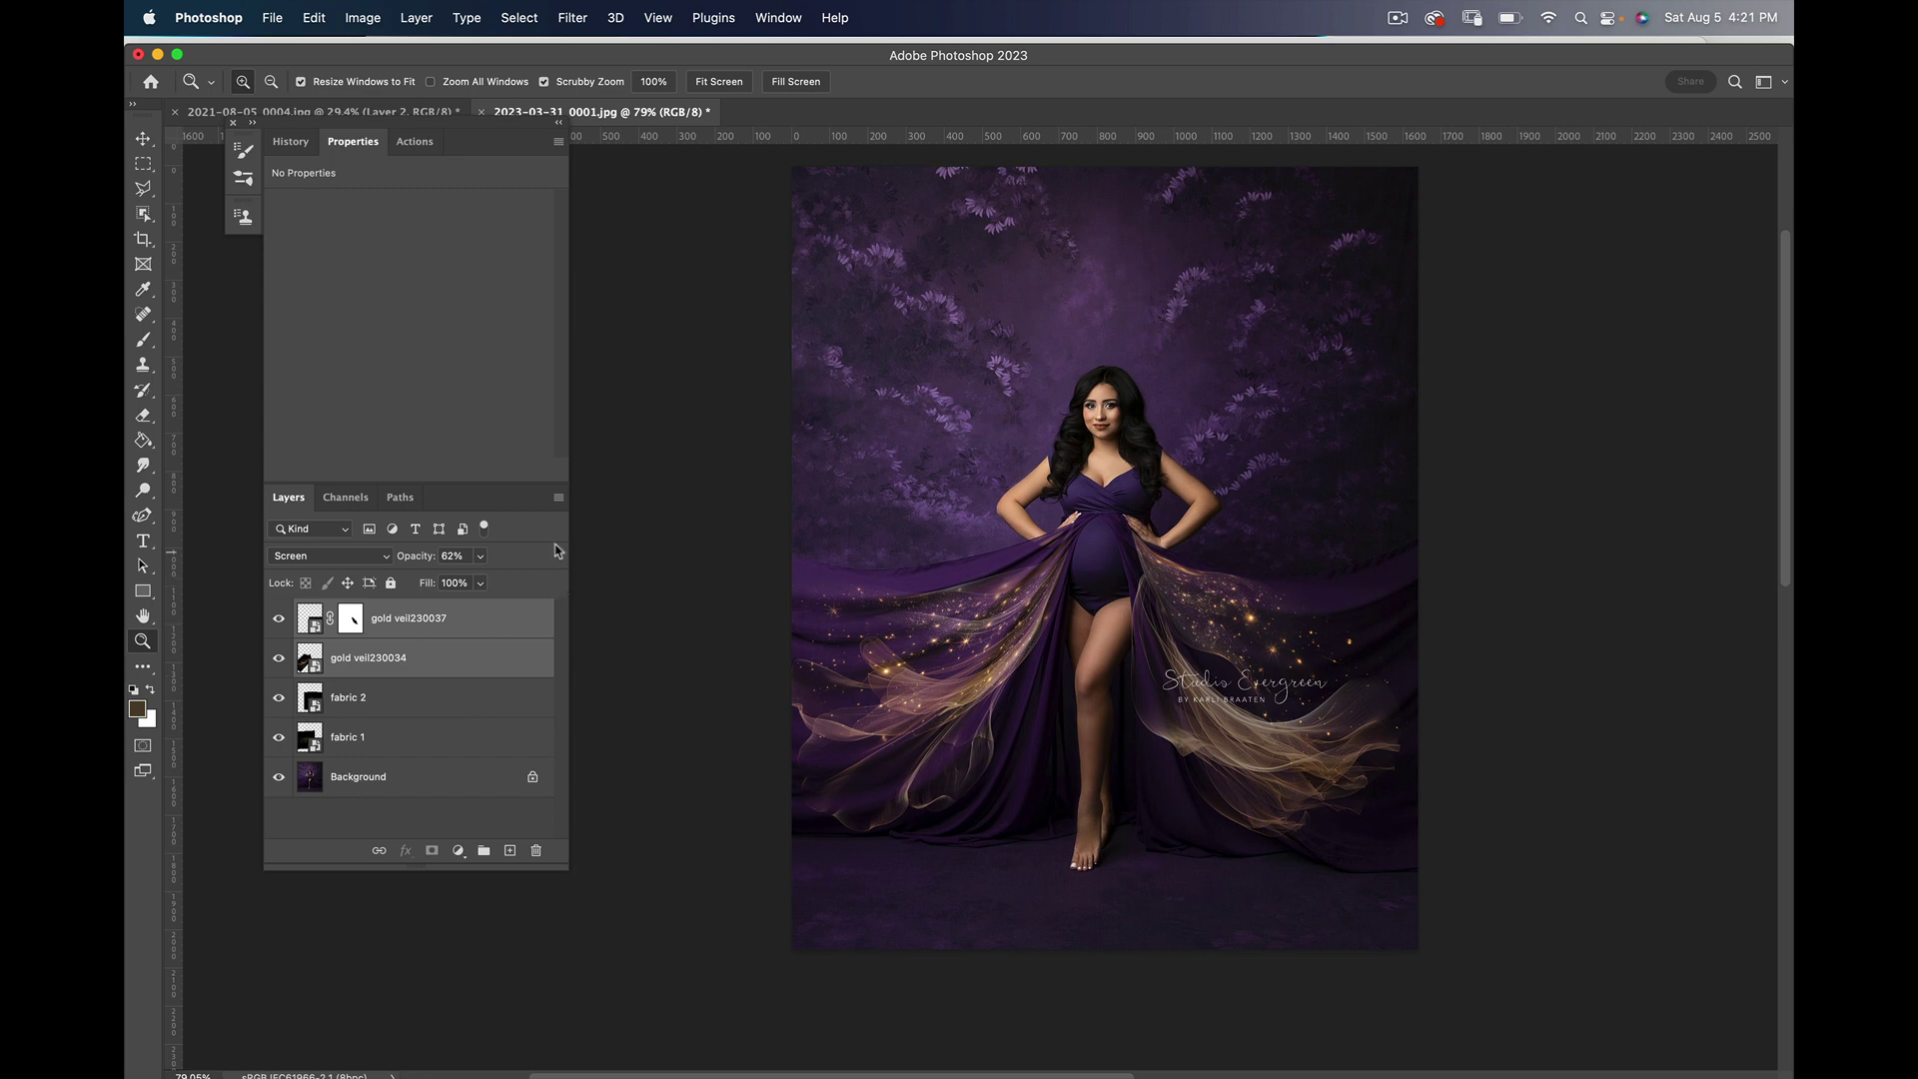
Step: Delete the gold veil, fabric 2 and fabric 1 layers, leaving only Background
key("Delete")
key("Delete")
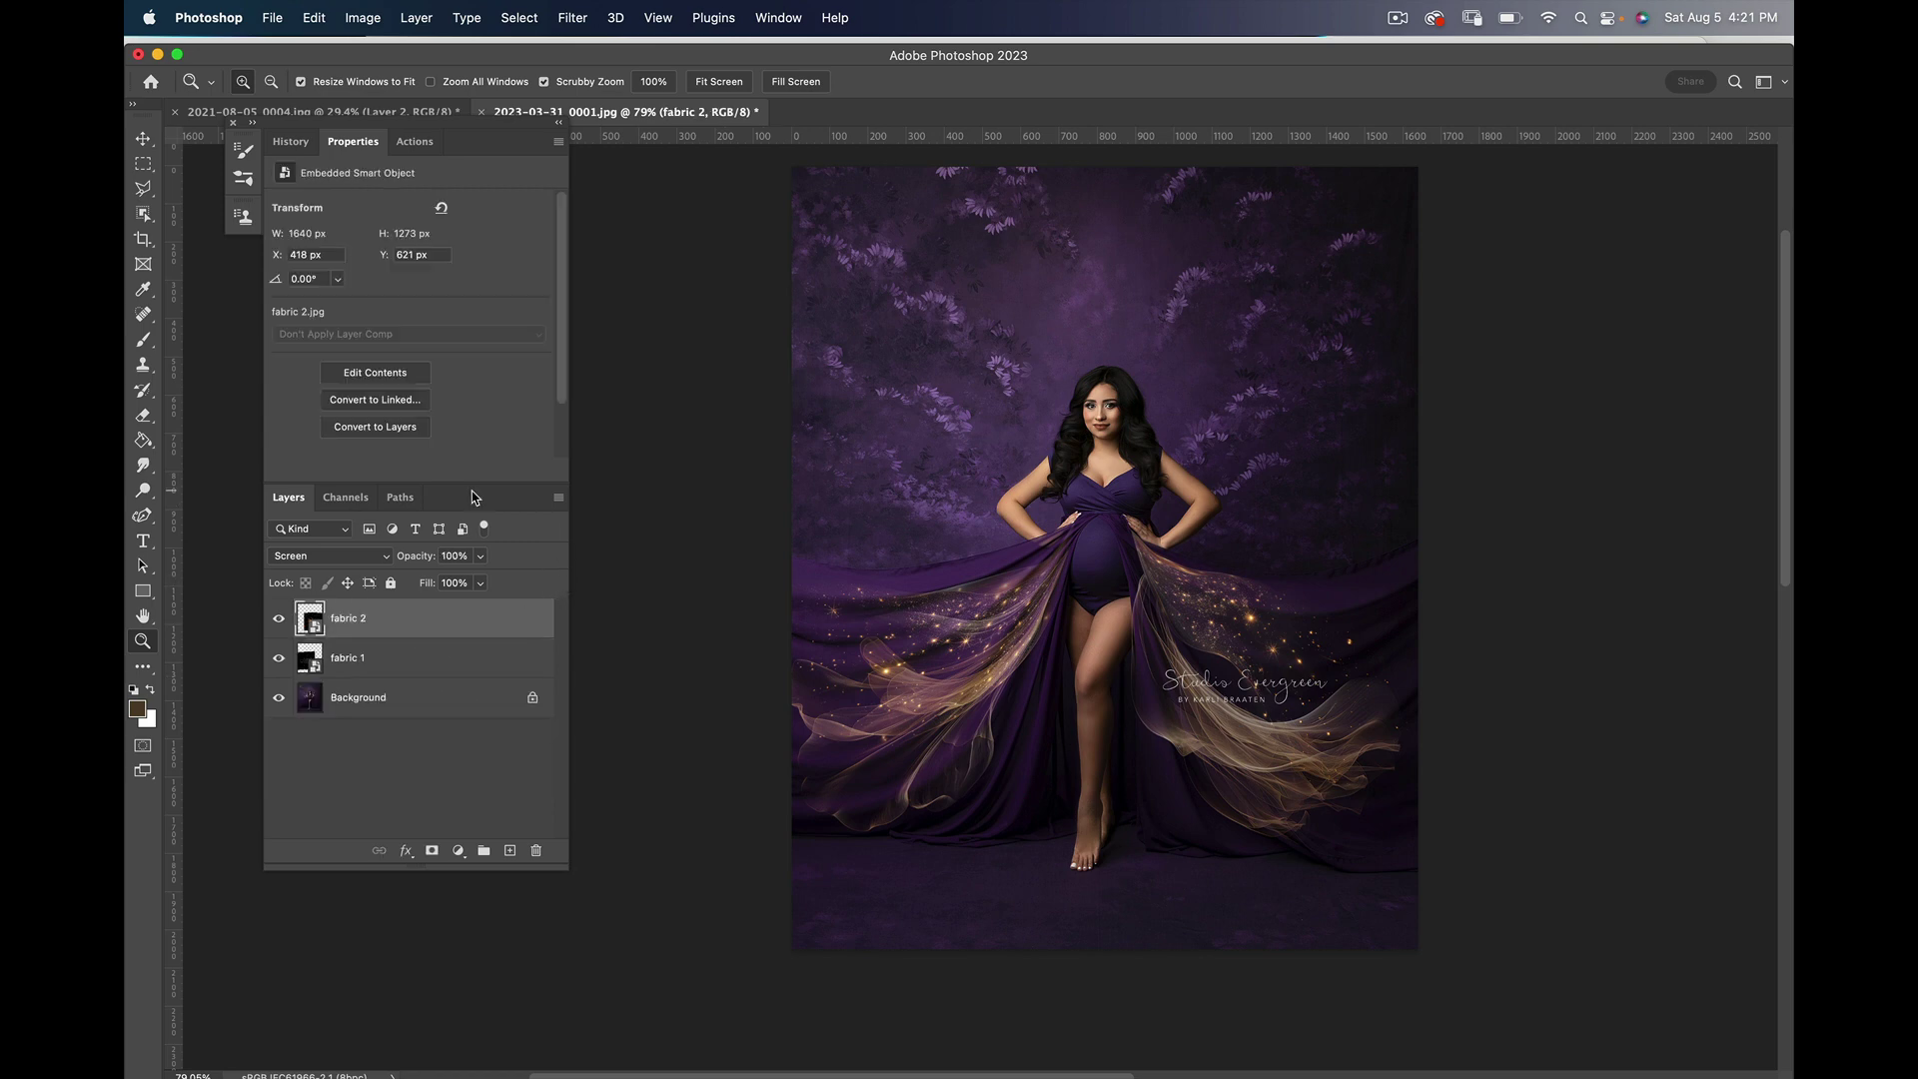
key("Delete")
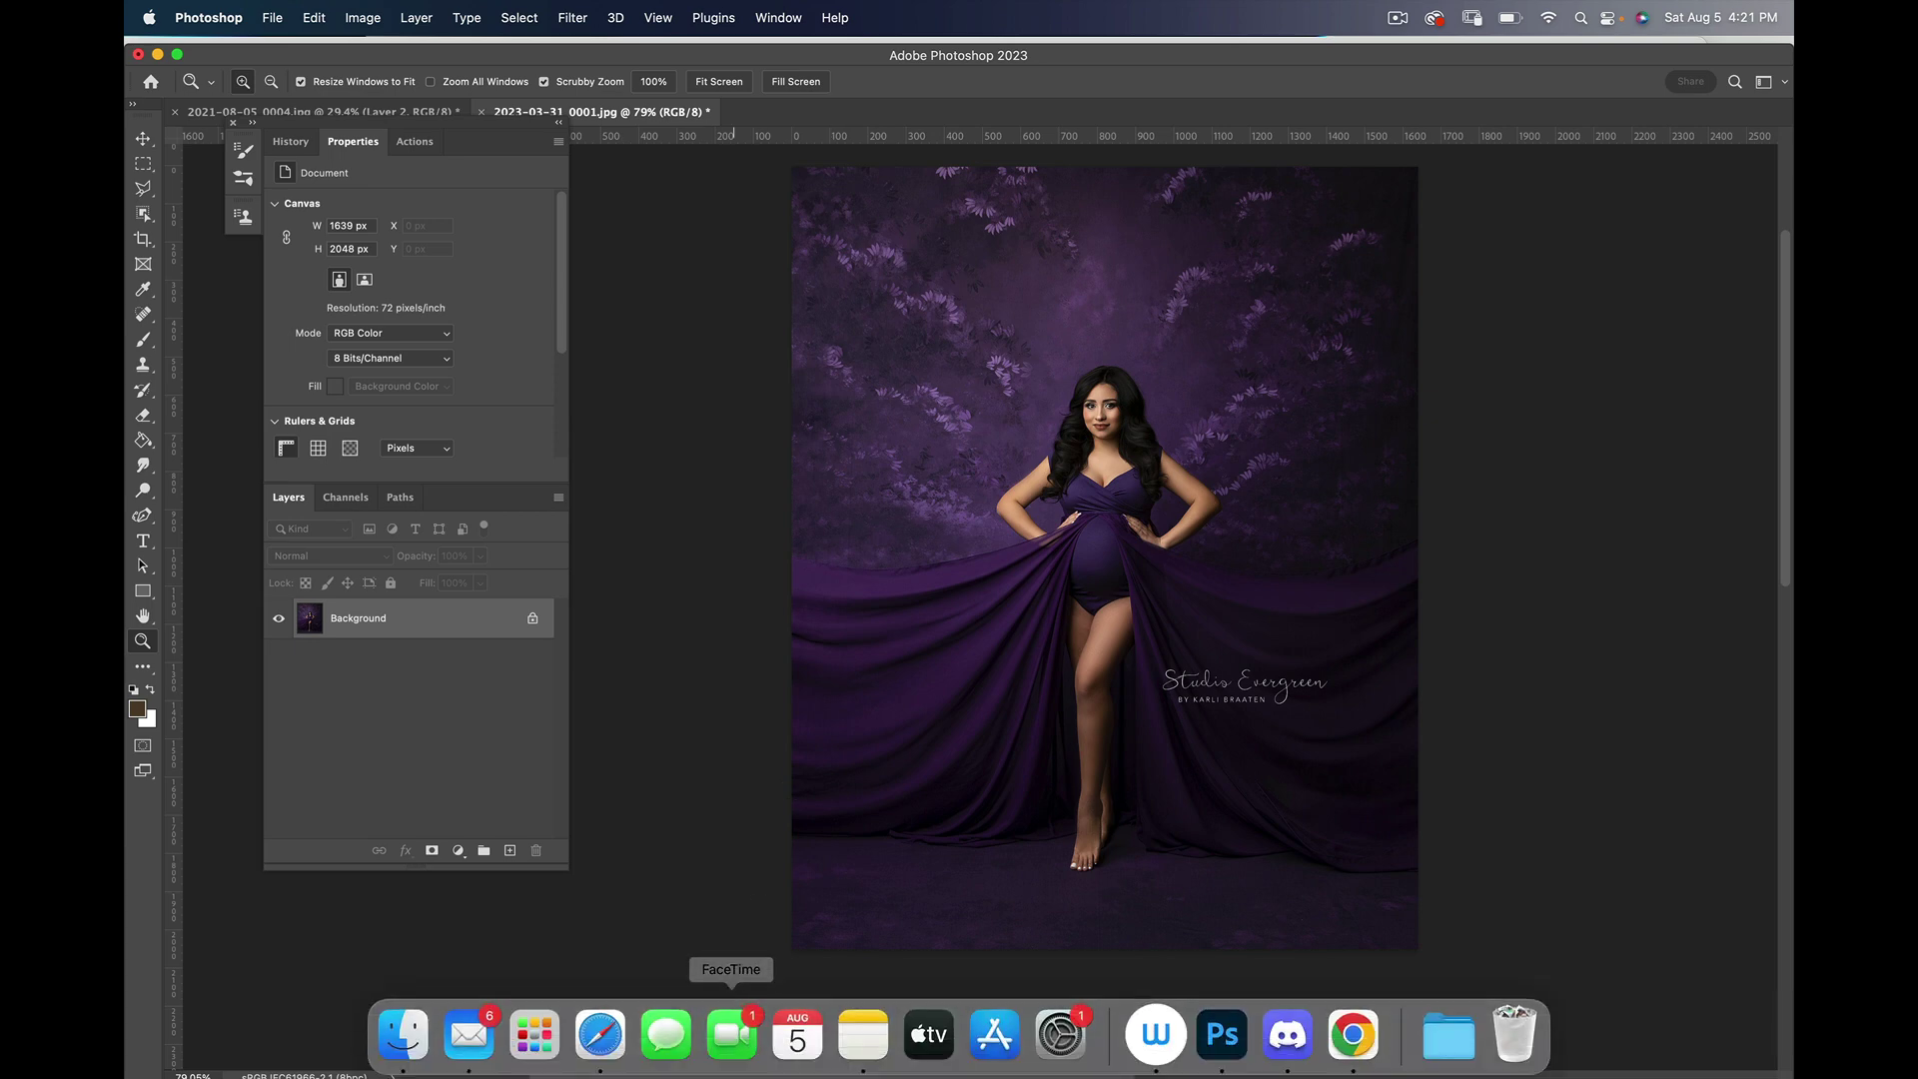
Step: Drag fabric 1.jpg from Finder's gold sheer fabric folder onto the photo as a new layer
left_click(407, 1044)
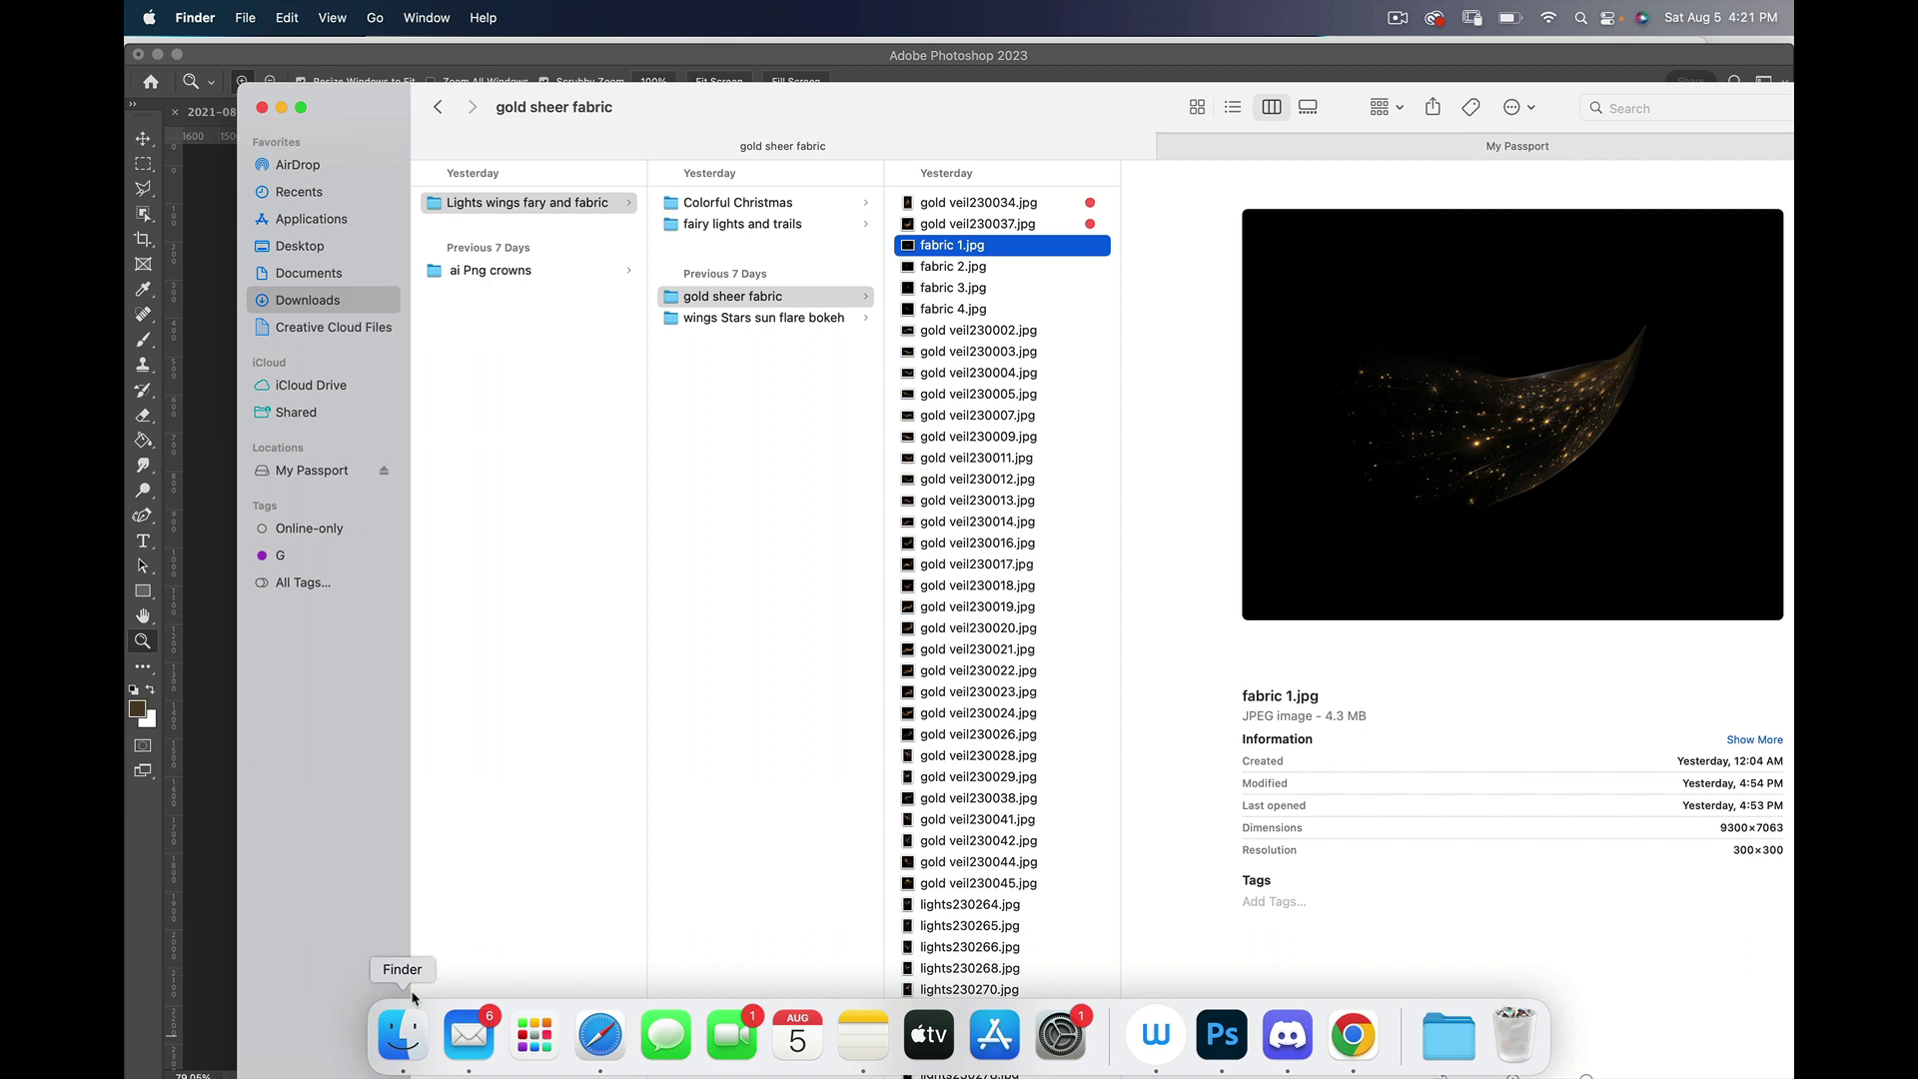
left_click(804, 297)
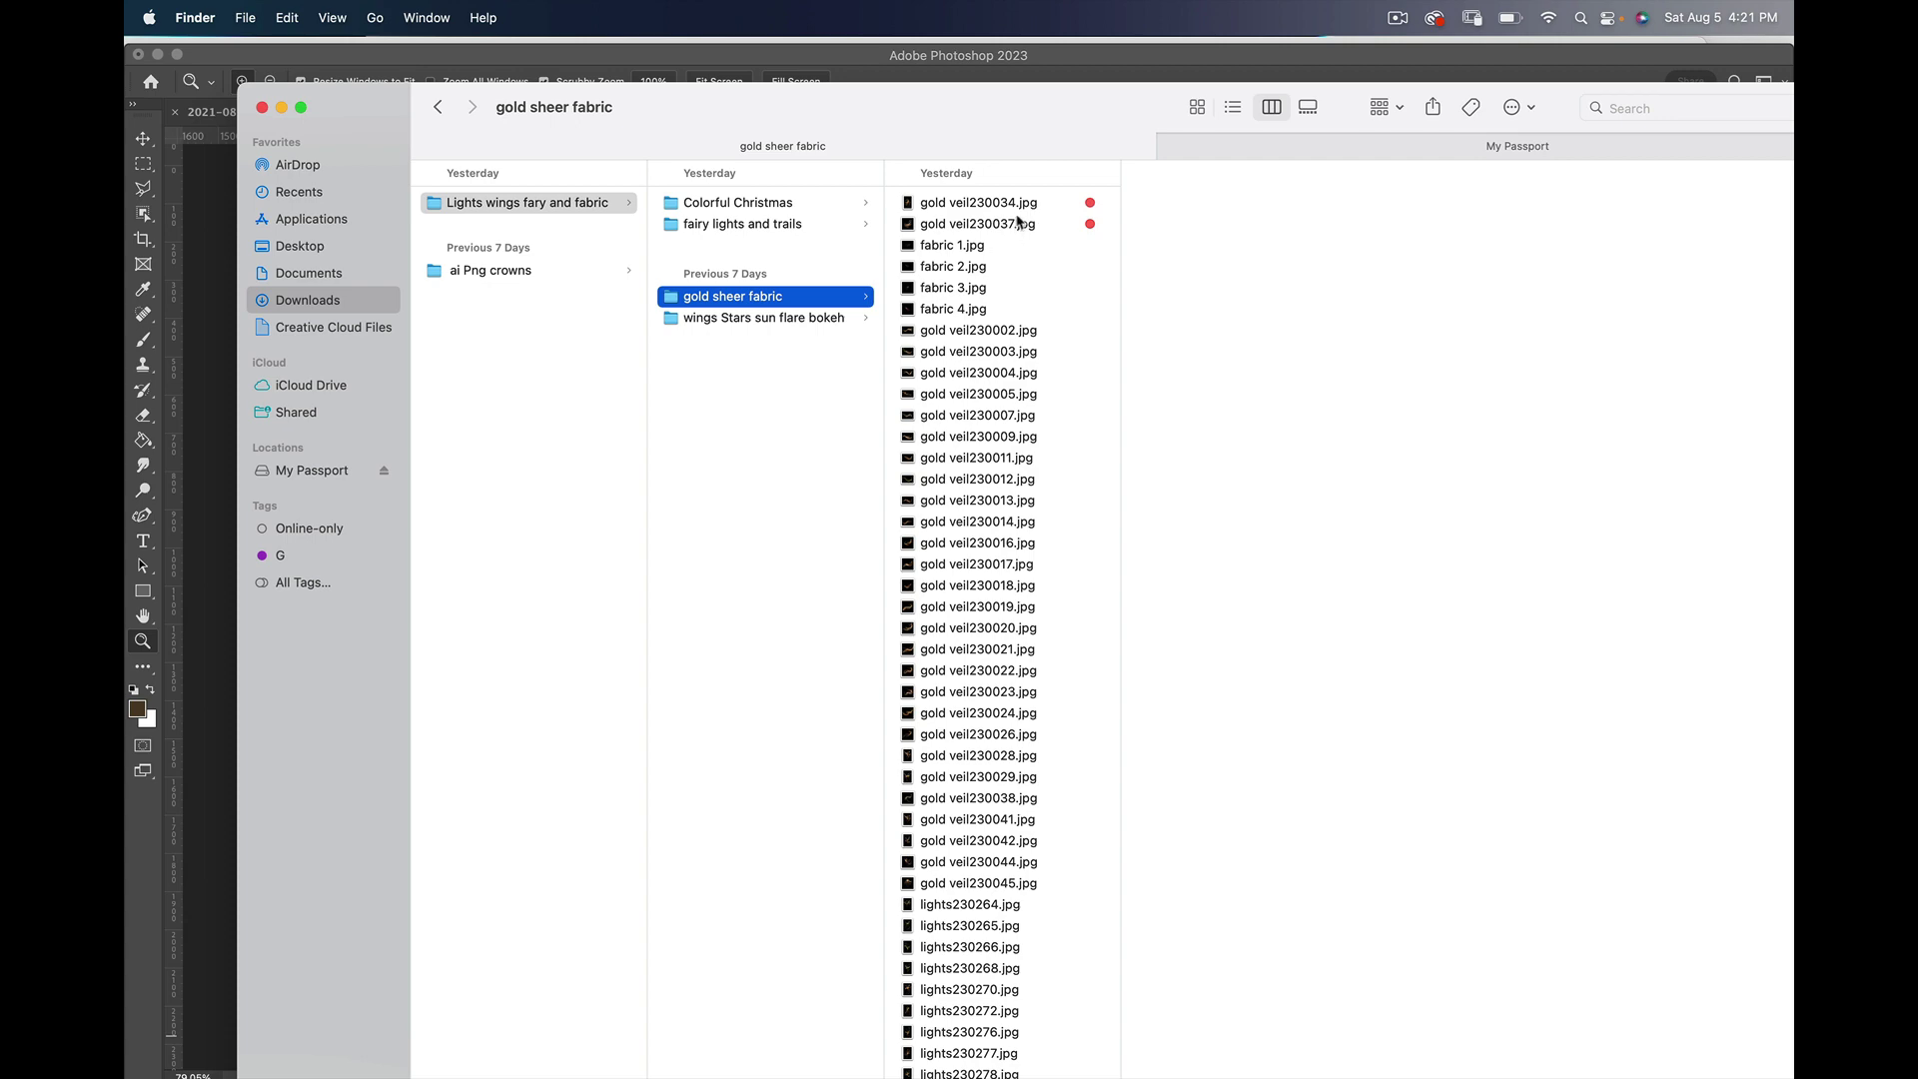
left_click(1005, 244)
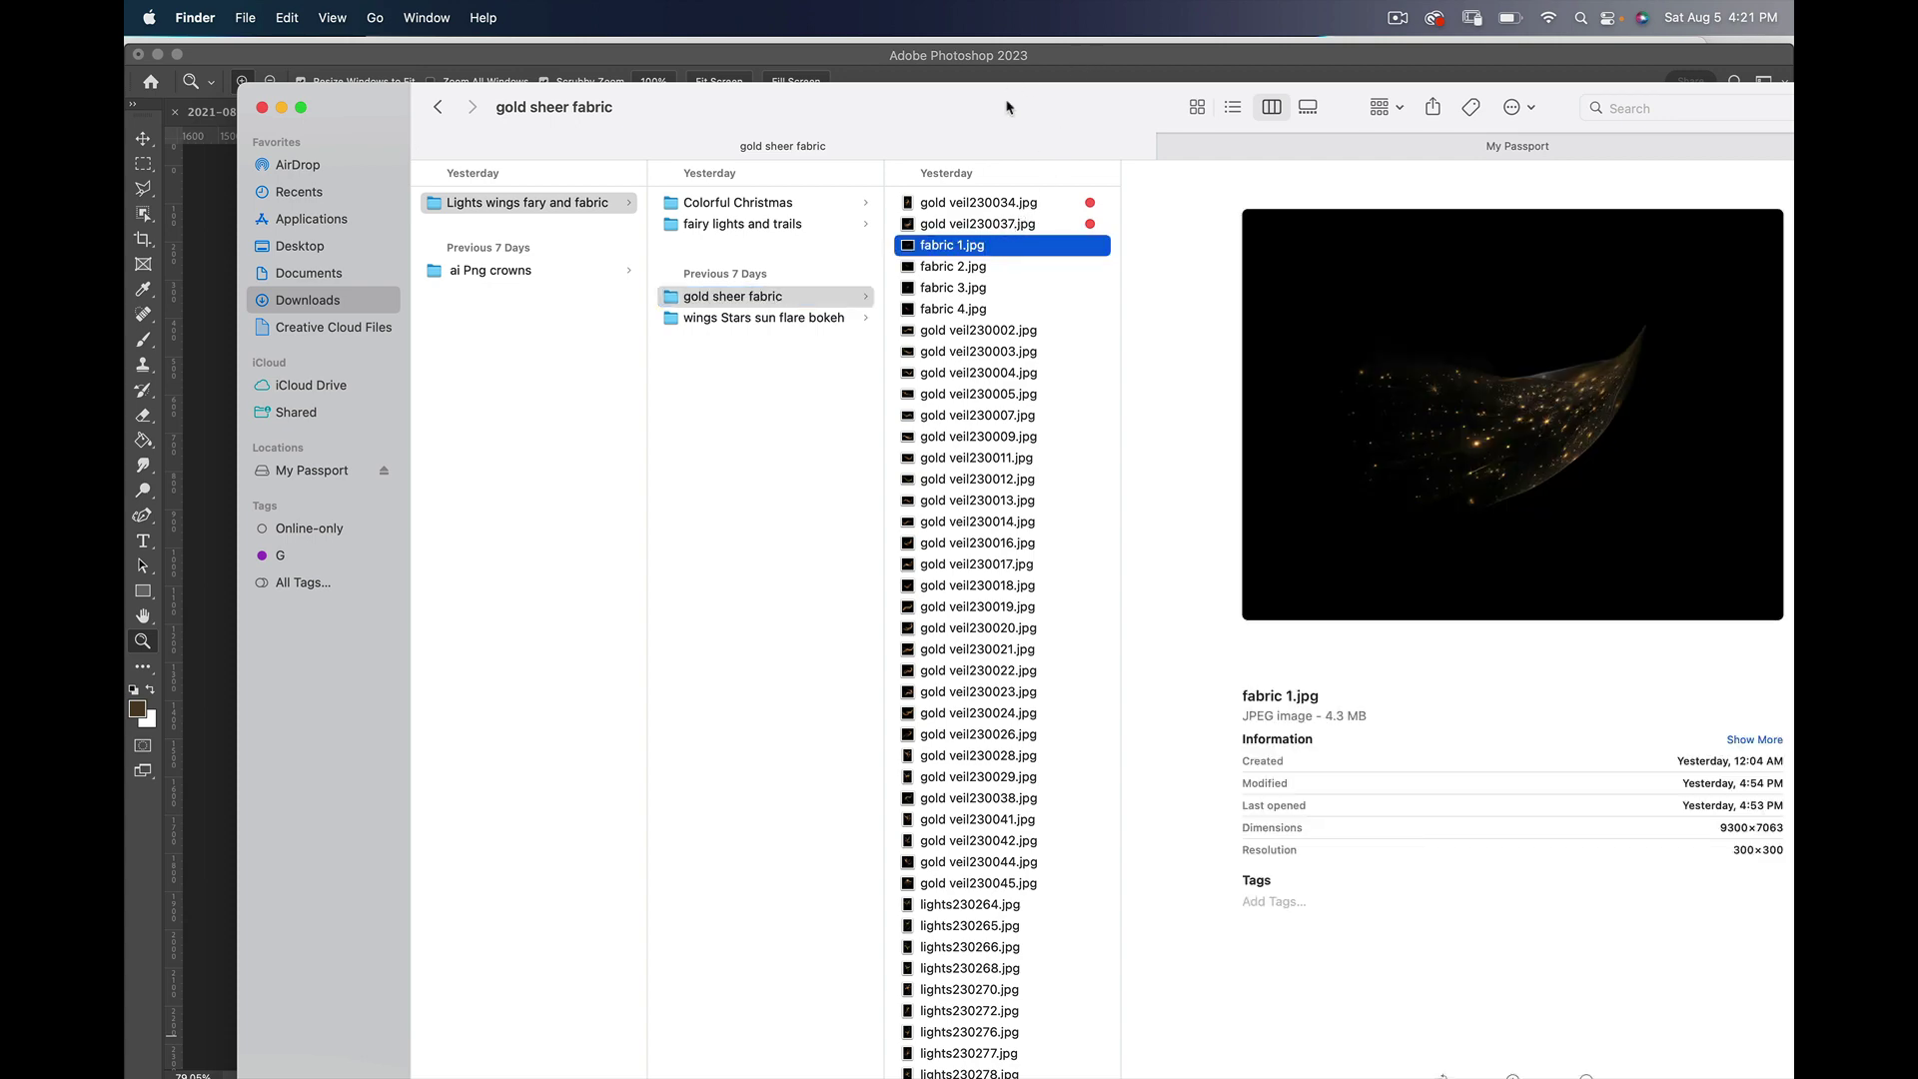
left_click_drag(1006, 107, 813, 373)
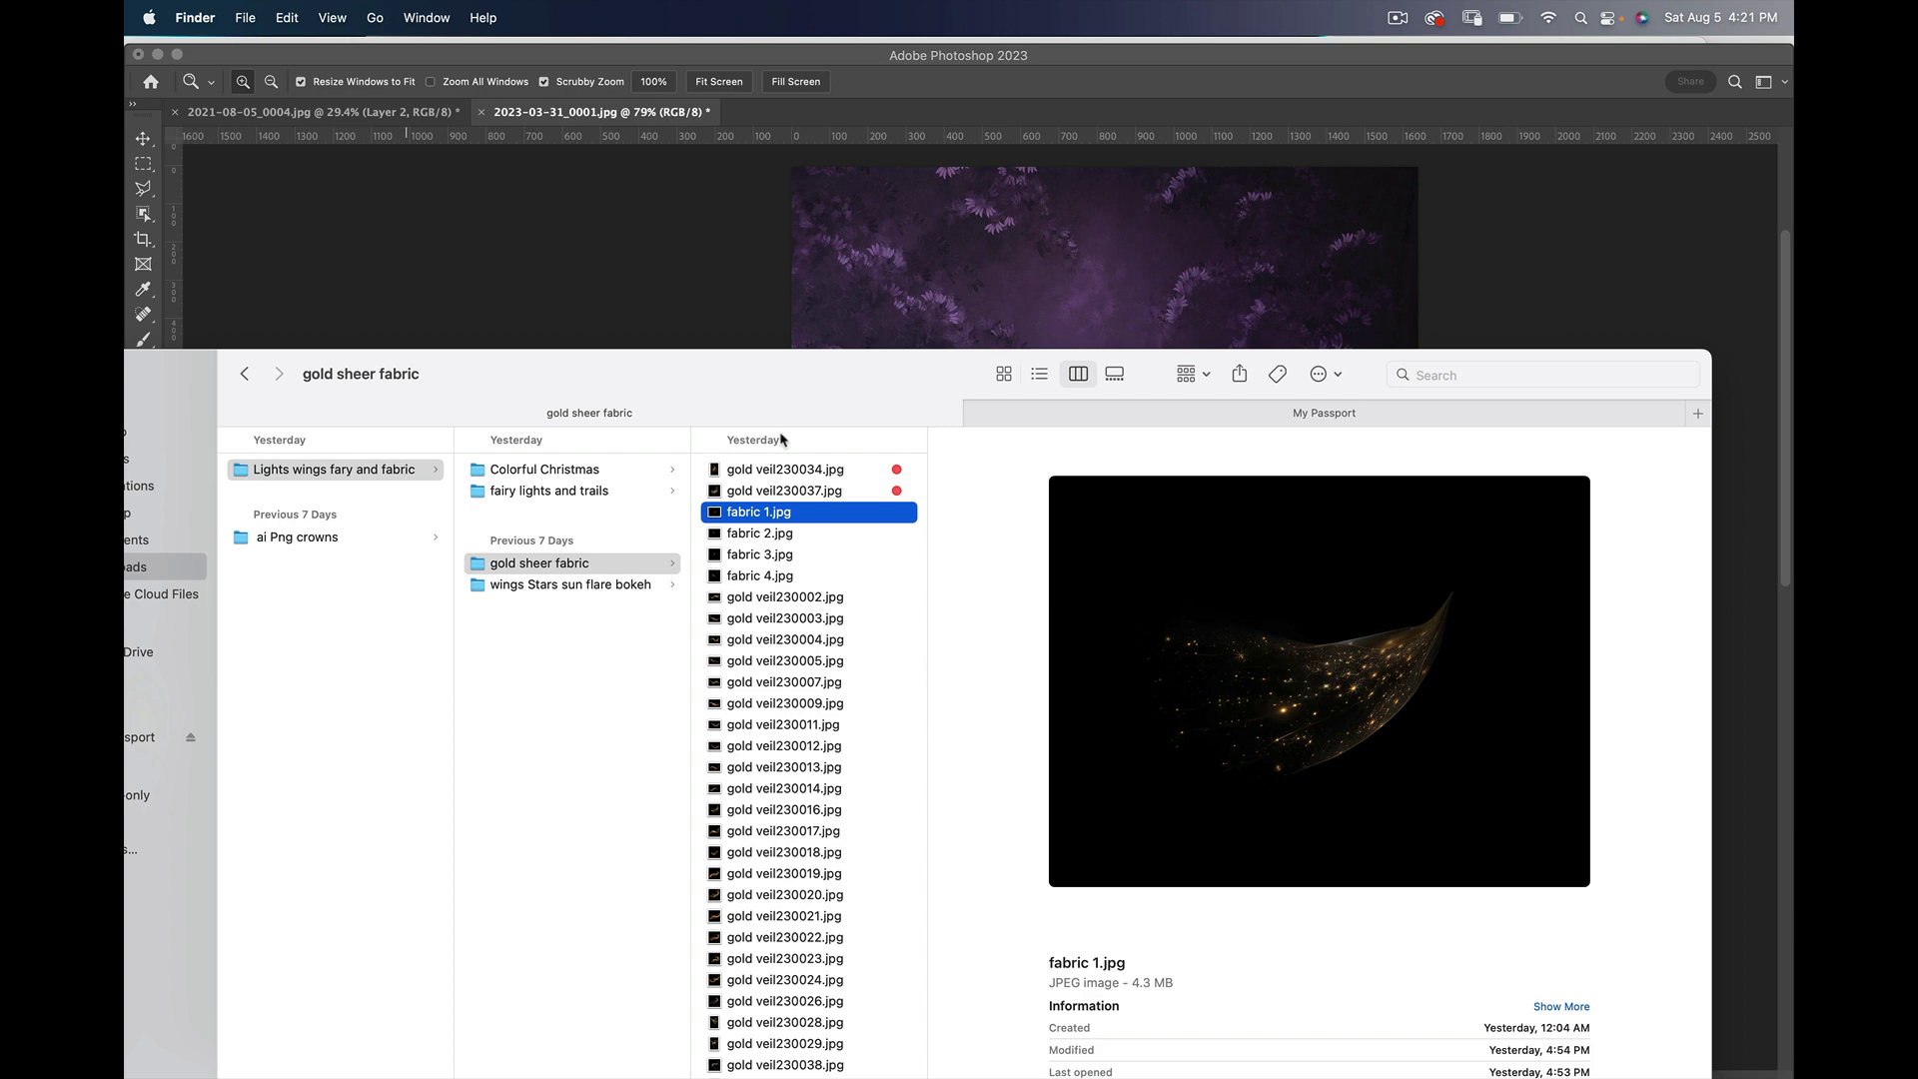
left_click(1198, 273)
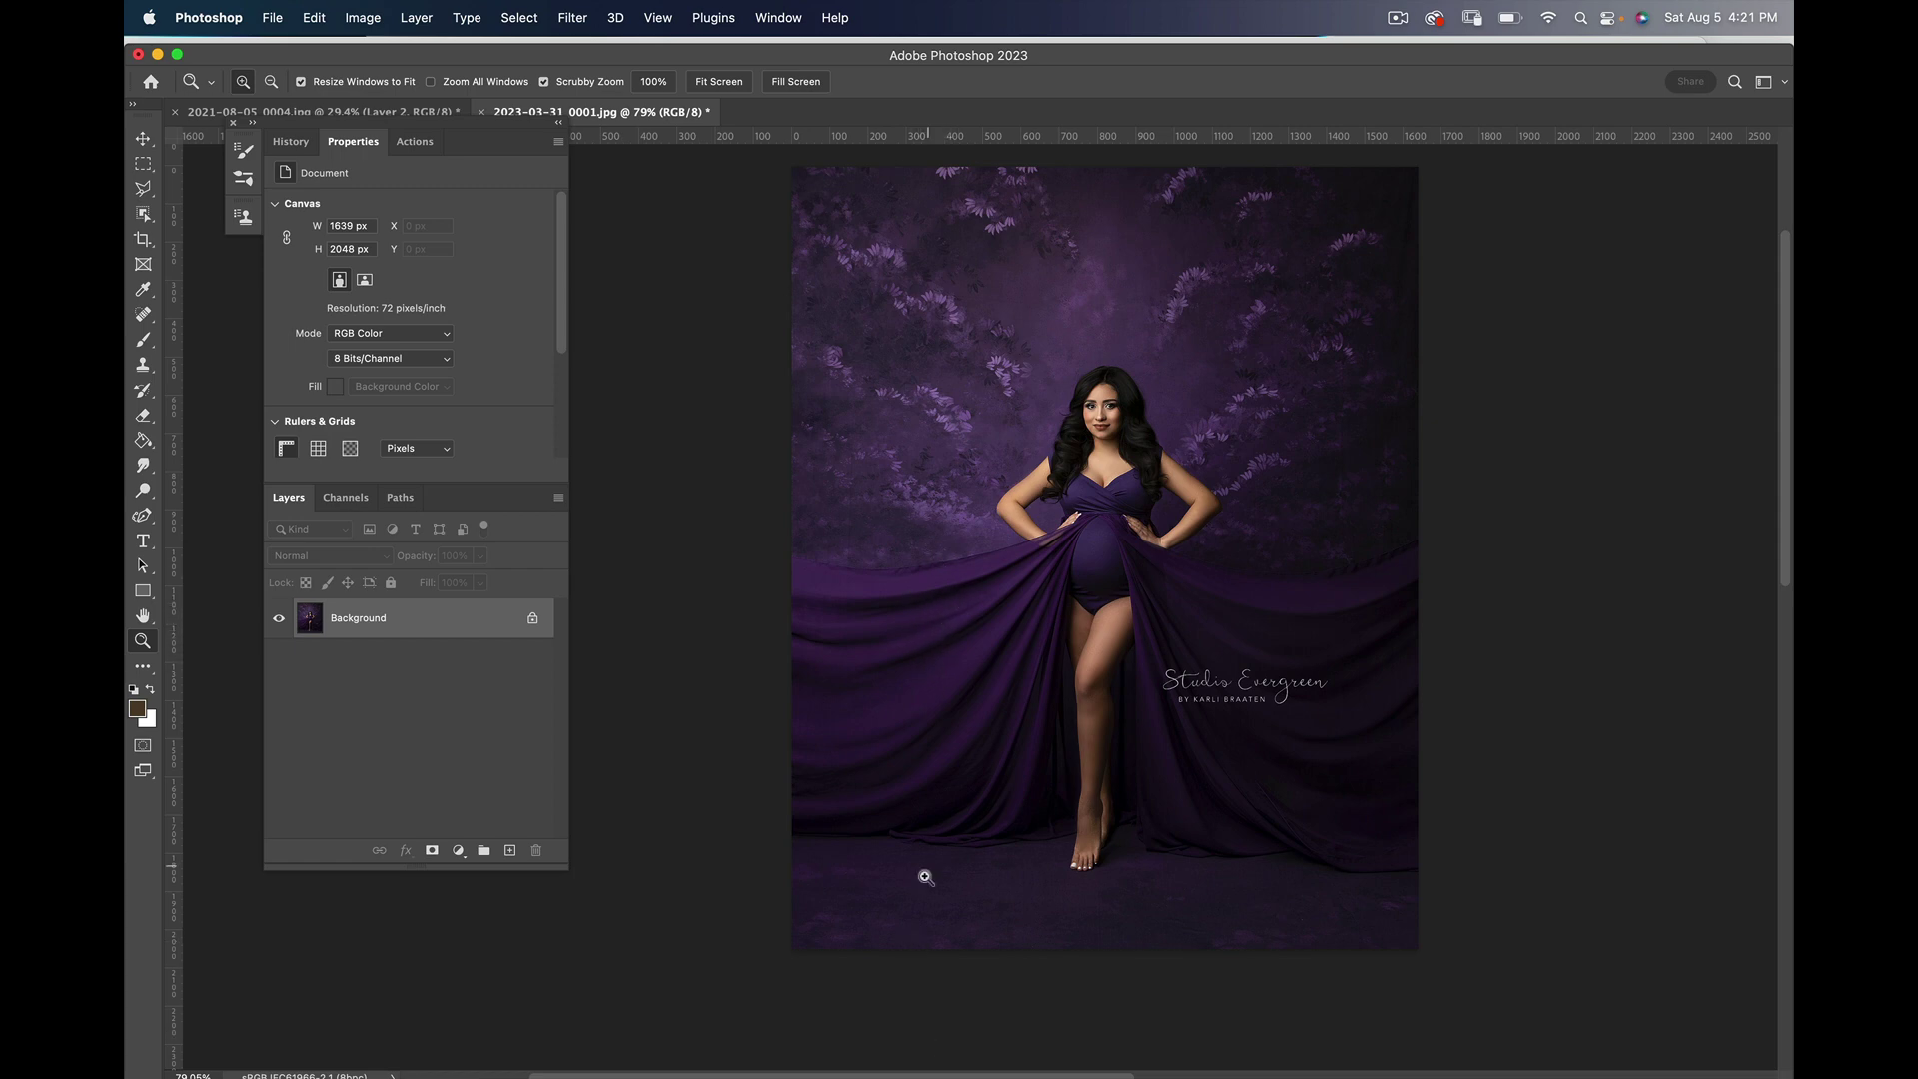
mouse_move(928, 1034)
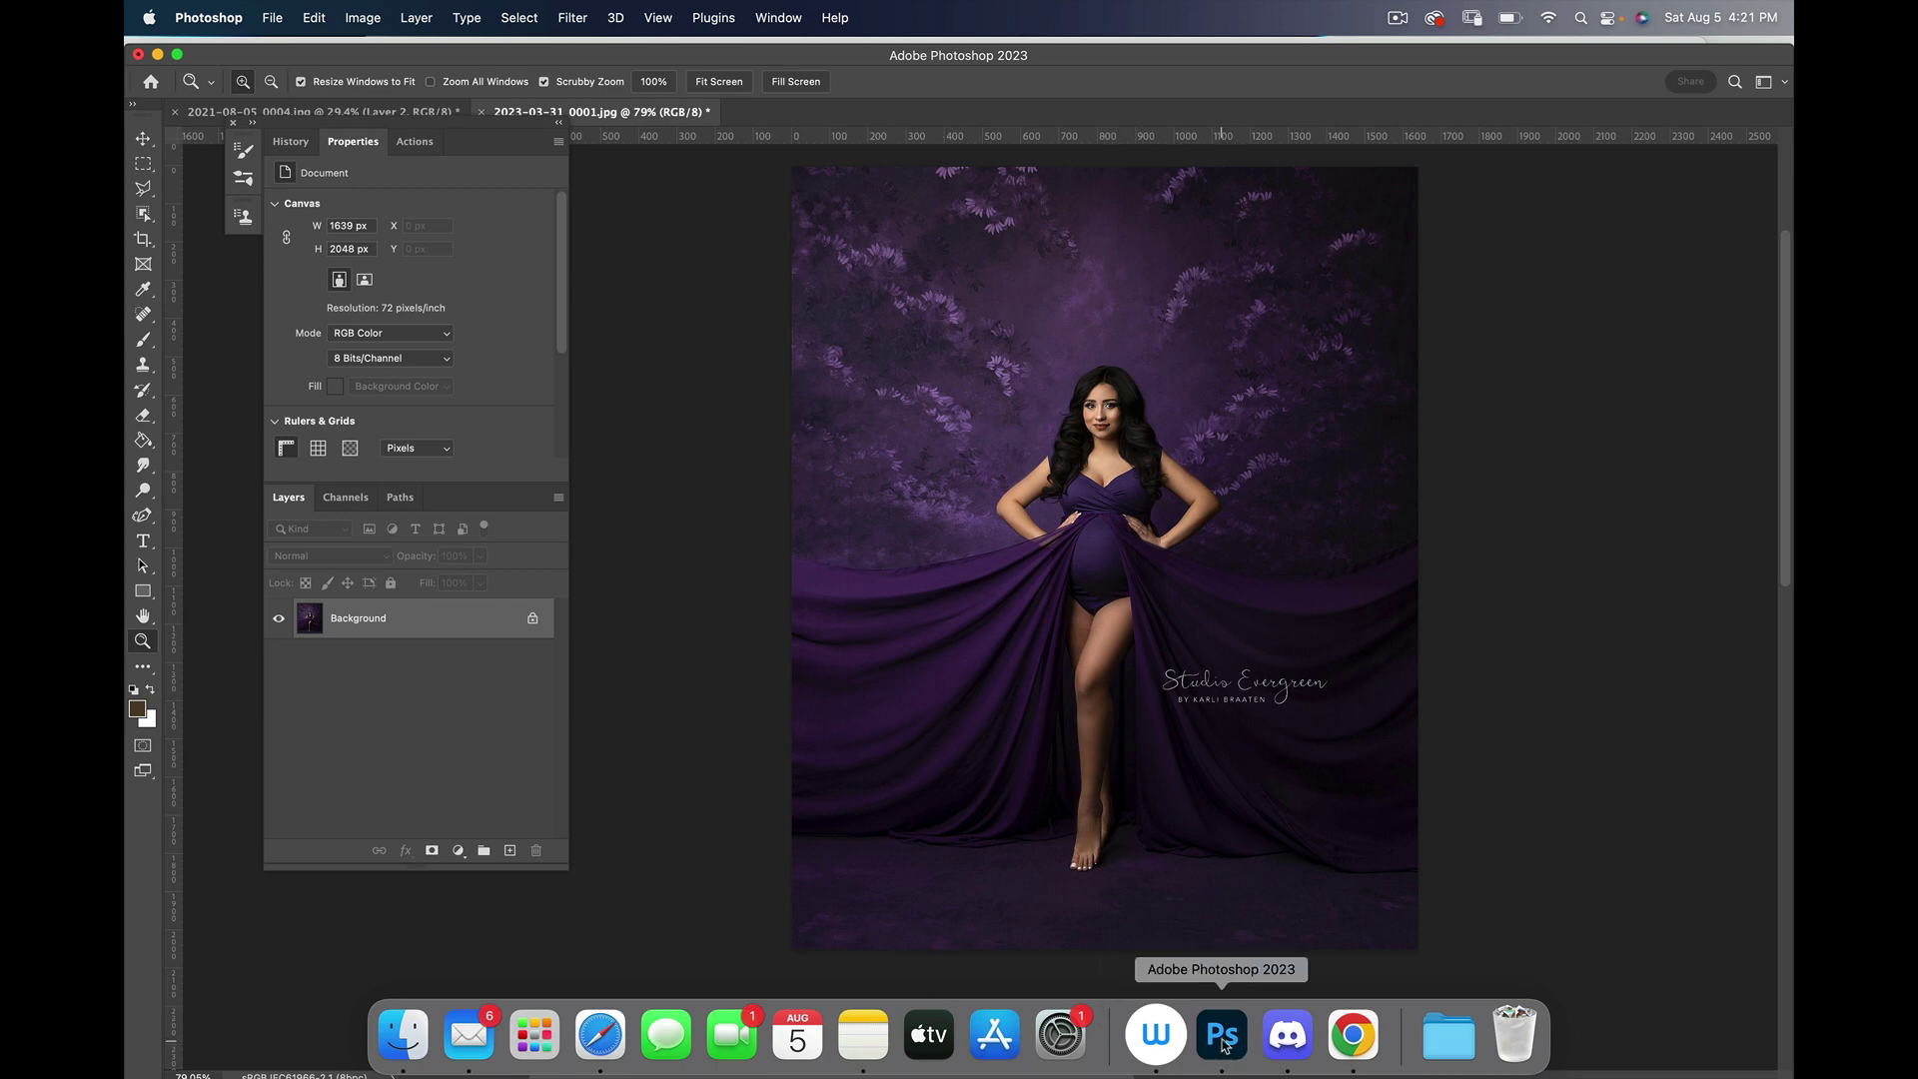
left_click(399, 1035)
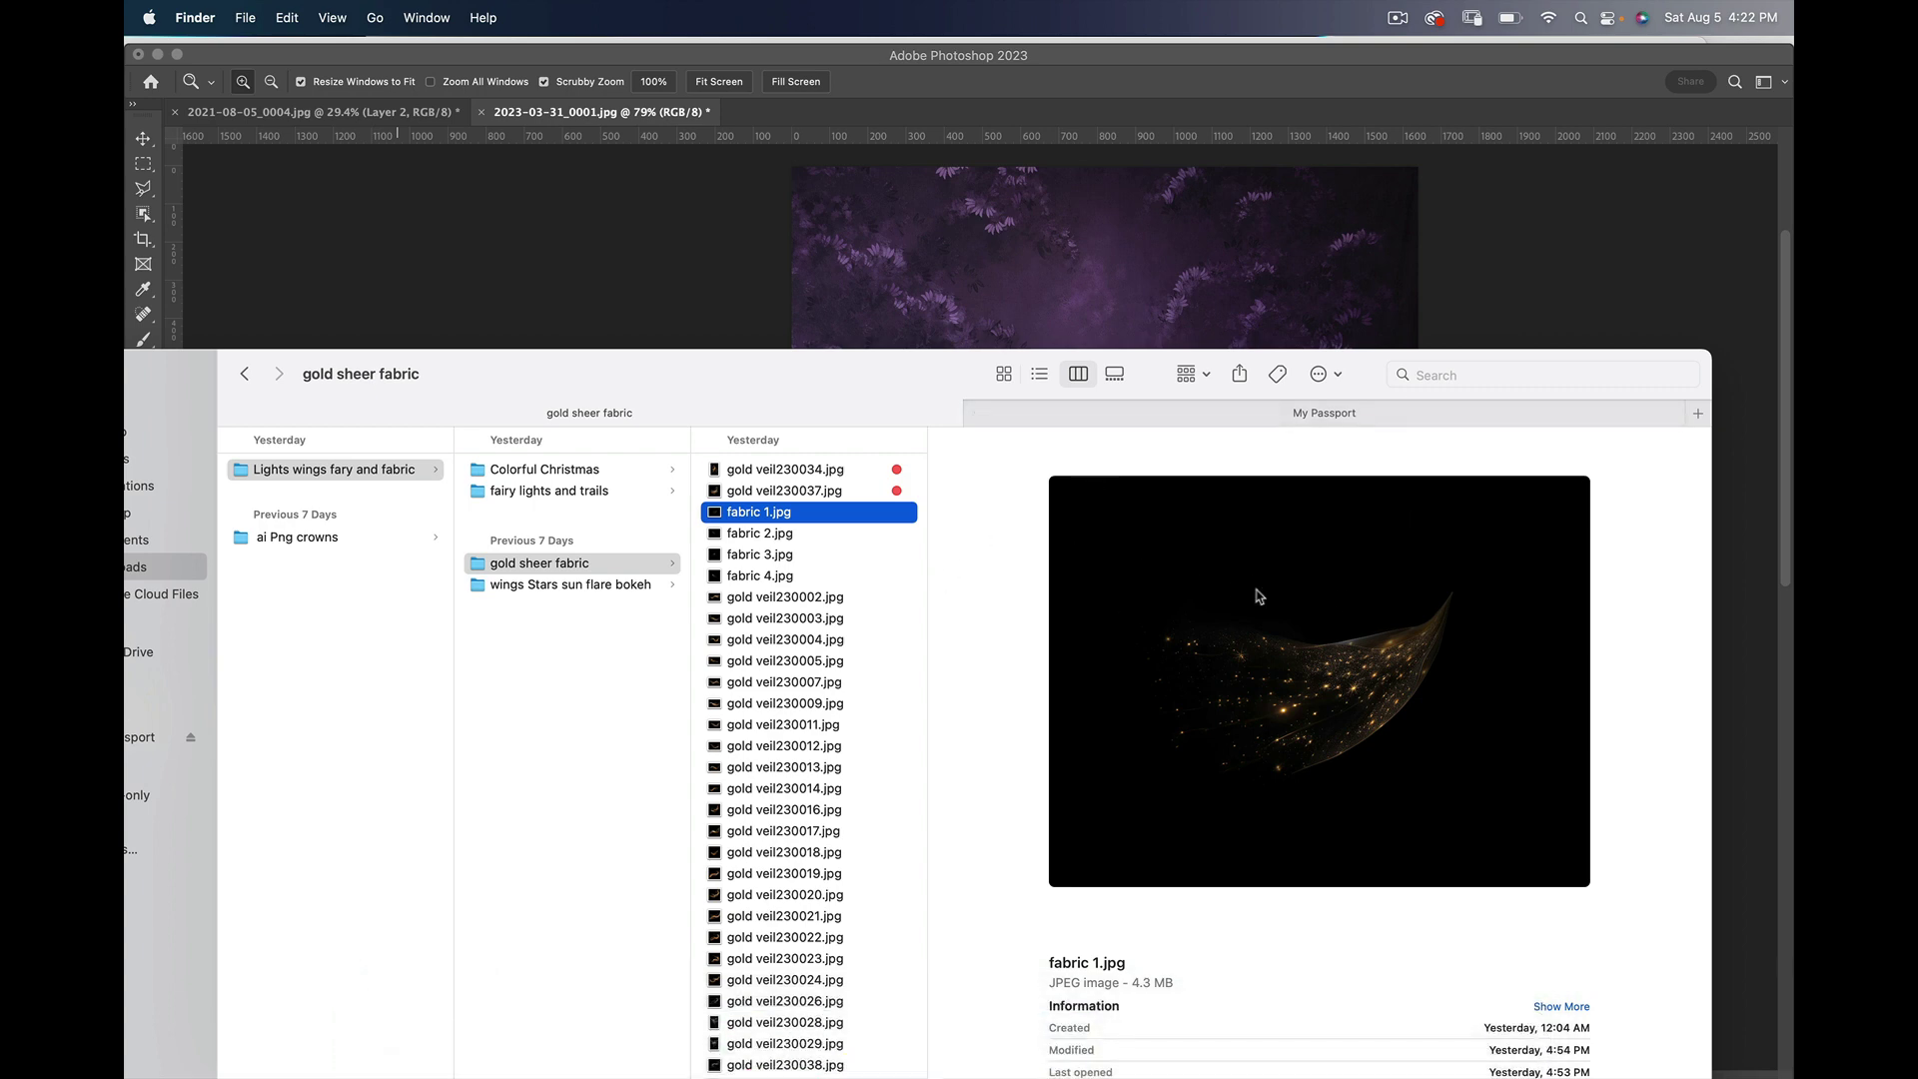
left_click_drag(1299, 665, 959, 689)
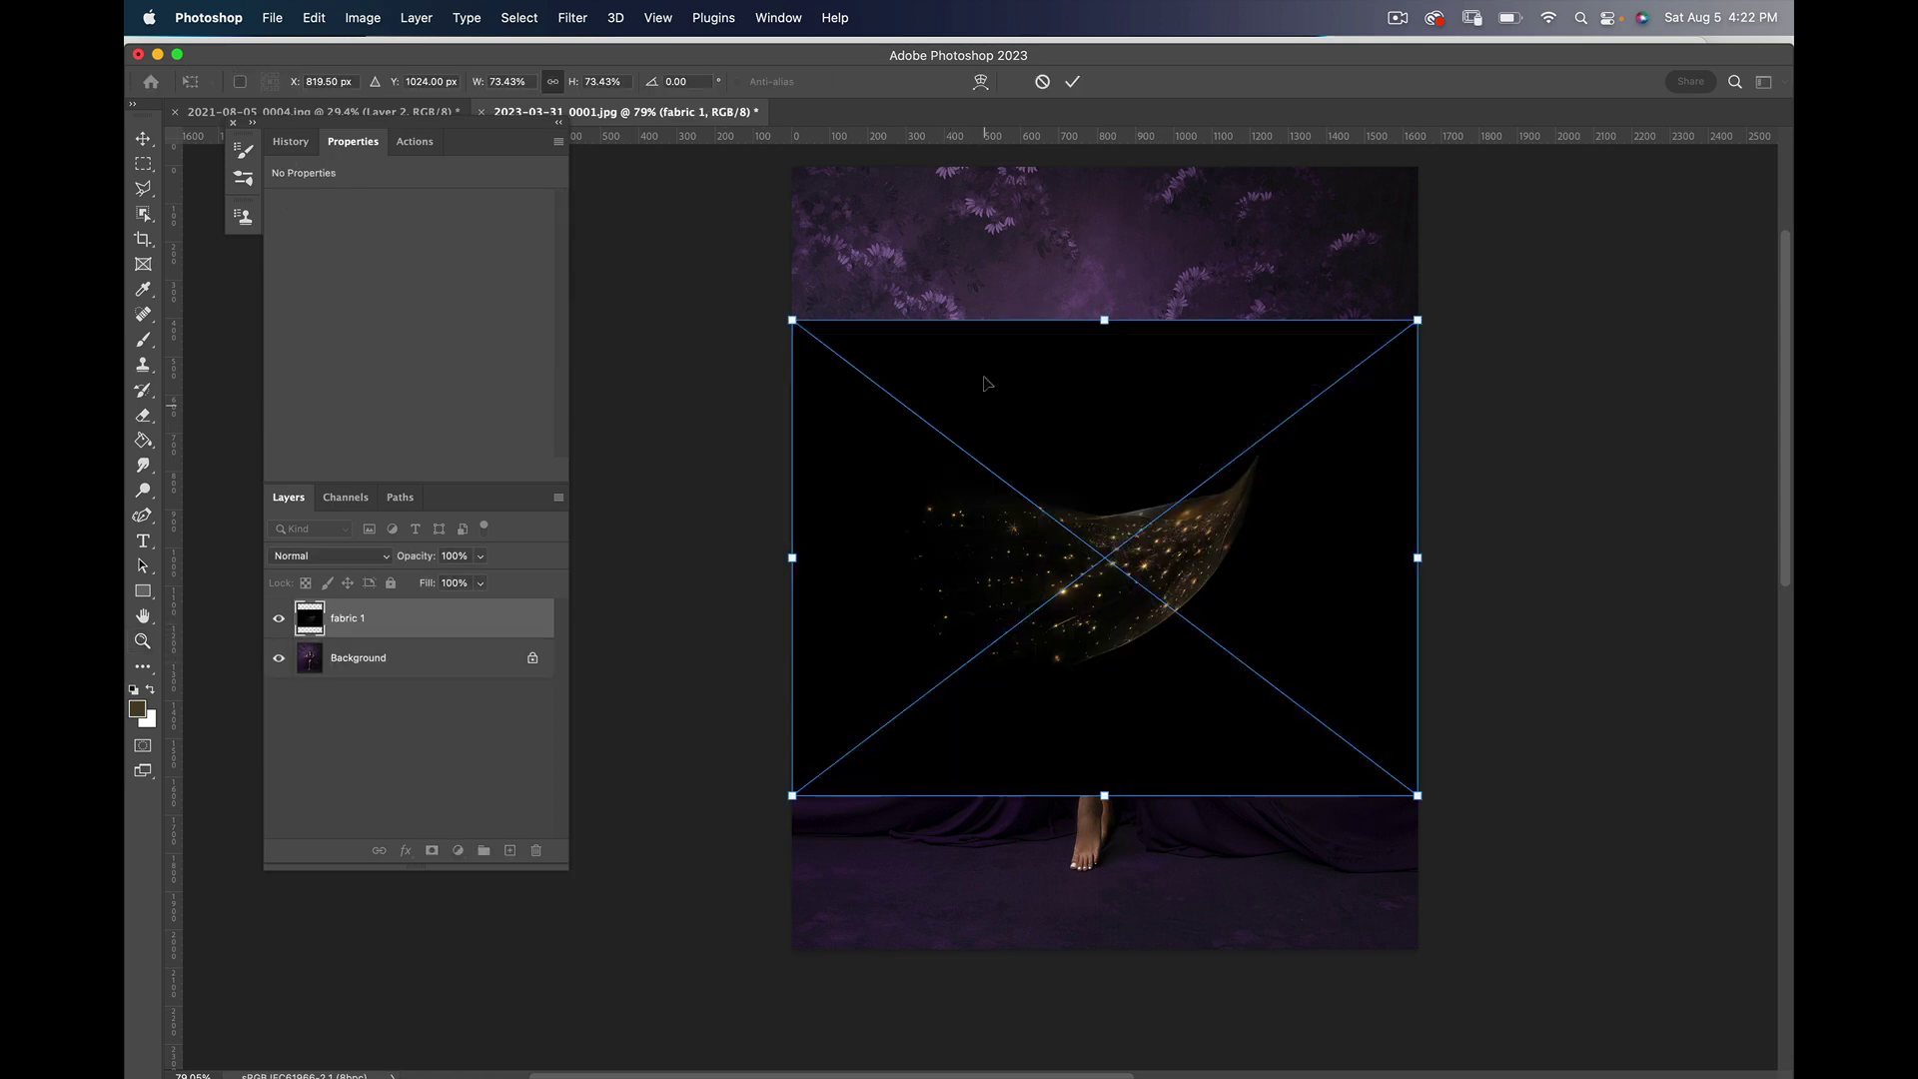
Step: Set fabric 1 to Screen, then shrink, rotate it -8.88° and position it over the left train
left_click(373, 559)
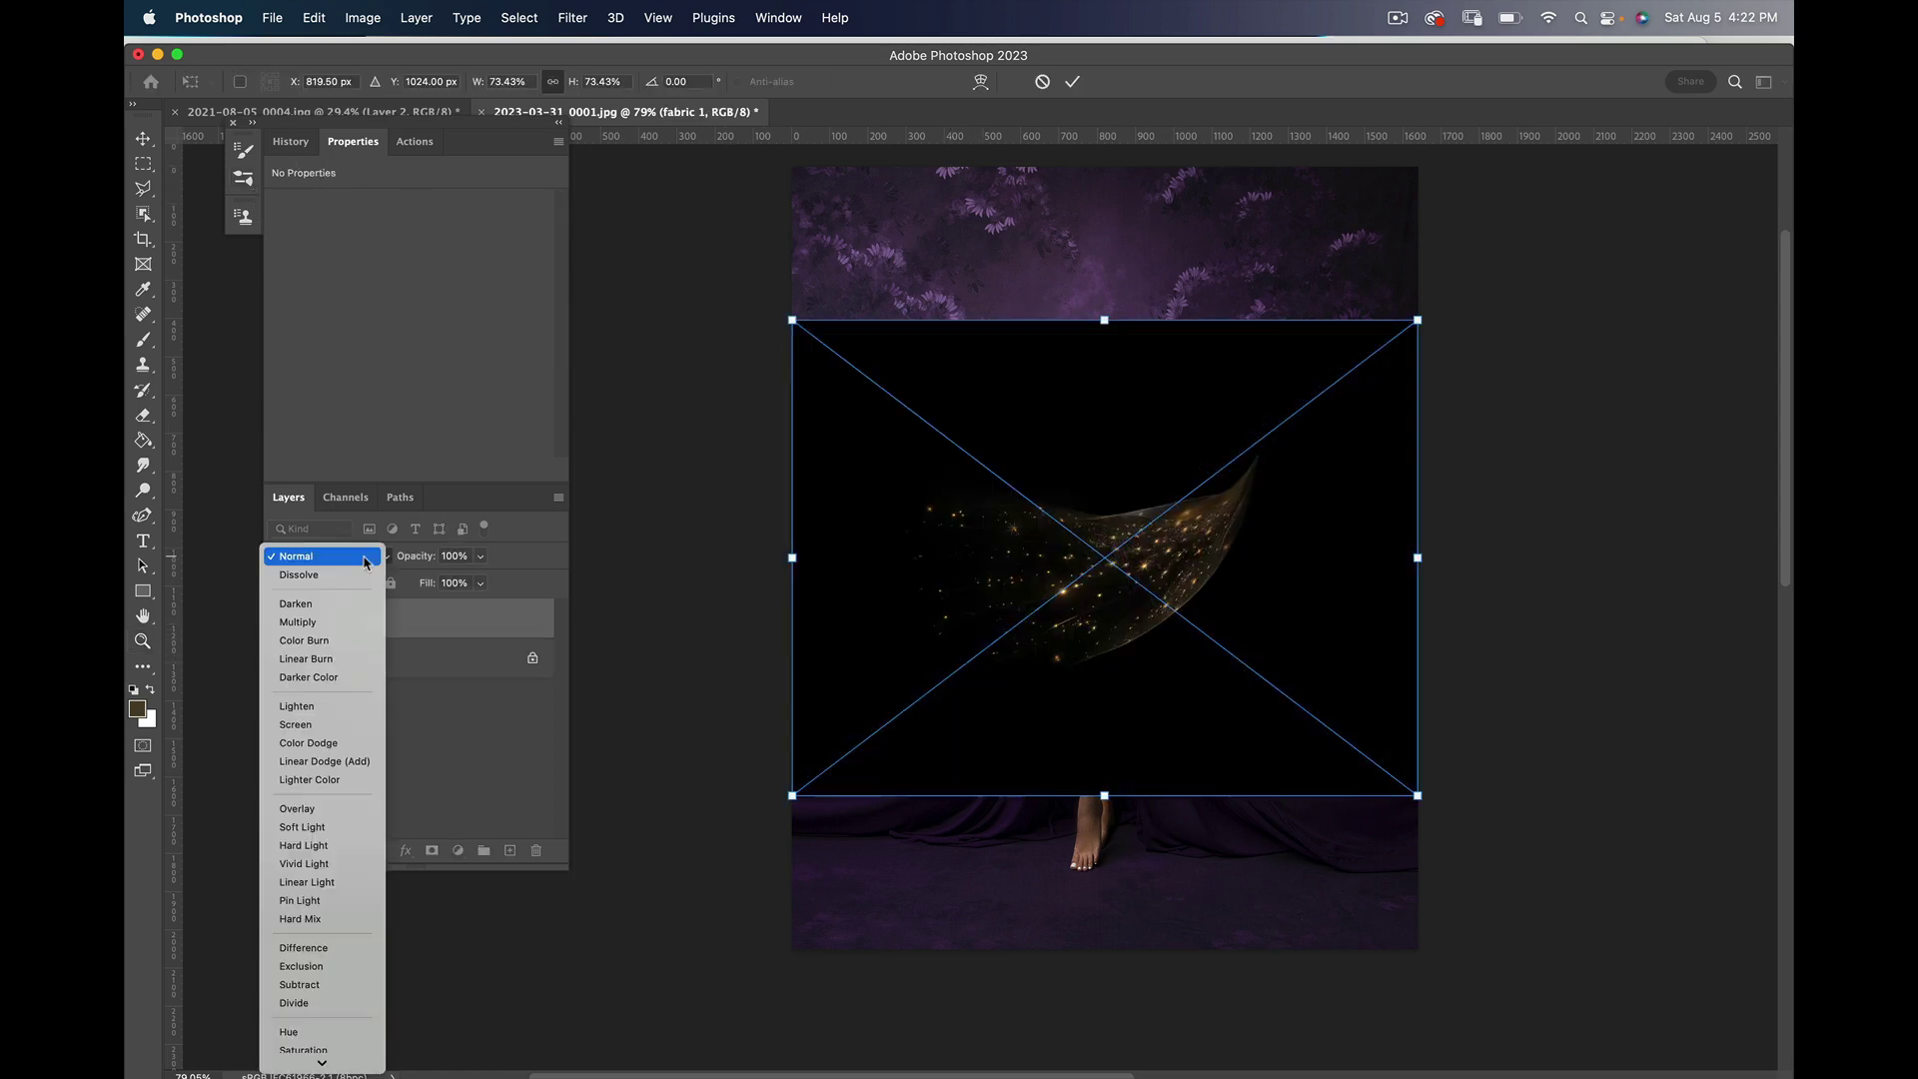
left_click(308, 727)
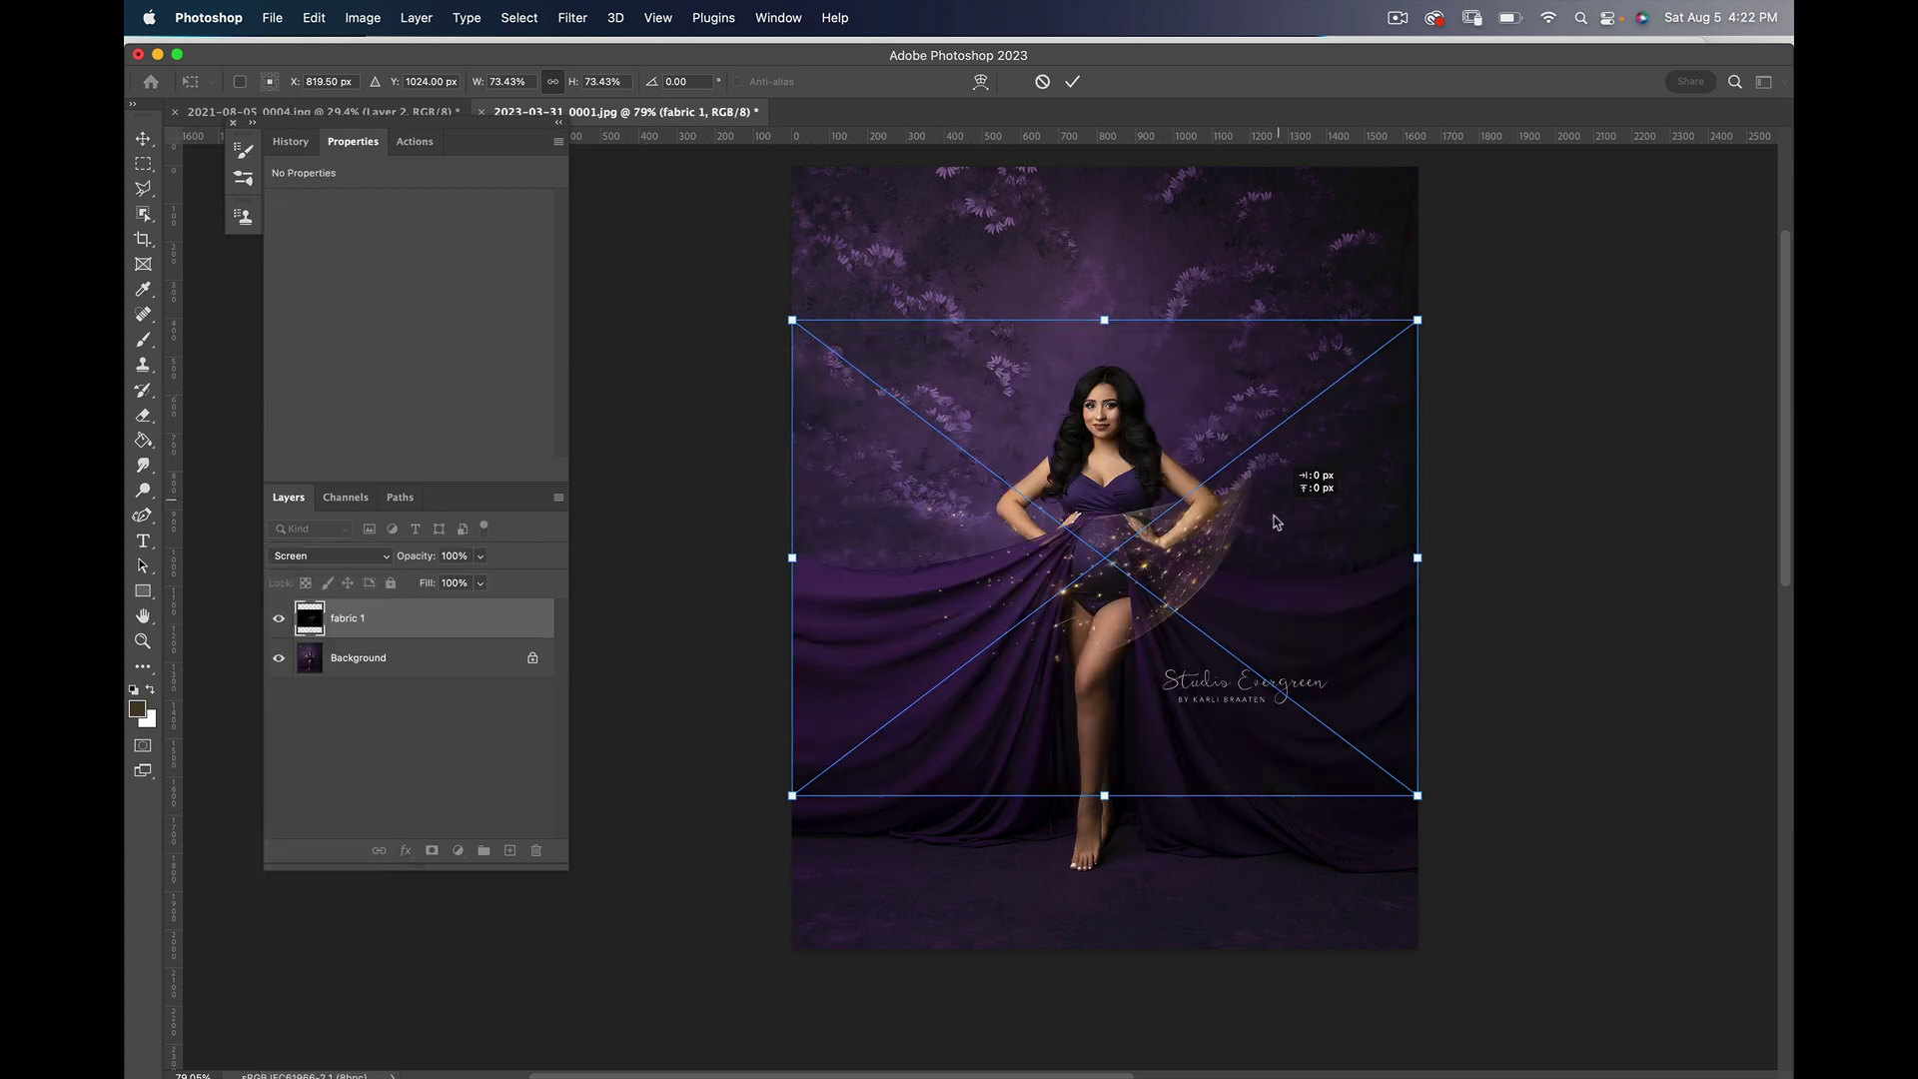
left_click_drag(1315, 479, 1147, 588)
left_click_drag(1252, 428, 1180, 447)
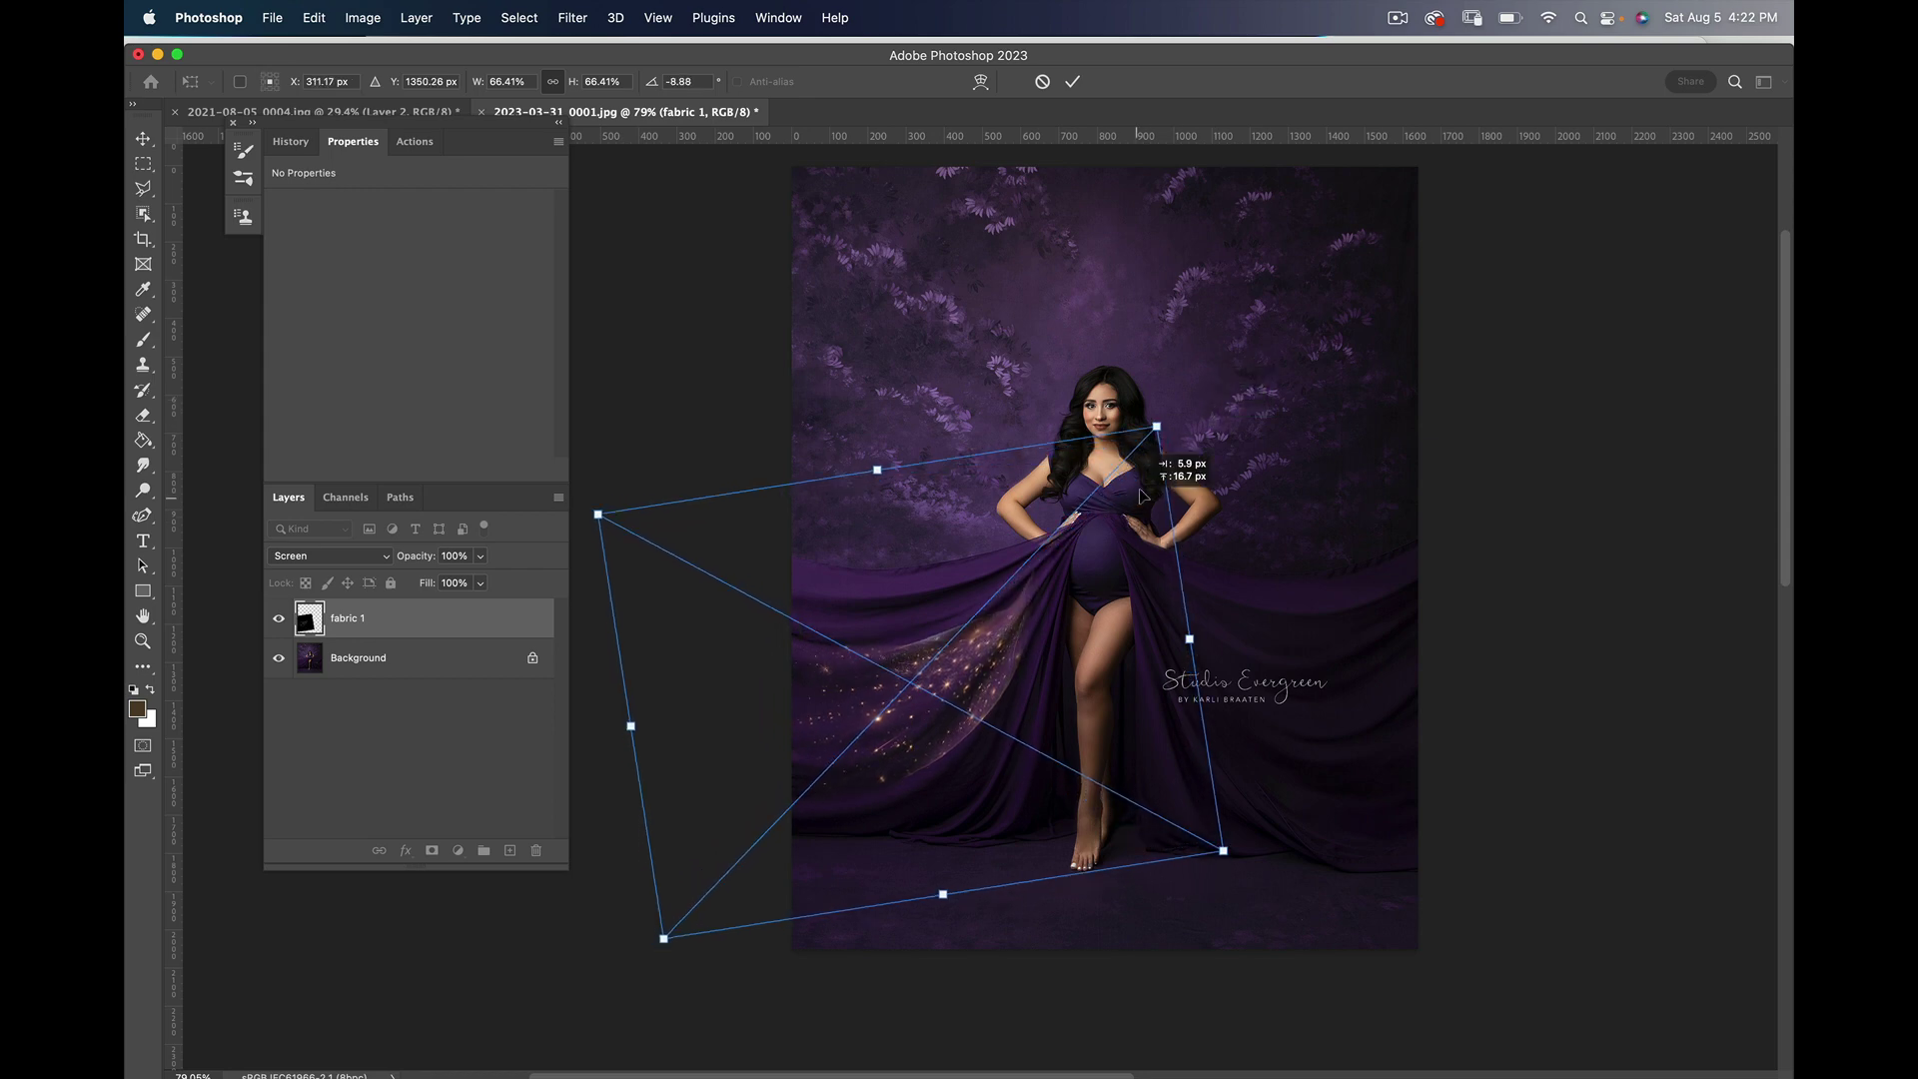
left_click_drag(1133, 526, 1171, 491)
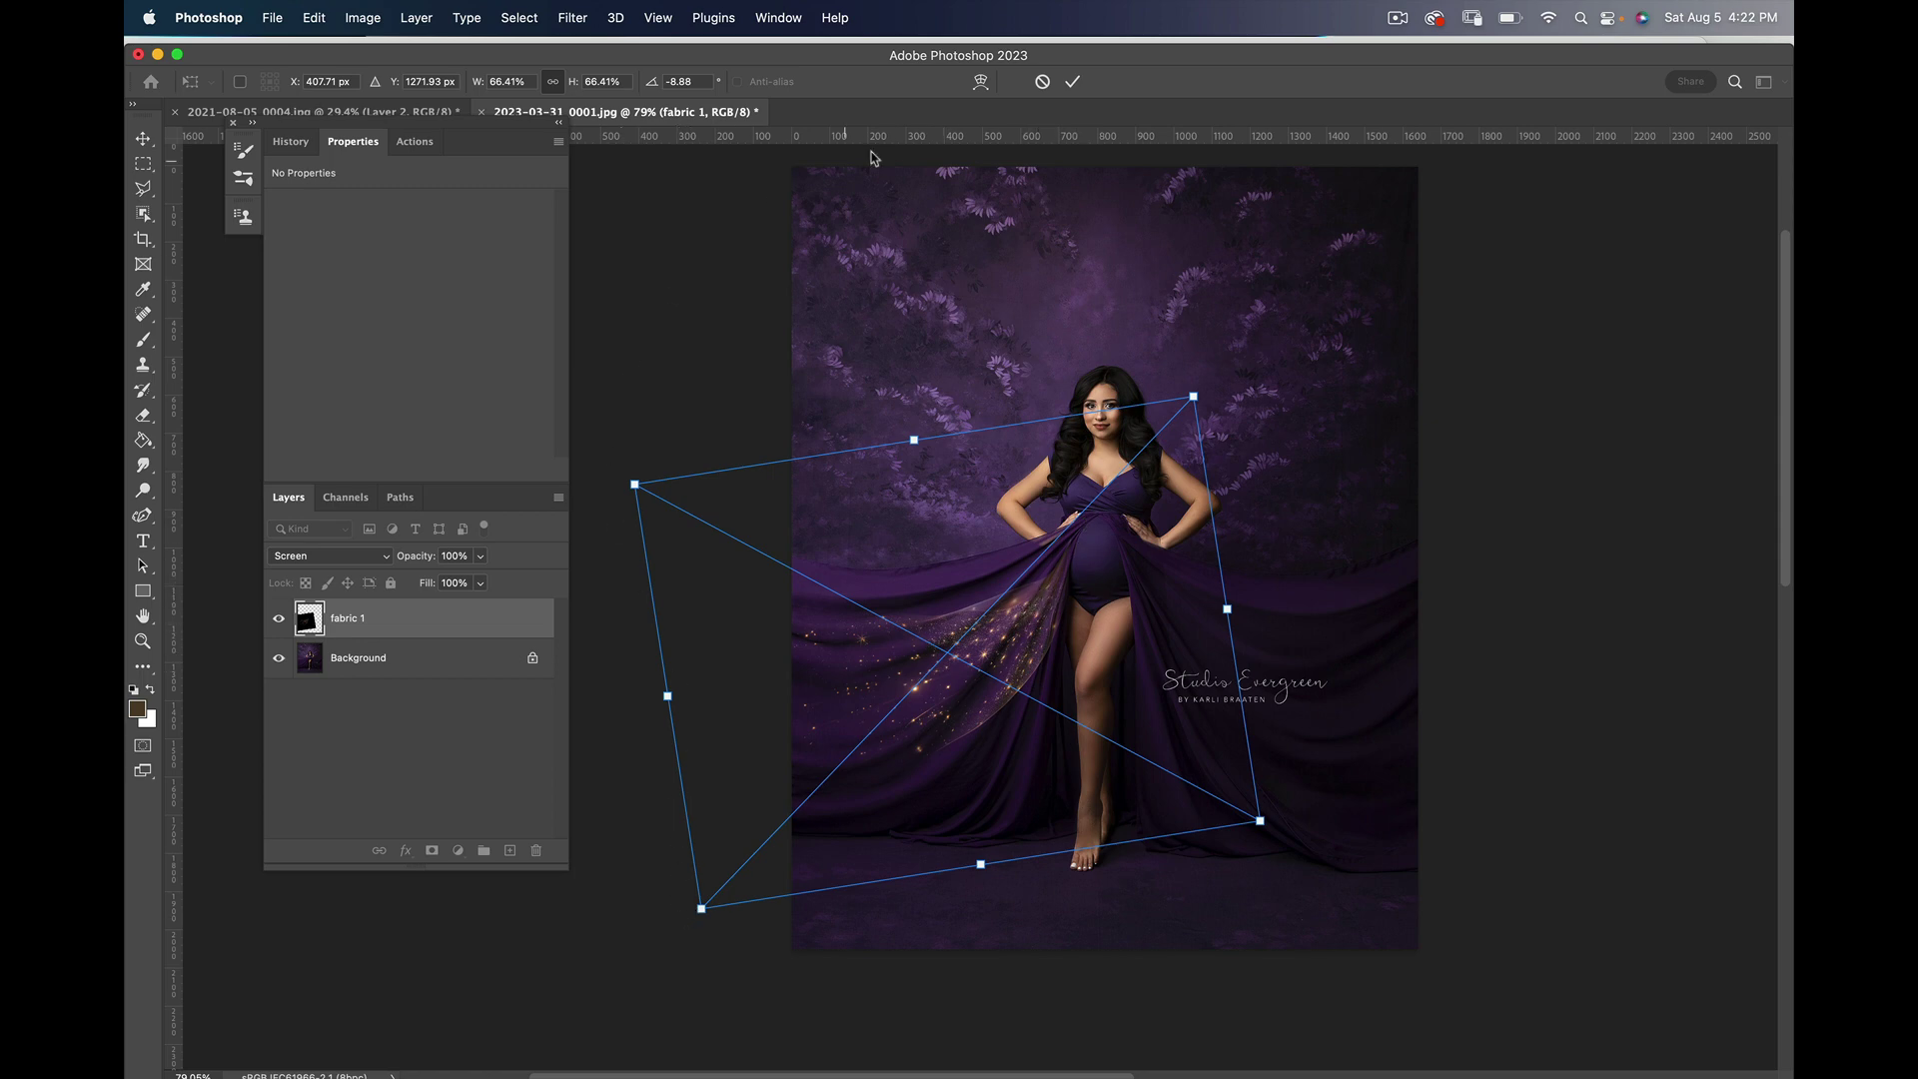
left_click(1070, 83)
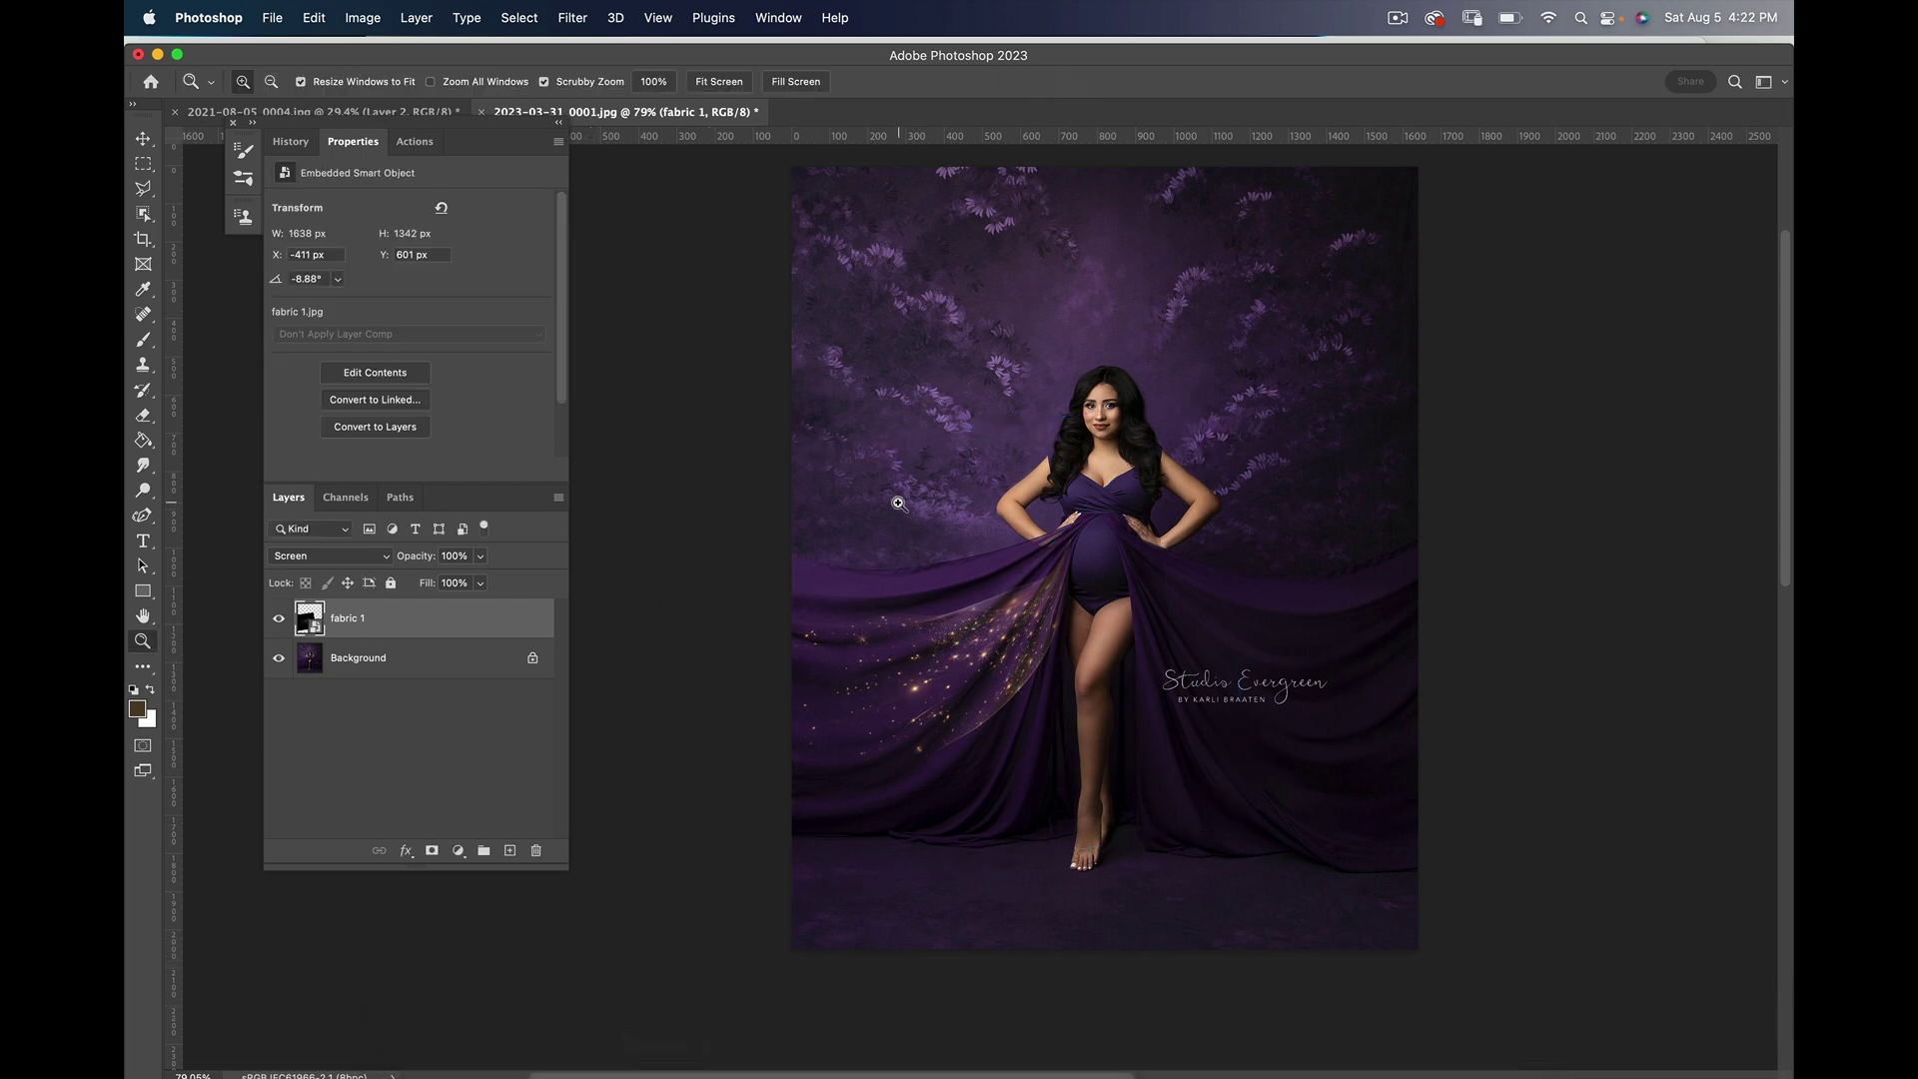
Step: Place fabric 2.jpg as a Screen-blended layer and move it over the gown's right train
mouse_move(798, 1039)
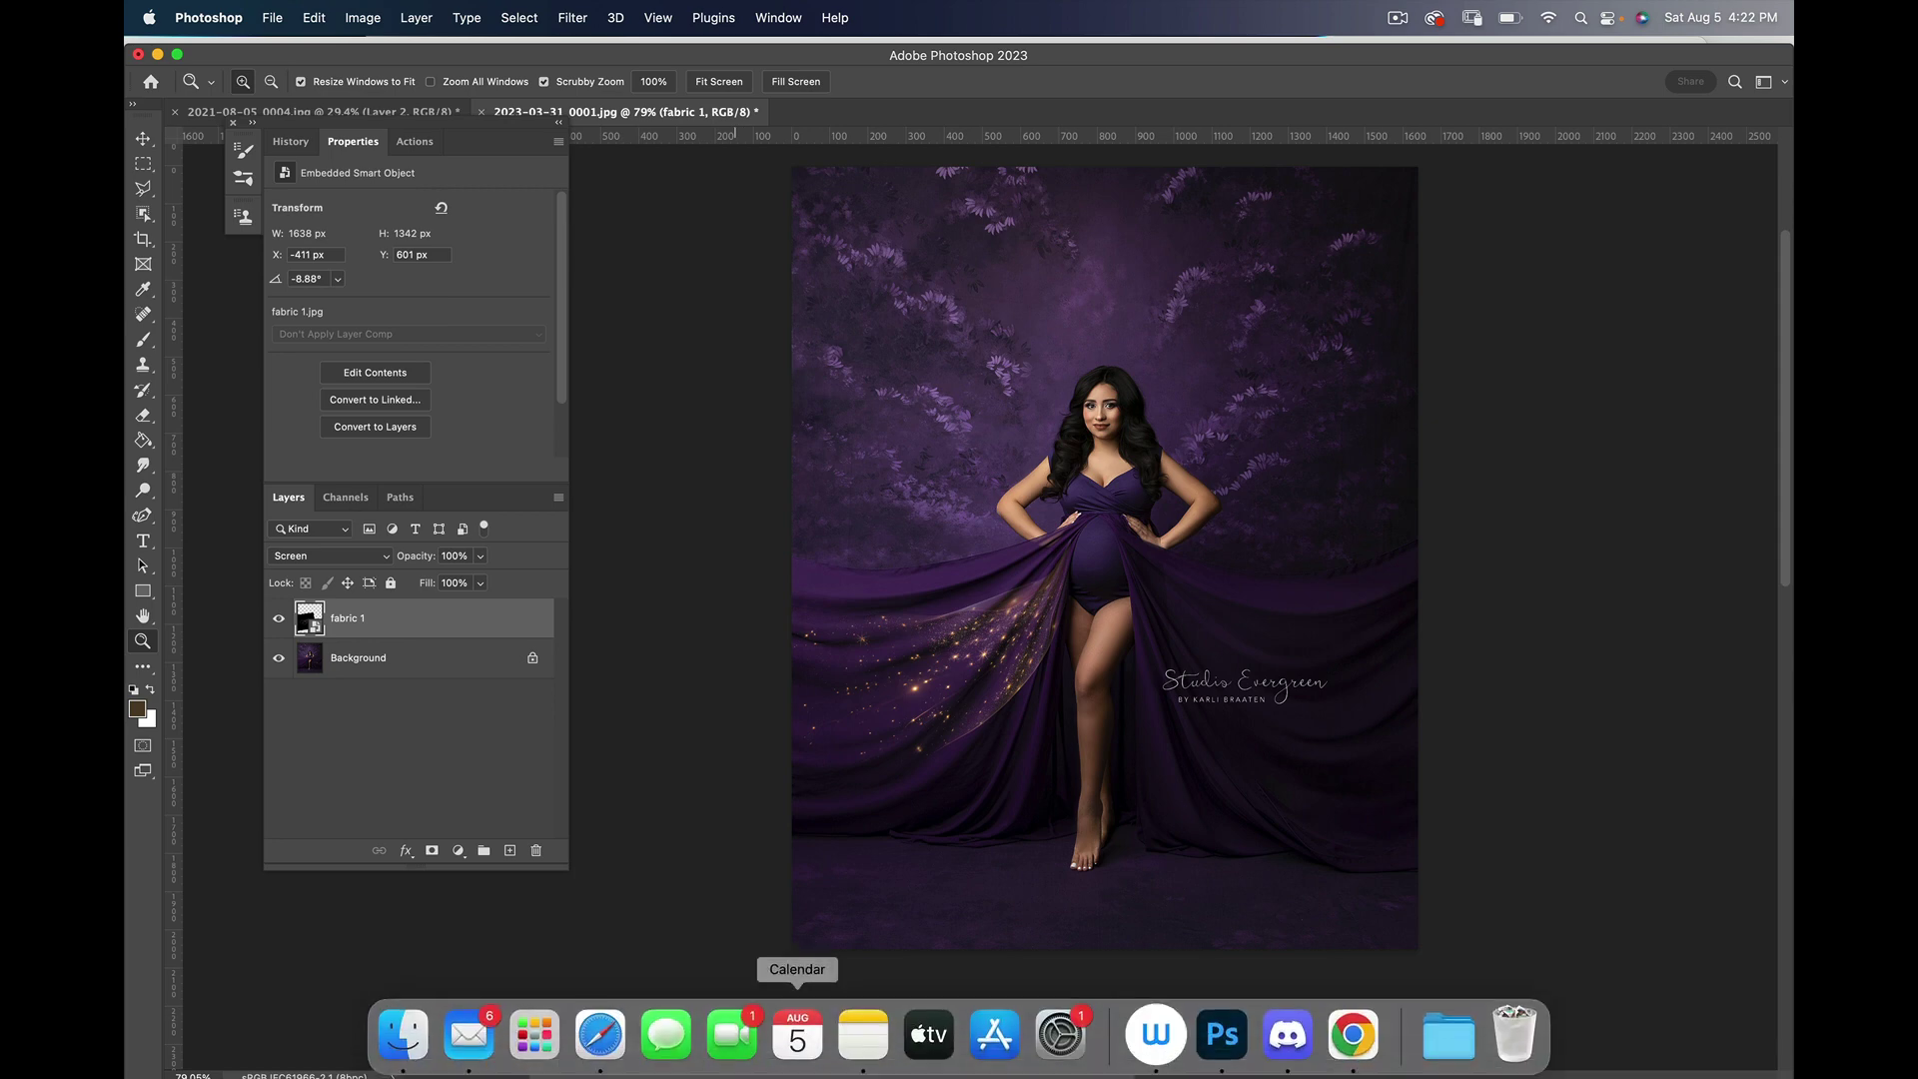
left_click(403, 1037)
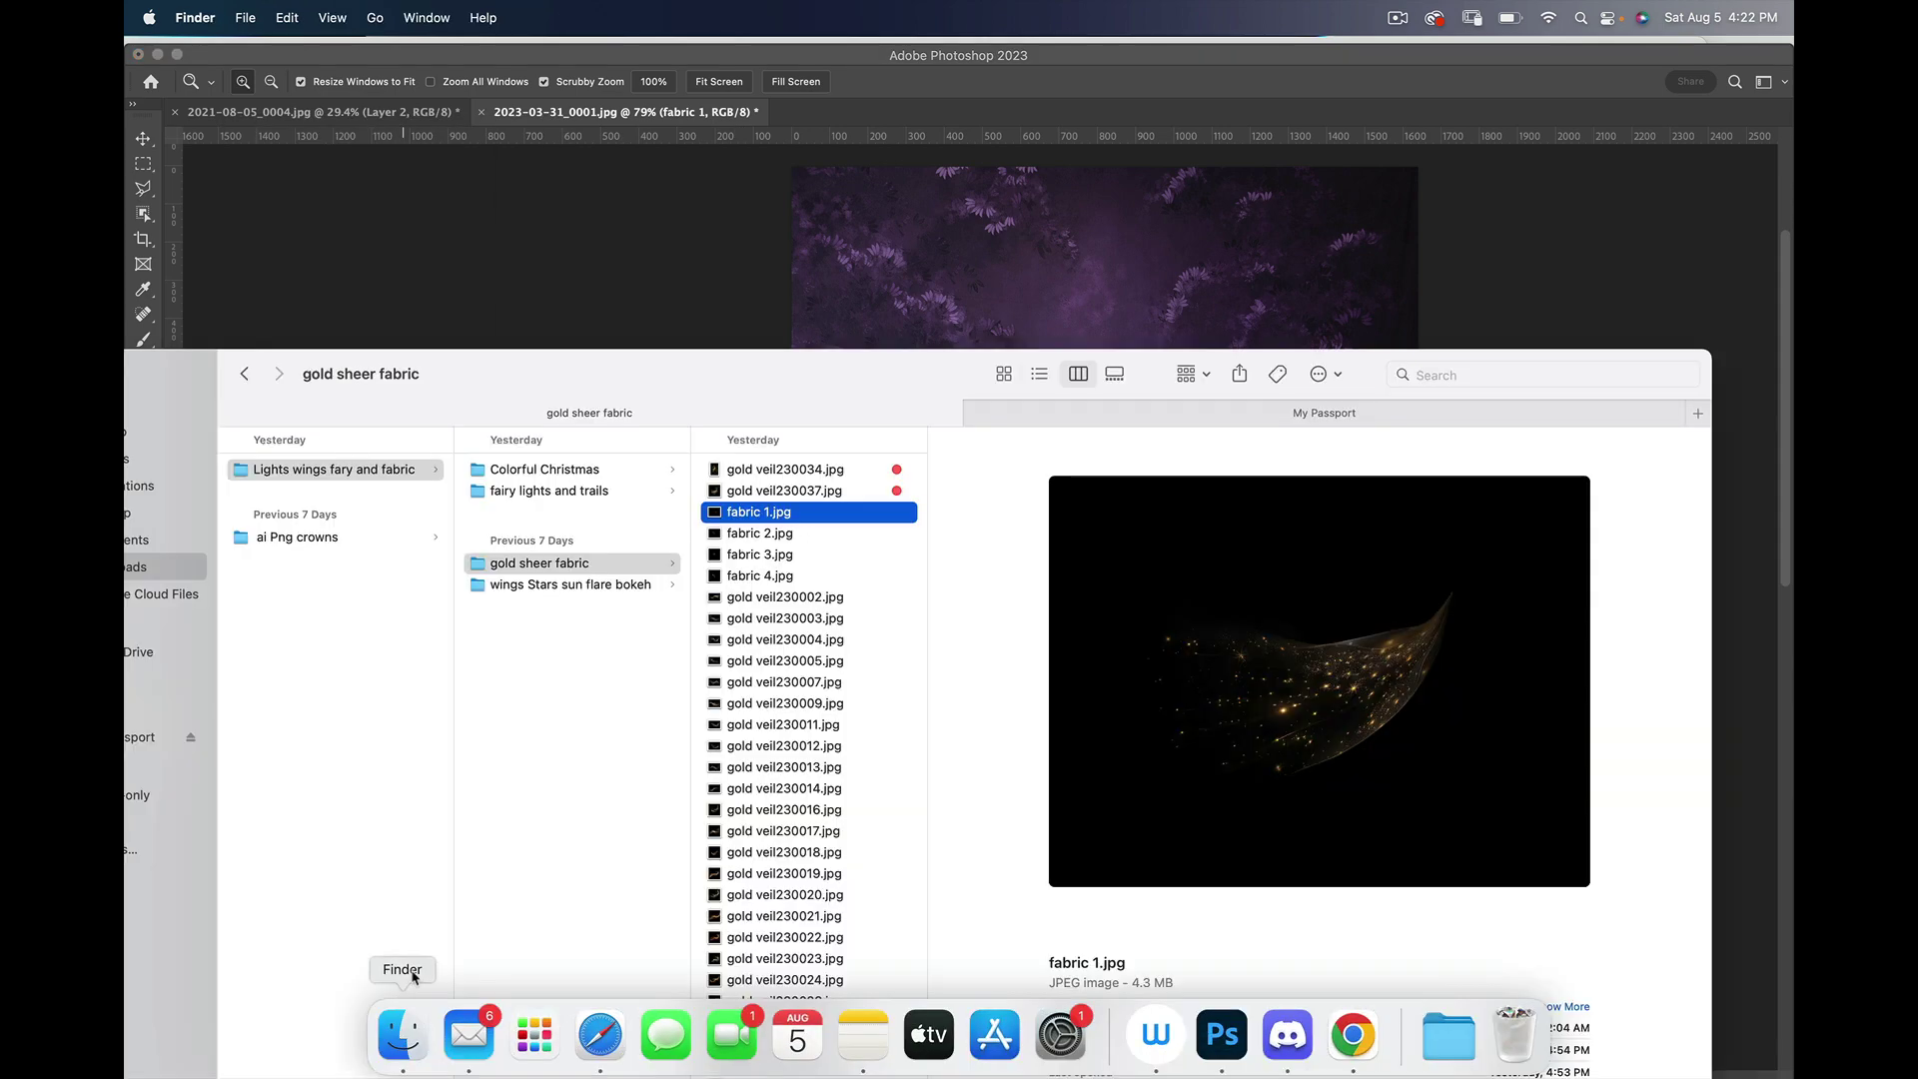
left_click(821, 540)
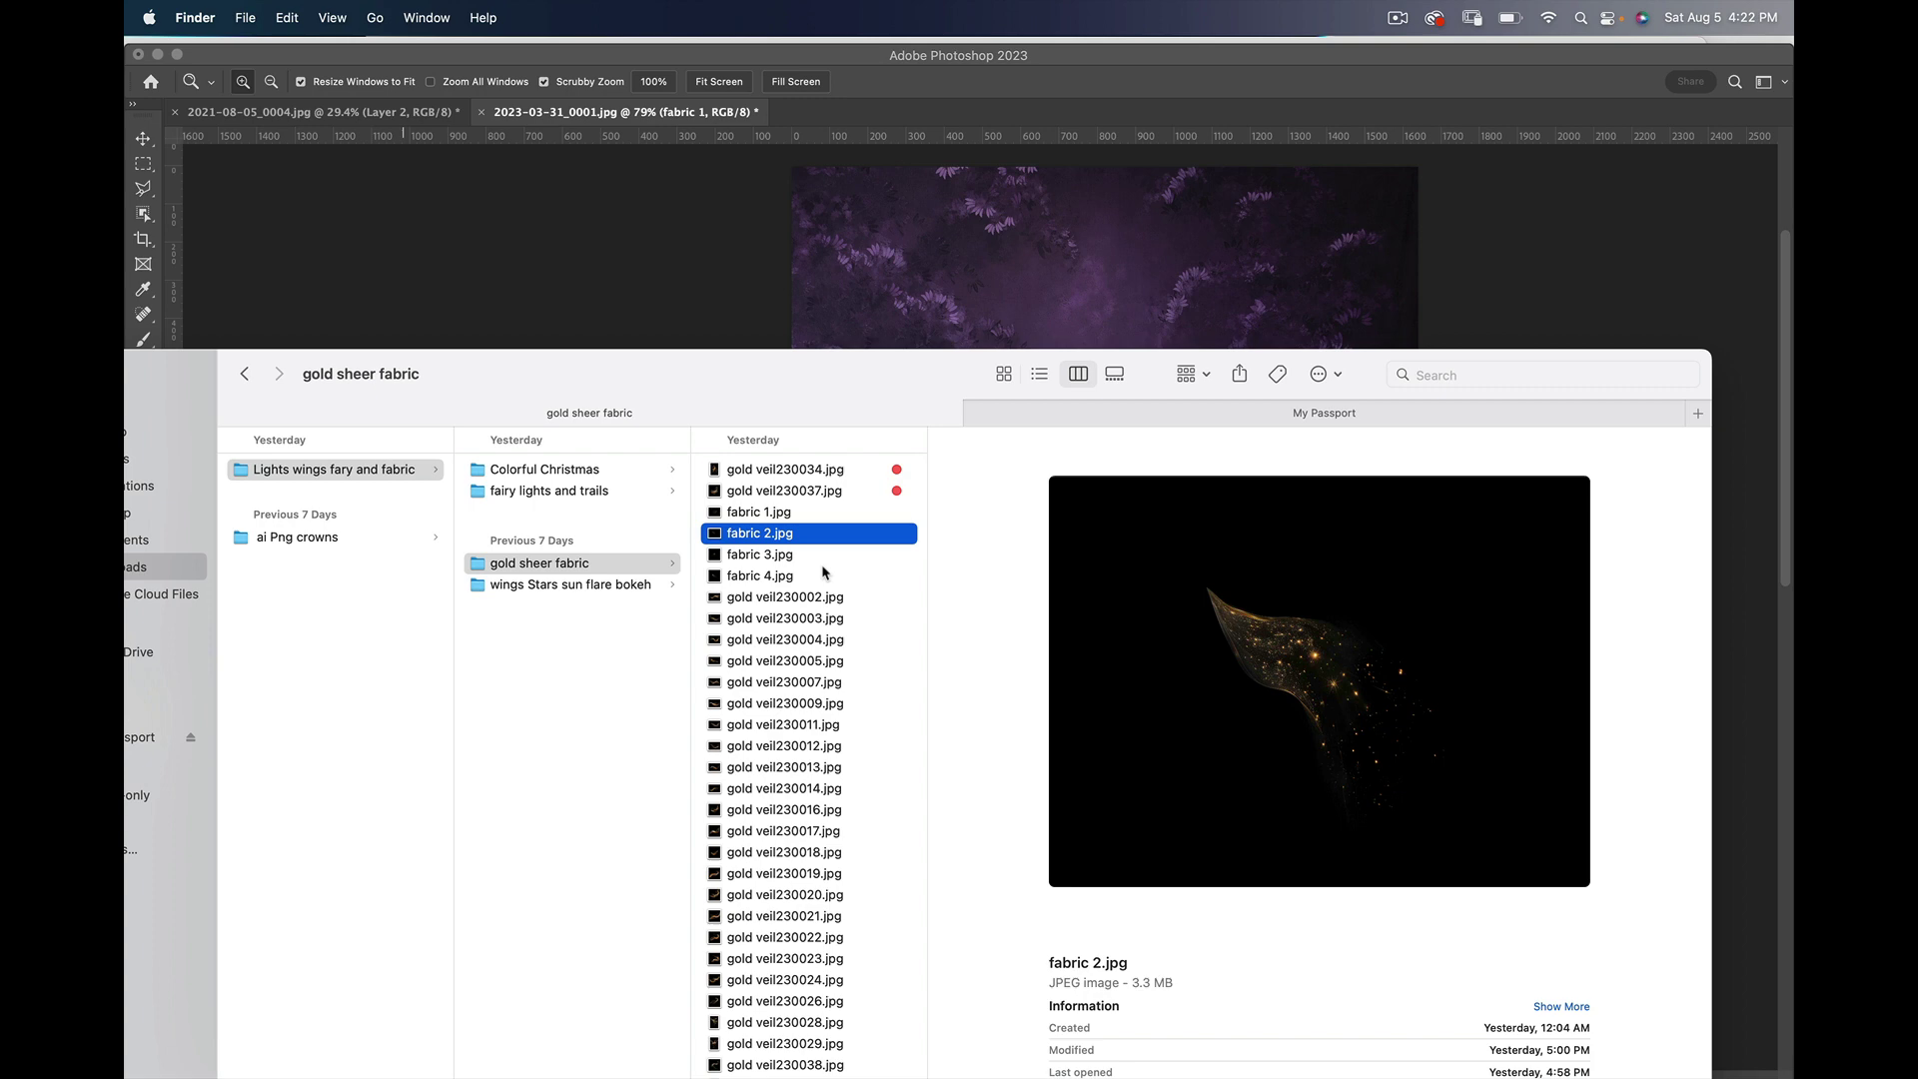
left_click_drag(1174, 397, 1223, 573)
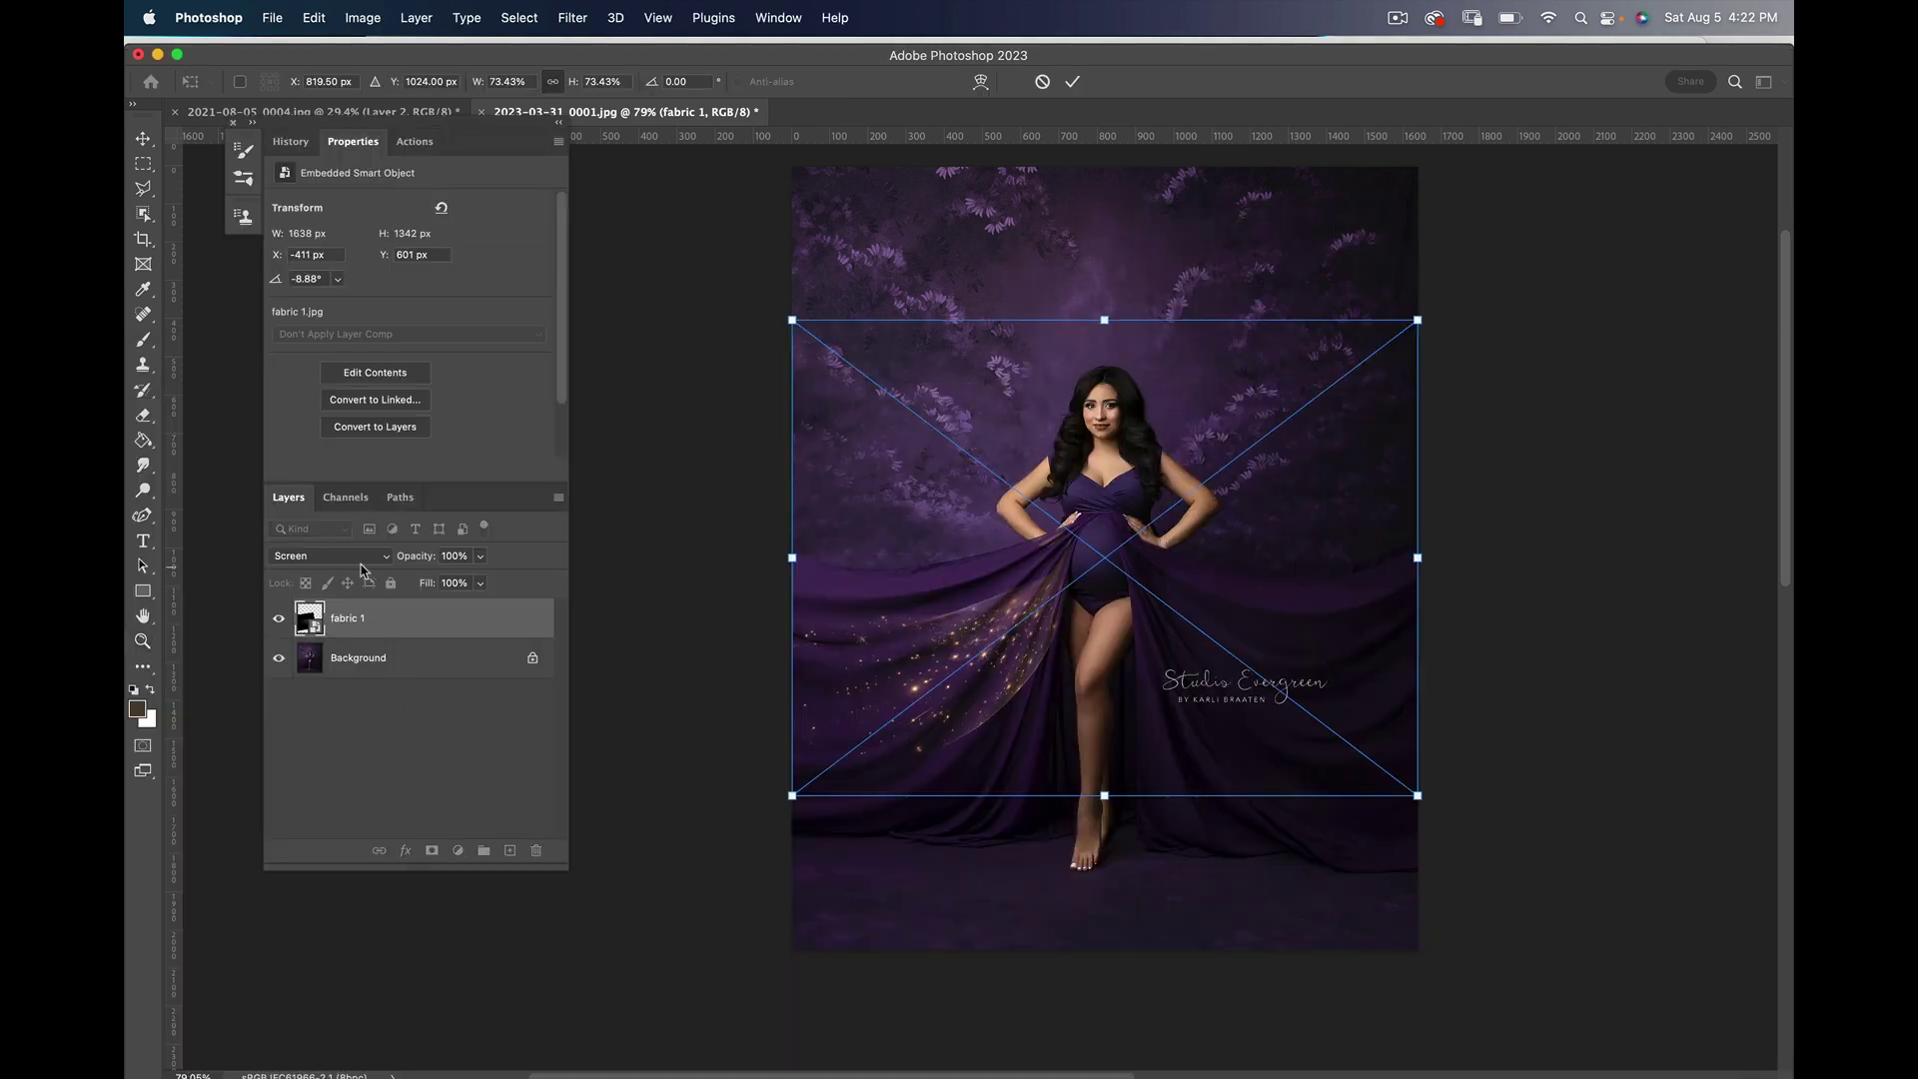
left_click(378, 562)
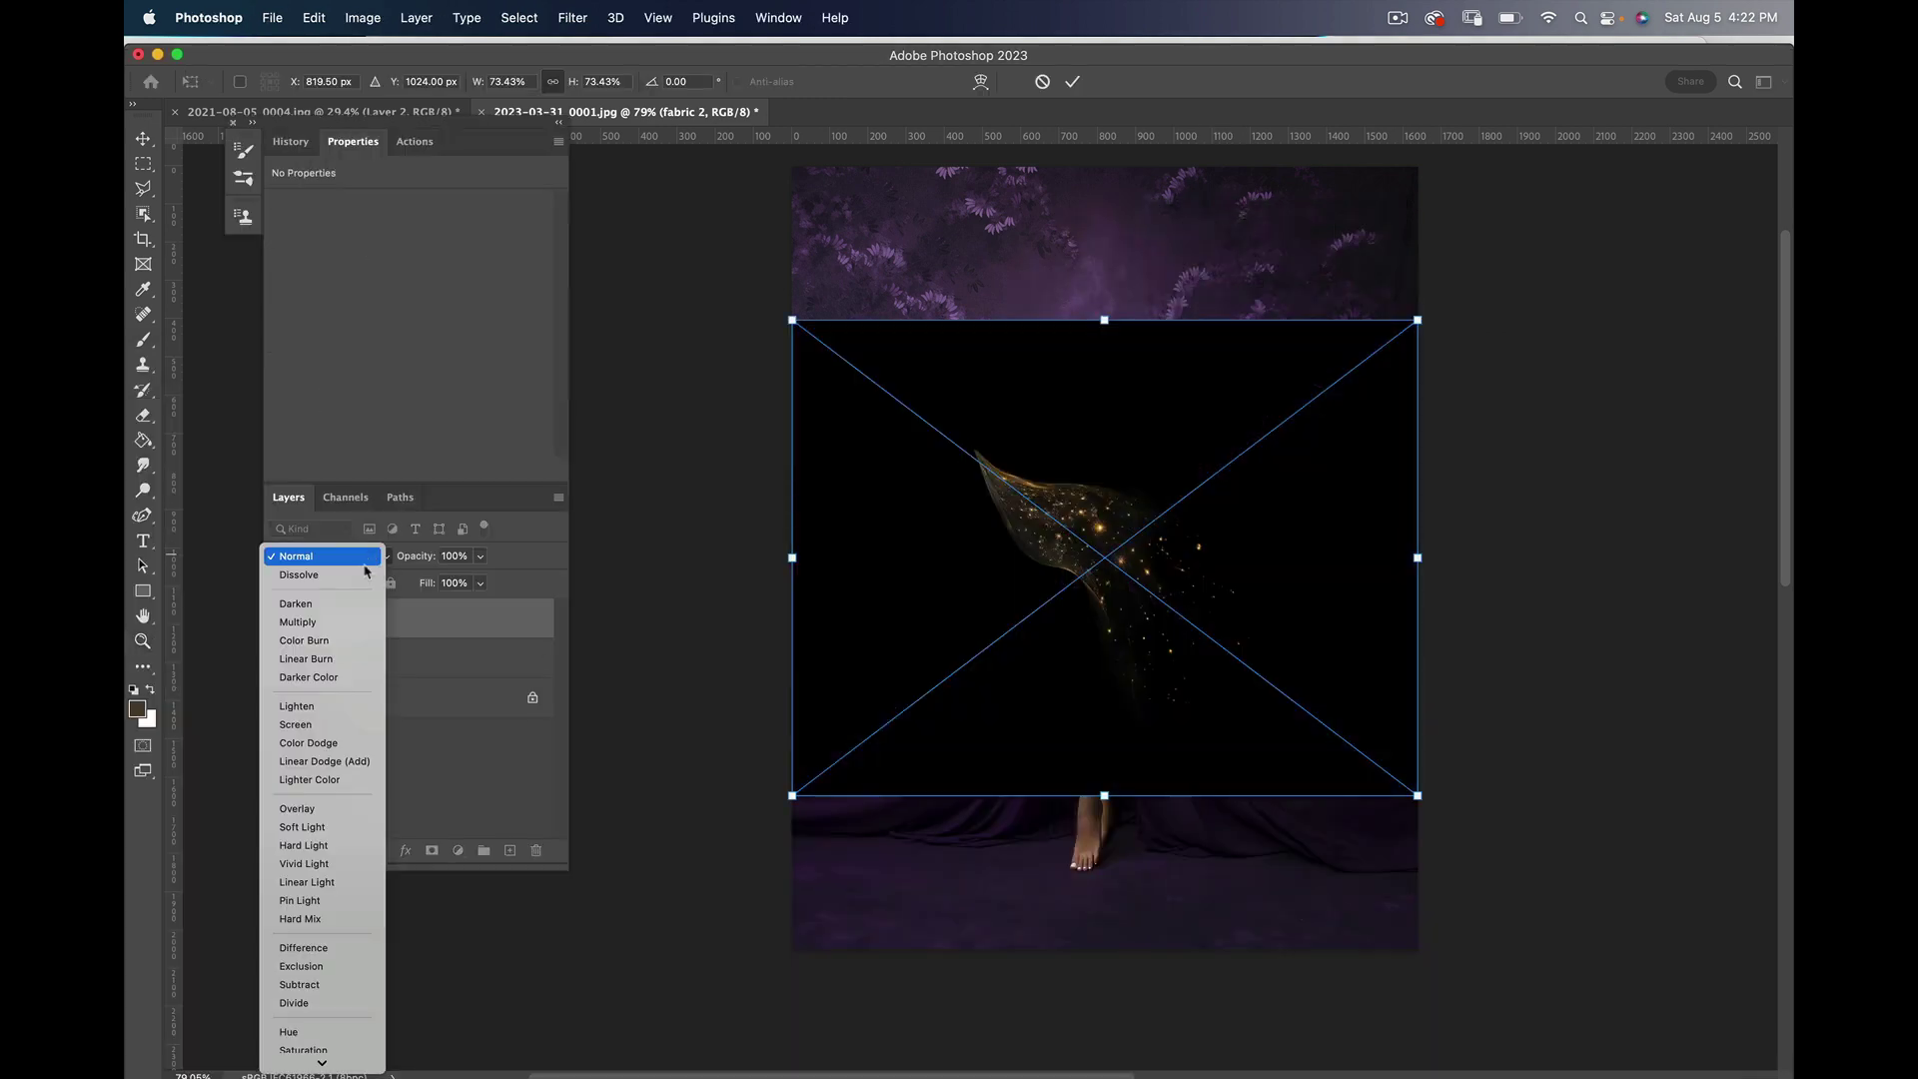
left_click(298, 724)
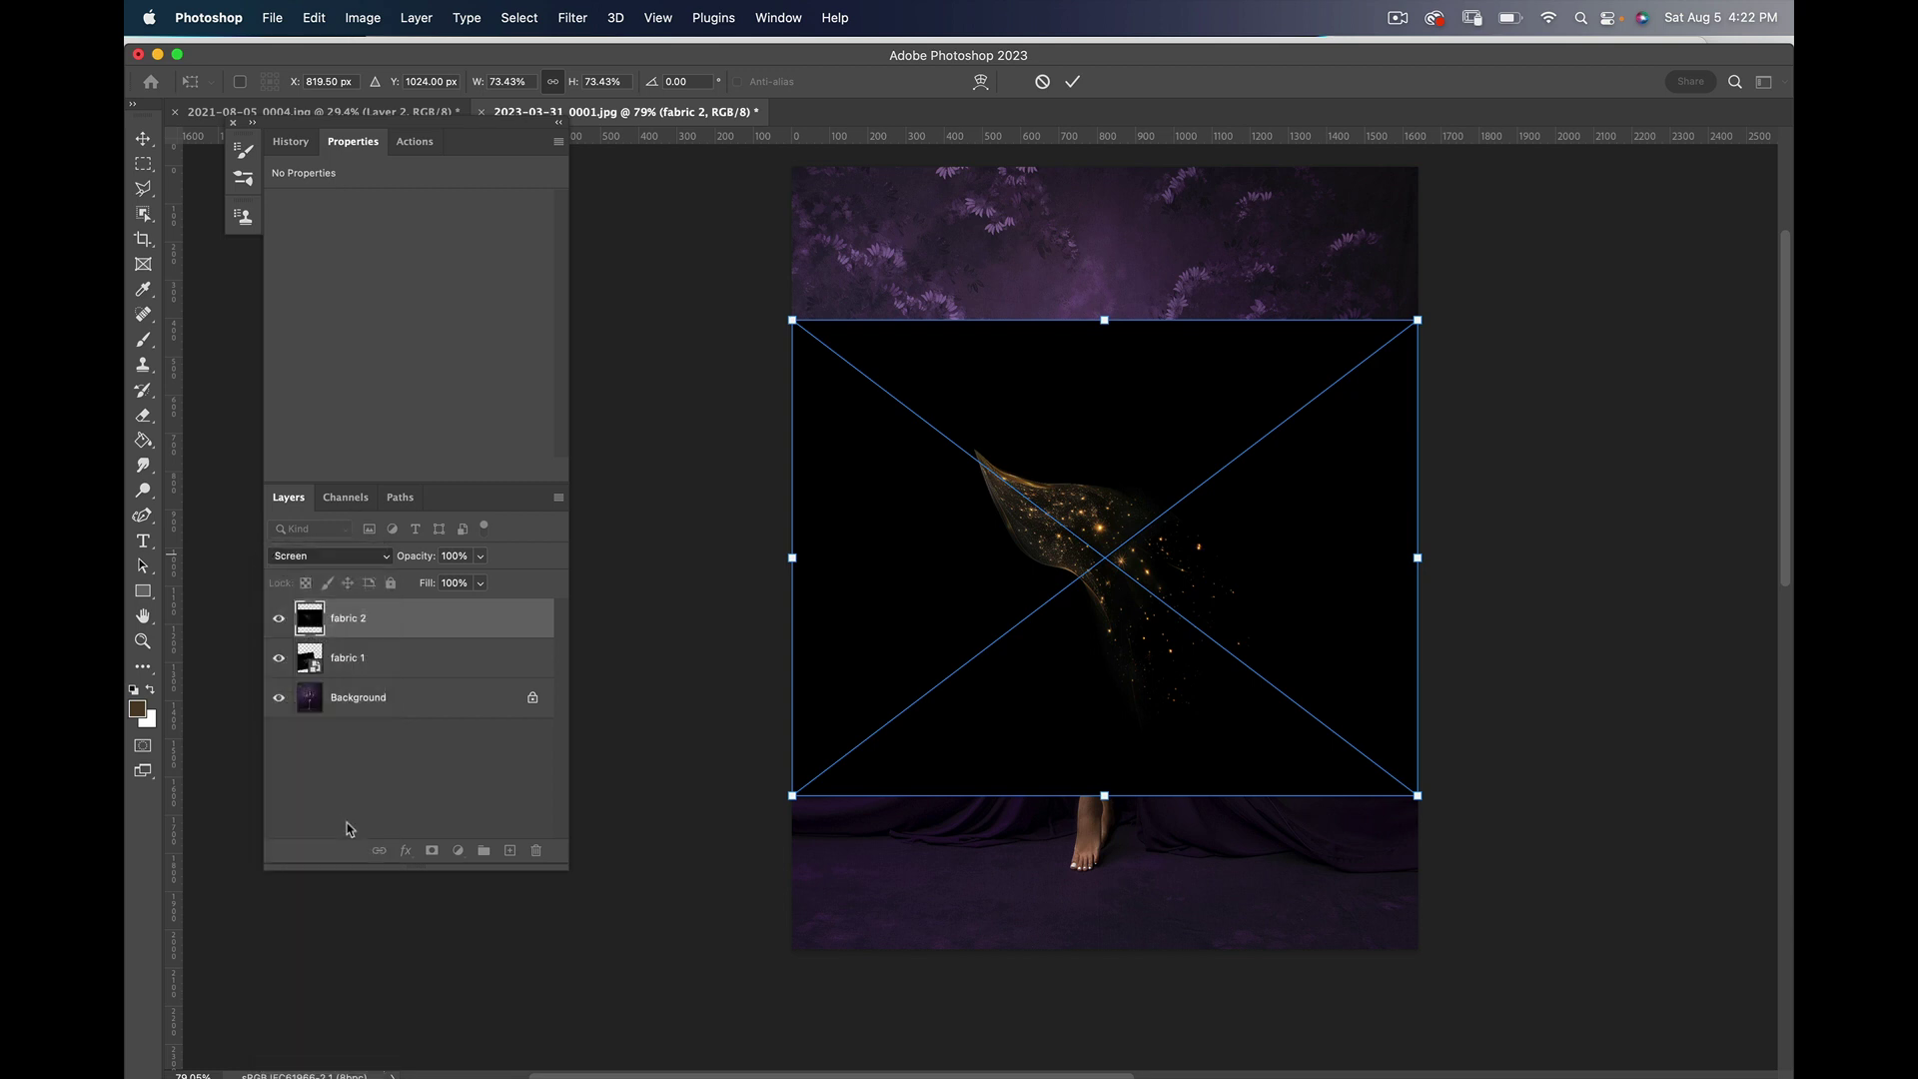
left_click_drag(1194, 549, 1351, 656)
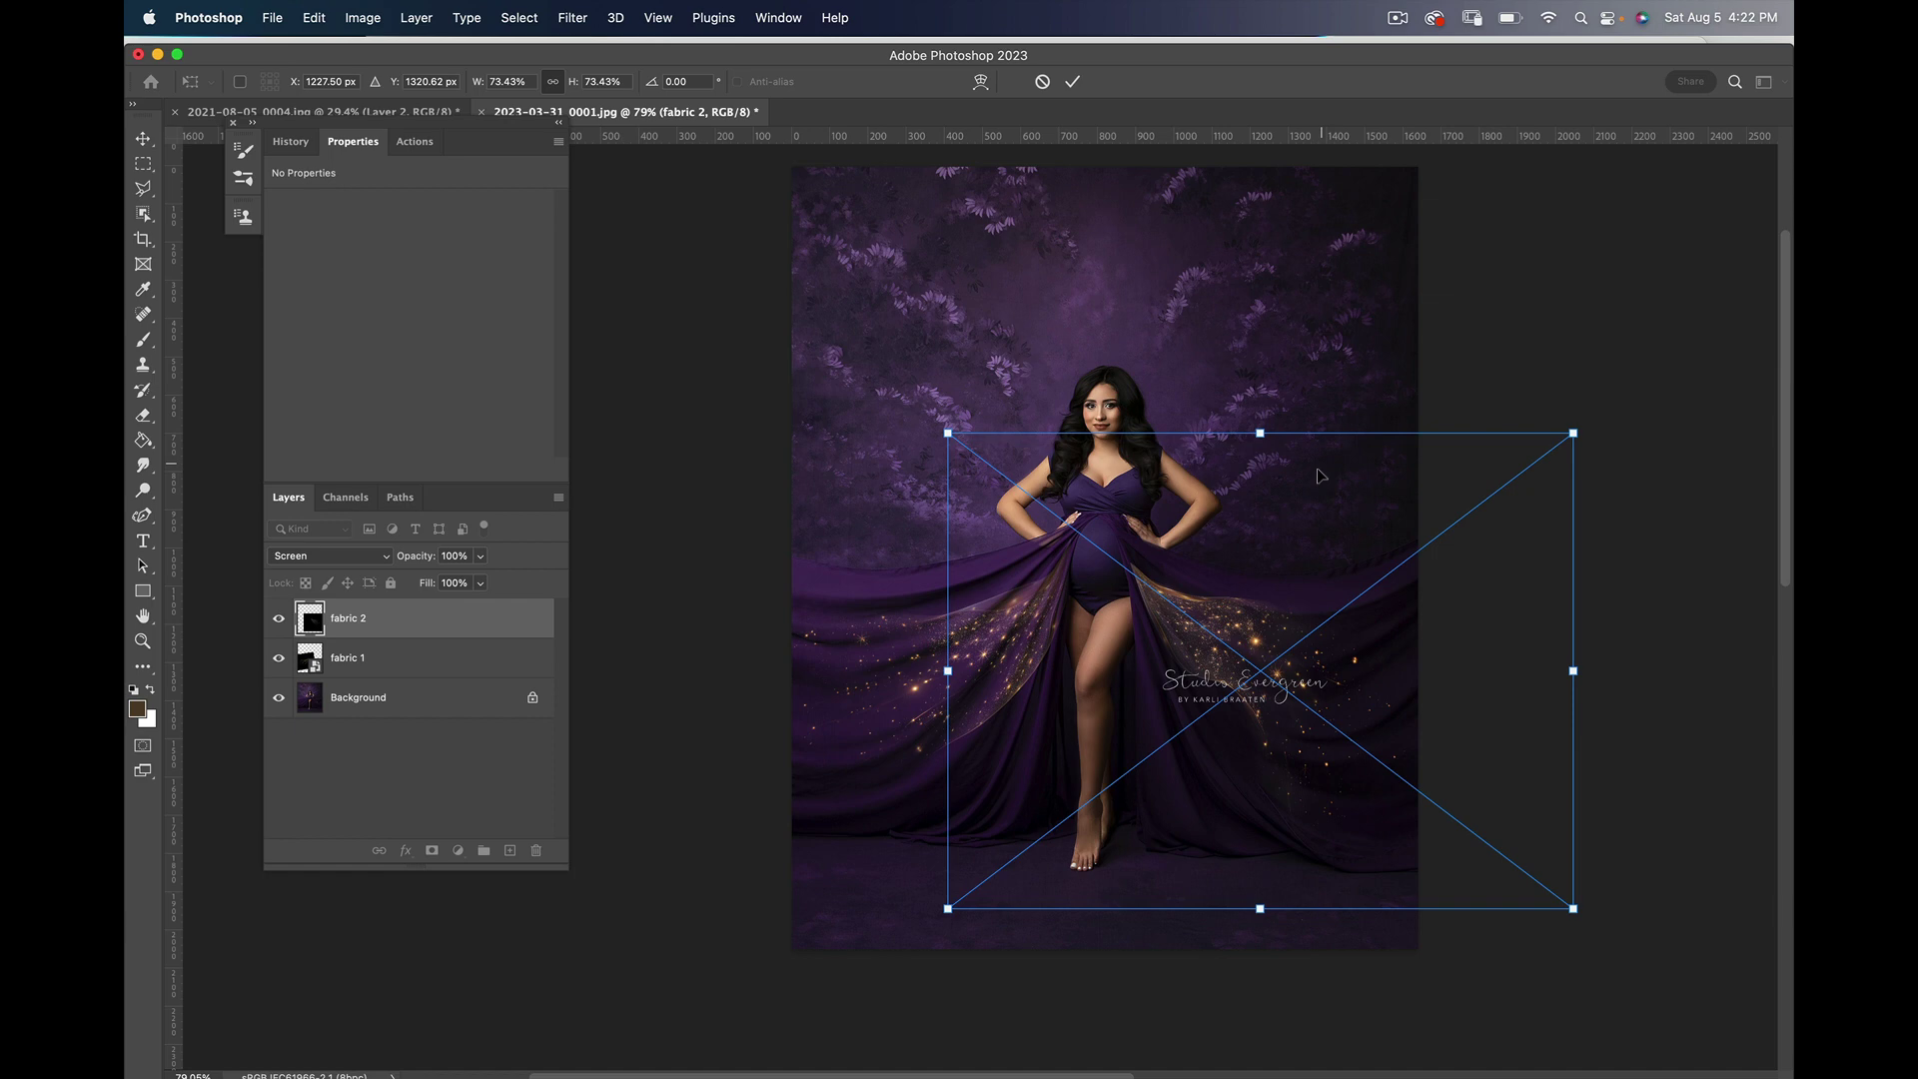
Step: Warp fabric 2, pulling its right side out and up to follow the right train's sweep
right_click(1281, 533)
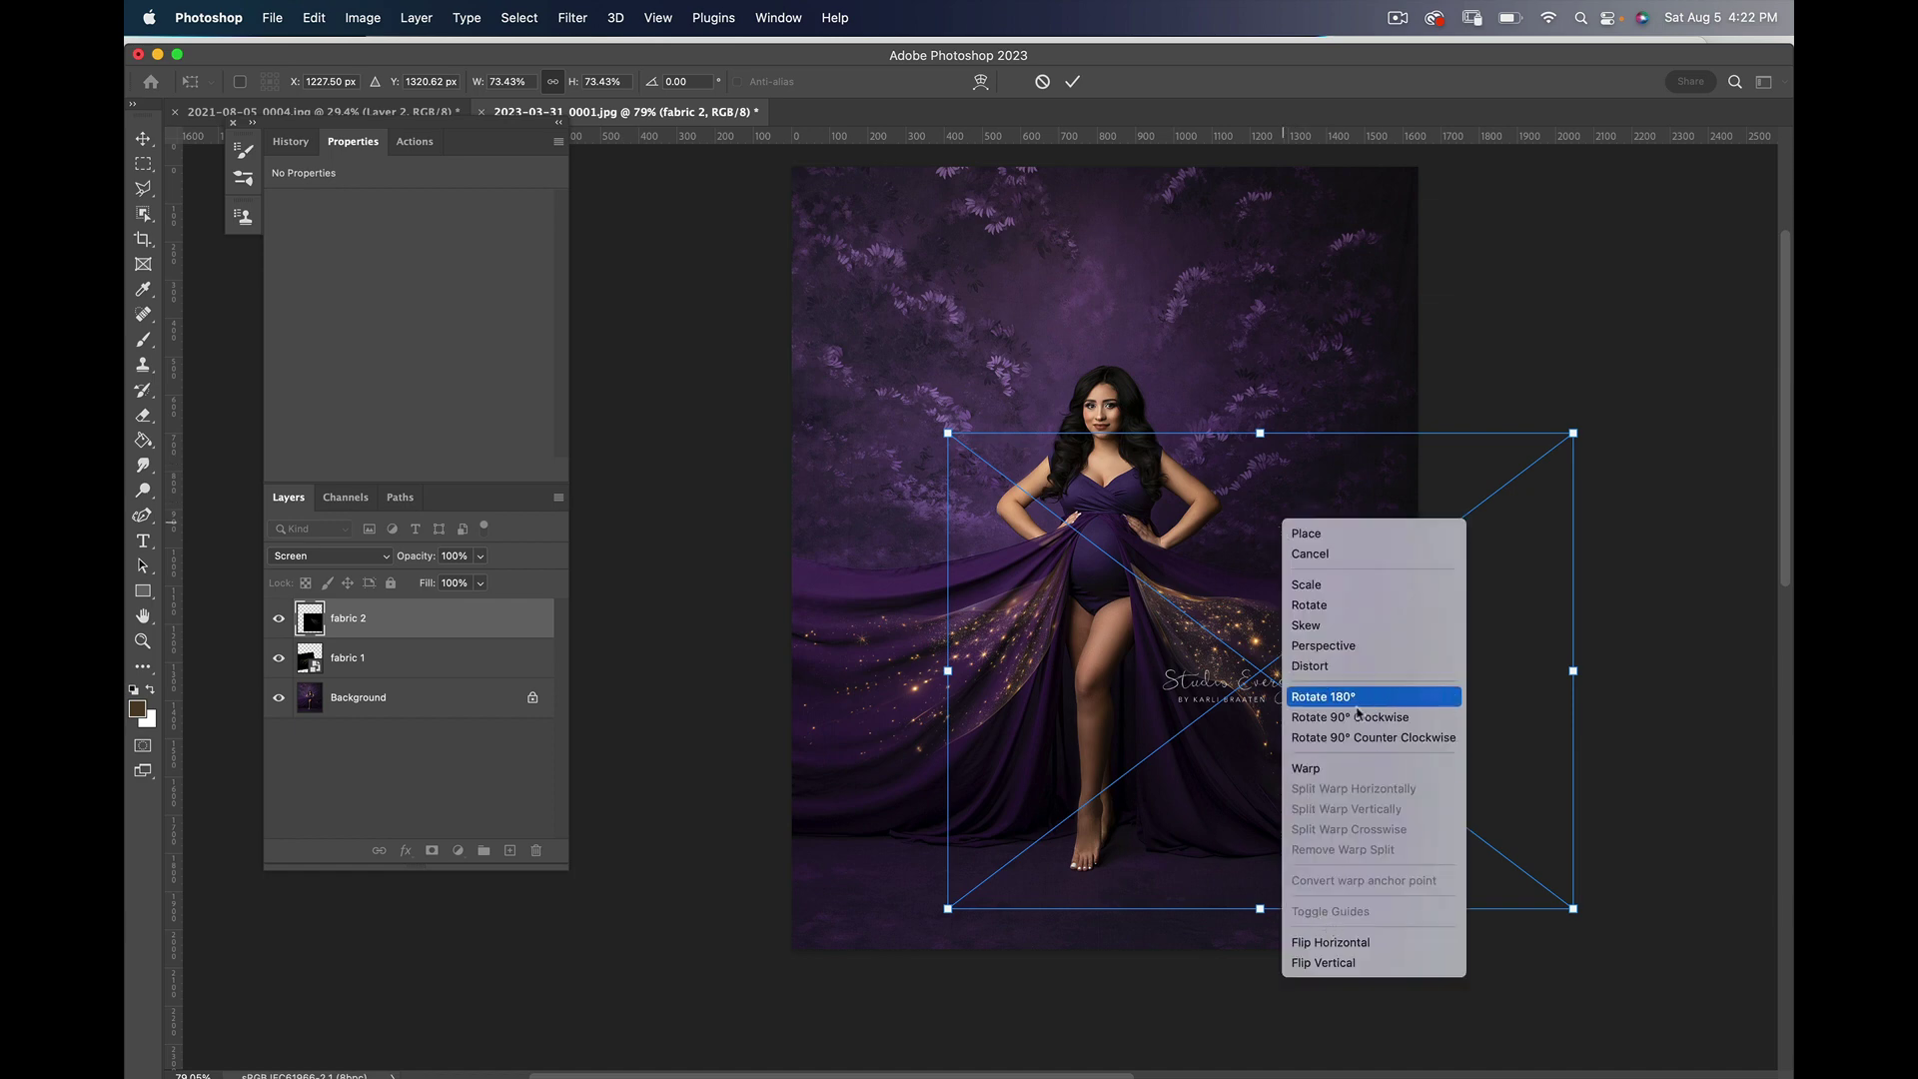
left_click(1319, 768)
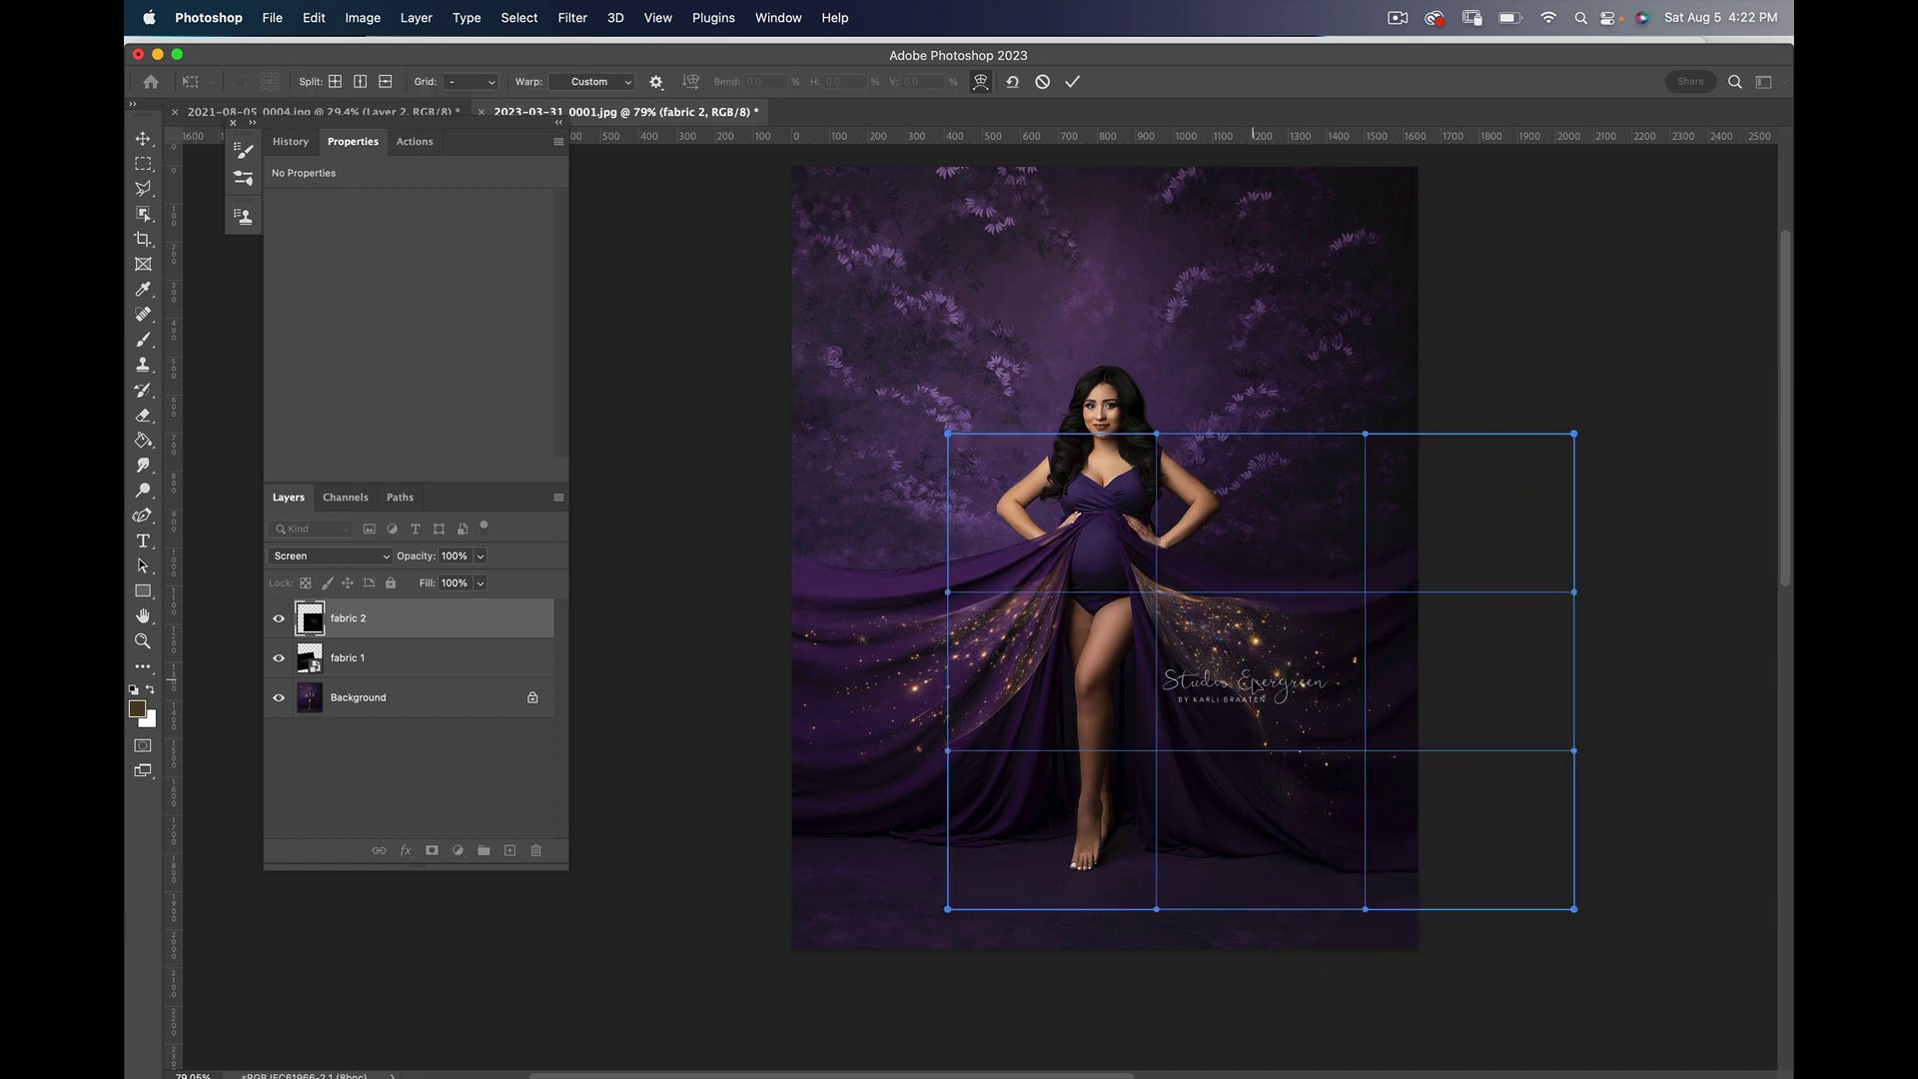
left_click_drag(1256, 687, 1475, 669)
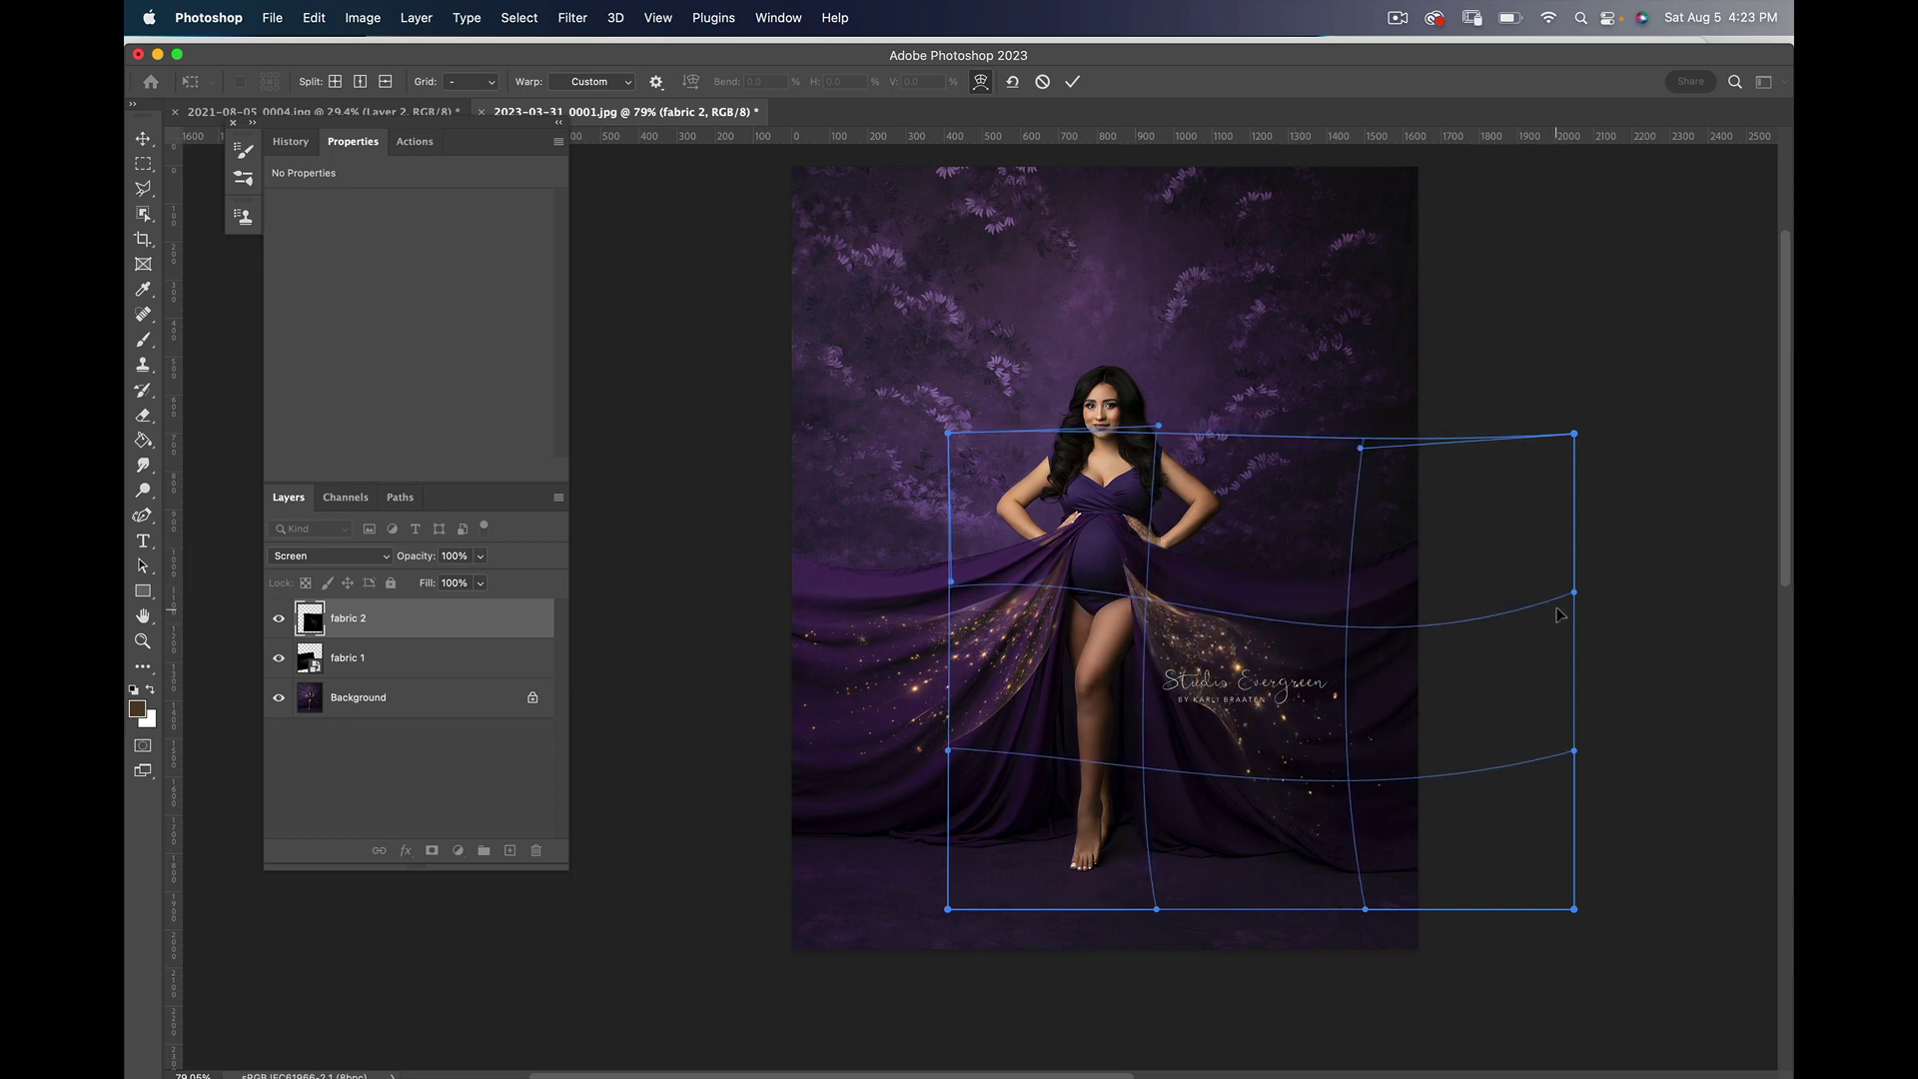
left_click_drag(1560, 614, 1776, 350)
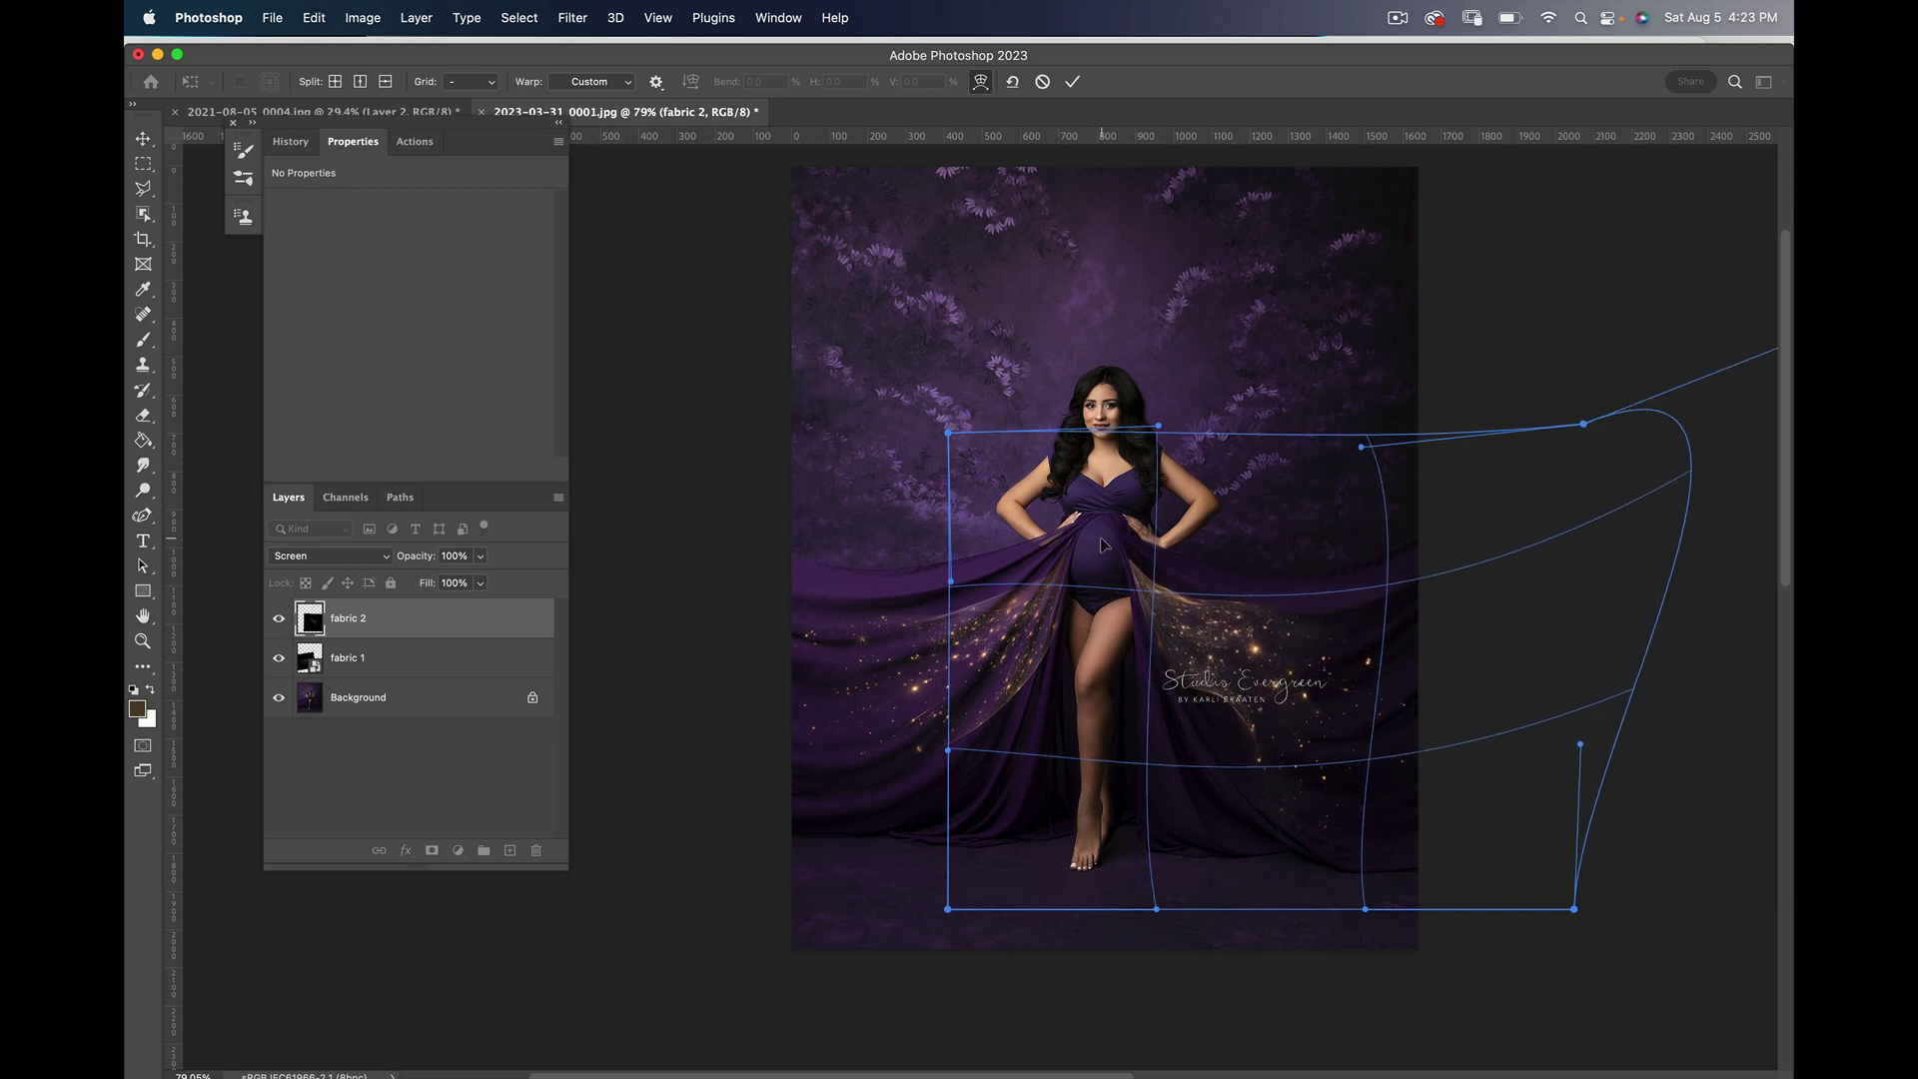
left_click_drag(1103, 544, 1091, 497)
left_click_drag(1280, 569, 1278, 586)
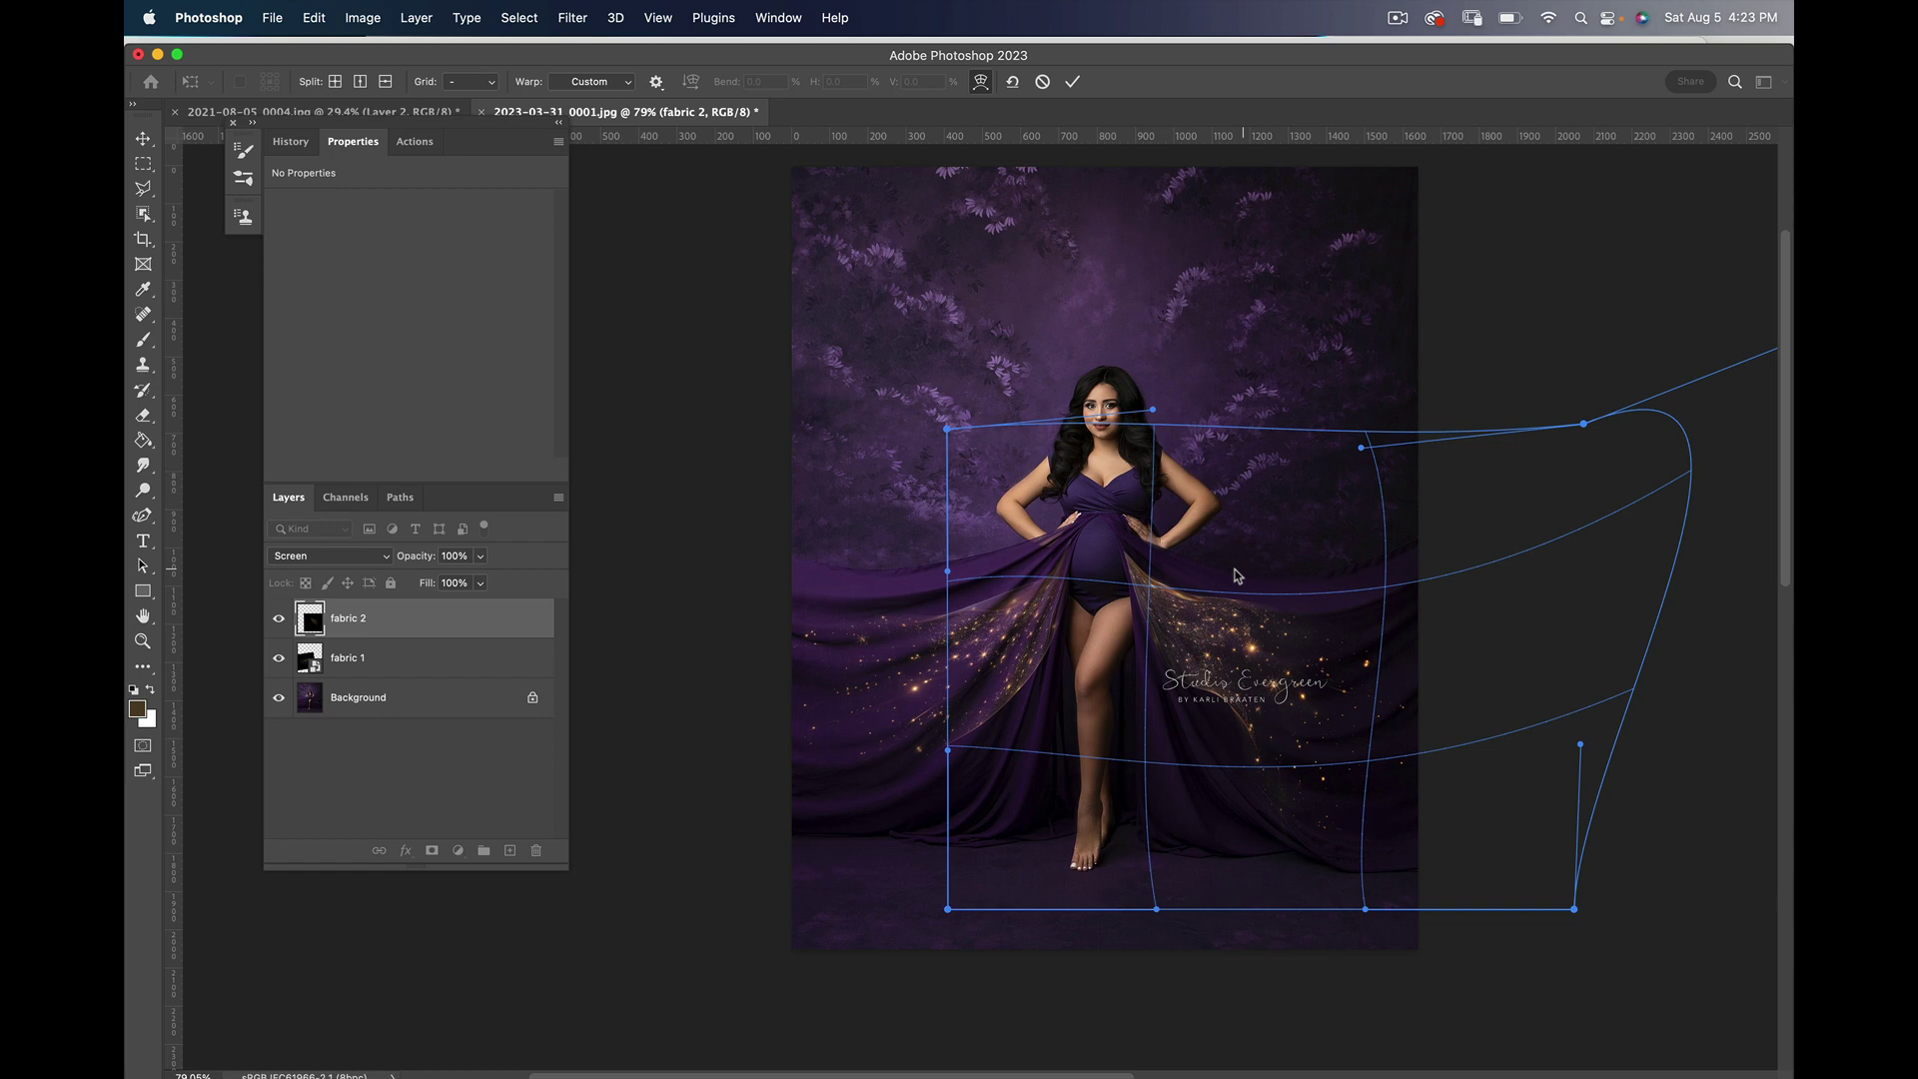
left_click_drag(1105, 522, 1107, 503)
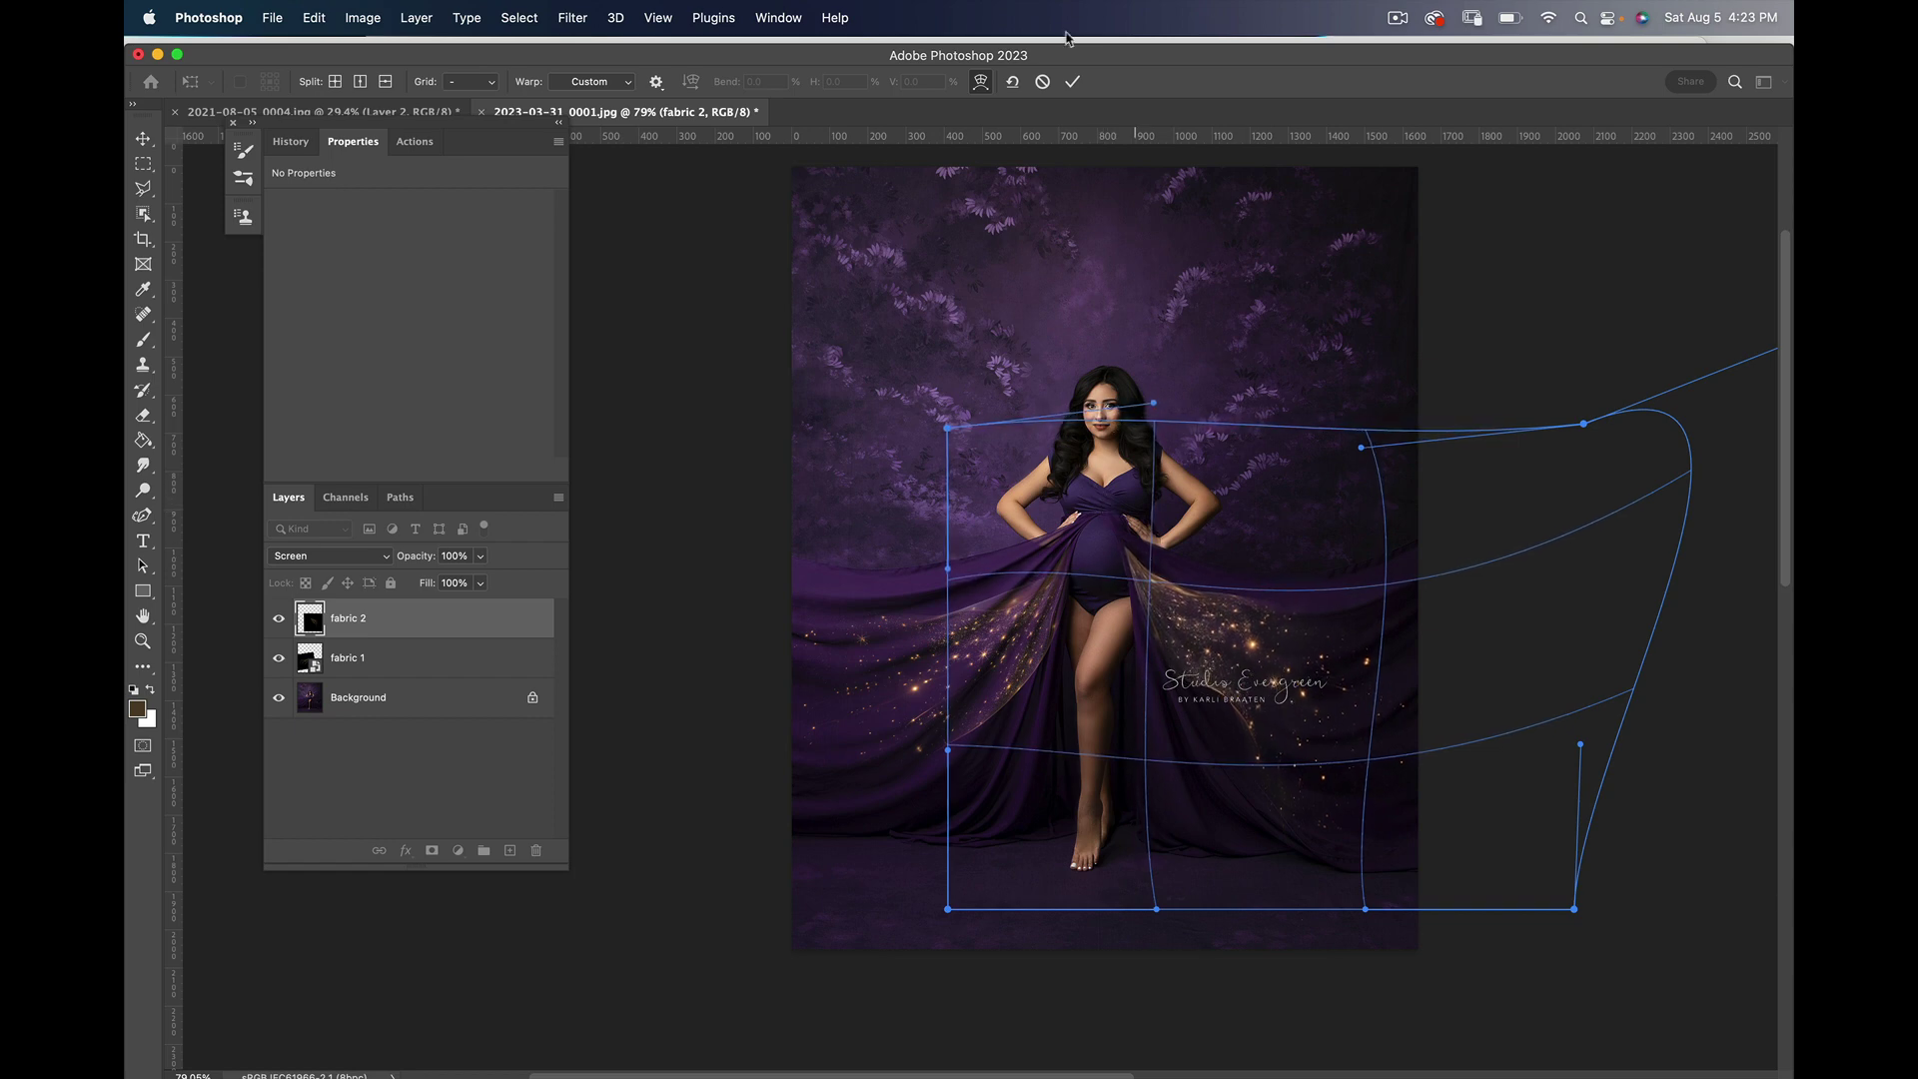
left_click(1073, 81)
key("z")
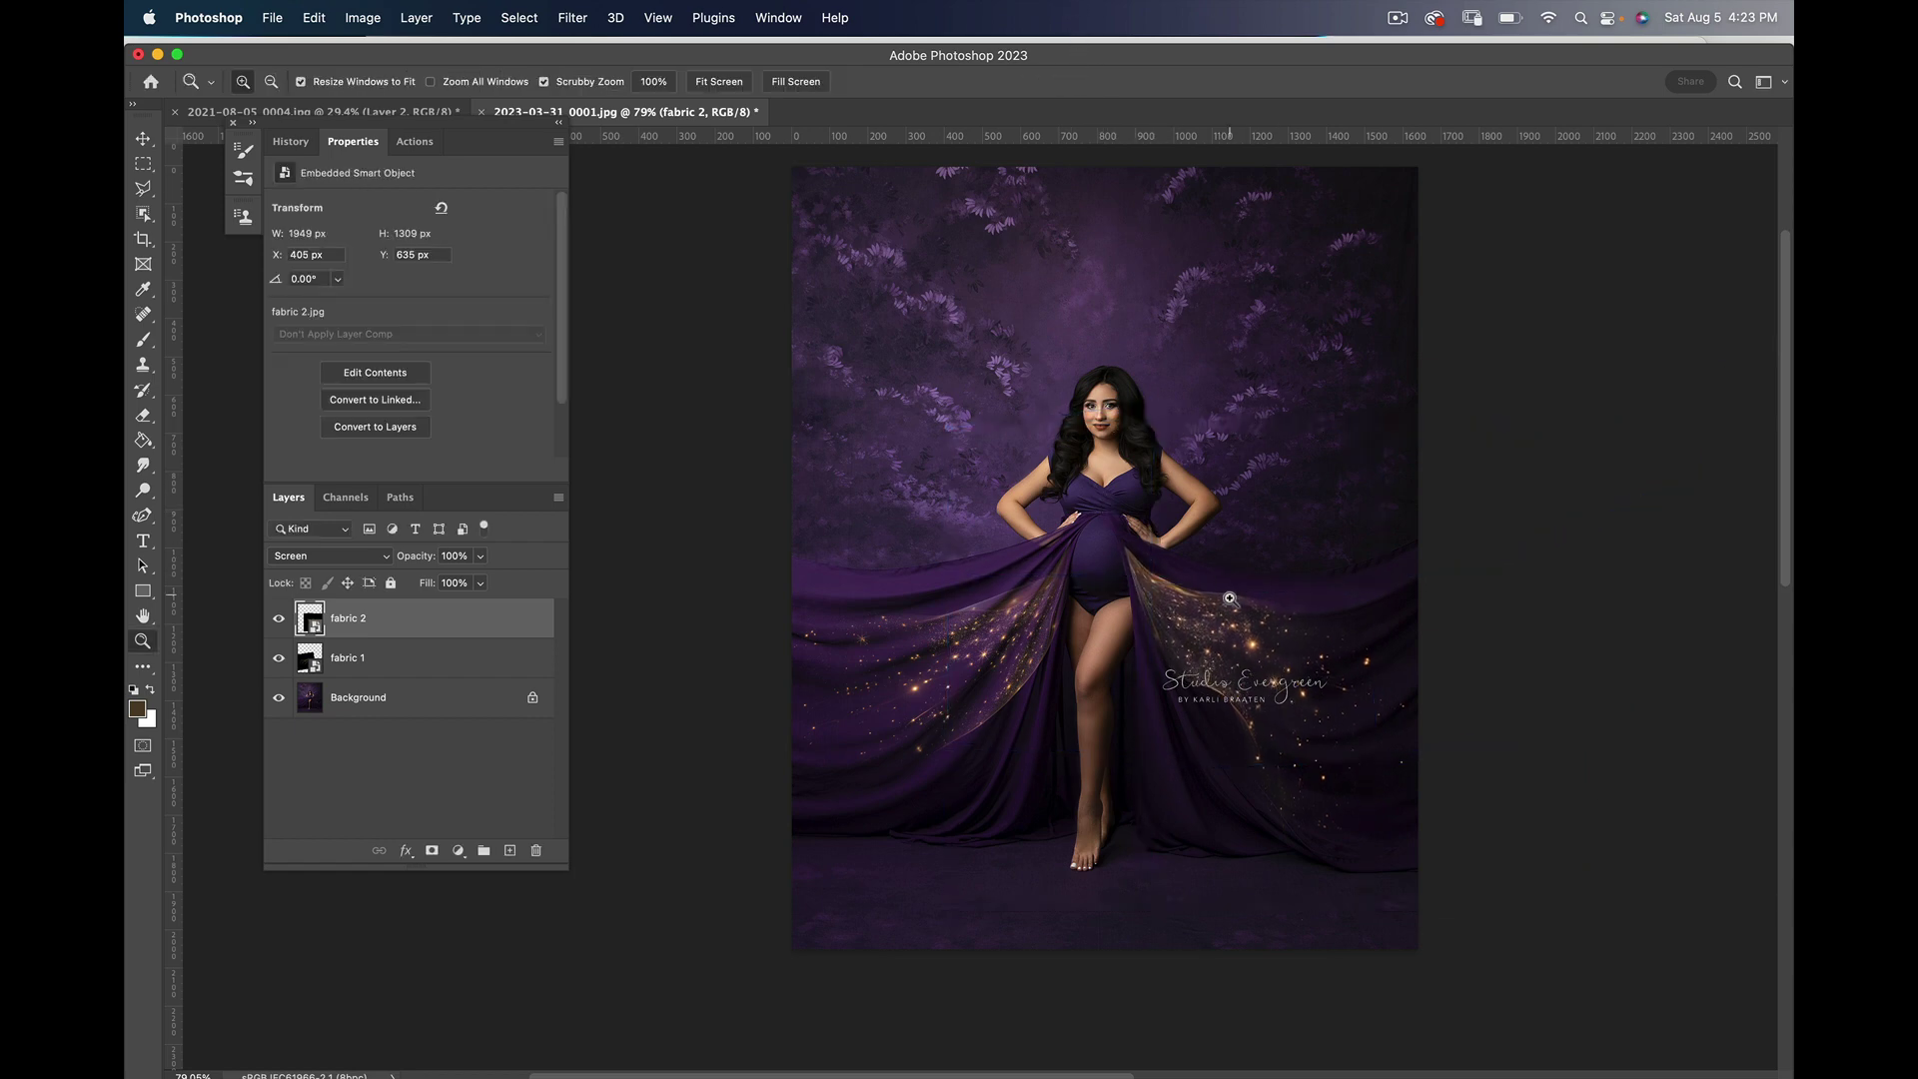
Step: Liquify fabric 2 with Forward Warp against a 28% Background backdrop, pushing sparkles along the train
left_click(574, 19)
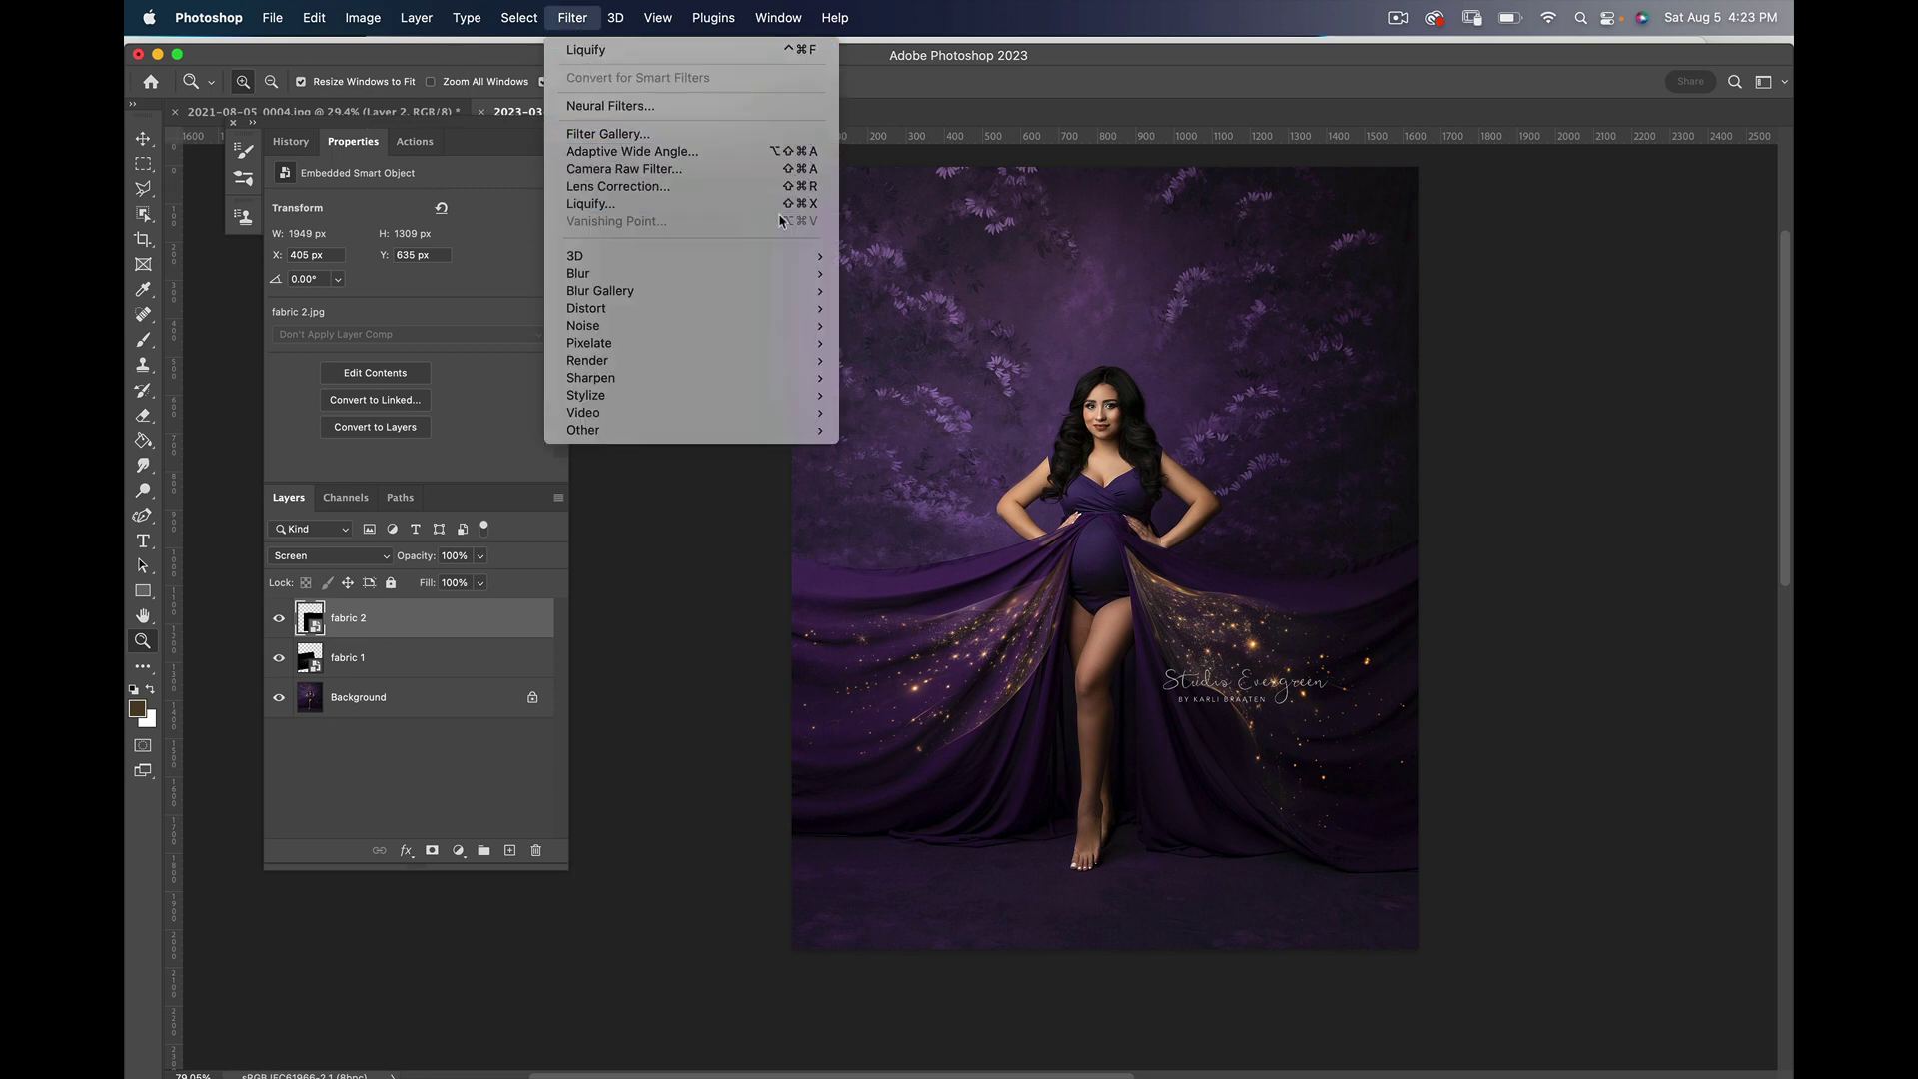
left_click(815, 205)
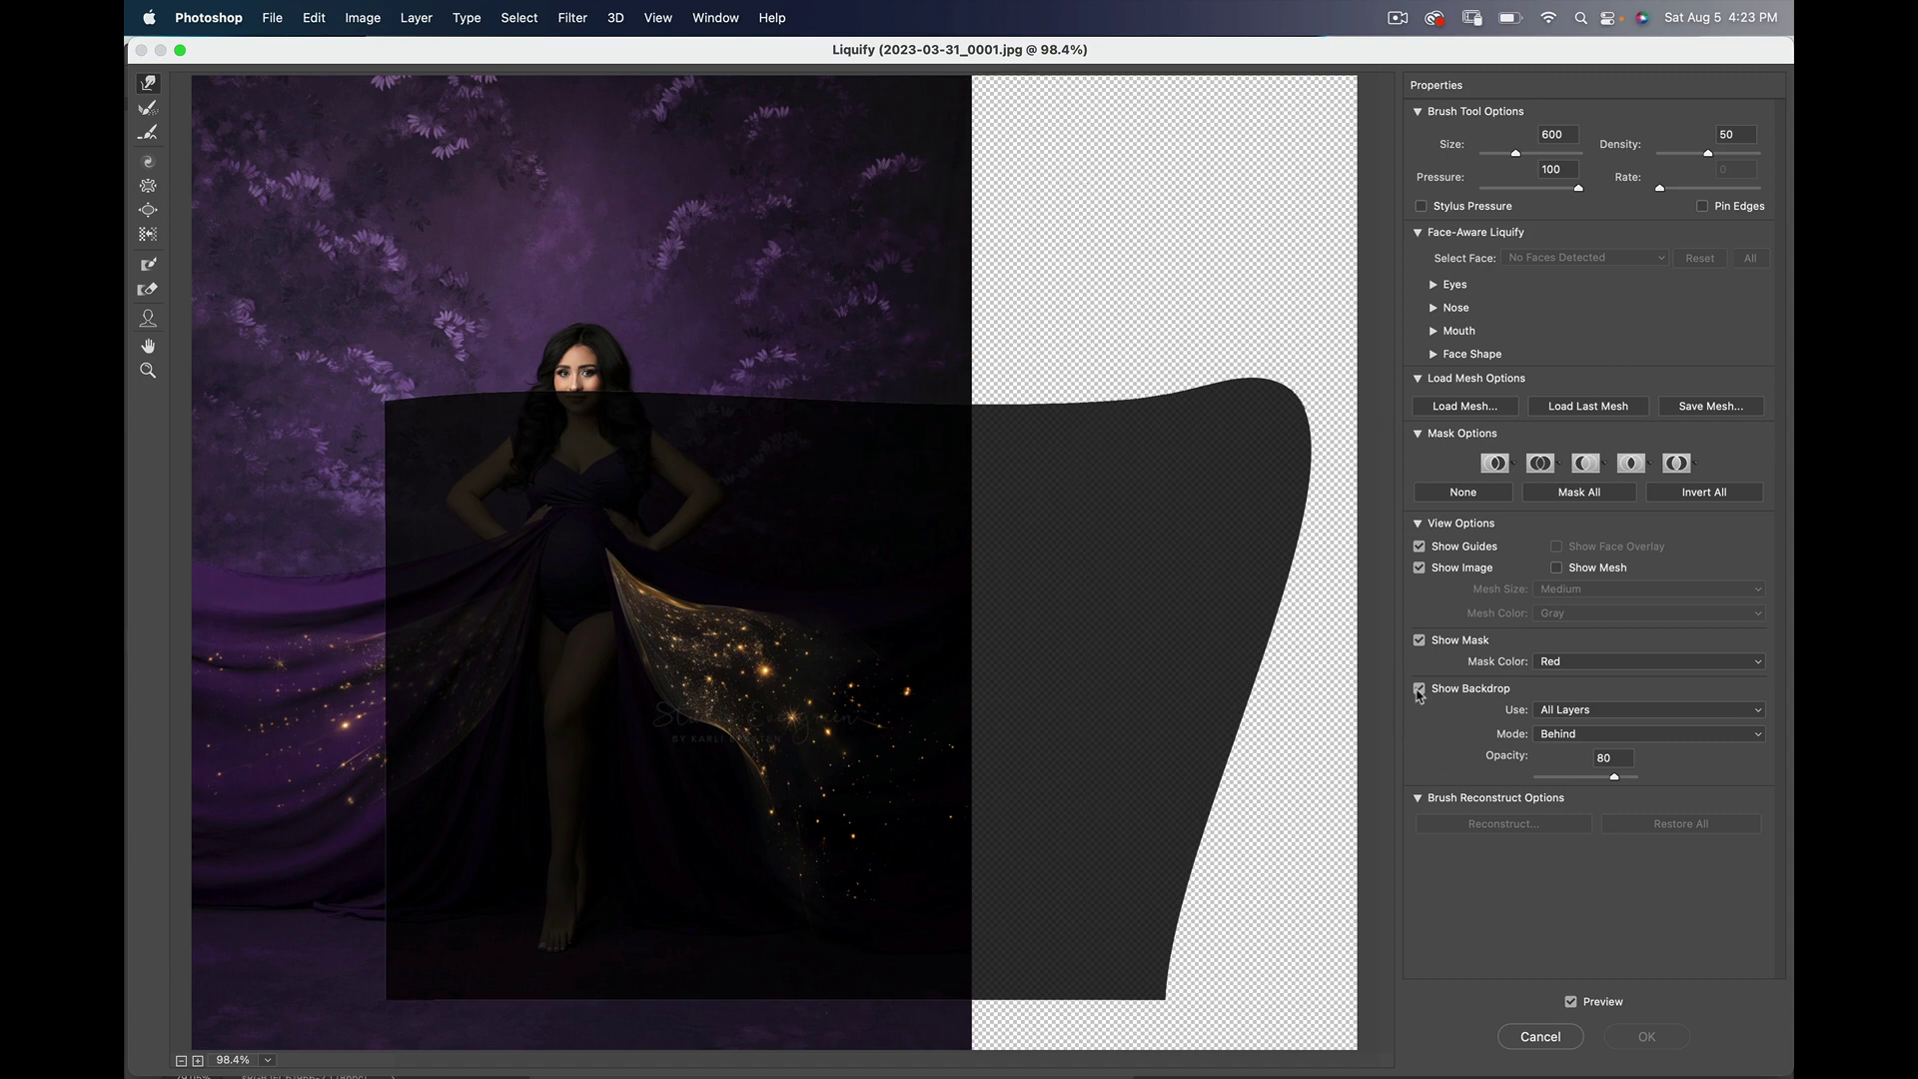
left_click(1420, 689)
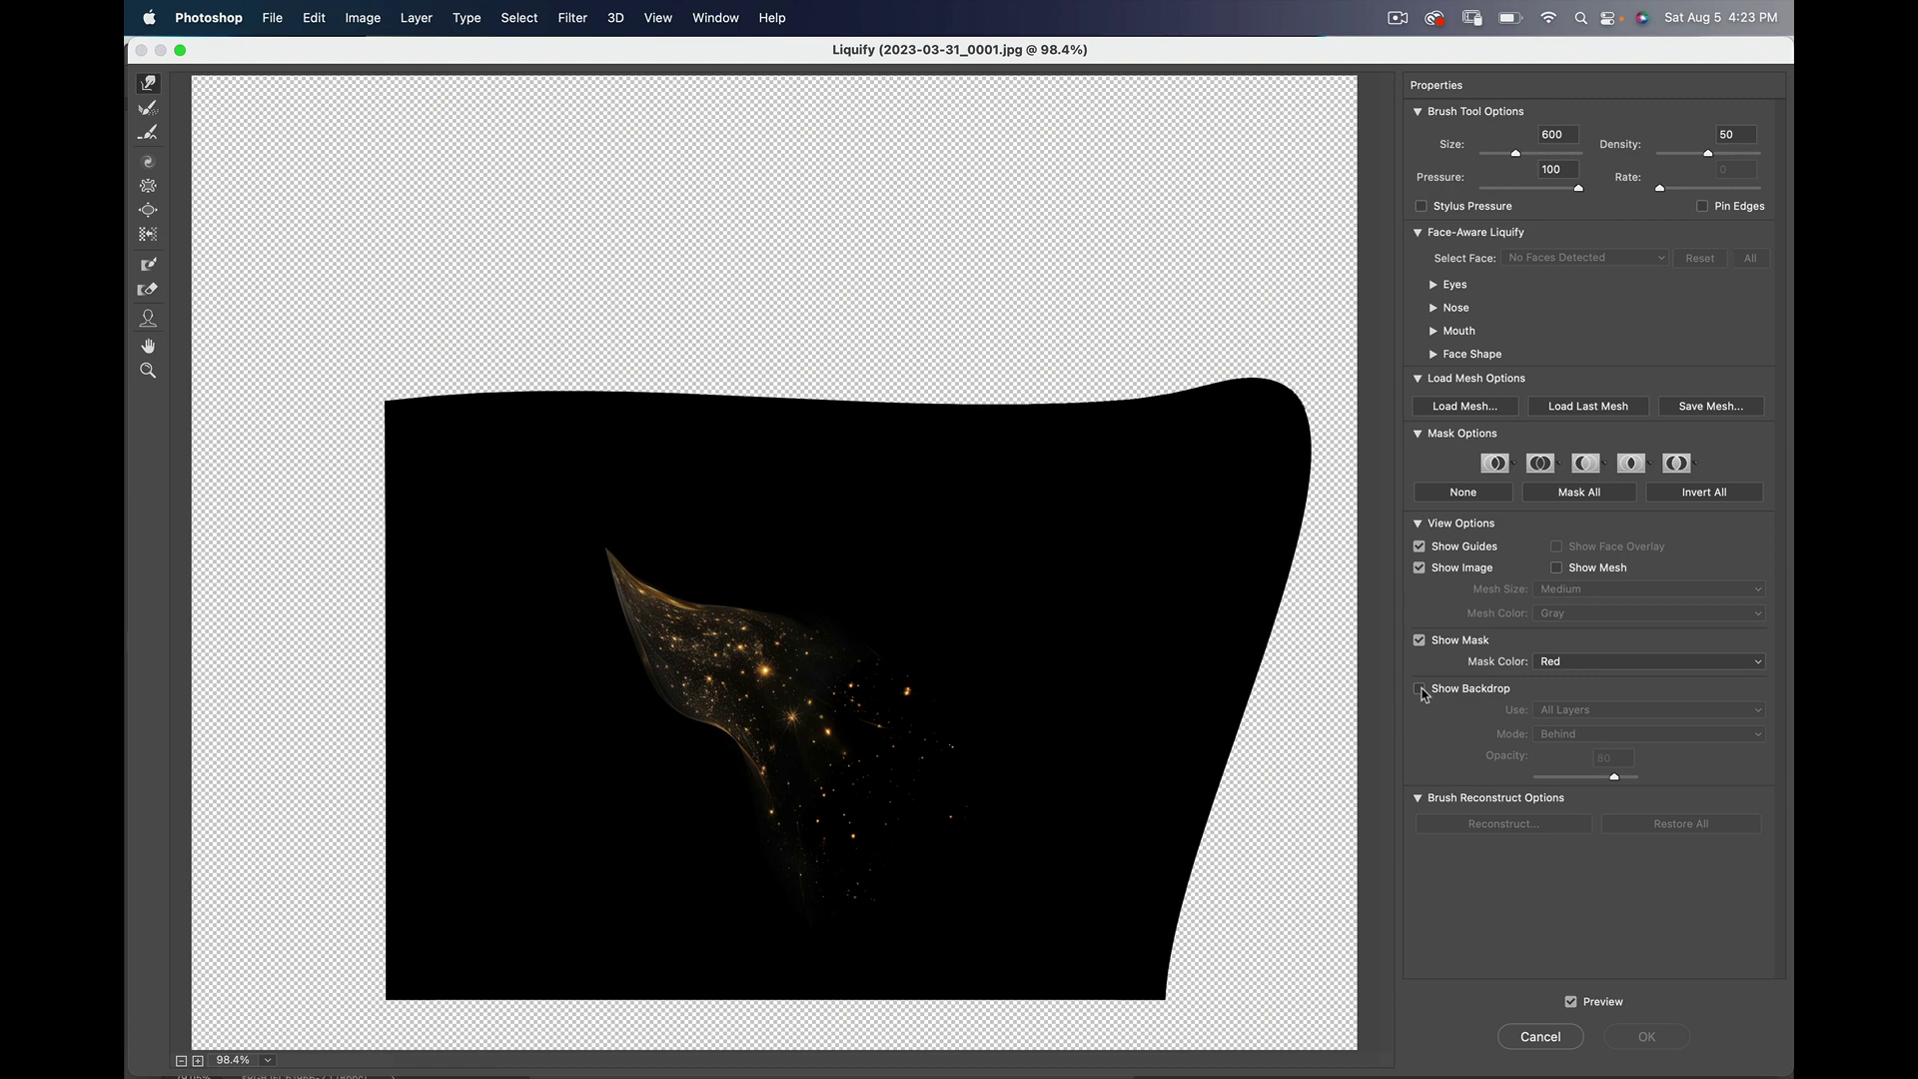
left_click(1420, 690)
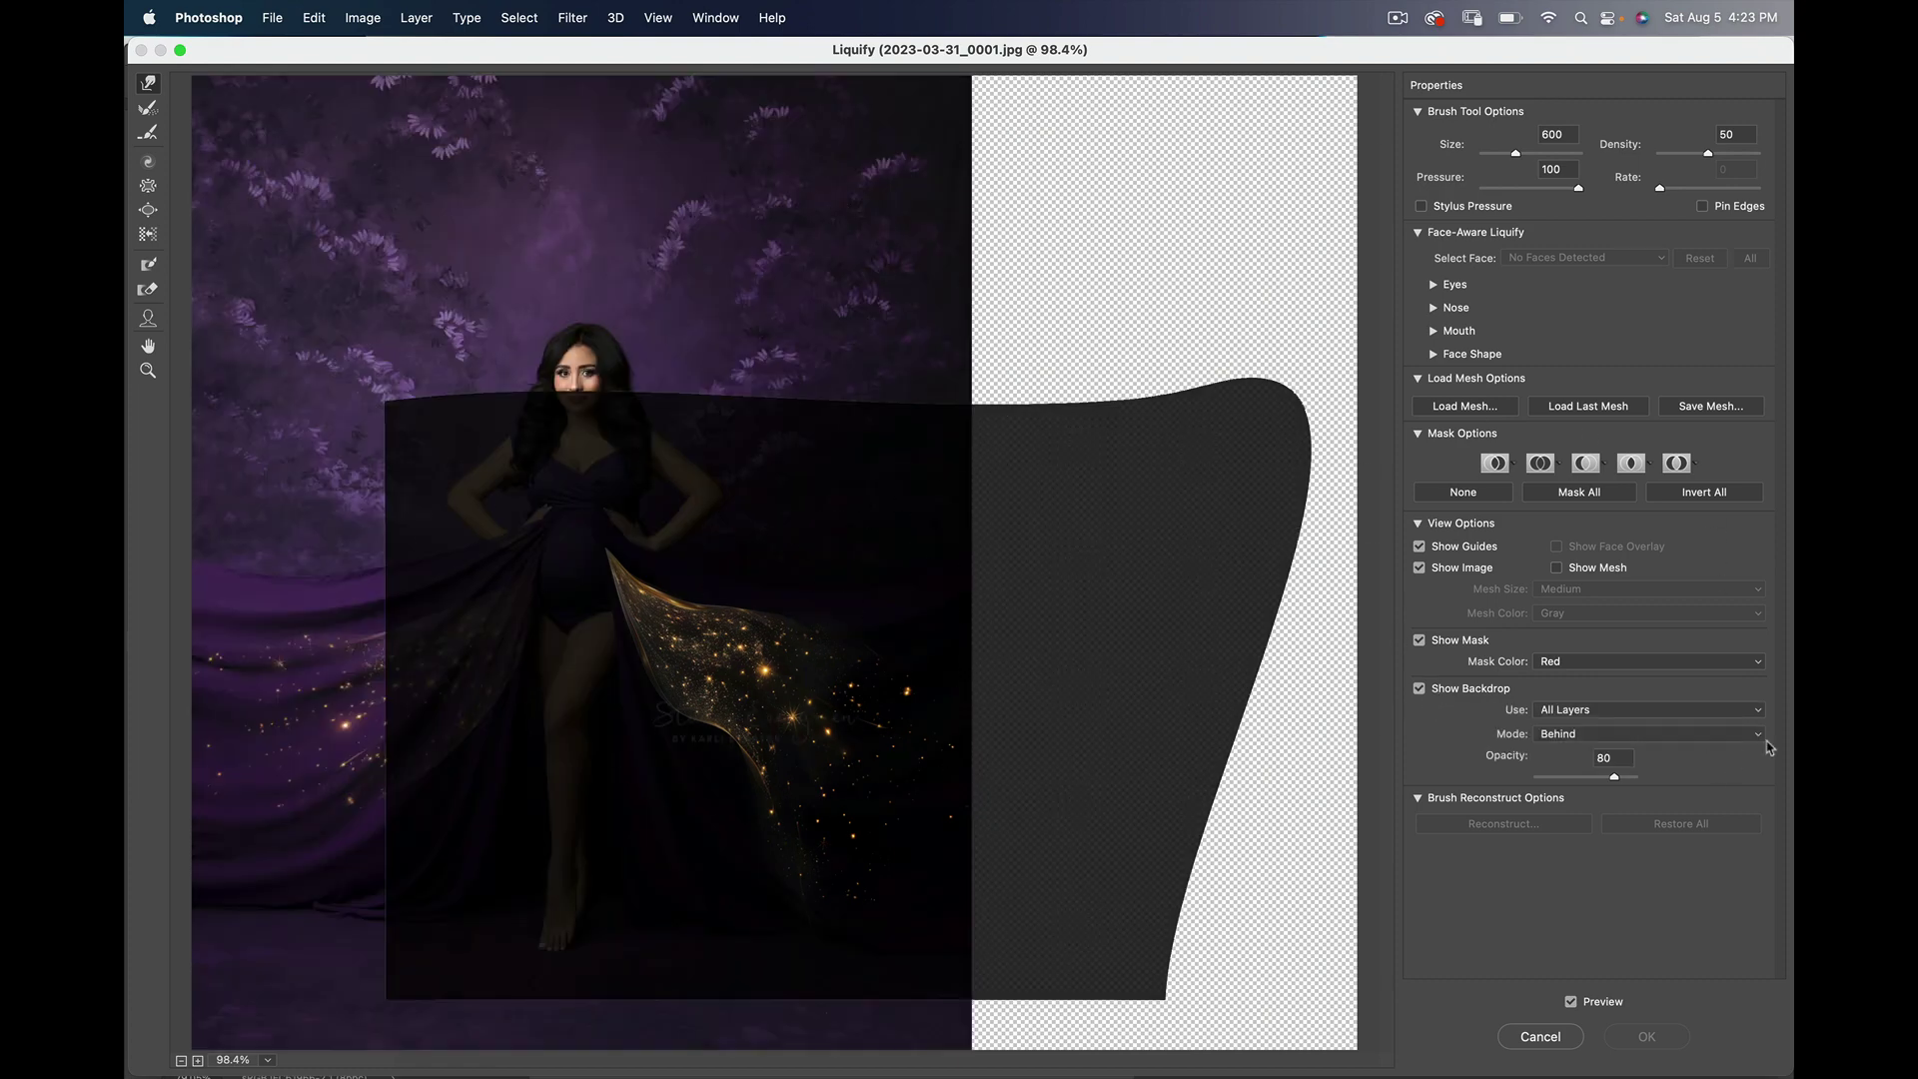
left_click(1758, 714)
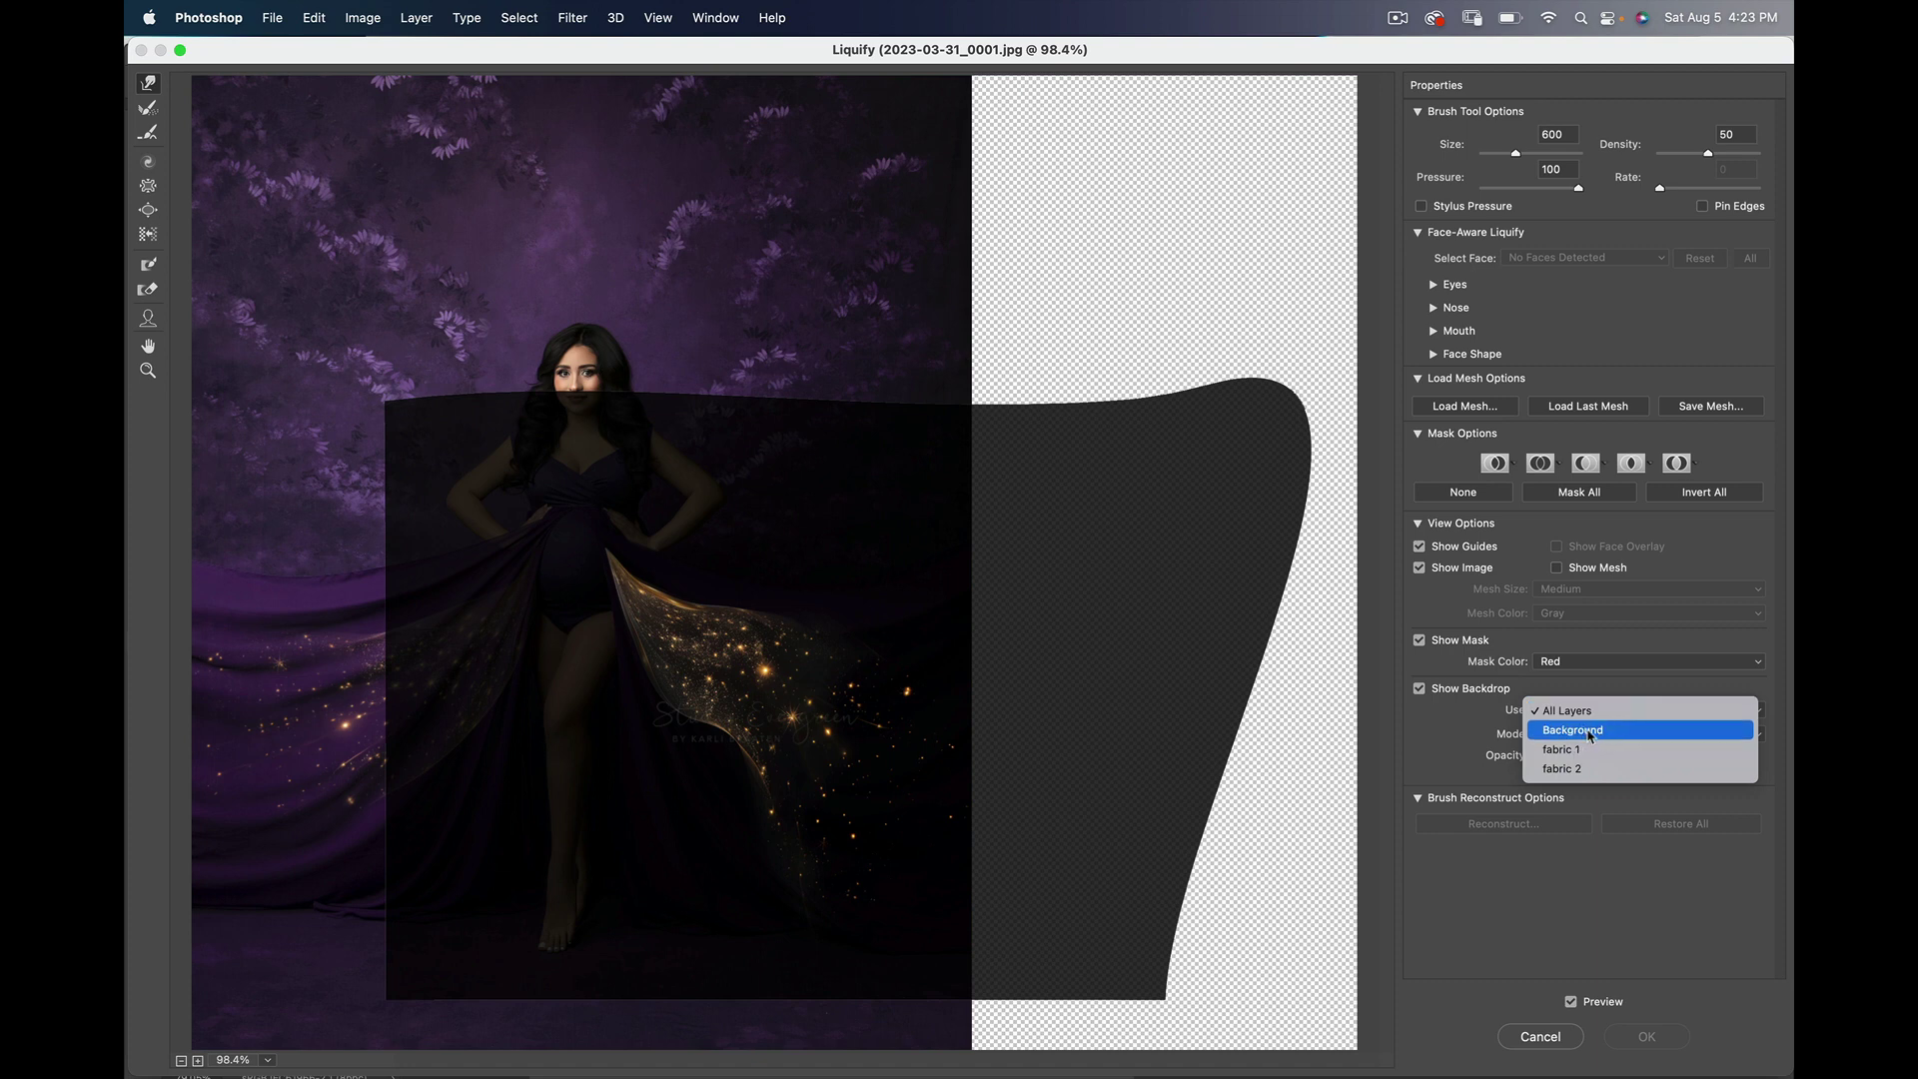
left_click(1589, 733)
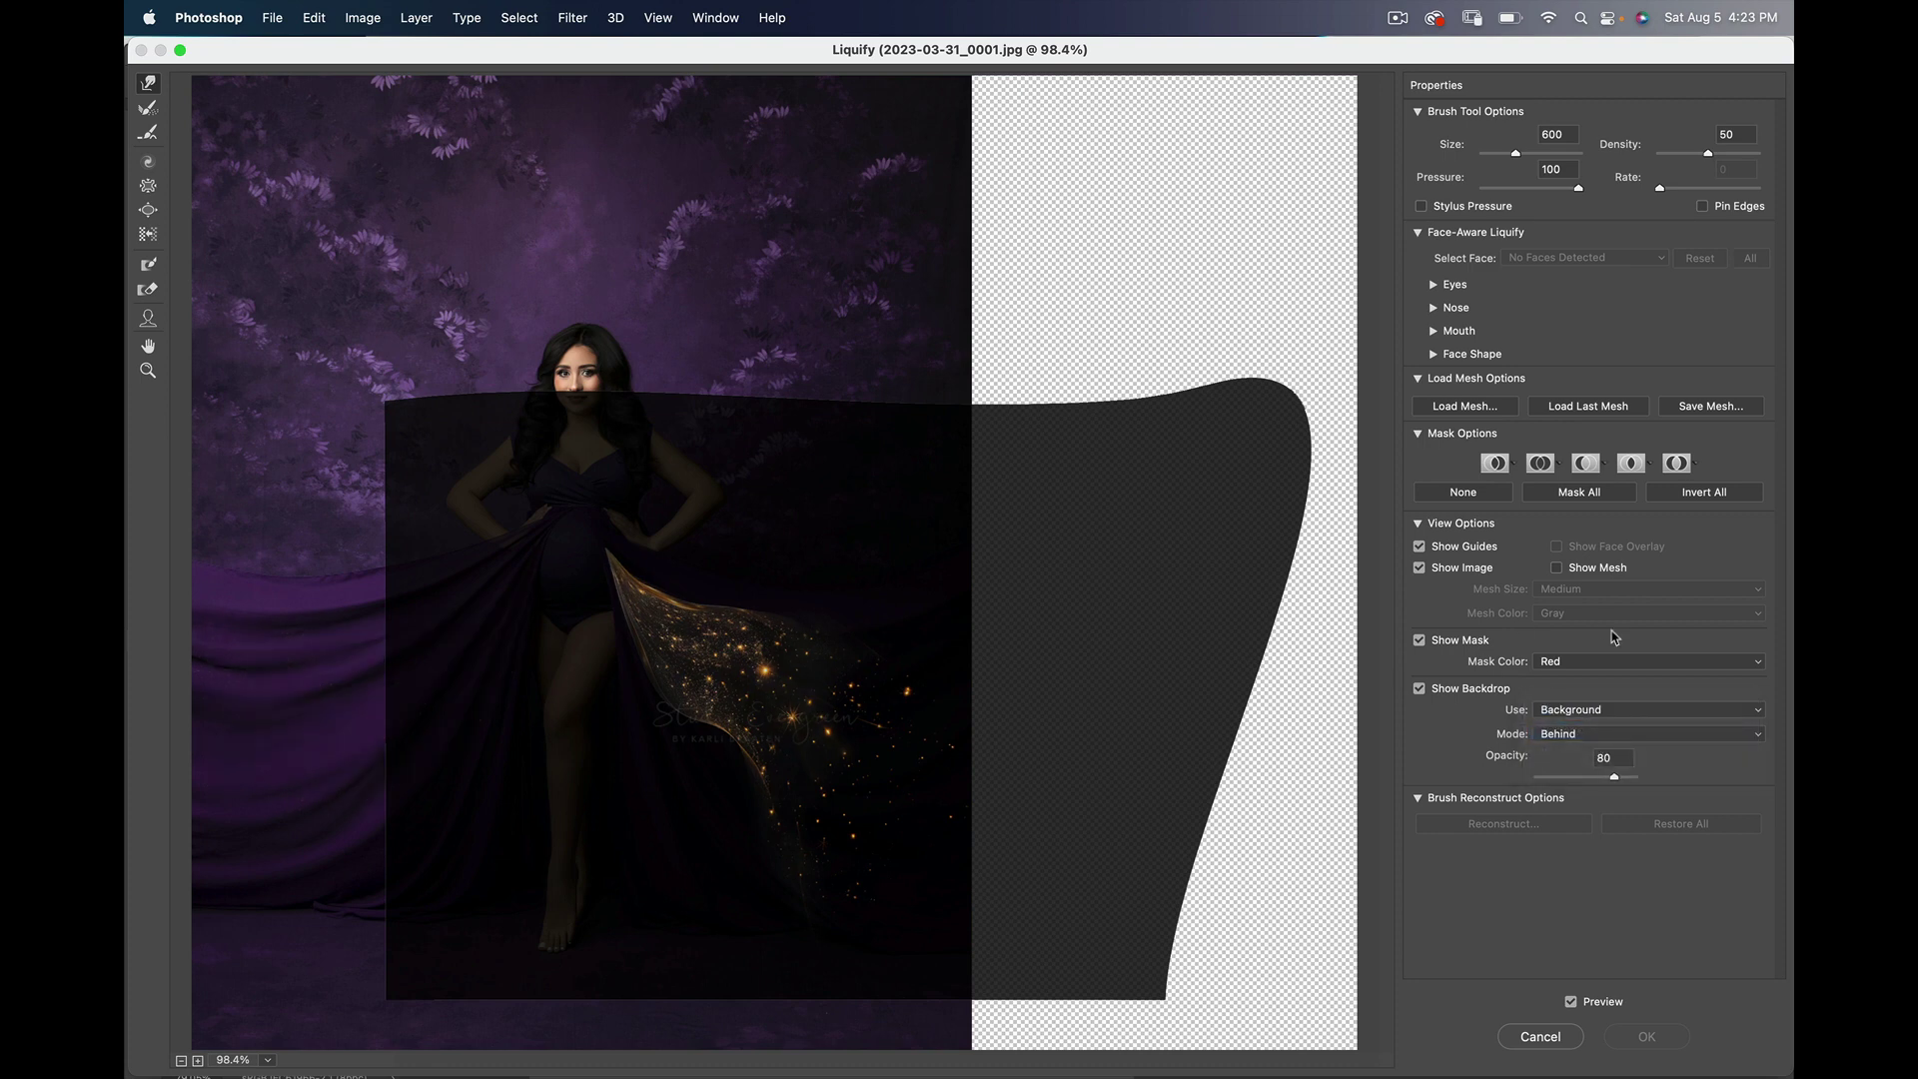
left_click_drag(1615, 785, 1564, 777)
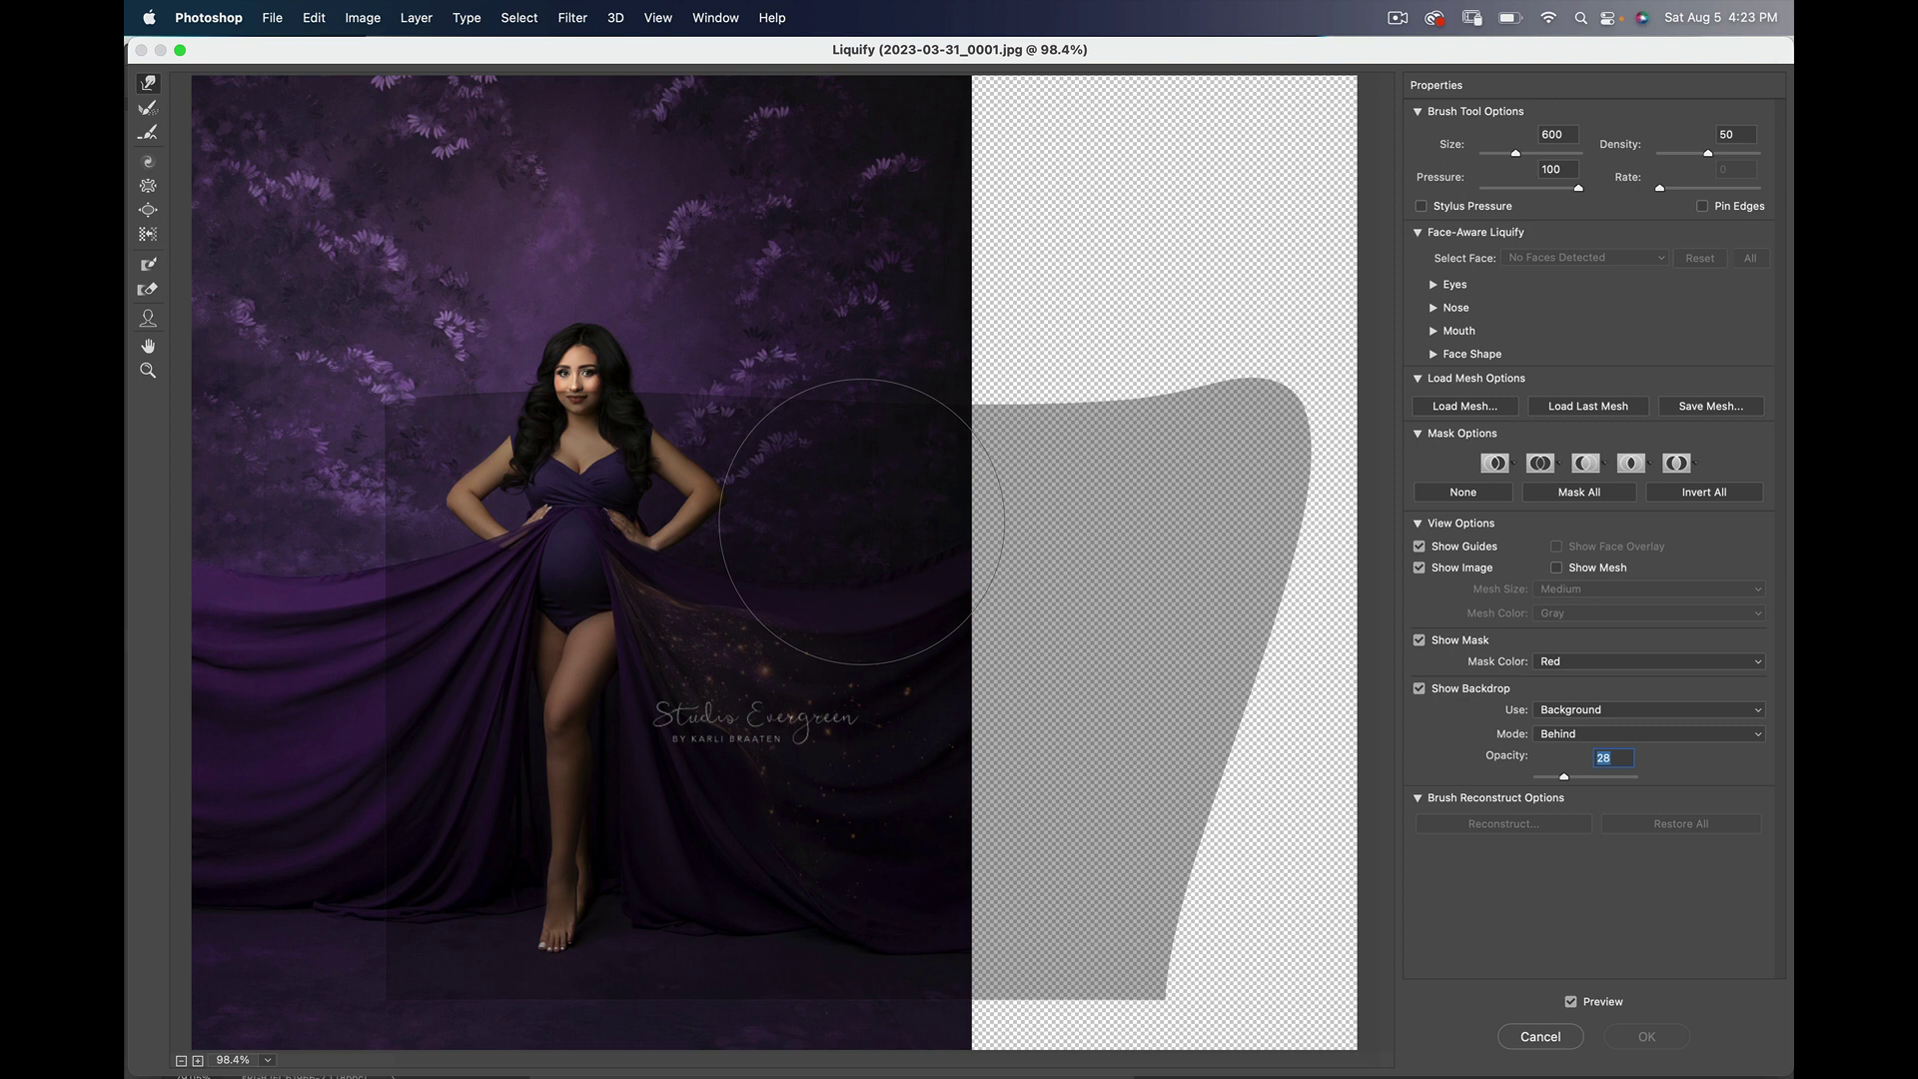
left_click_drag(774, 562, 771, 565)
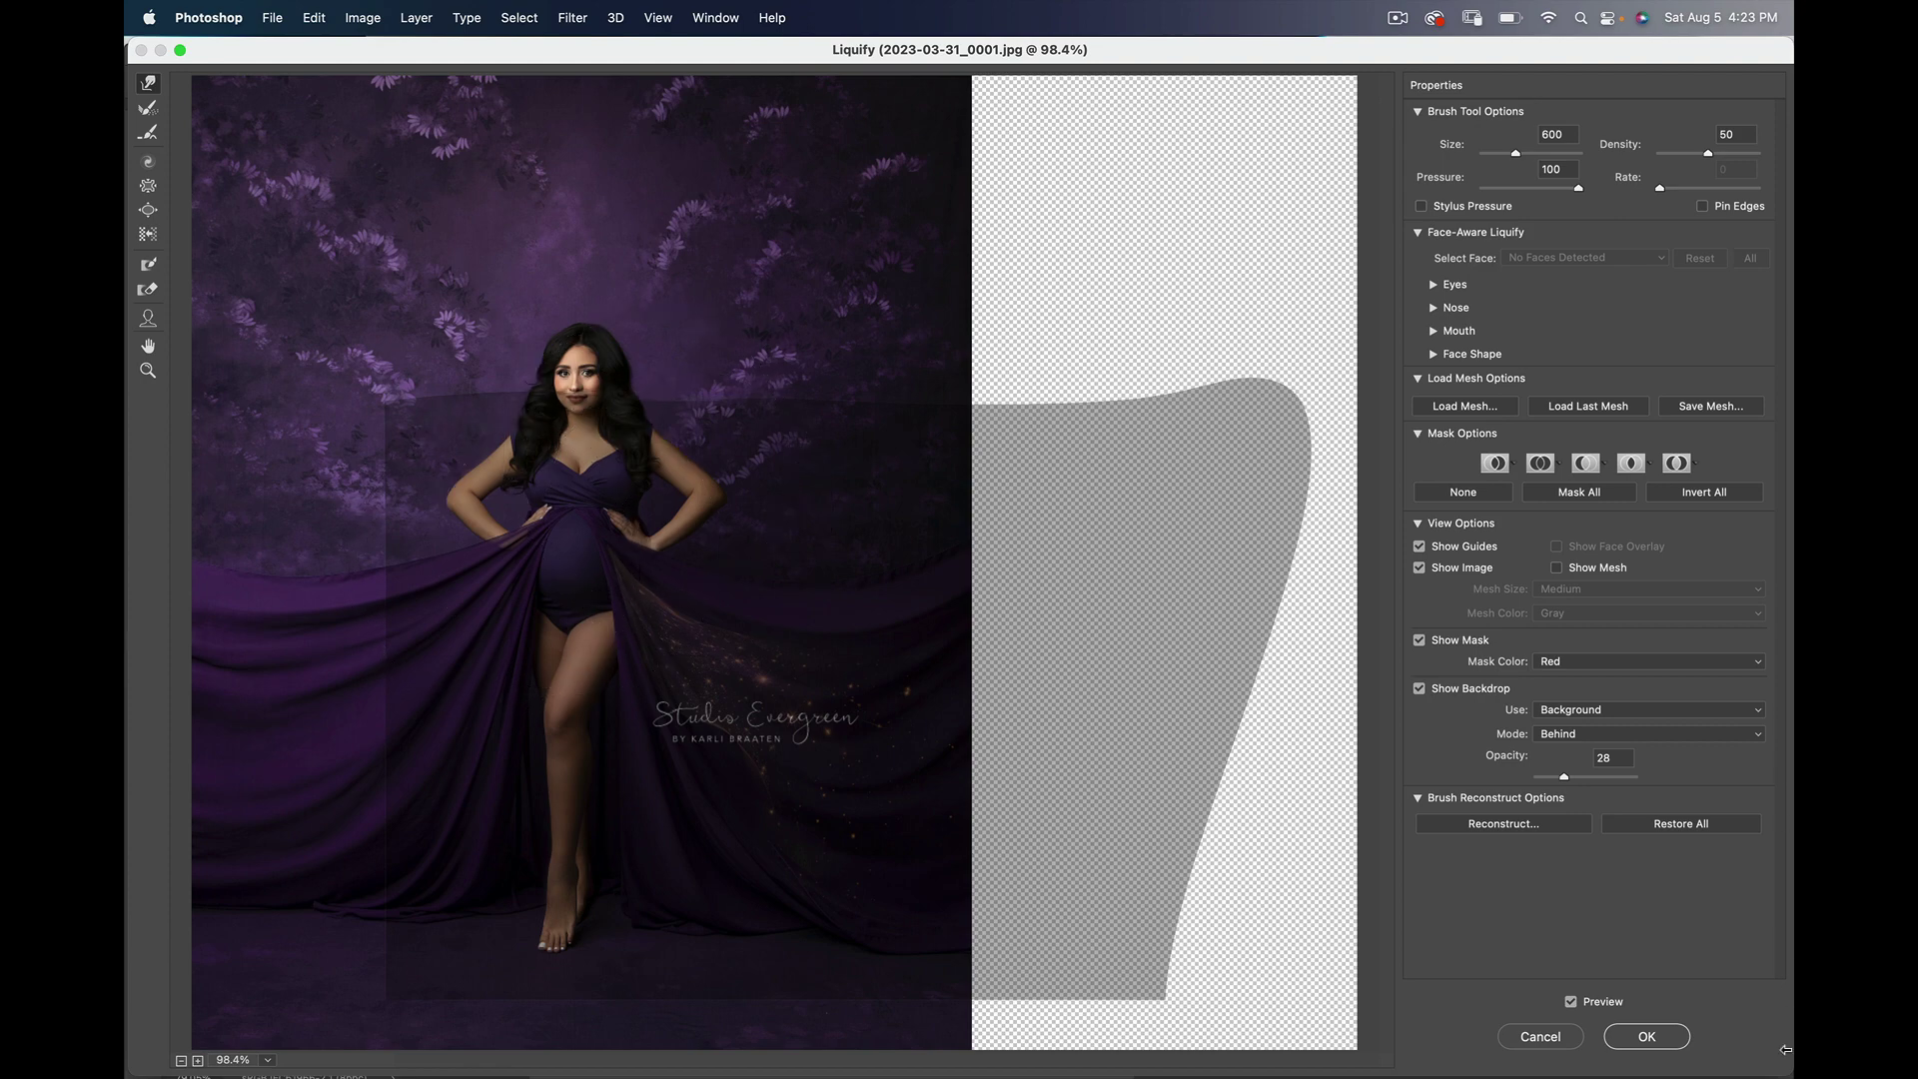
left_click(1645, 1037)
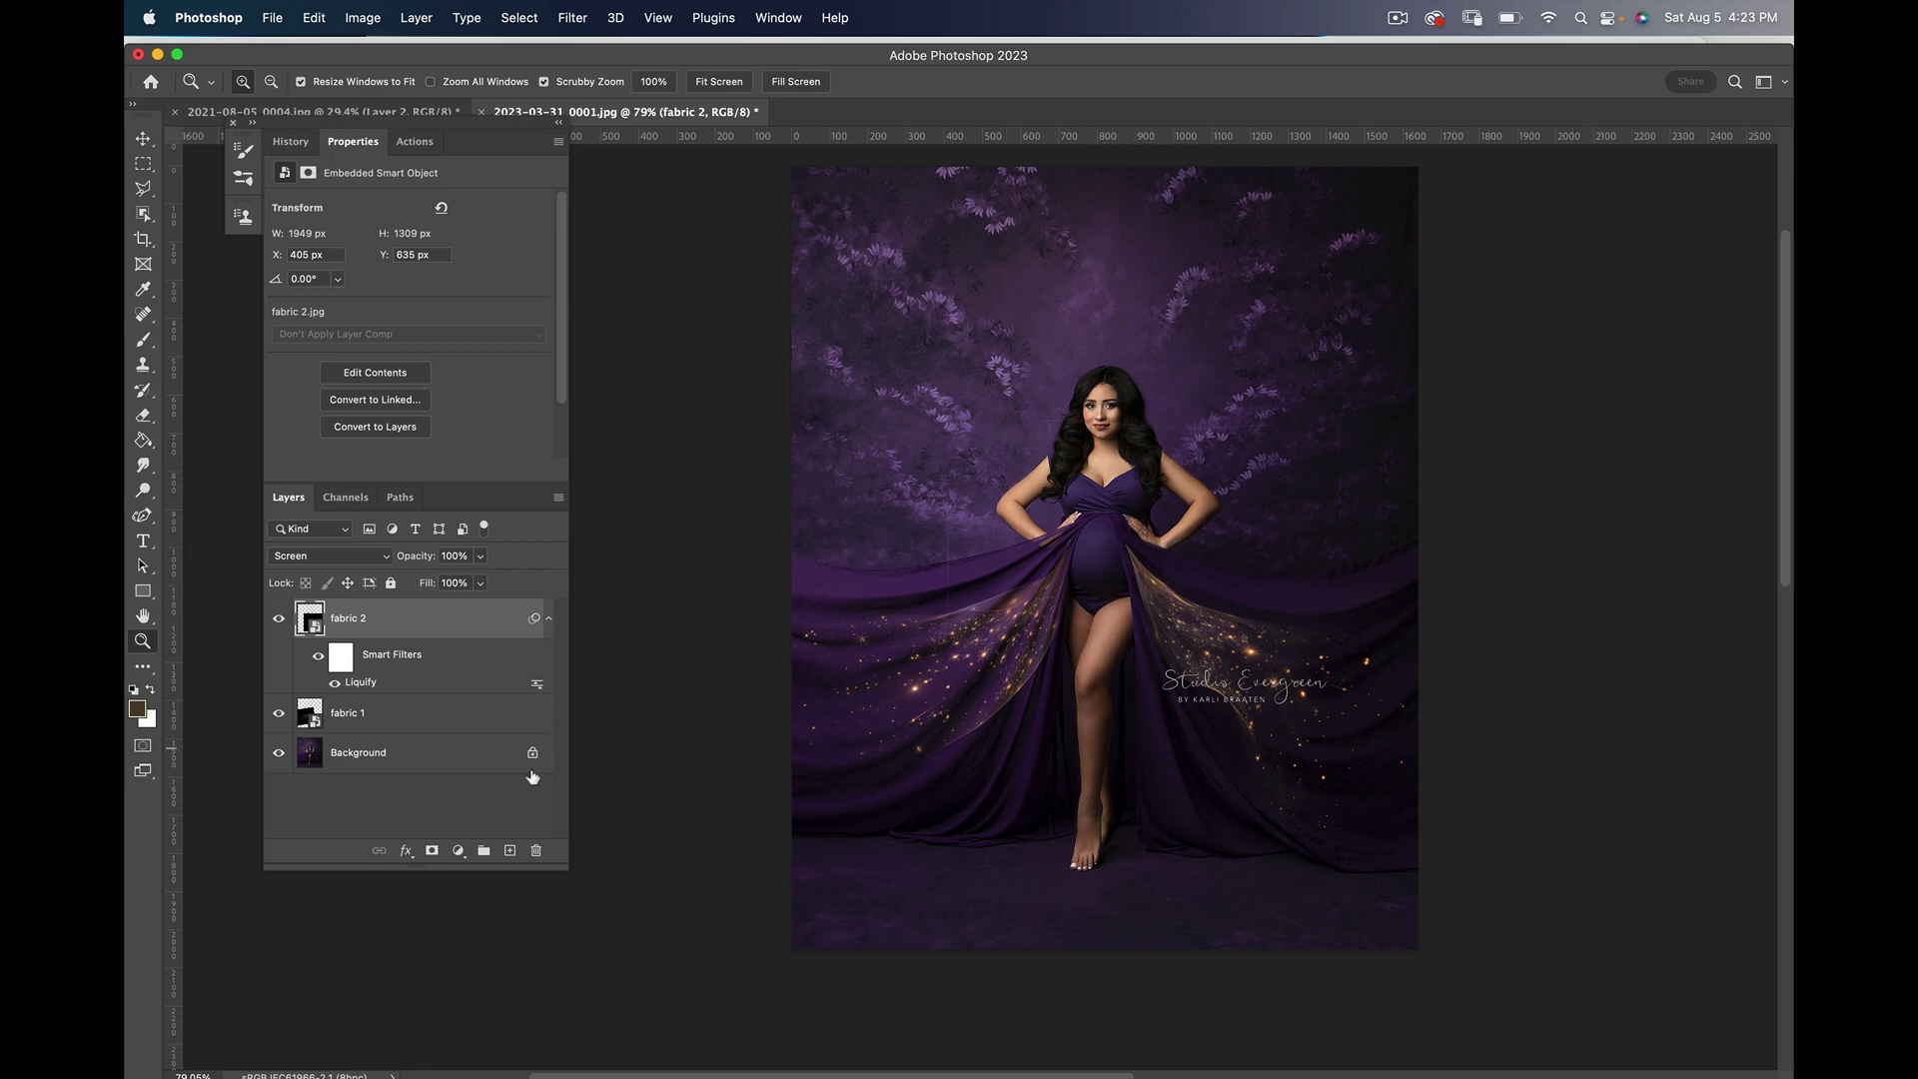
Step: Add a white layer mask to the fabric 2 layer
left_click(431, 850)
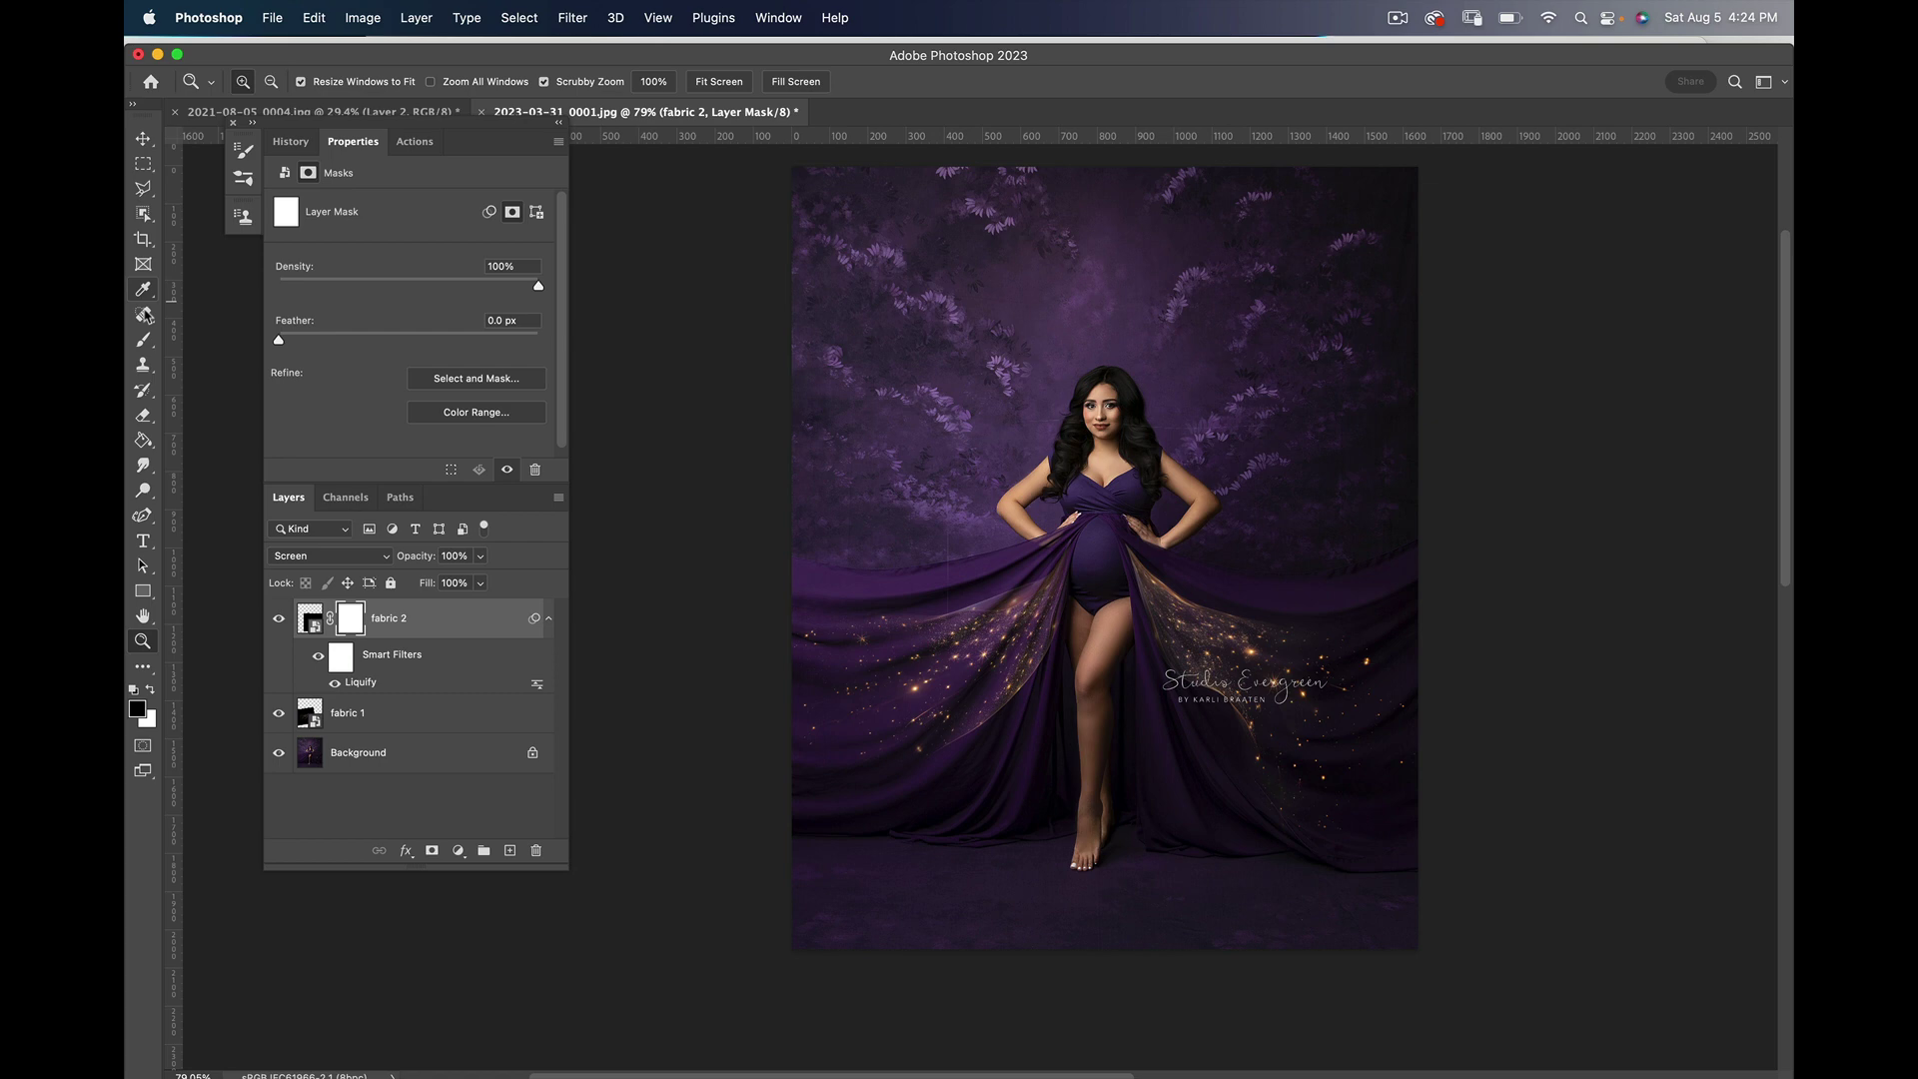
Step: Paint black on fabric 2's mask around the belly with a 146 px, 0% hardness brush at 10% opacity
left_click(143, 339)
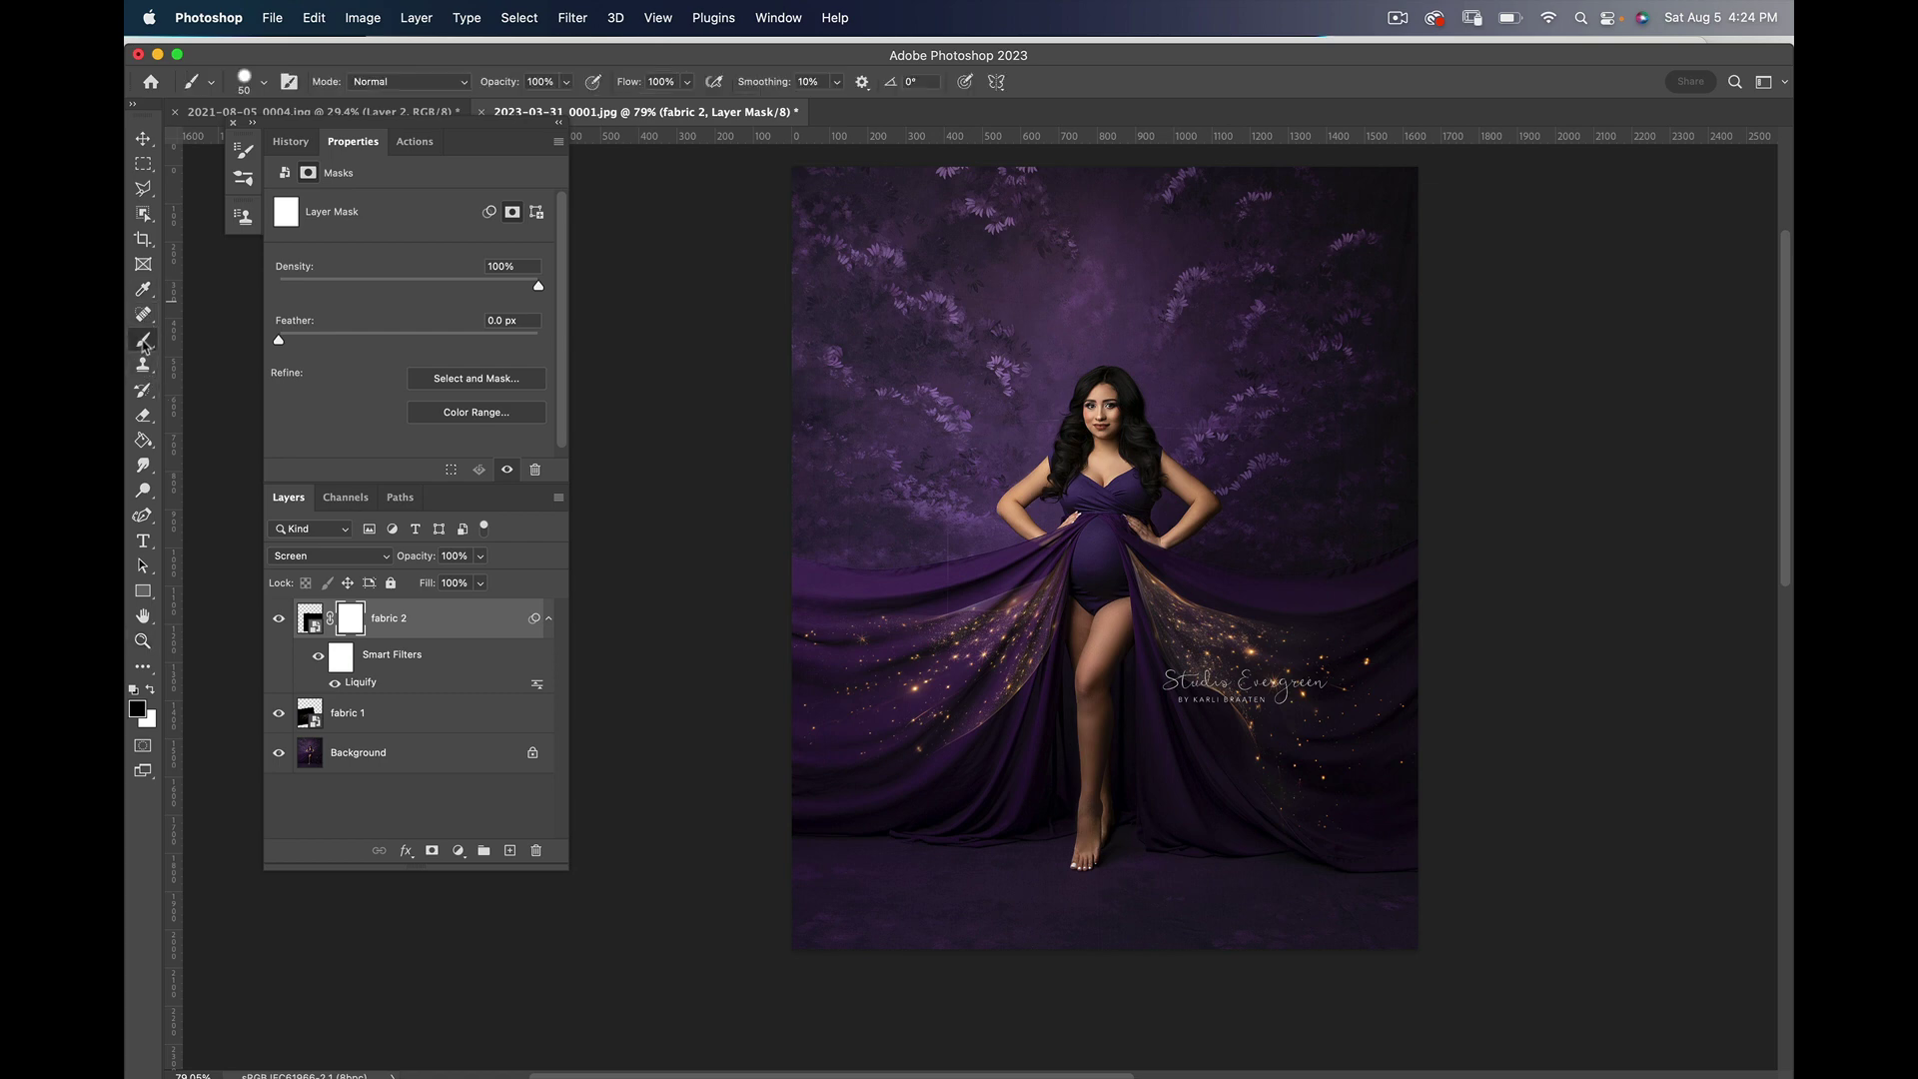
right_click(905, 368)
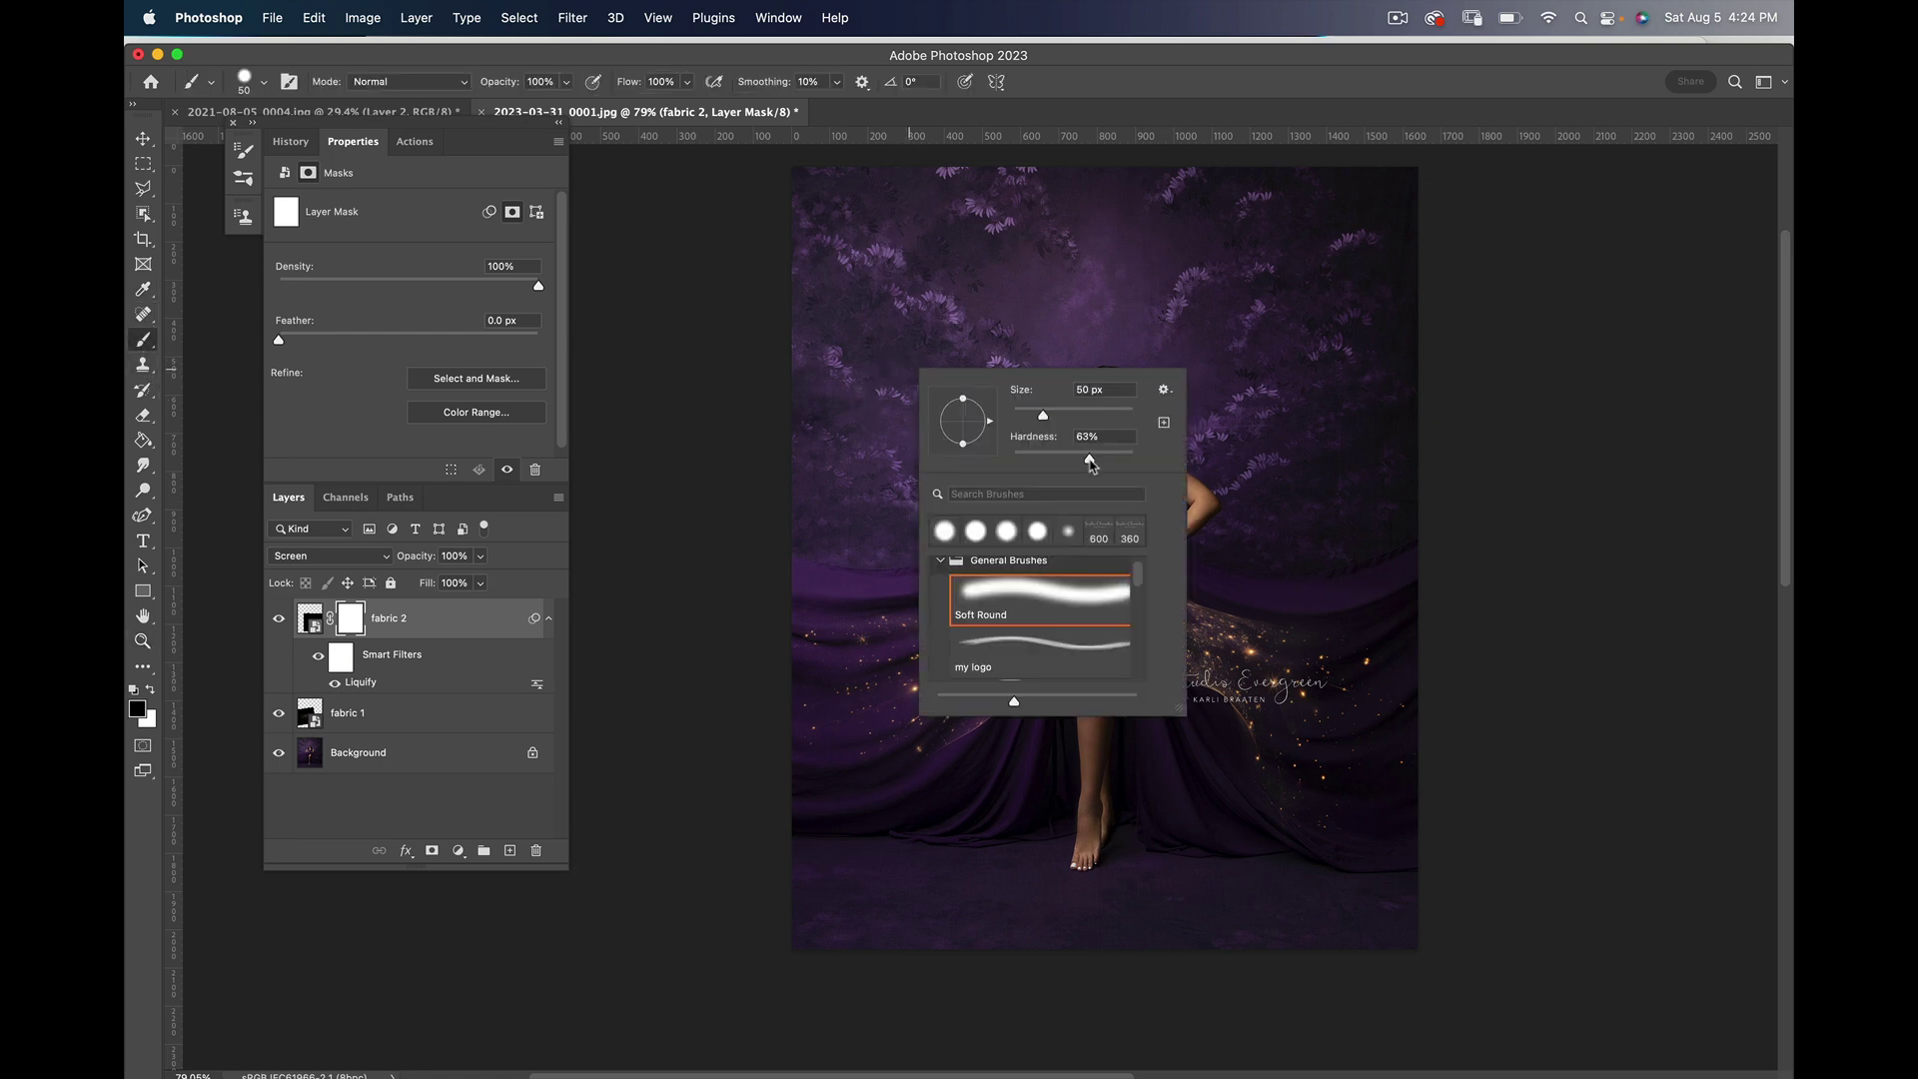
left_click_drag(1091, 462, 1003, 476)
left_click_drag(1044, 418, 1084, 415)
left_click(1119, 72)
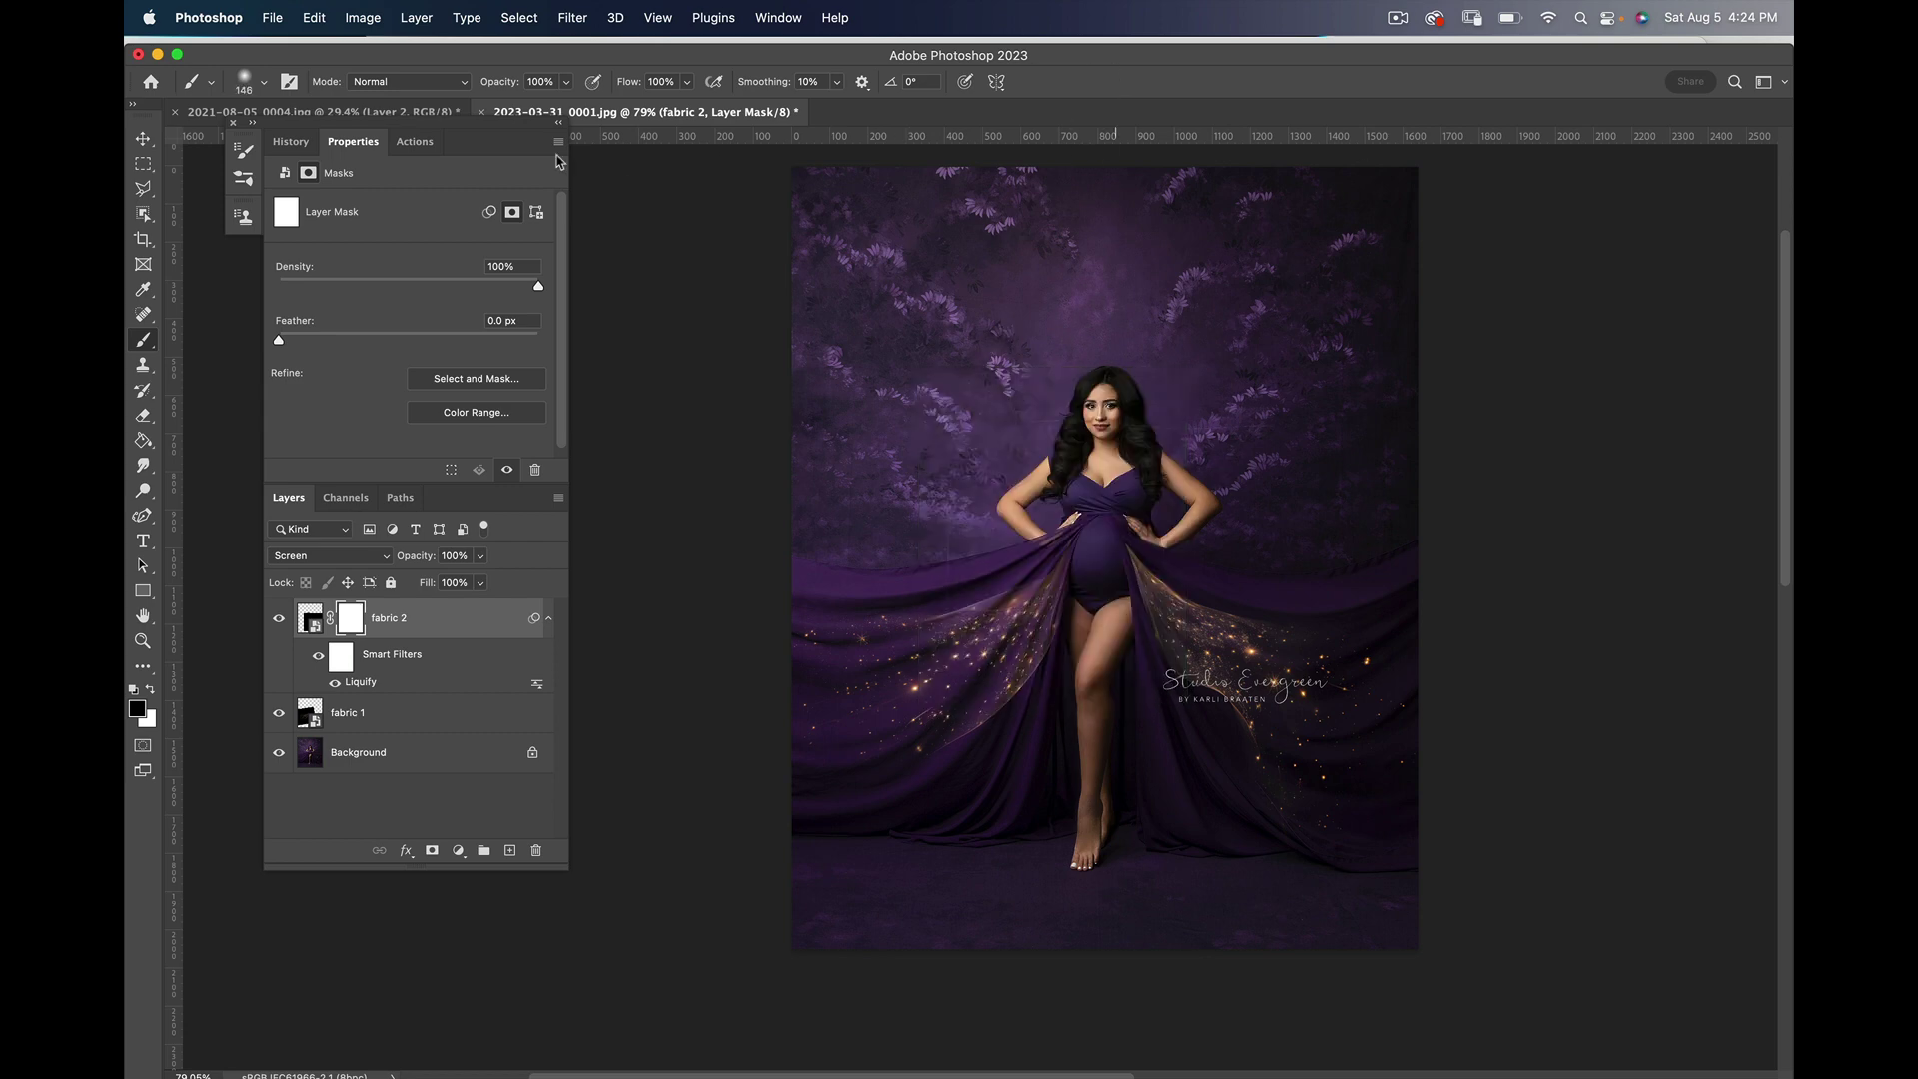
key("1")
mouse_move(1128, 574)
left_mouse_down()
mouse_move(1207, 541)
mouse_move(1211, 578)
mouse_move(1132, 558)
mouse_move(1197, 559)
mouse_move(1153, 518)
mouse_move(1111, 545)
mouse_move(1199, 597)
mouse_move(1155, 563)
mouse_move(1303, 516)
mouse_move(1237, 703)
mouse_move(1186, 621)
mouse_move(1248, 625)
left_mouse_up()
Step: Add a Levels layer clipped to fabric 2 with its black input raised to 19
left_click(458, 850)
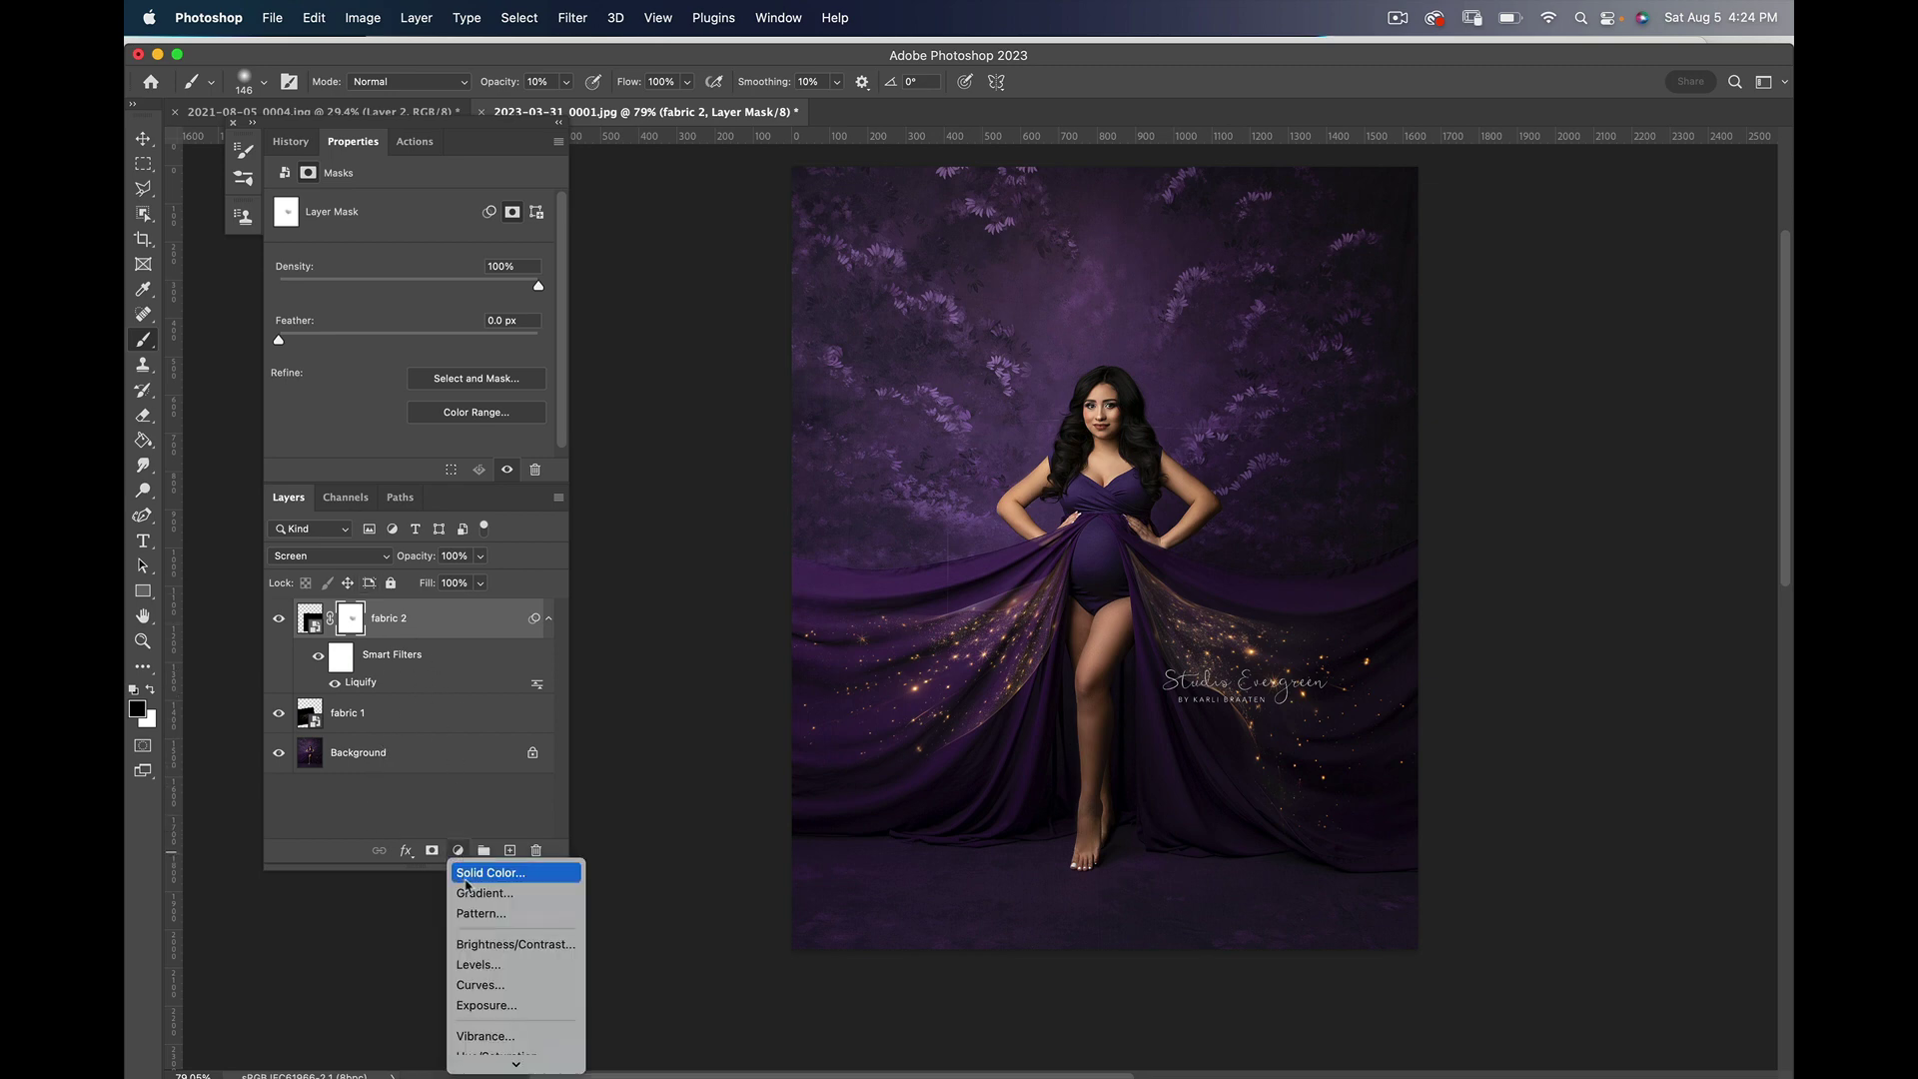
left_click(486, 966)
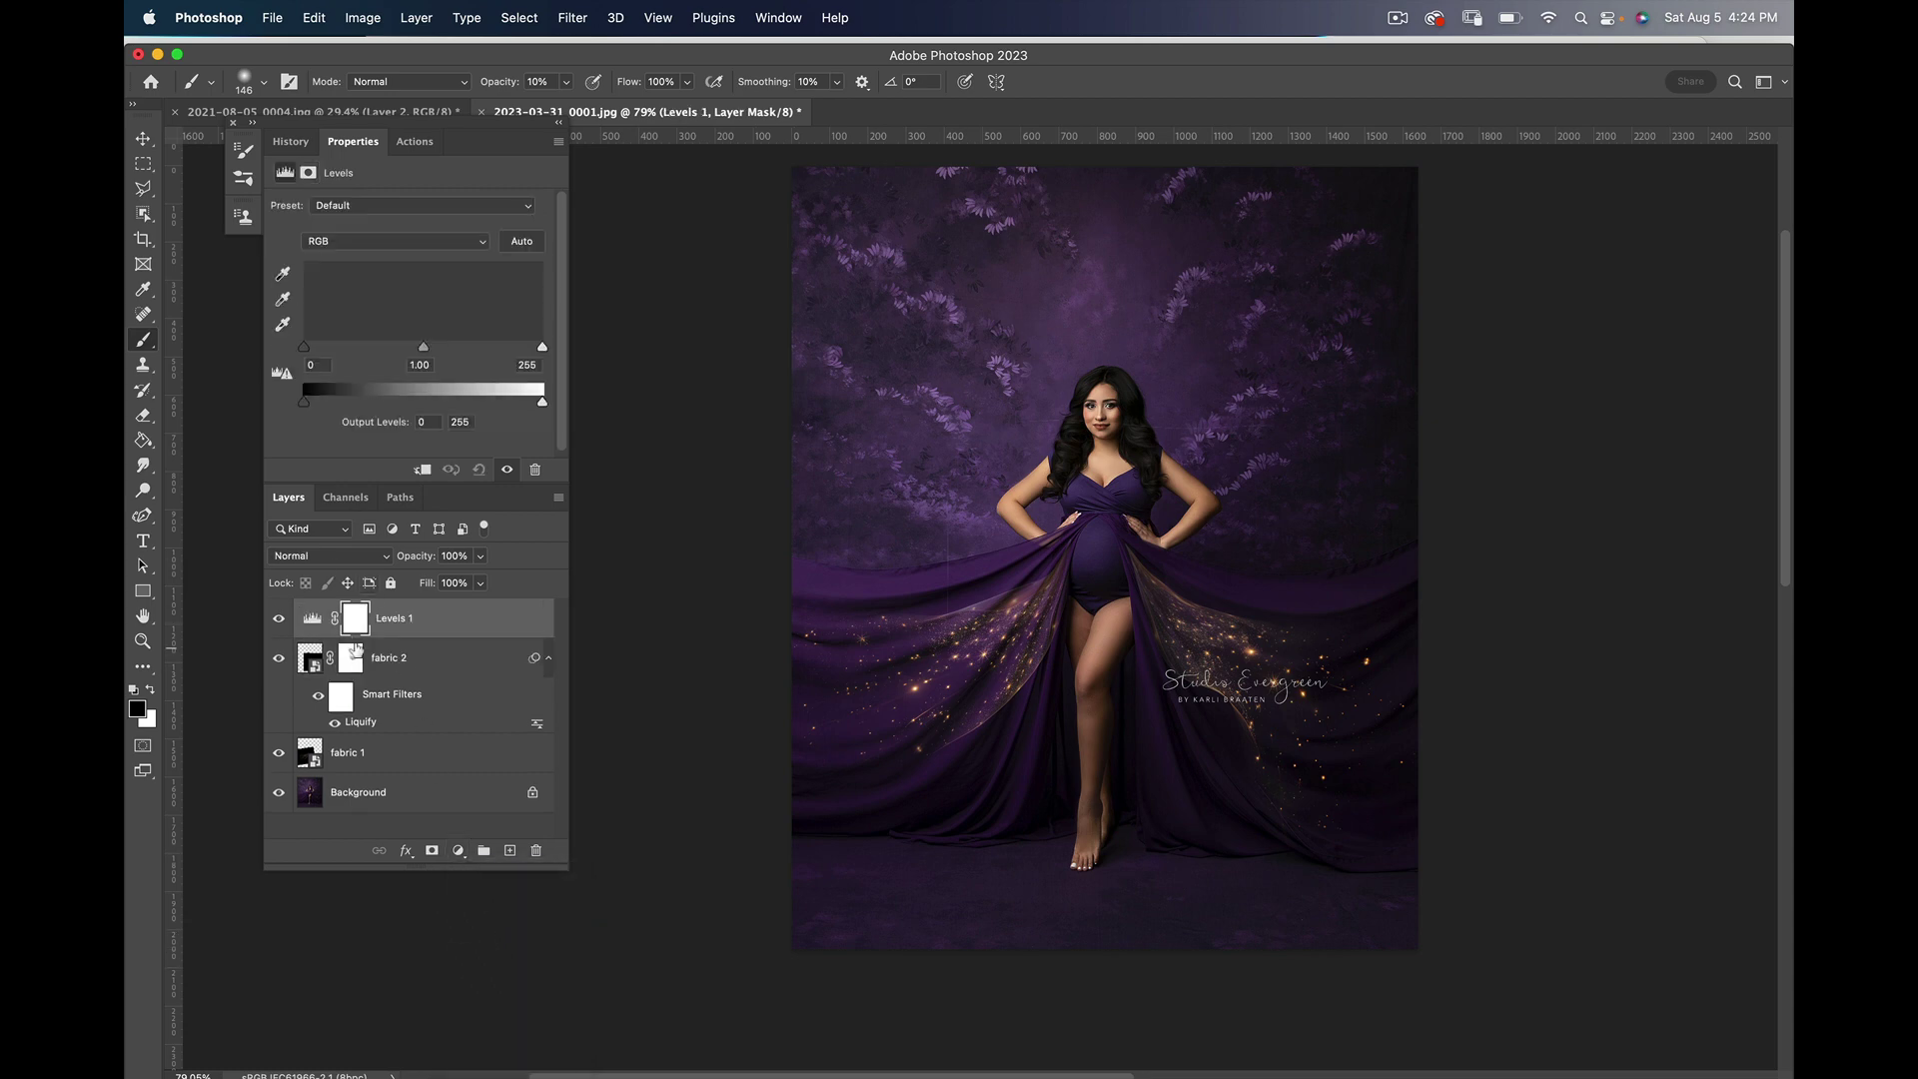
left_click(423, 471)
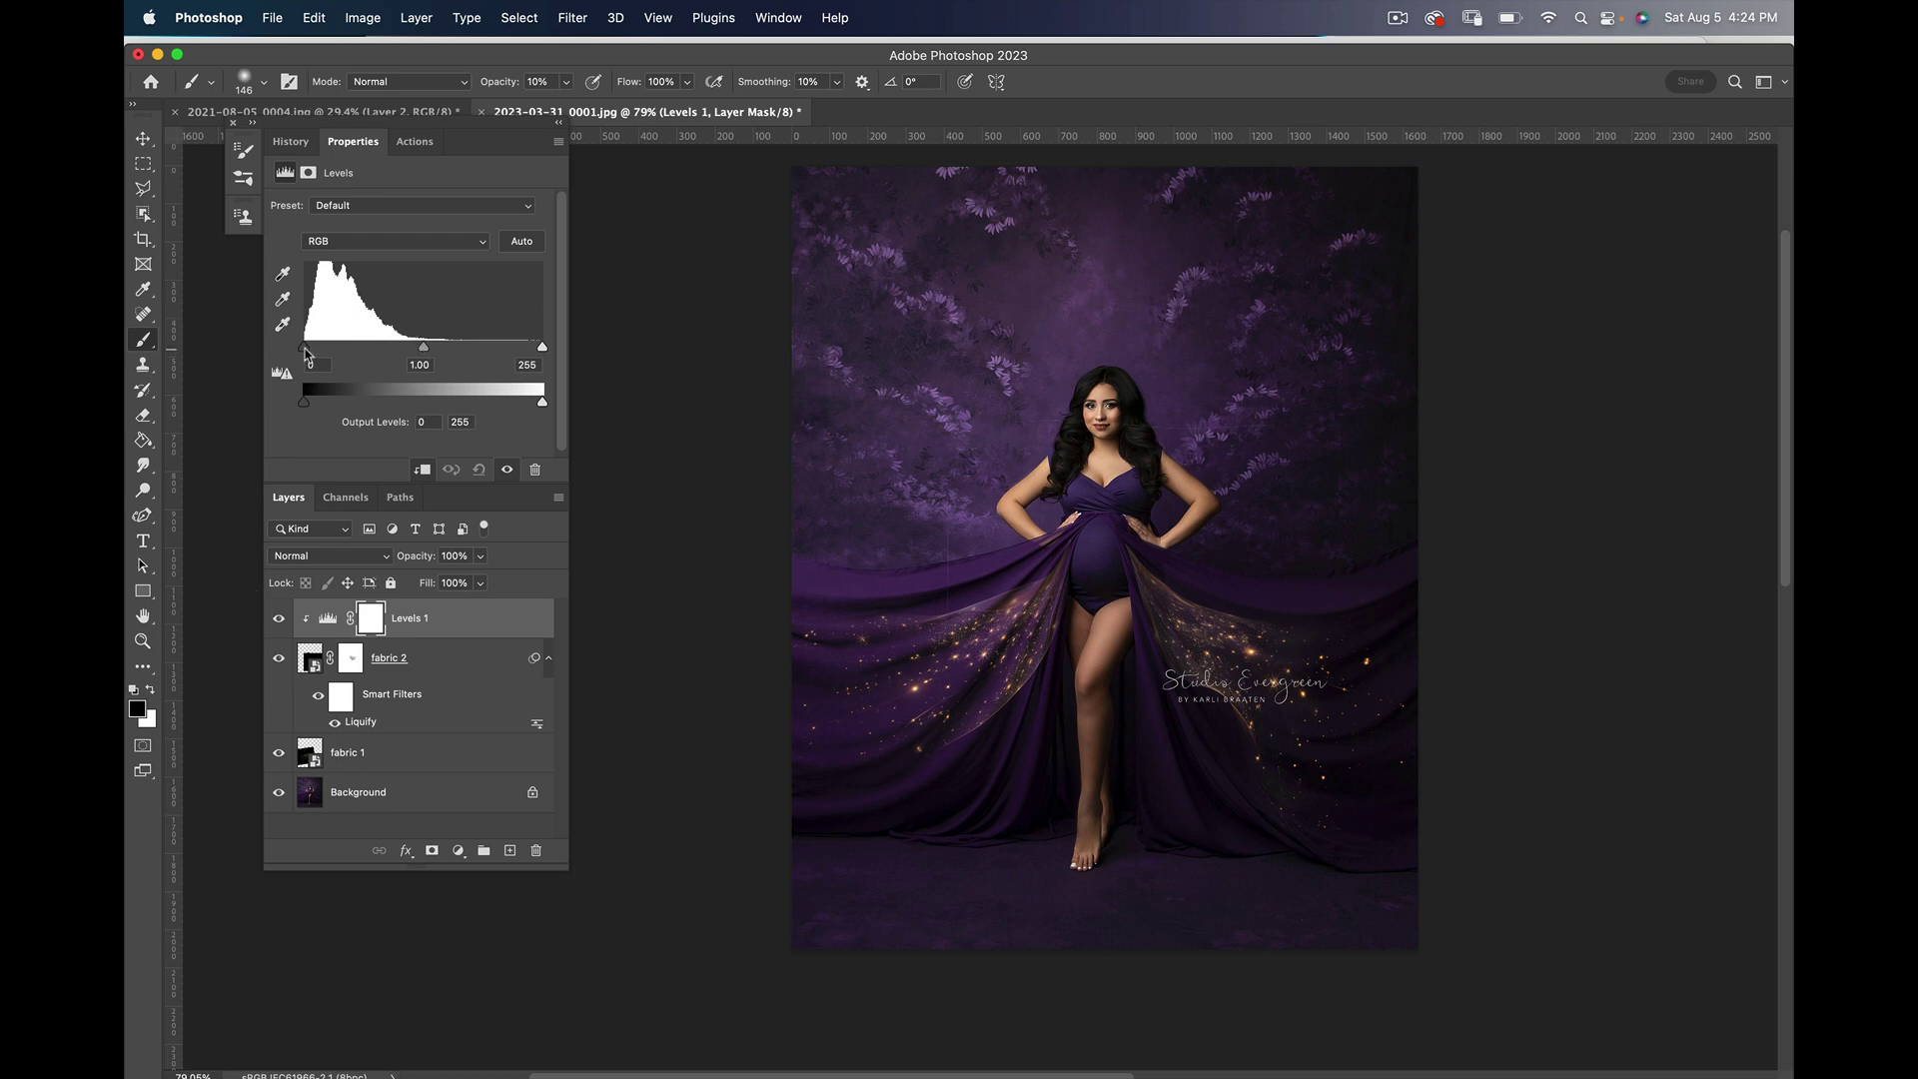
left_click_drag(313, 348, 324, 348)
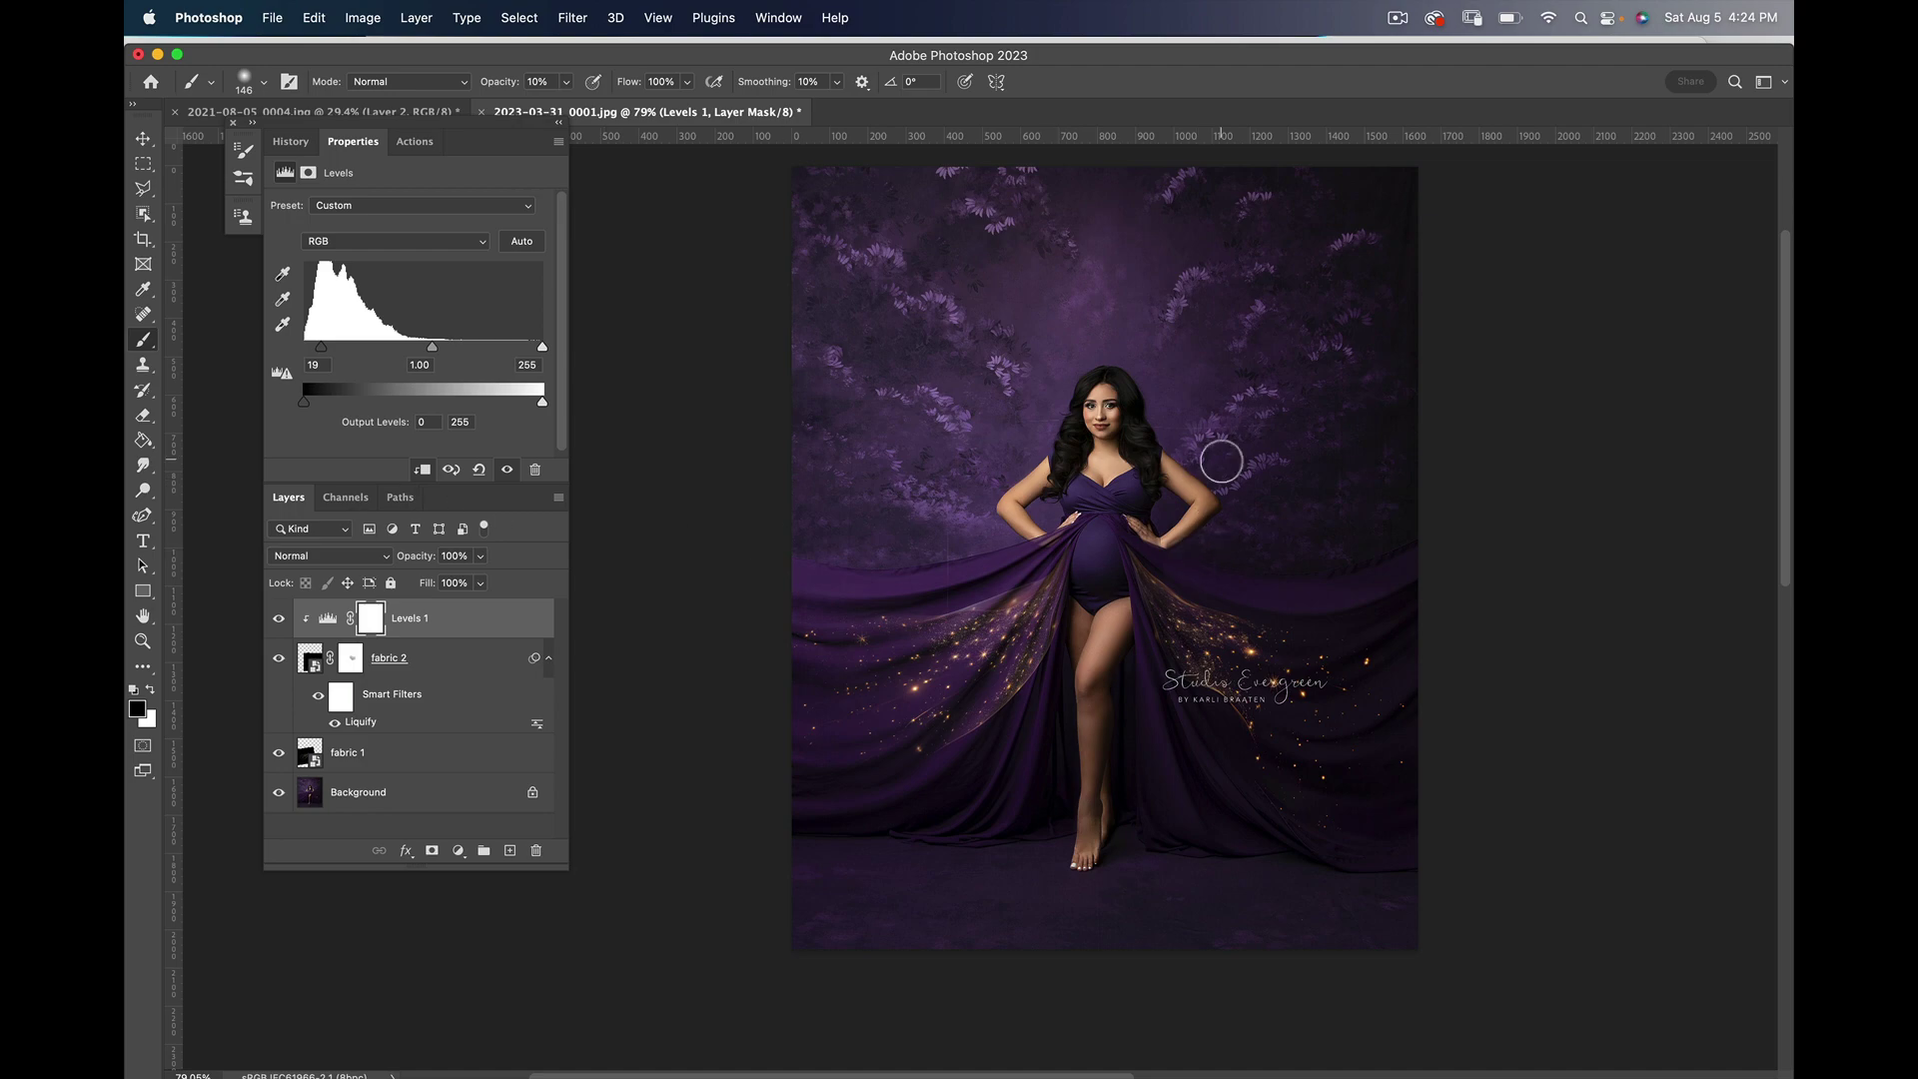
key("z")
mouse_move(1191, 614)
left_mouse_down()
mouse_move(1340, 549)
mouse_move(1039, 544)
left_mouse_up()
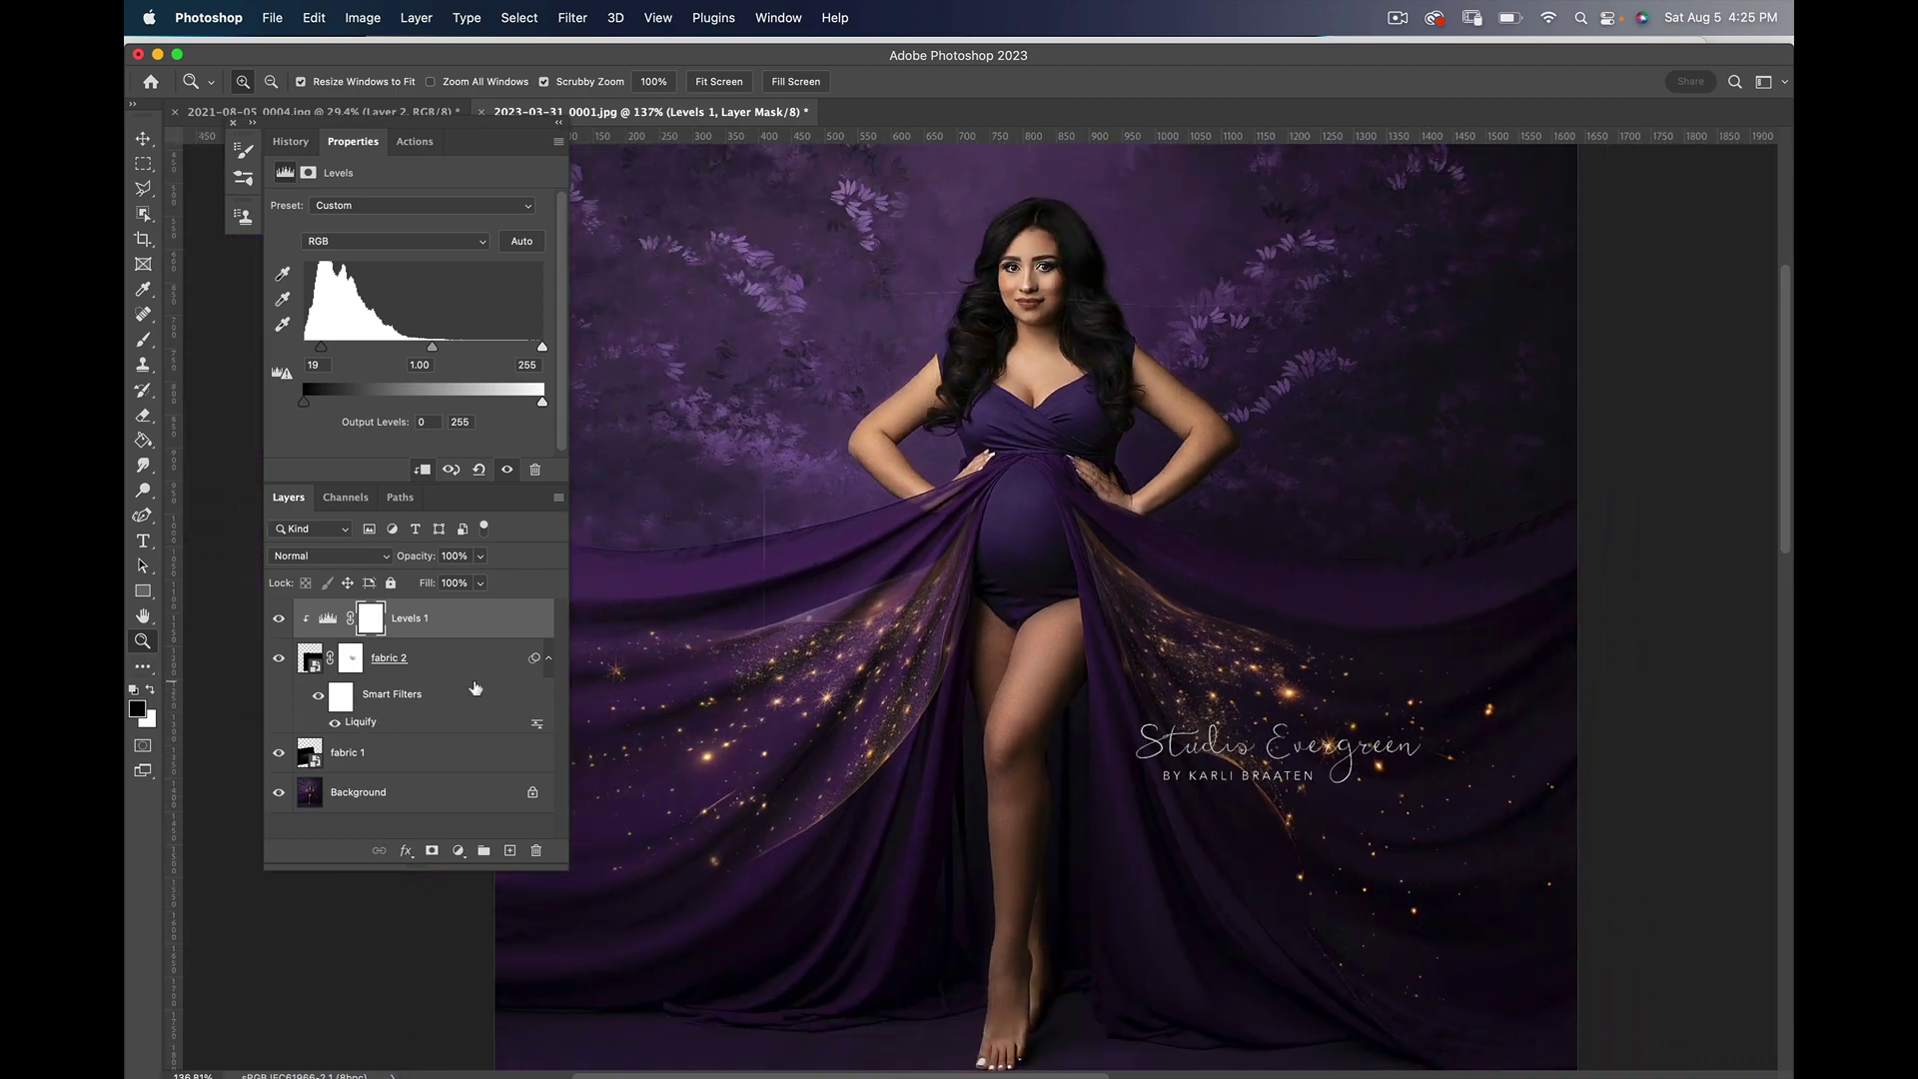
left_click_drag(769, 577, 865, 470)
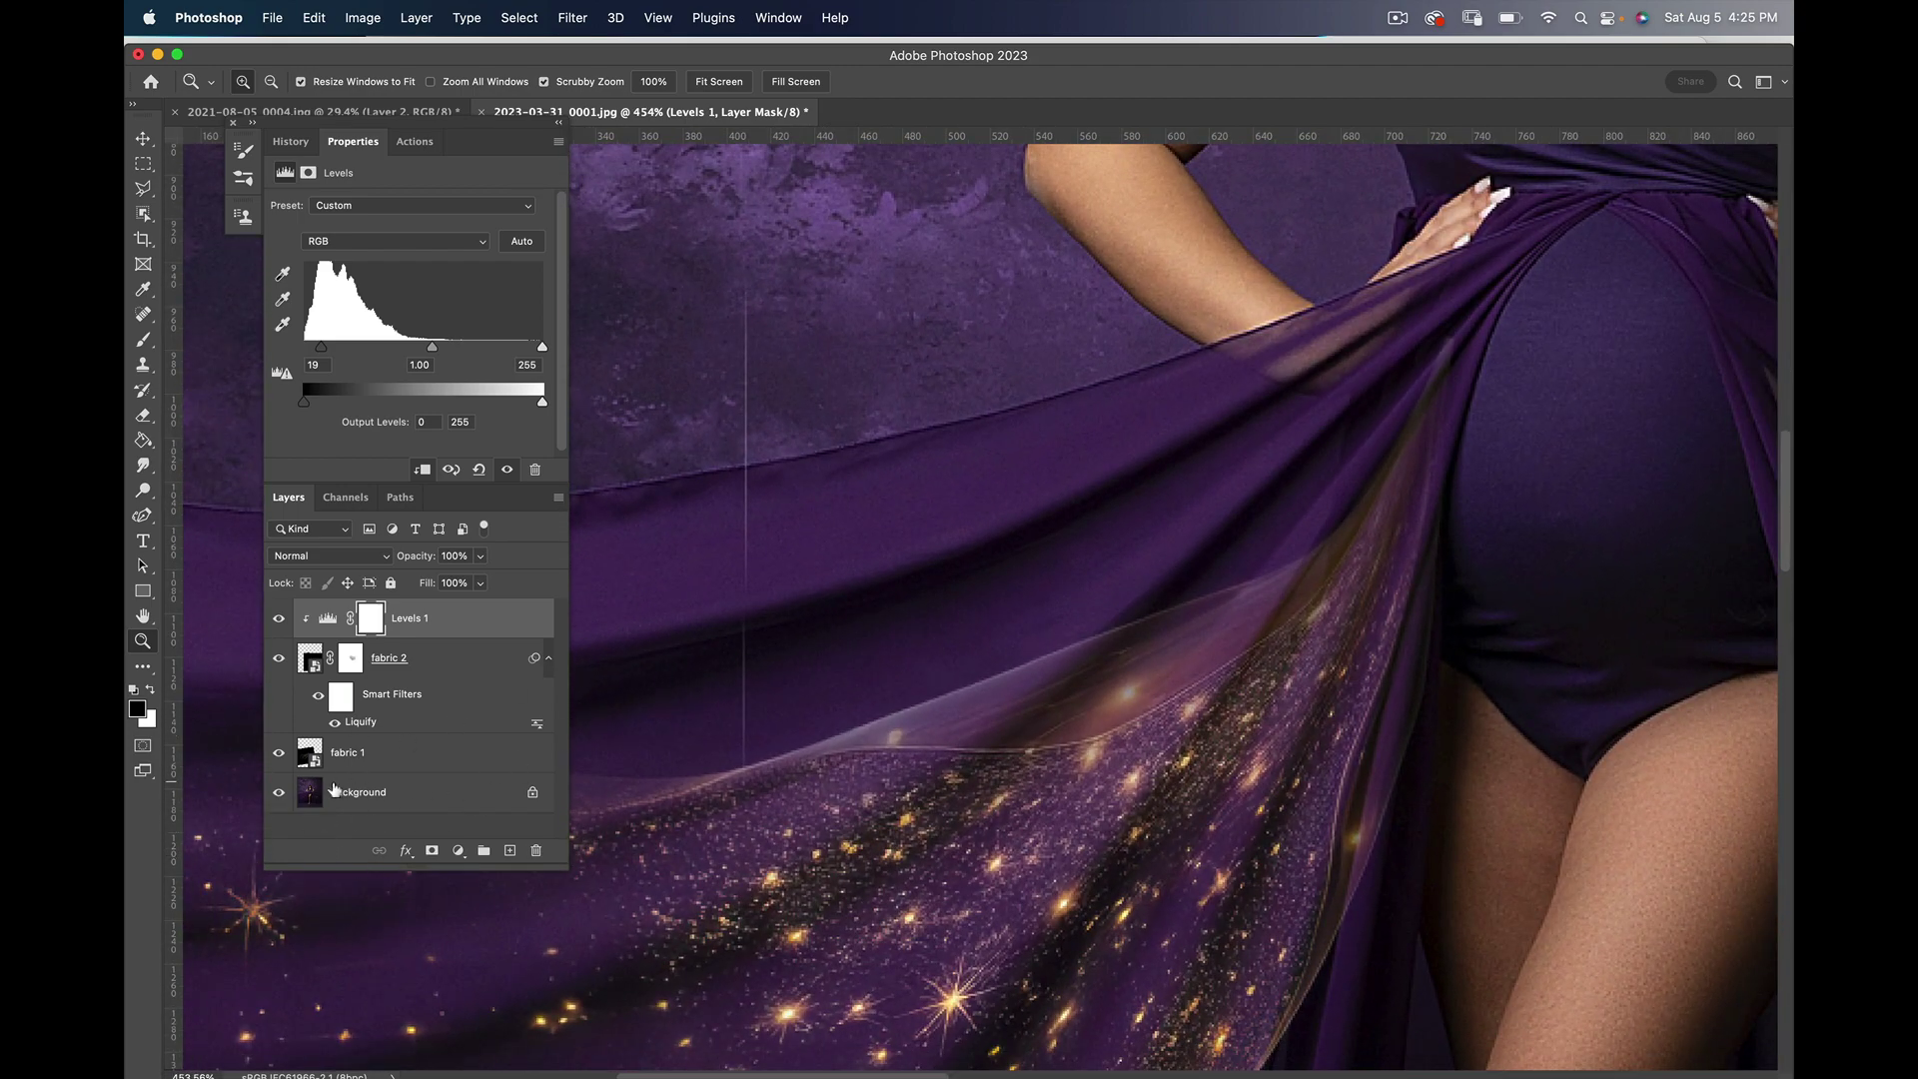
left_click(278, 756)
left_click(279, 756)
scroll(770, 513, "down", 5)
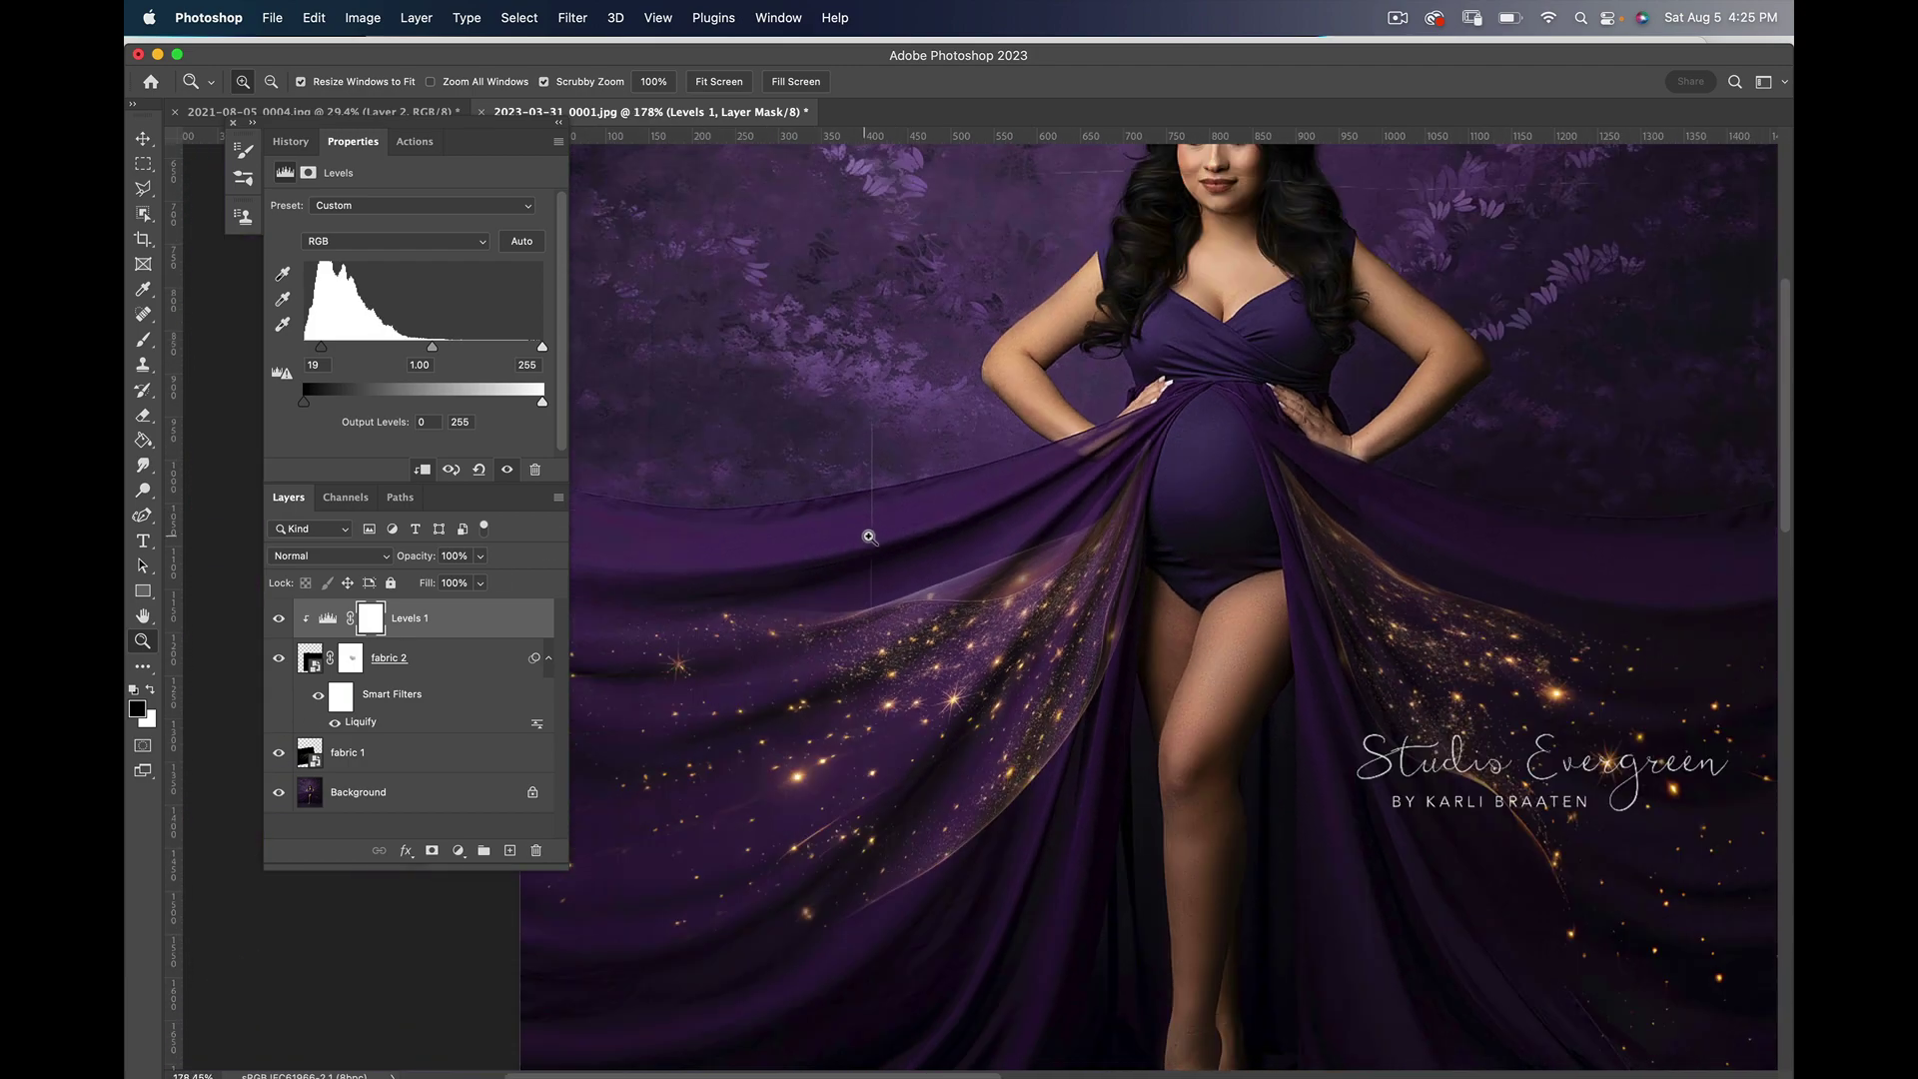
left_click_drag(1072, 646, 745, 662)
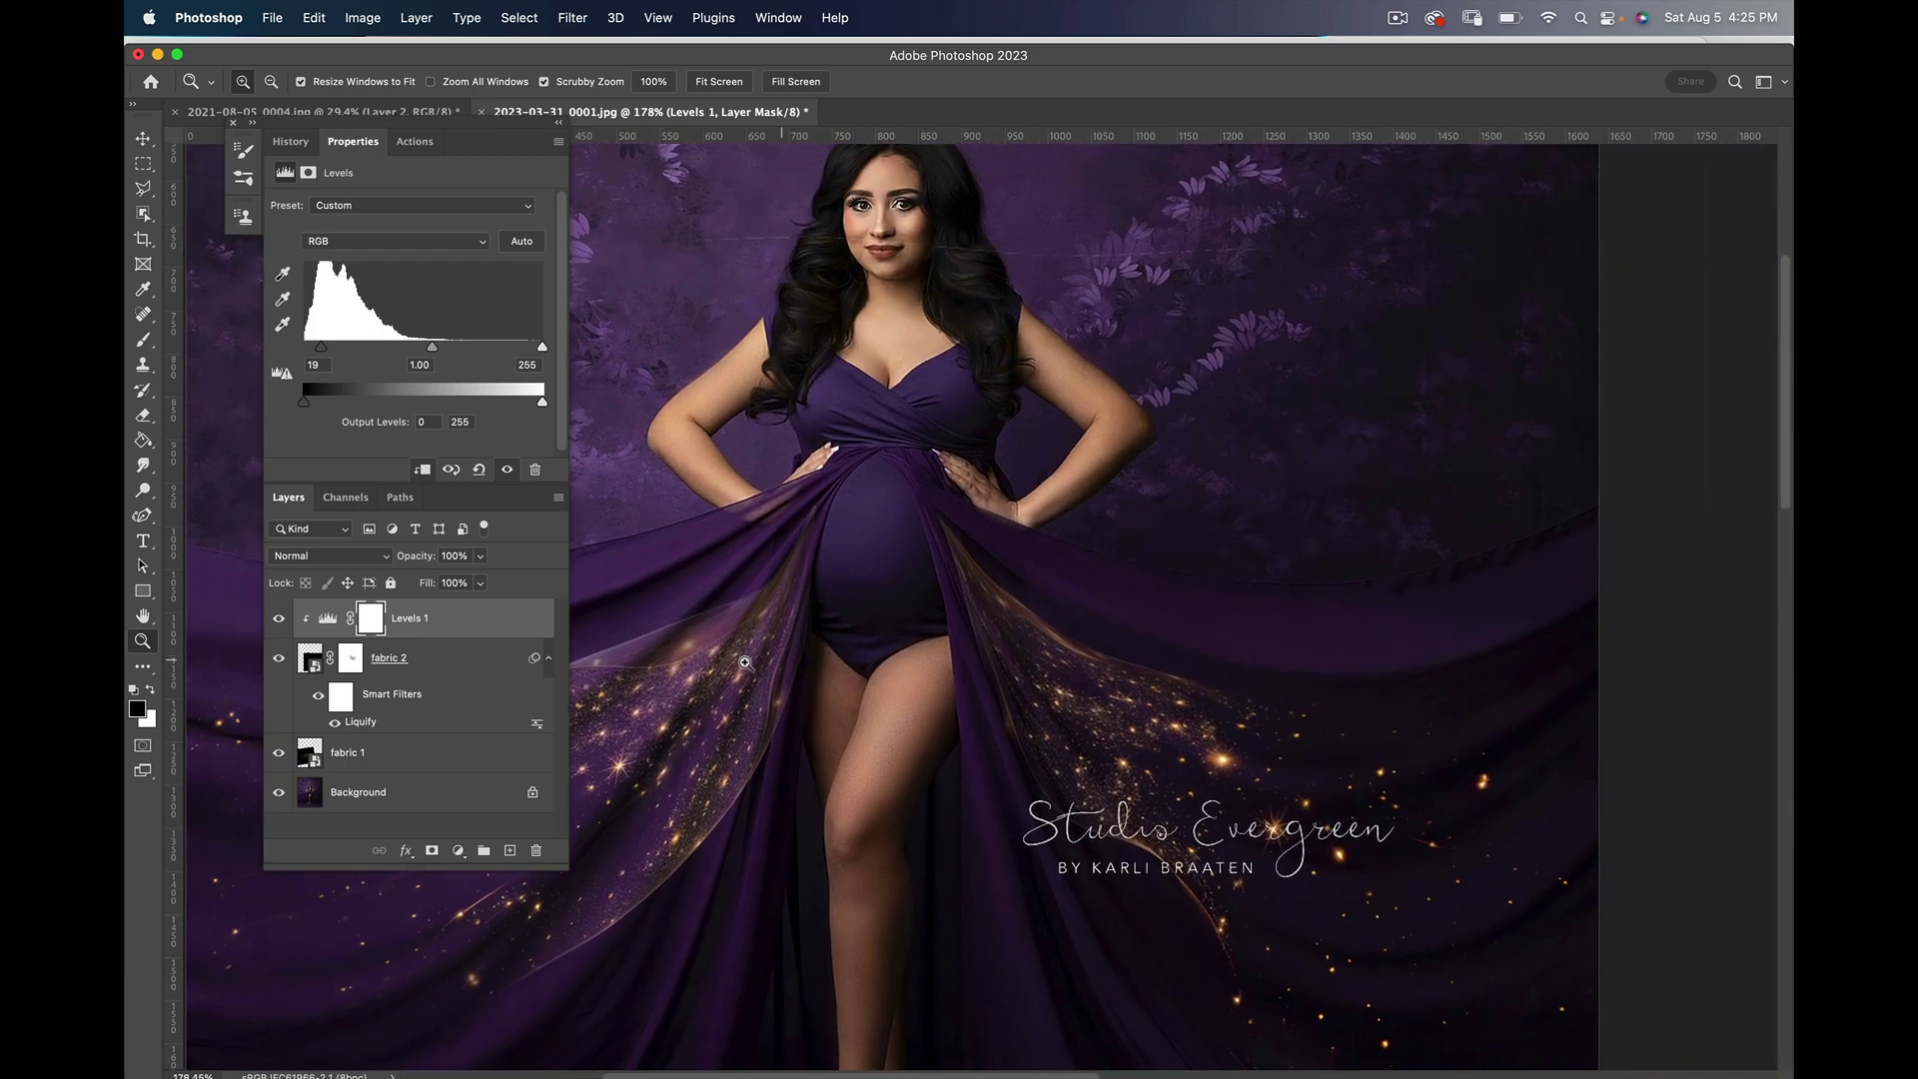
left_click(279, 756)
left_click(279, 756)
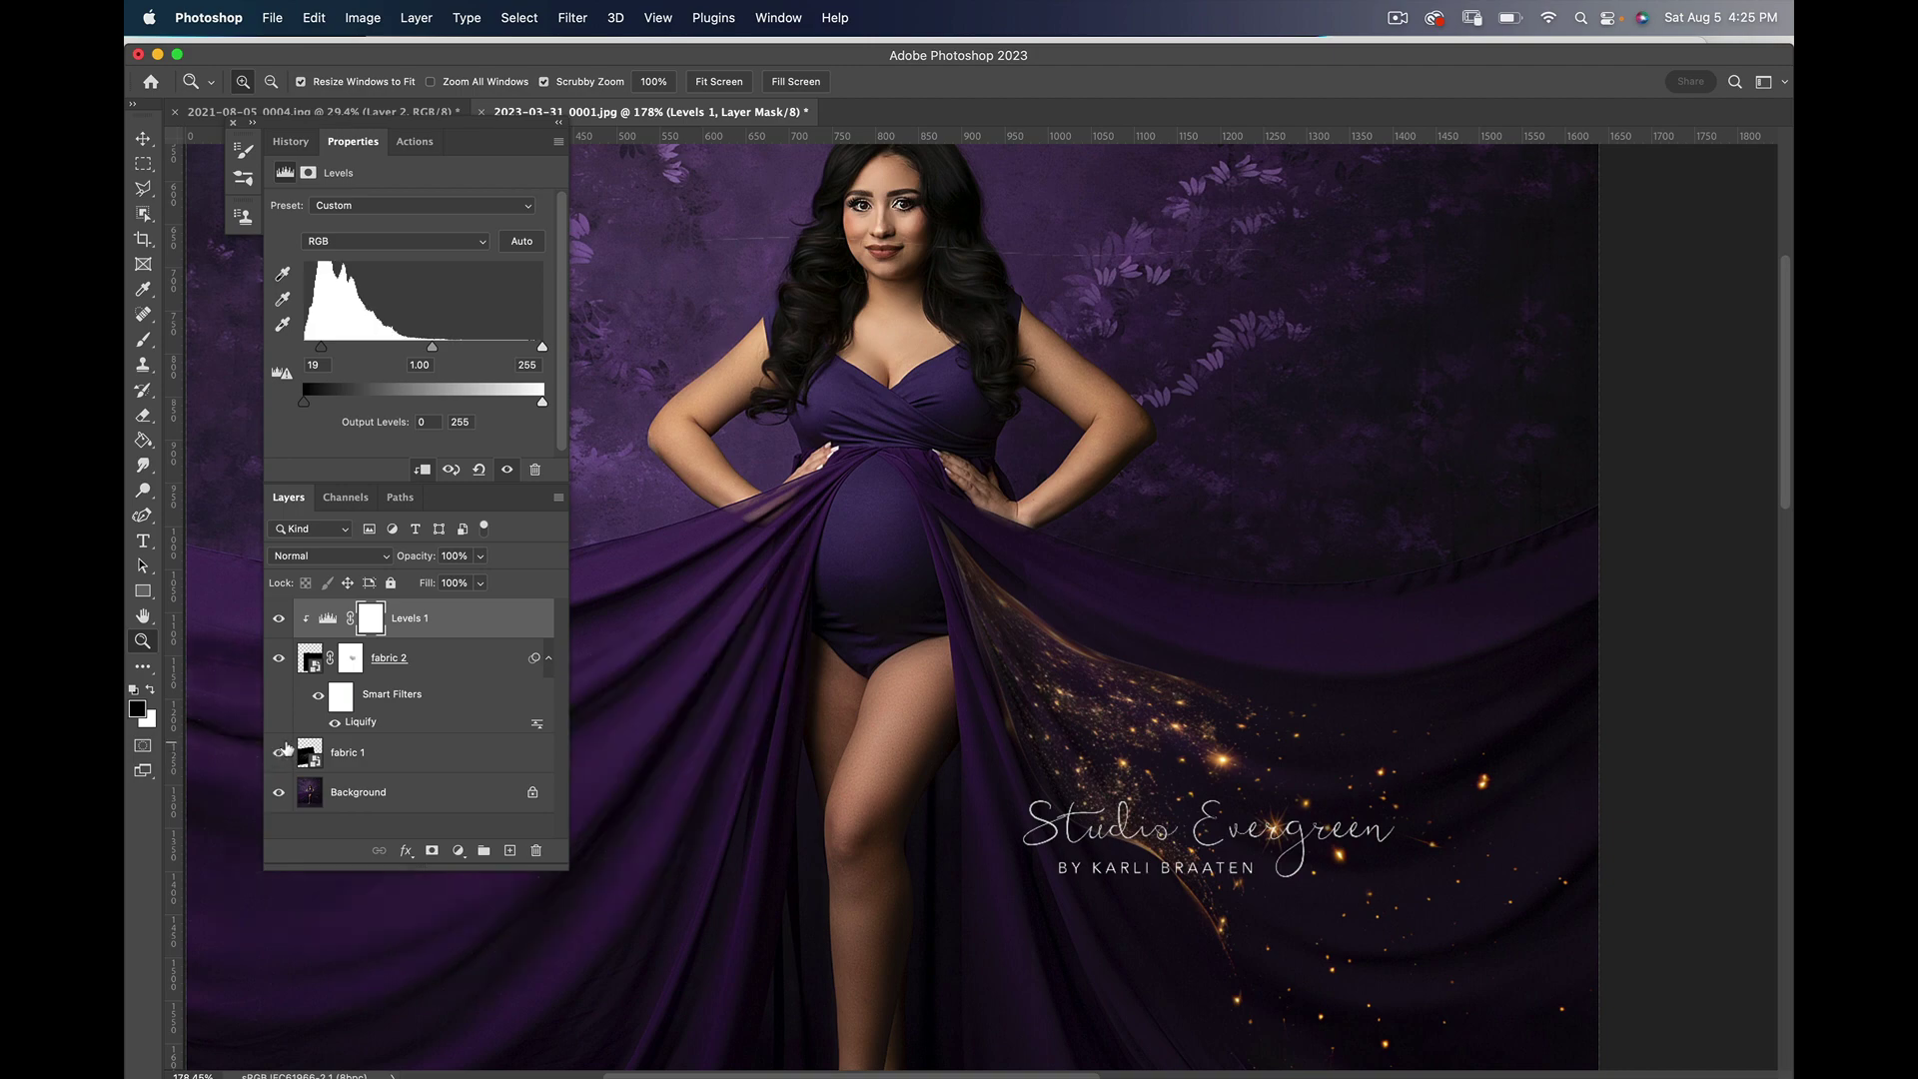
left_click(281, 659)
left_click(282, 659)
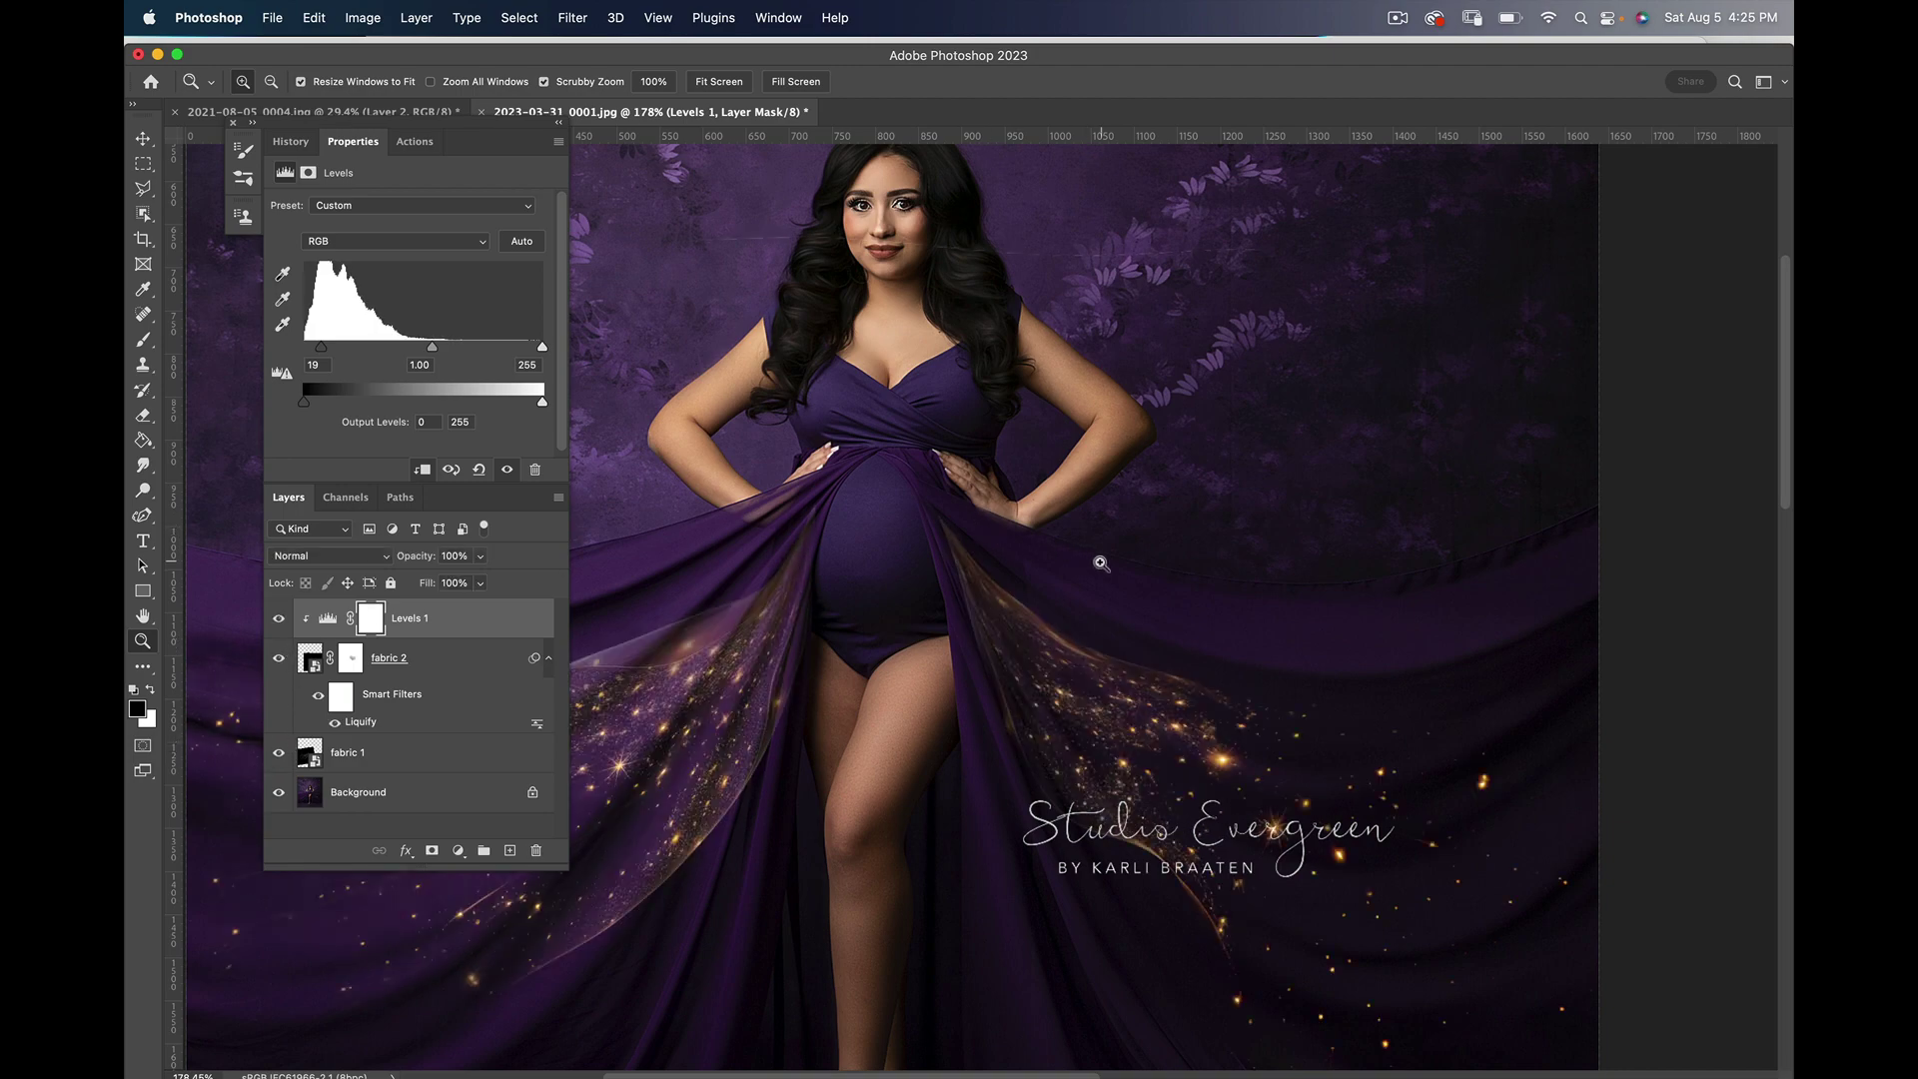
left_click_drag(1095, 552, 1186, 536)
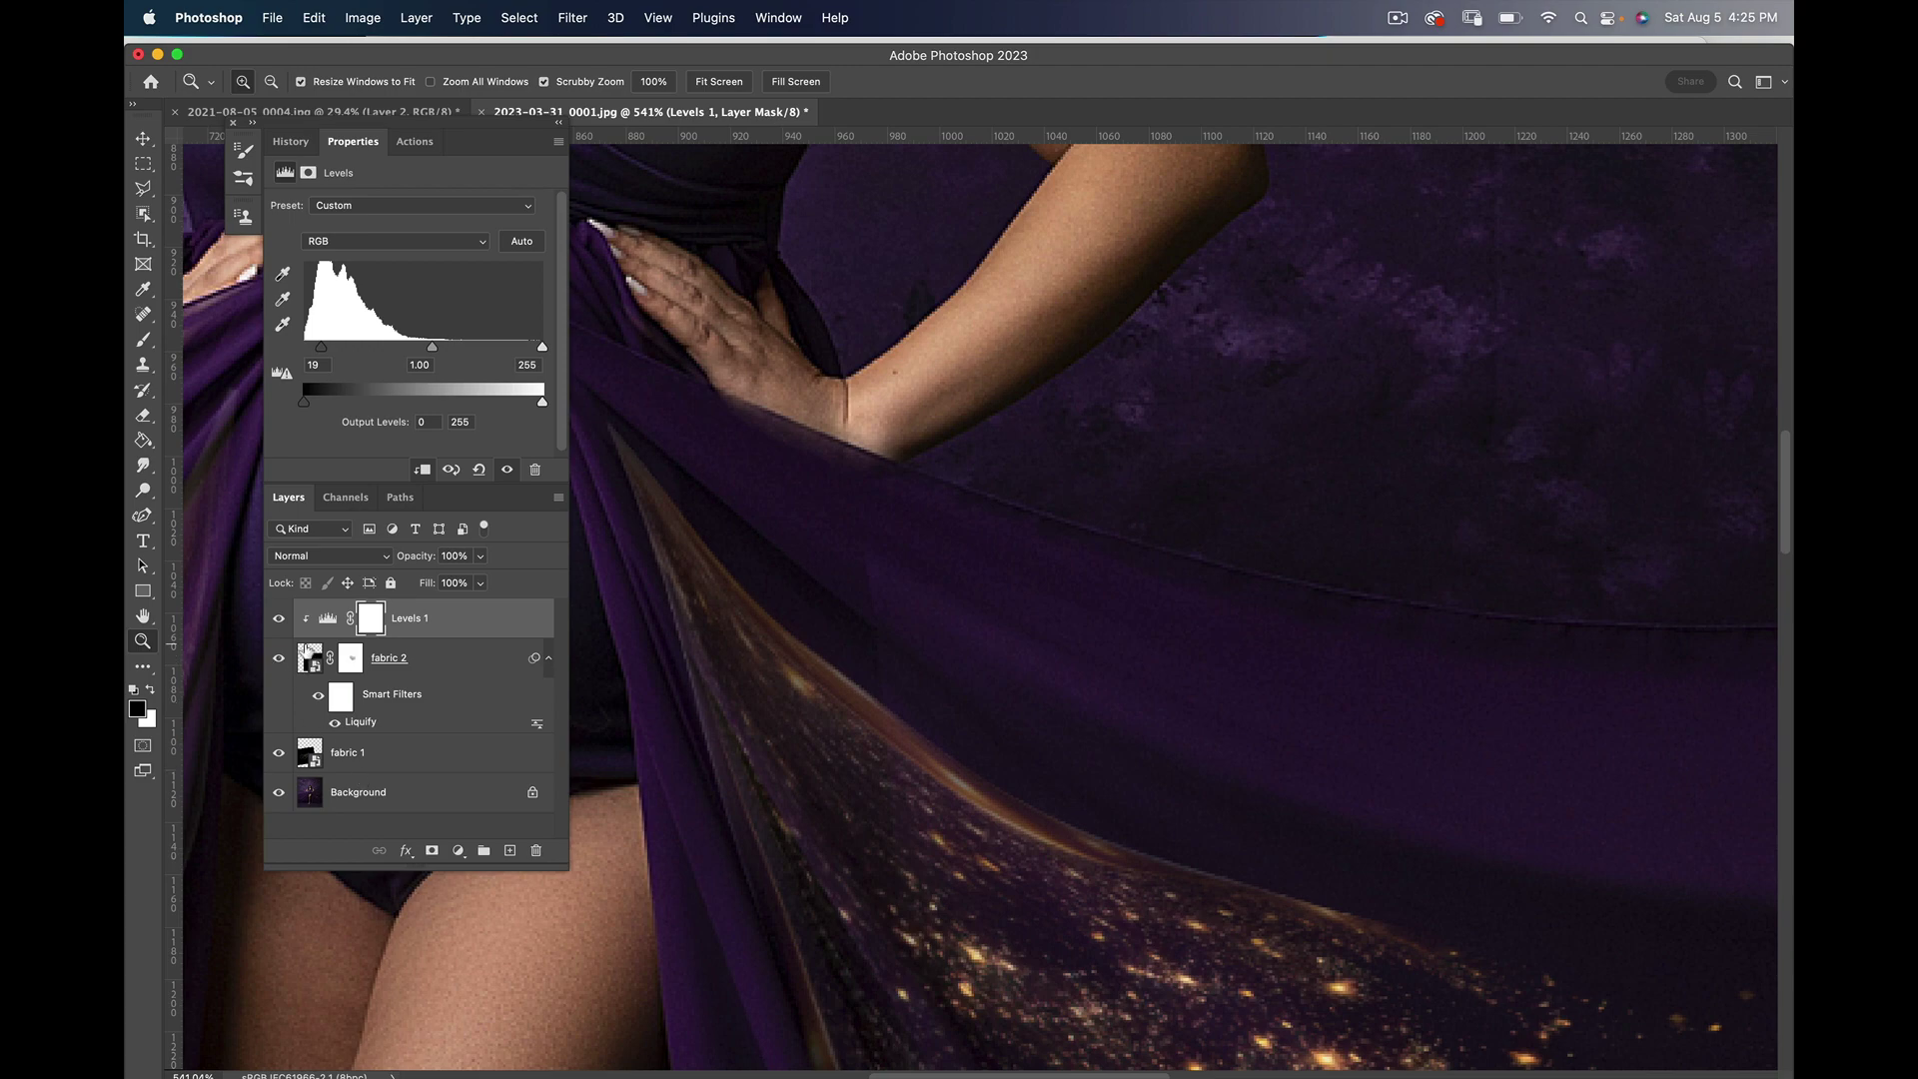
left_click(278, 661)
left_click(279, 660)
left_click_drag(1099, 465, 874, 466)
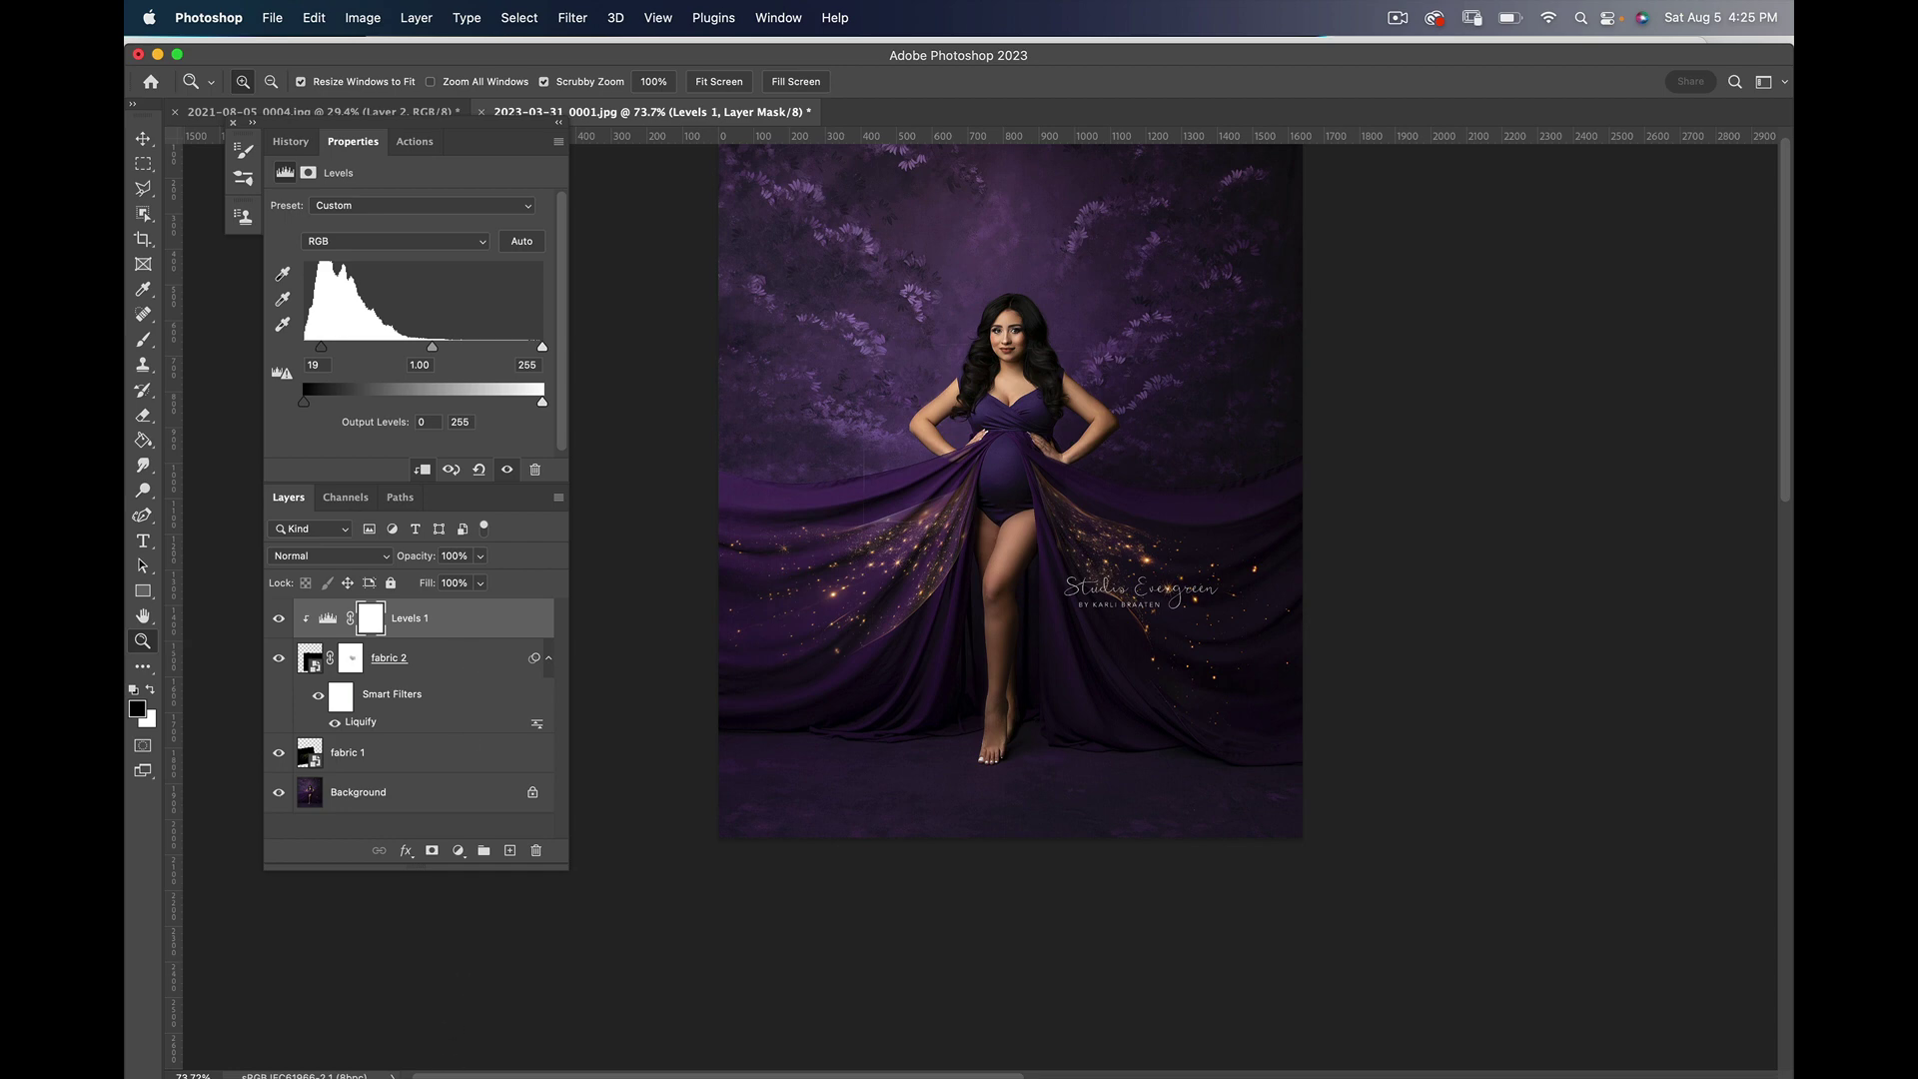
mouse_move(465, 1049)
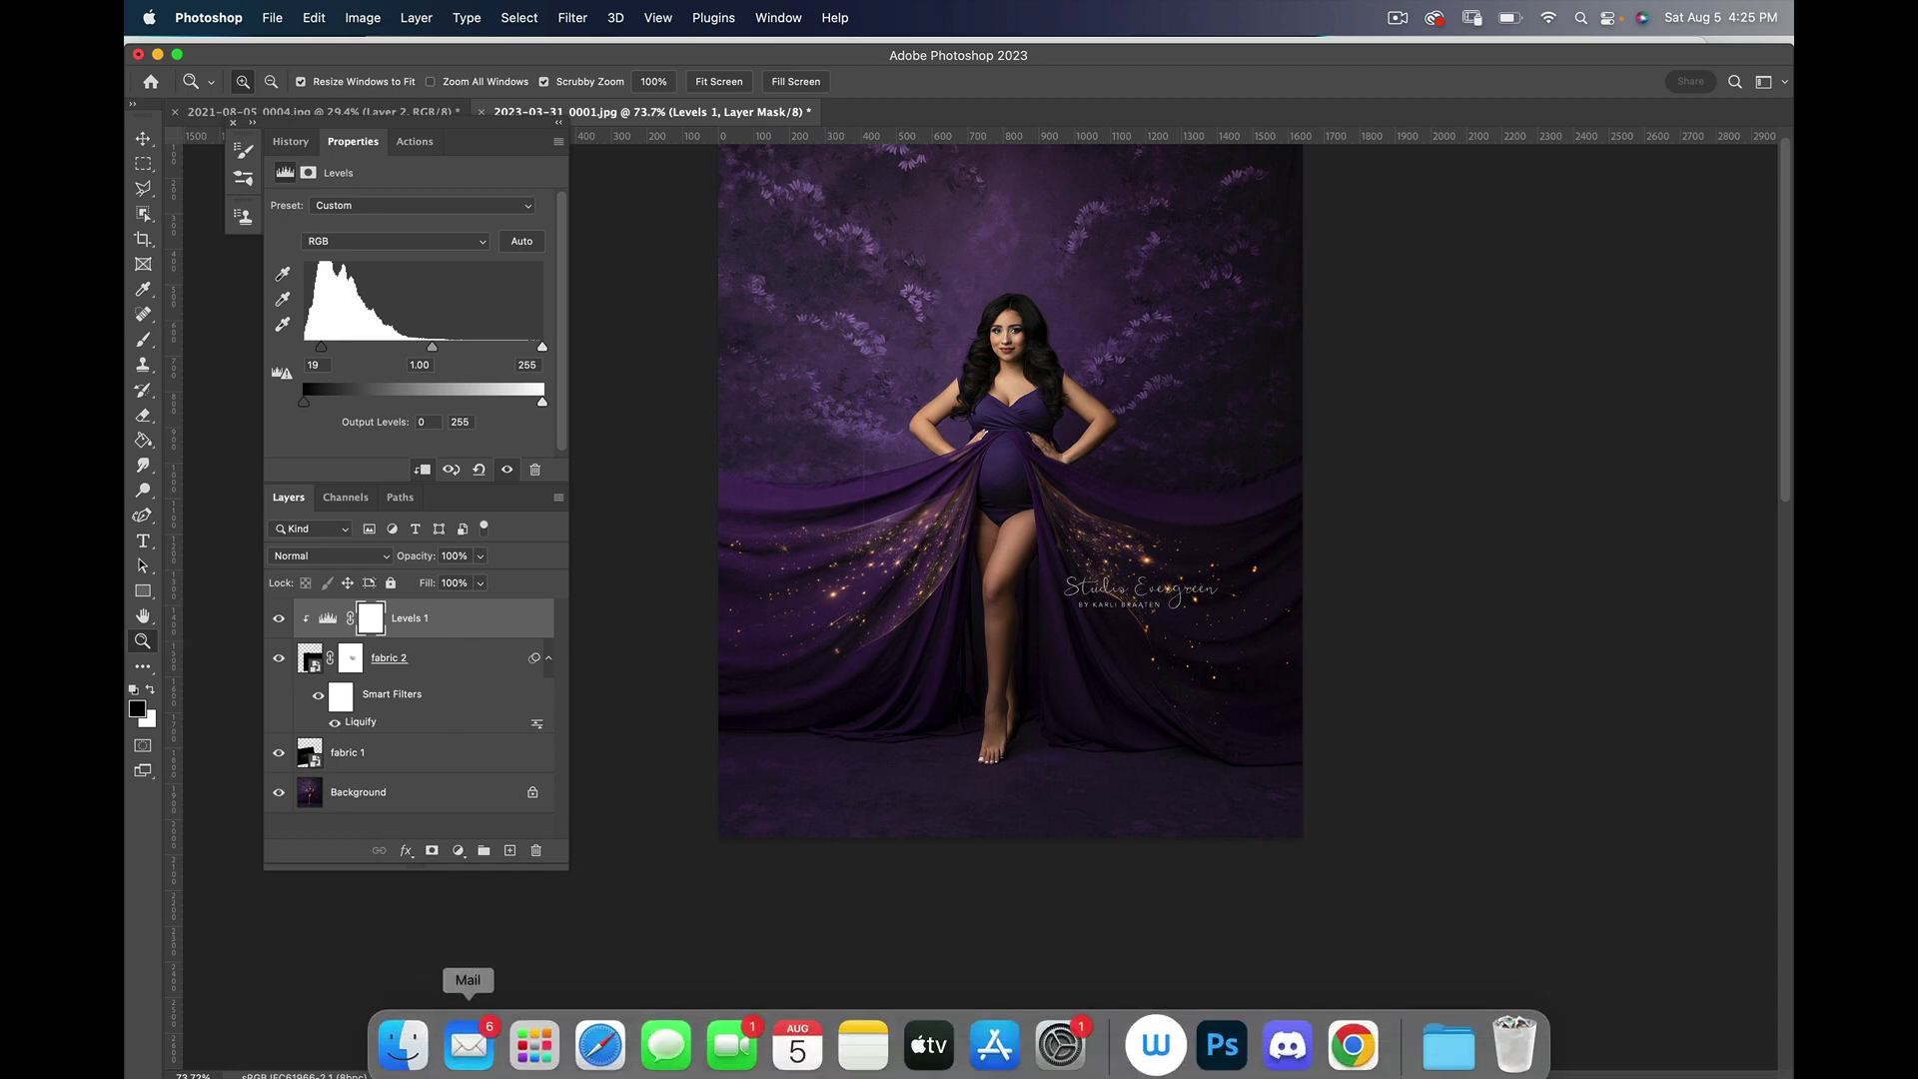
Step: Drag gold veil230034.jpg from Finder onto the photo as a new top layer
left_click(400, 1035)
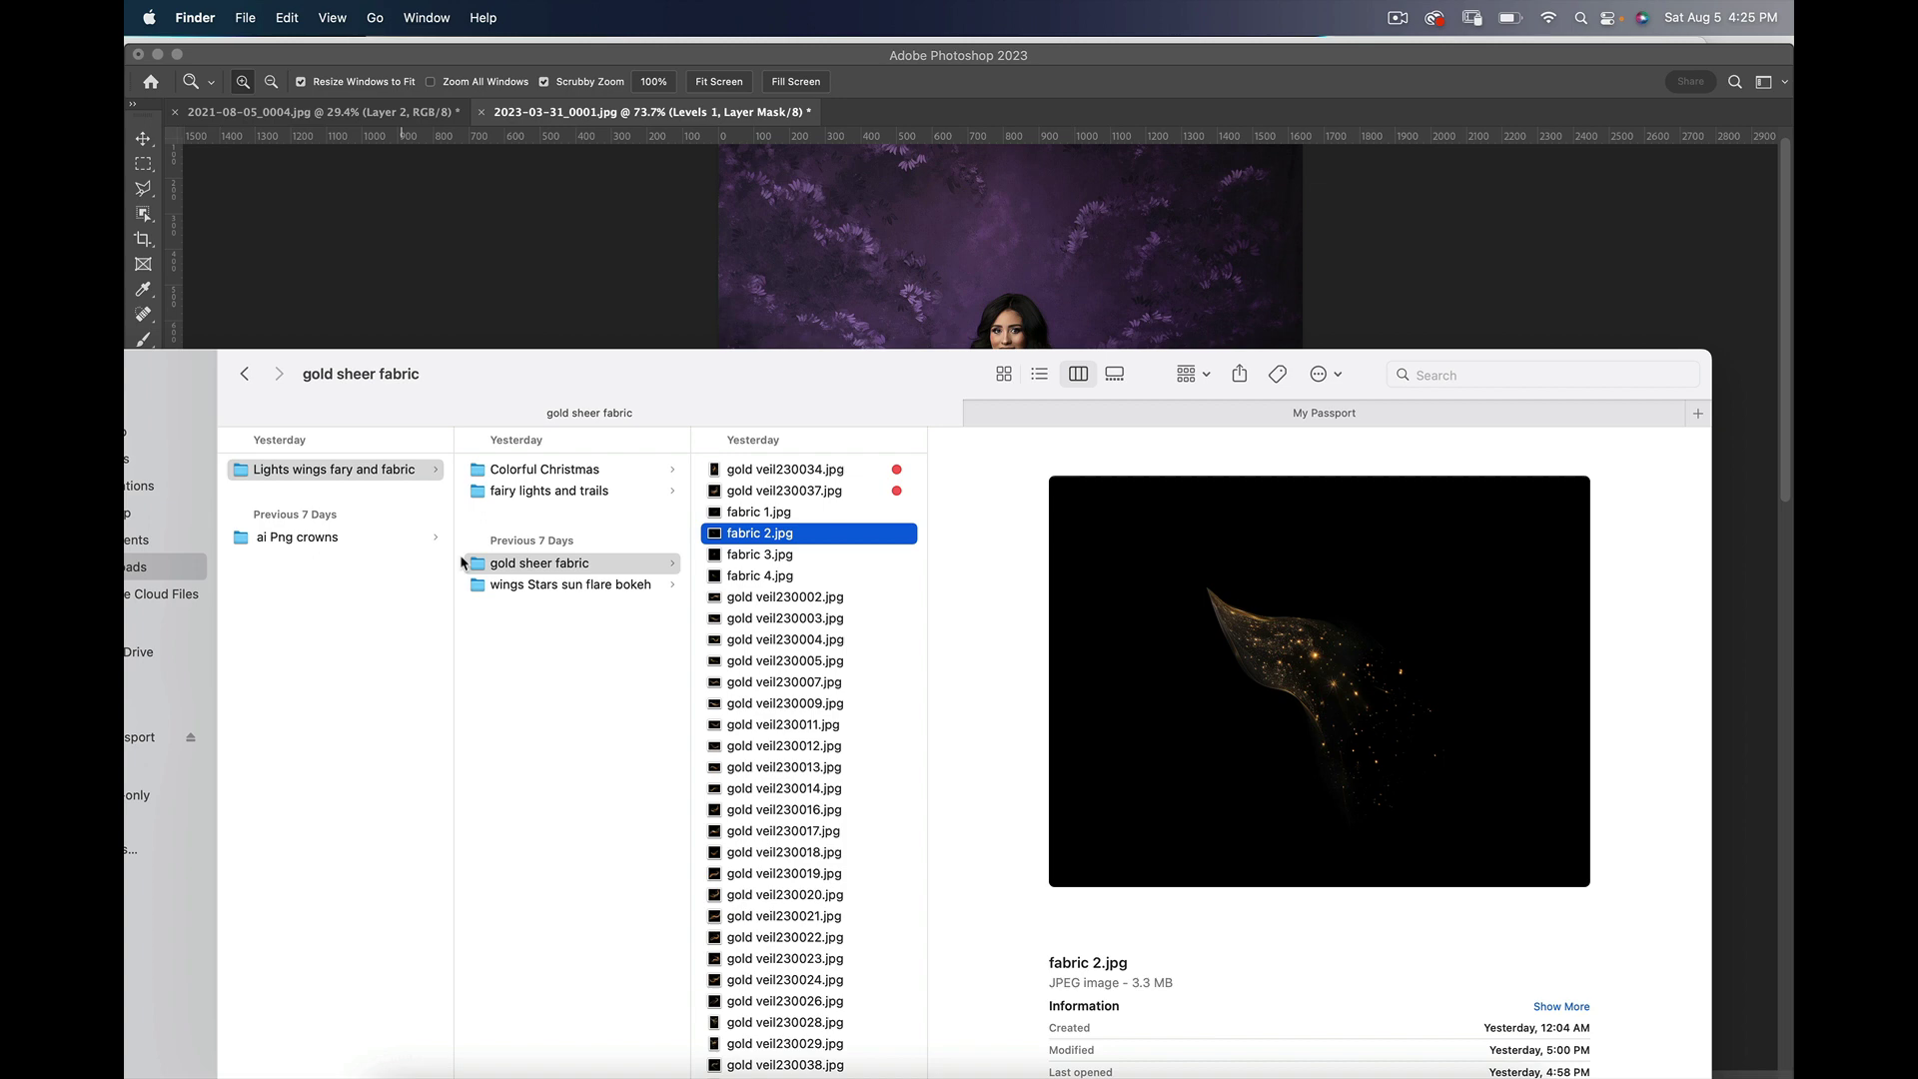
left_click(859, 470)
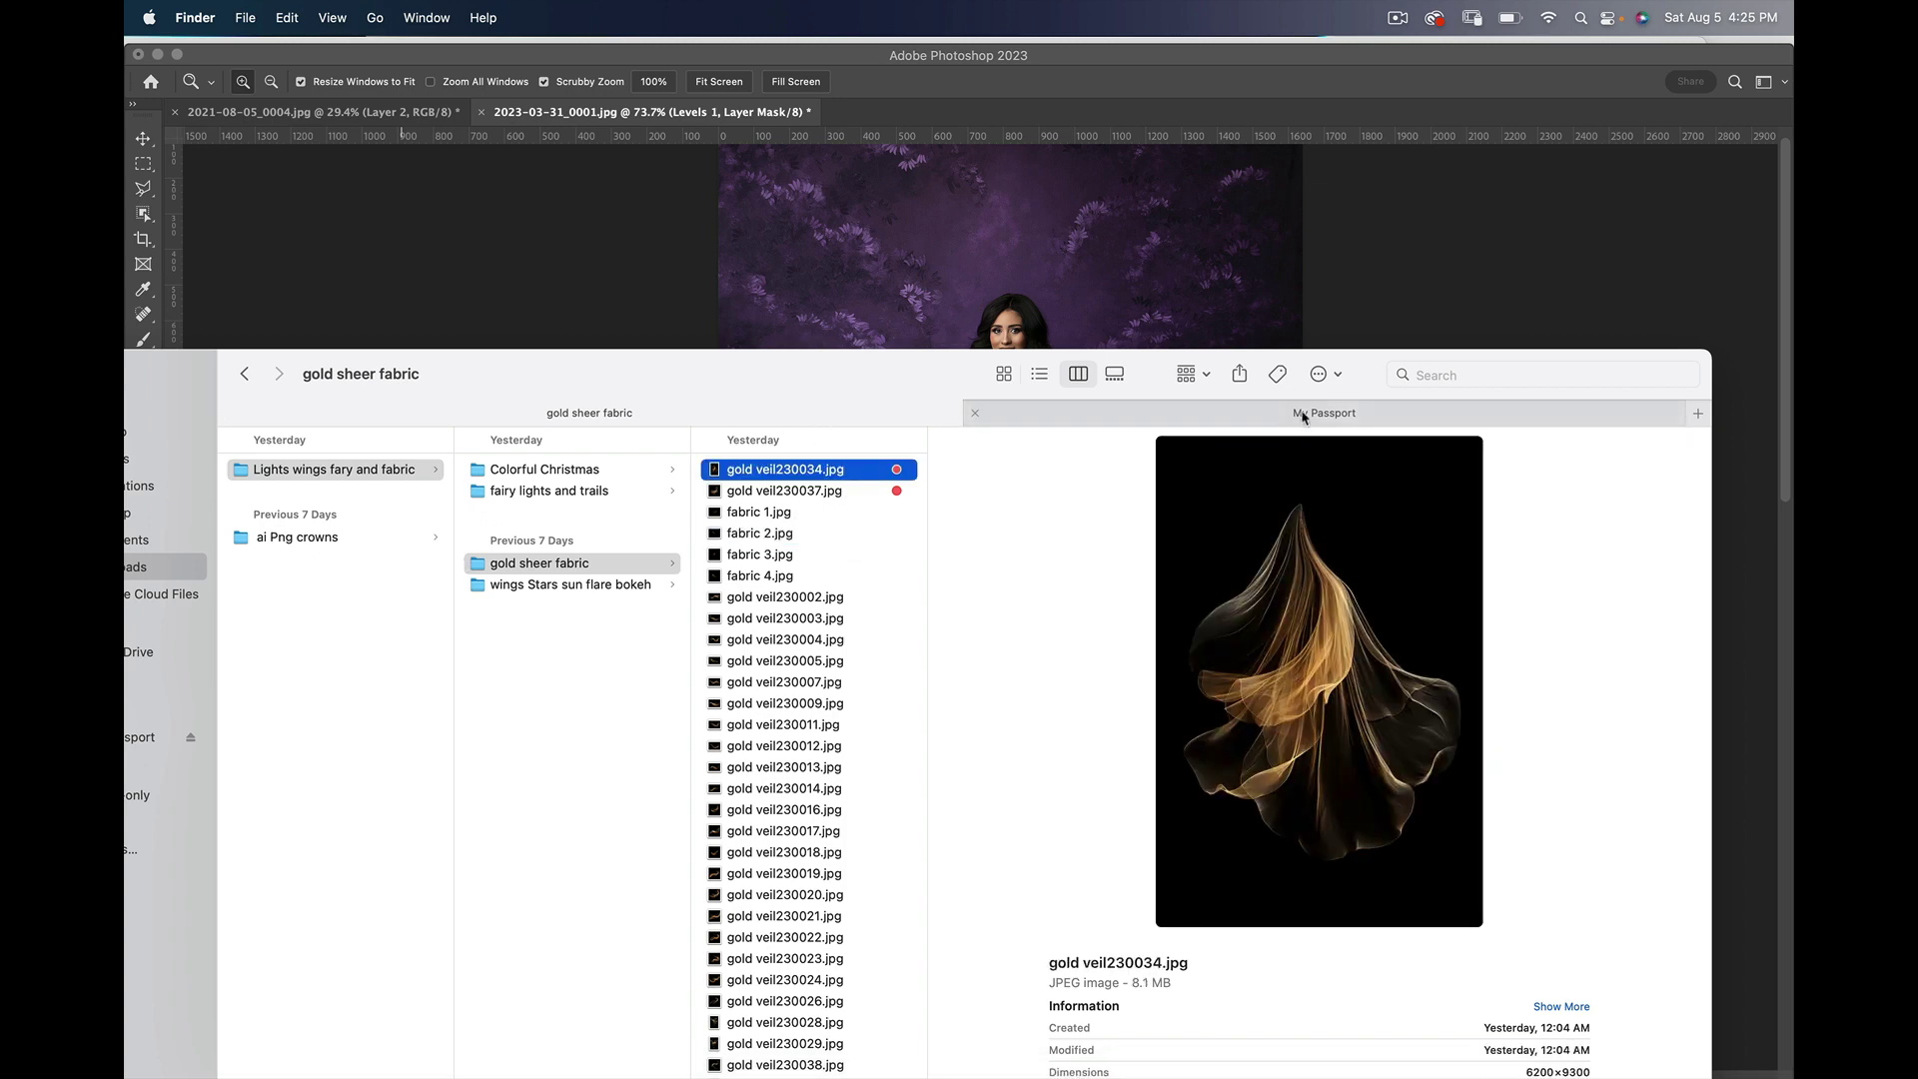
left_click_drag(1312, 583, 1148, 262)
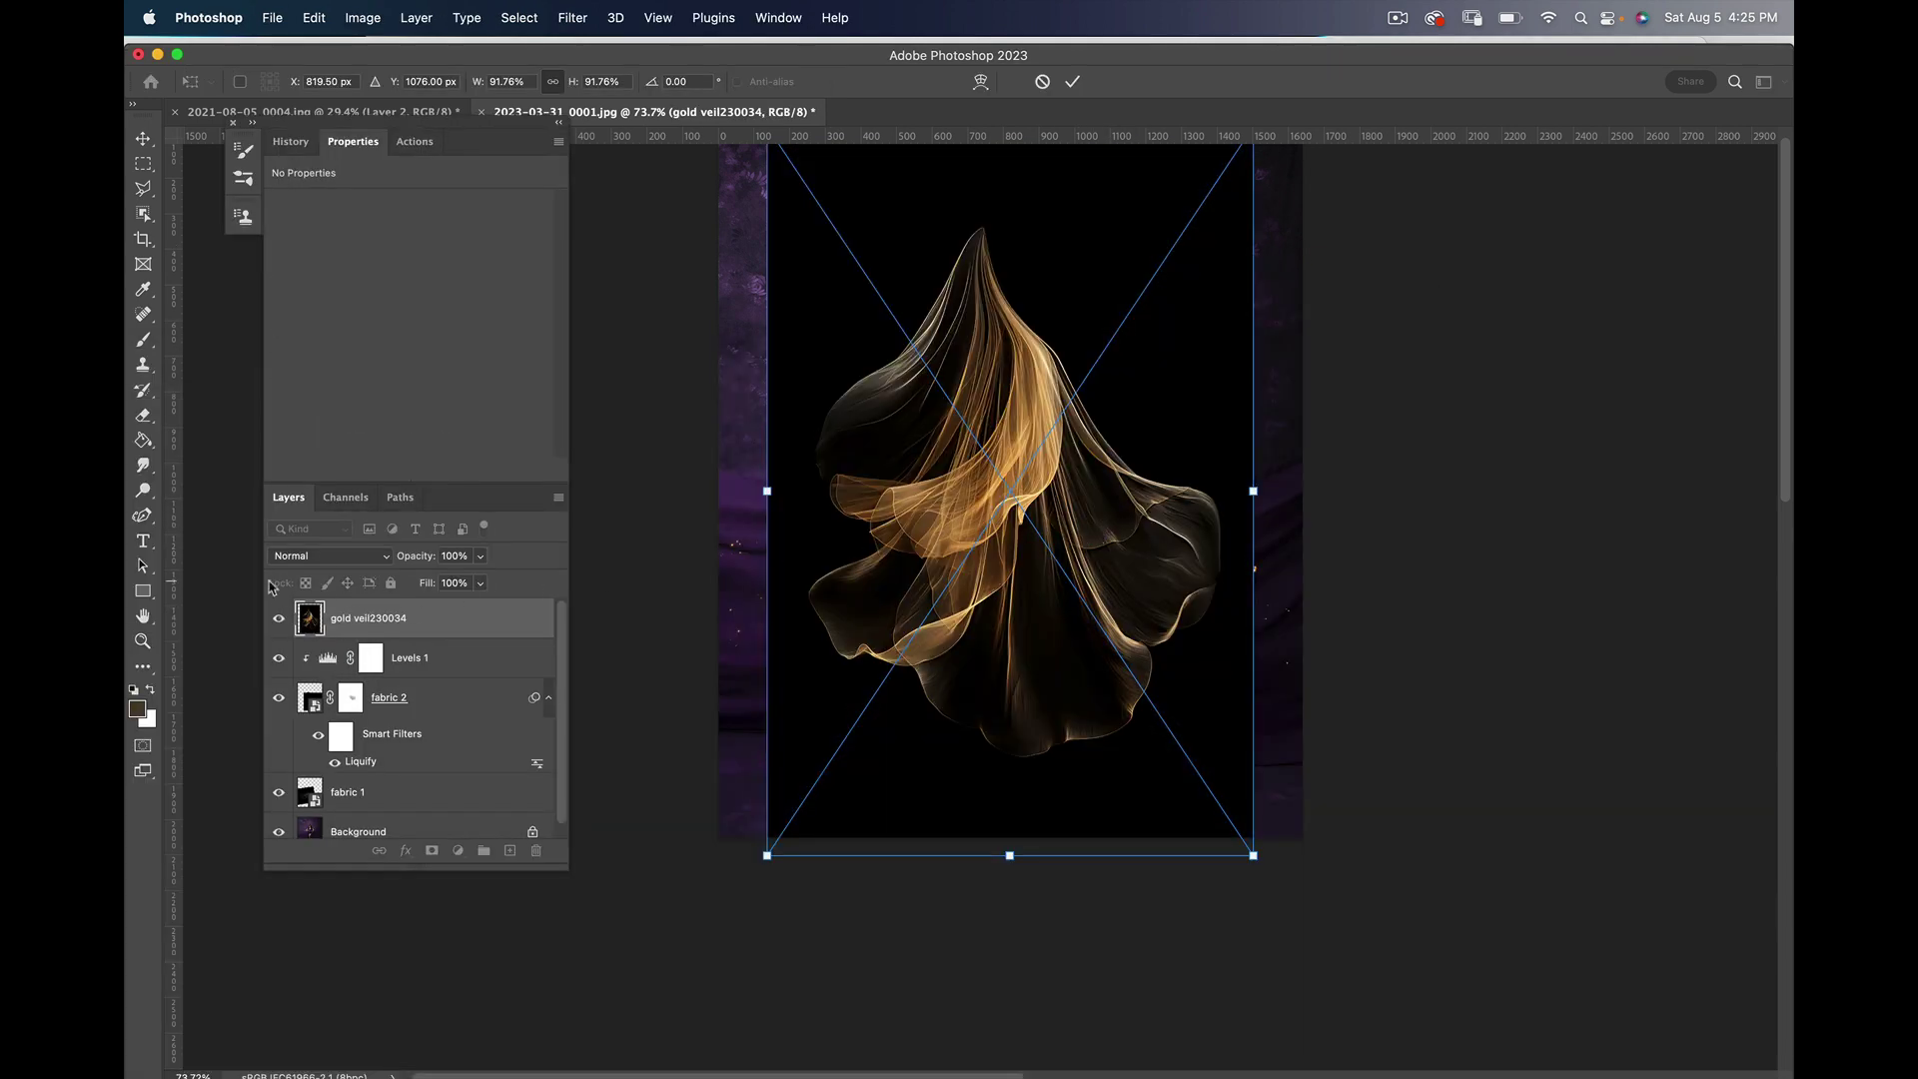
Step: Scale the gold veil230034 layer to about 51% and rotate it 54.72° over the left train
left_click(379, 560)
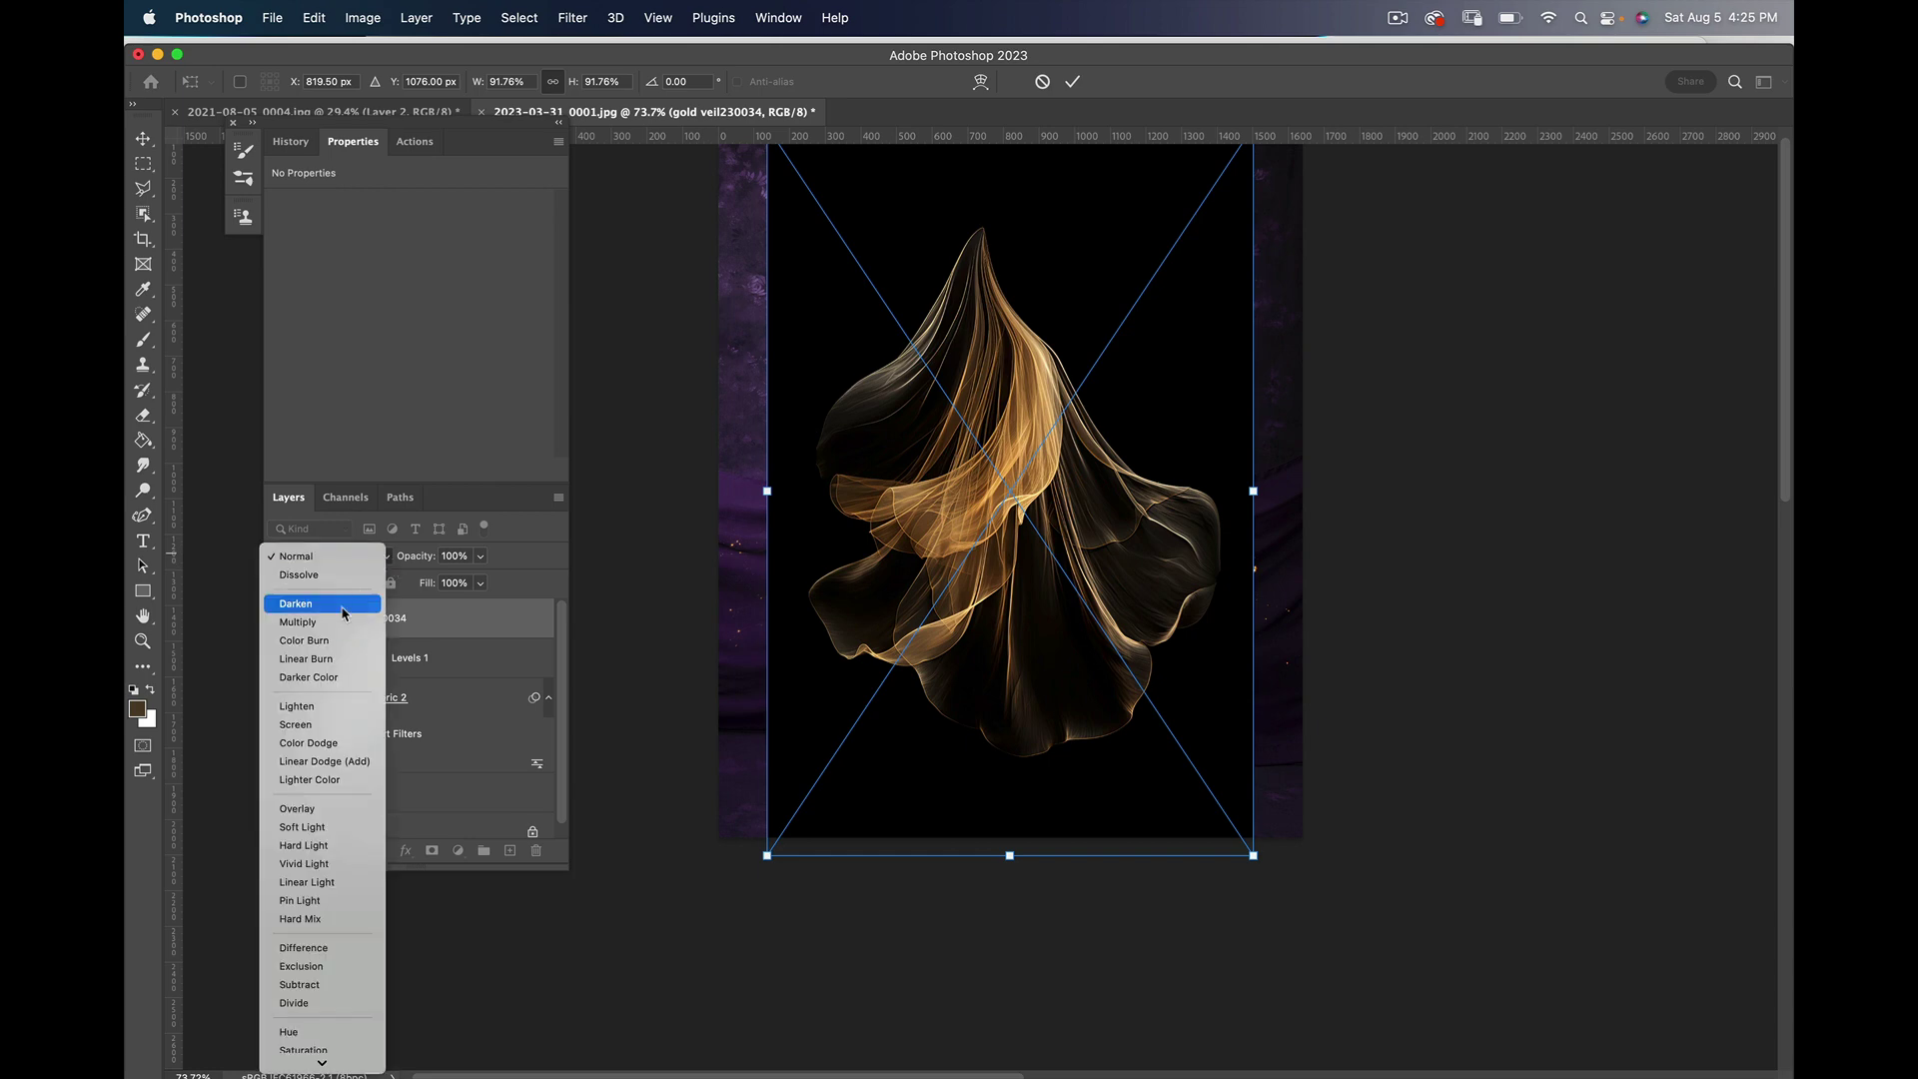
key("Escape")
key("Escape")
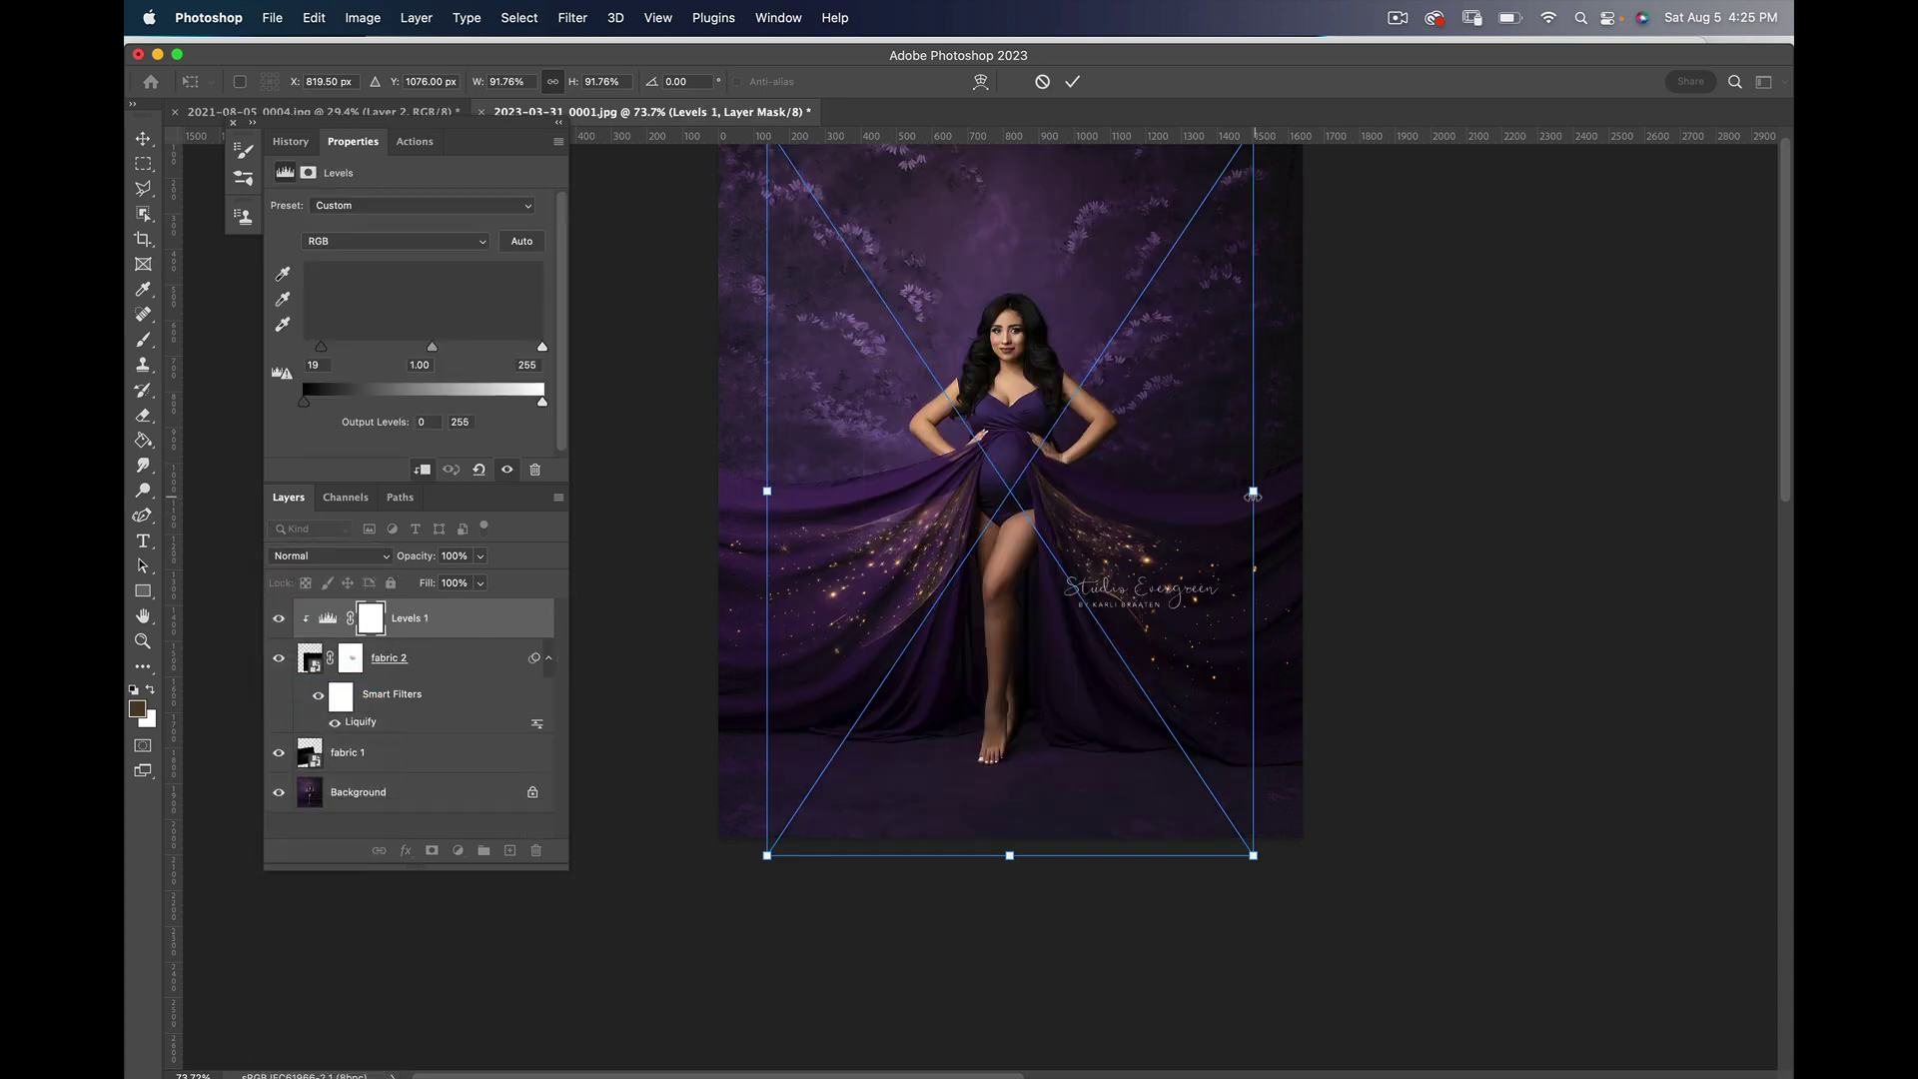
left_click_drag(1247, 492, 974, 491)
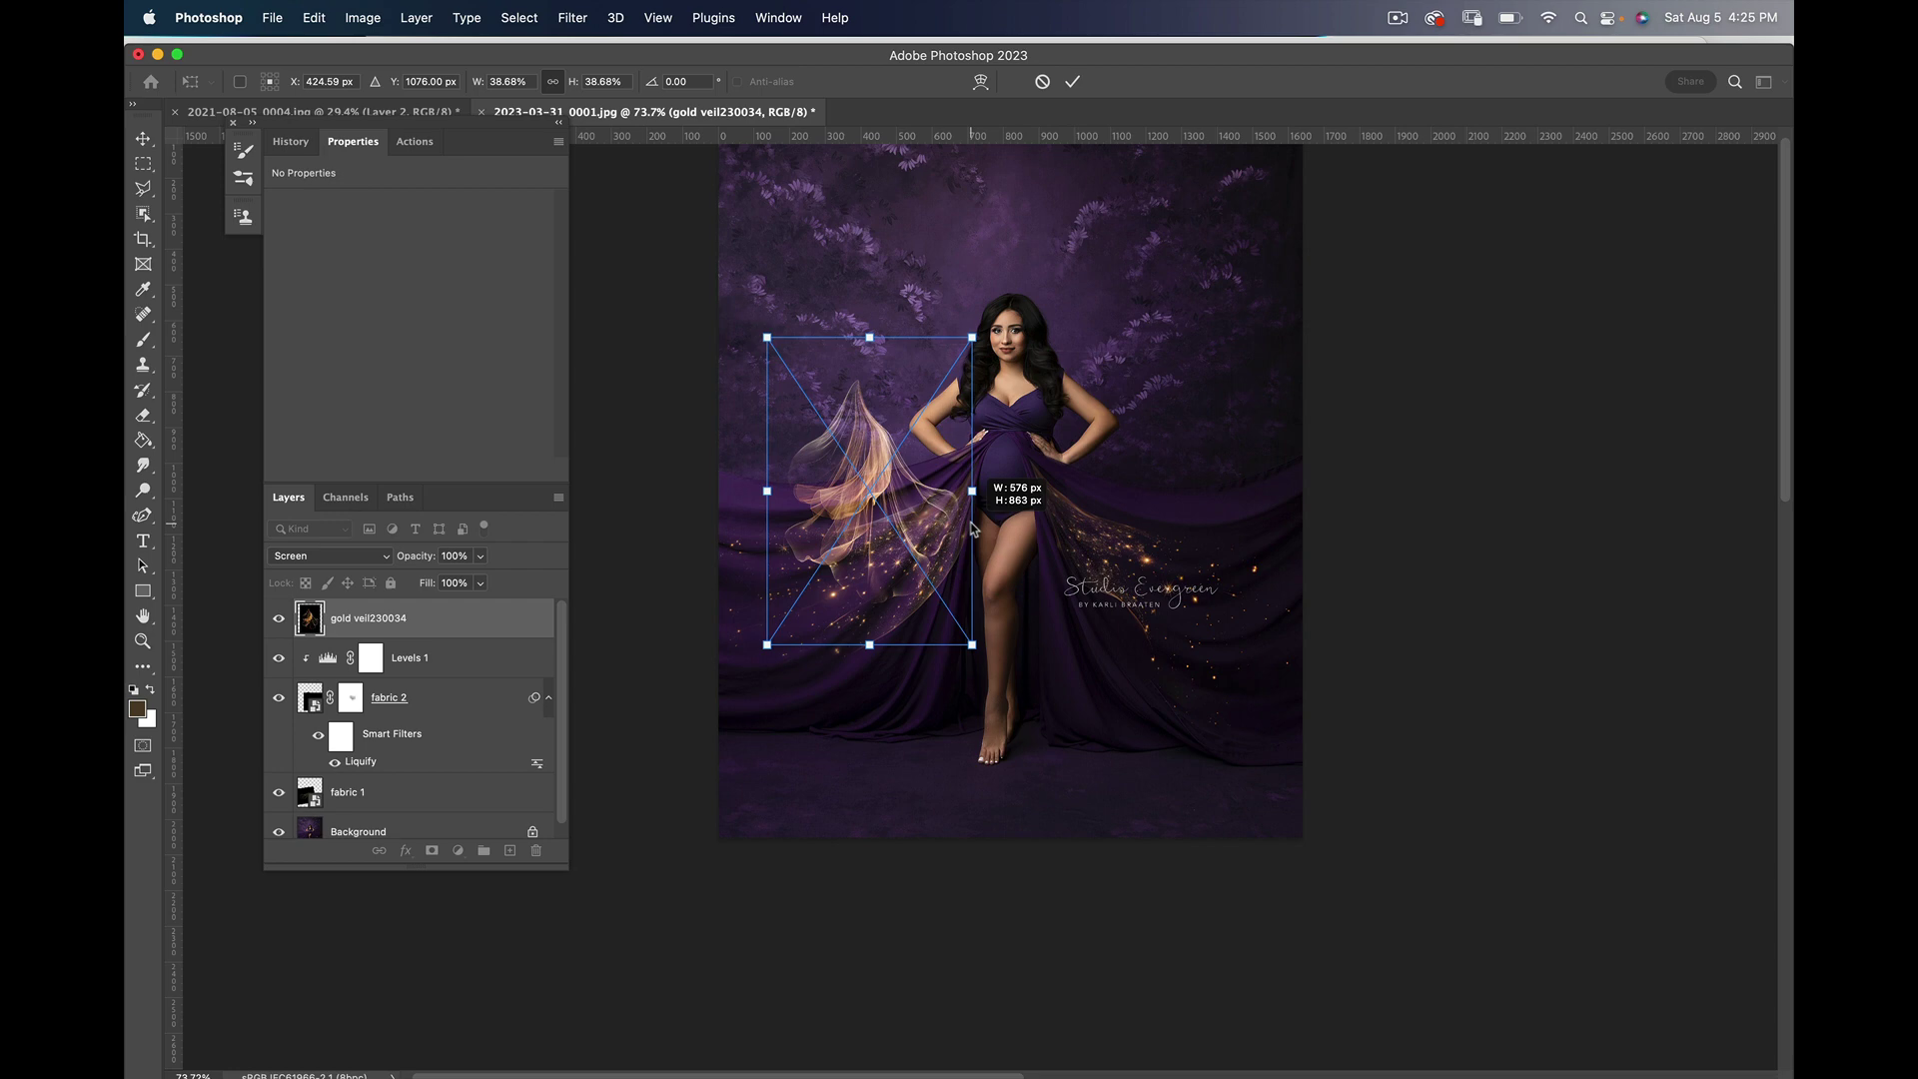
left_click_drag(1011, 327, 1097, 534)
left_click_drag(911, 498, 912, 548)
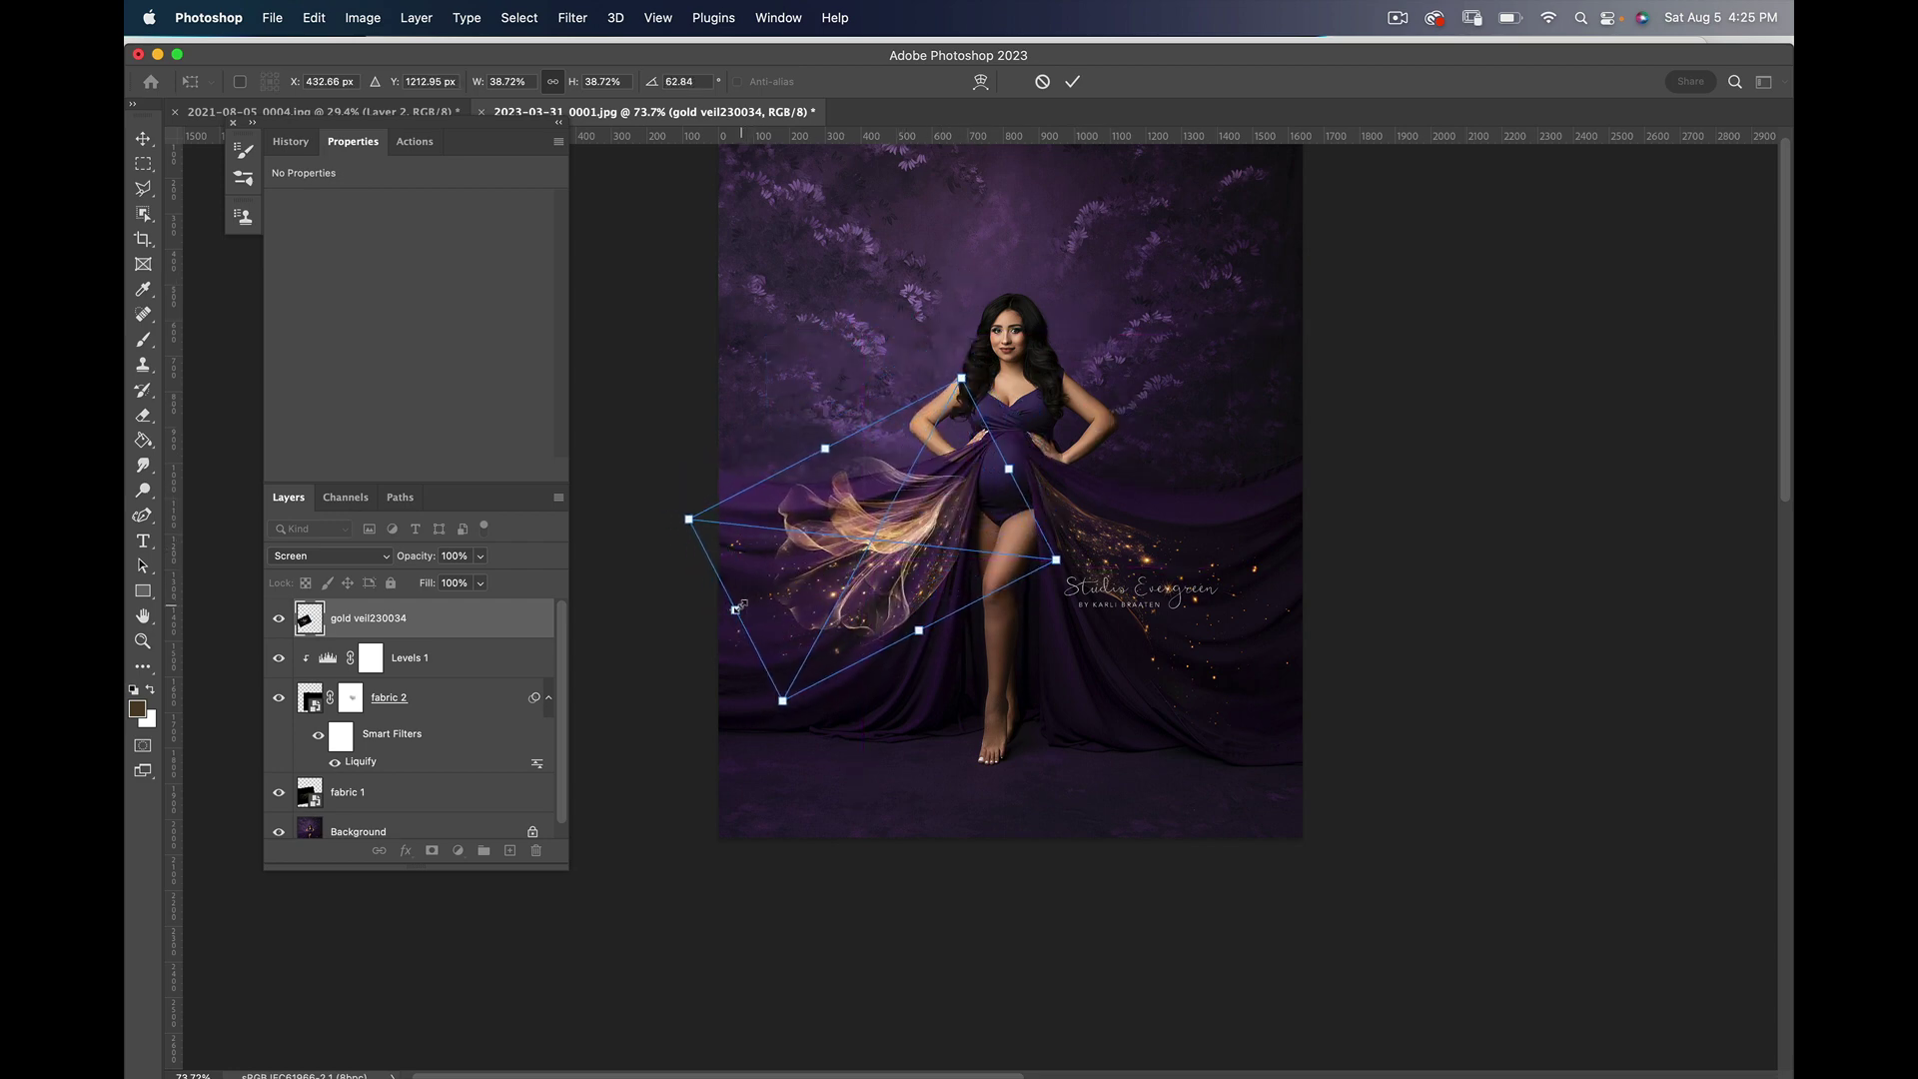
left_click_drag(736, 608, 600, 699)
left_click_drag(962, 564, 999, 559)
left_click_drag(642, 667, 683, 659)
left_click_drag(829, 559, 856, 574)
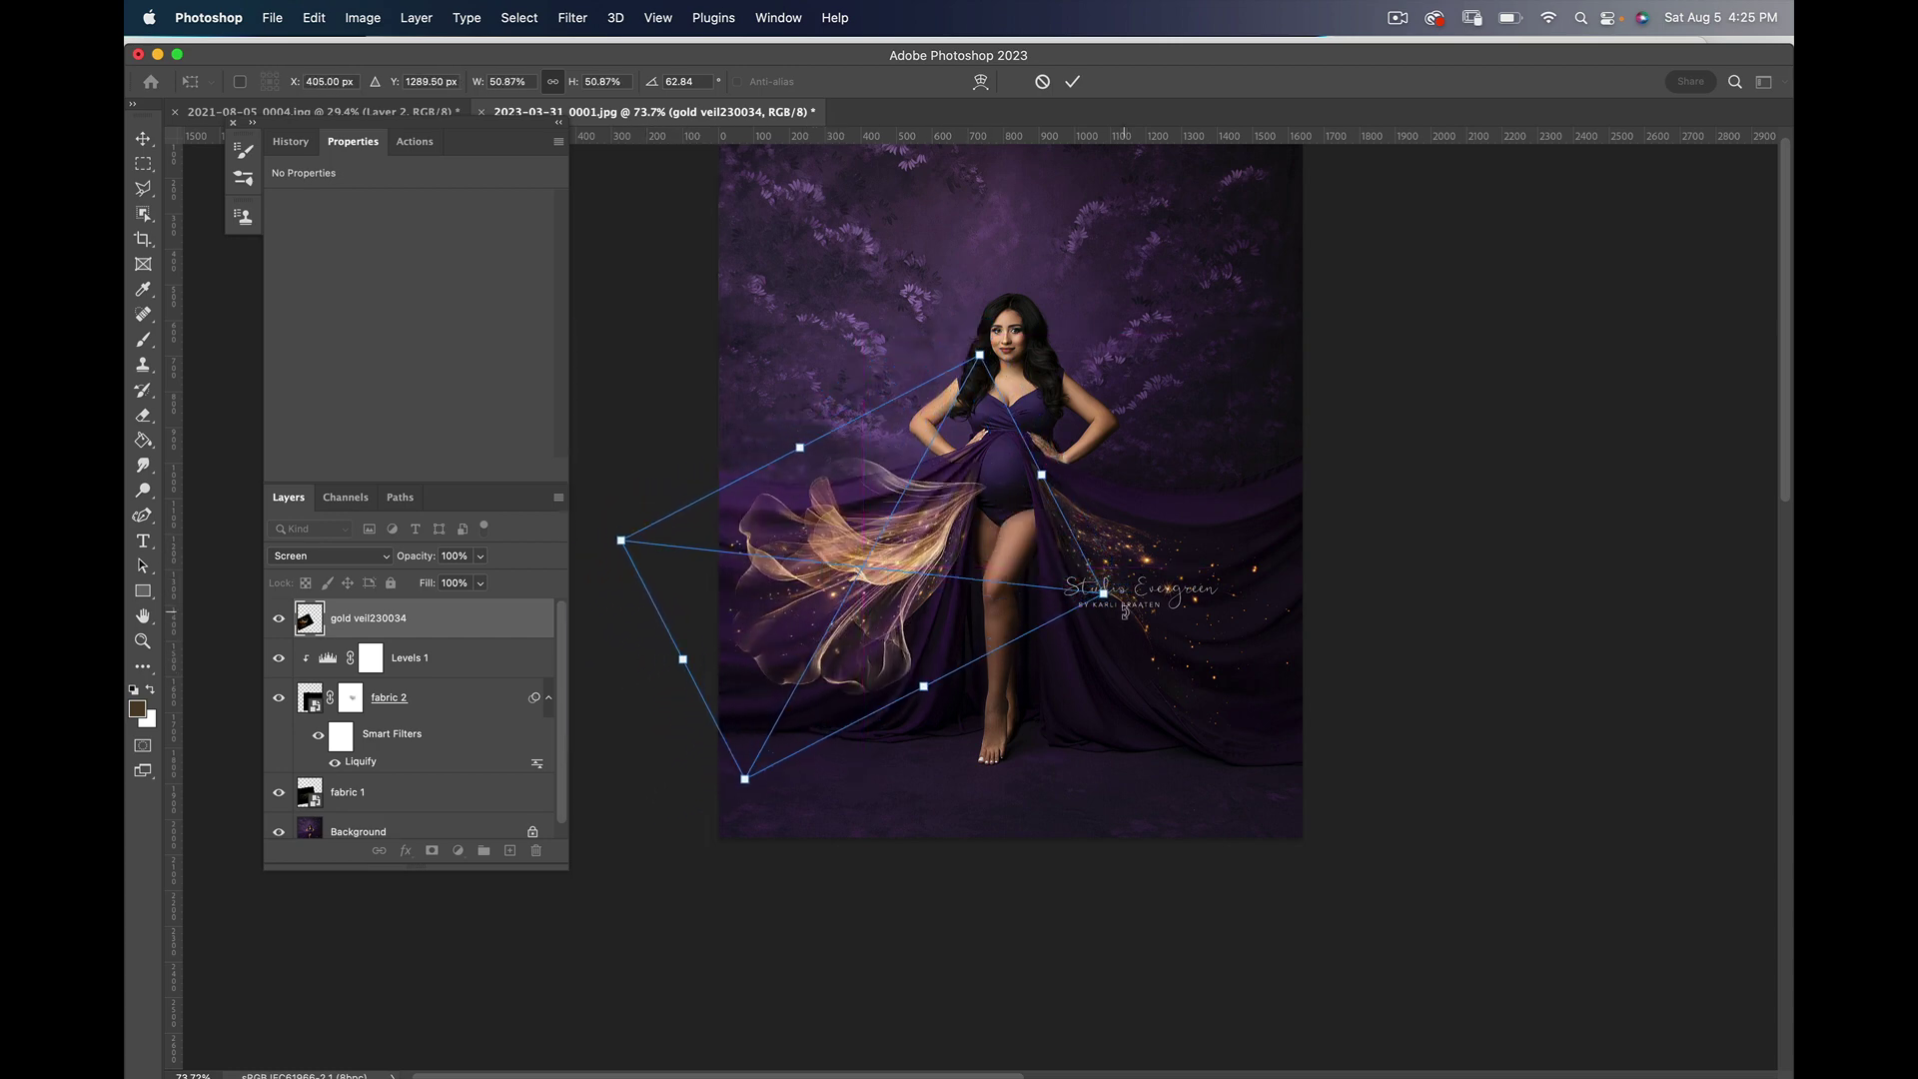
left_click_drag(1125, 611, 1107, 562)
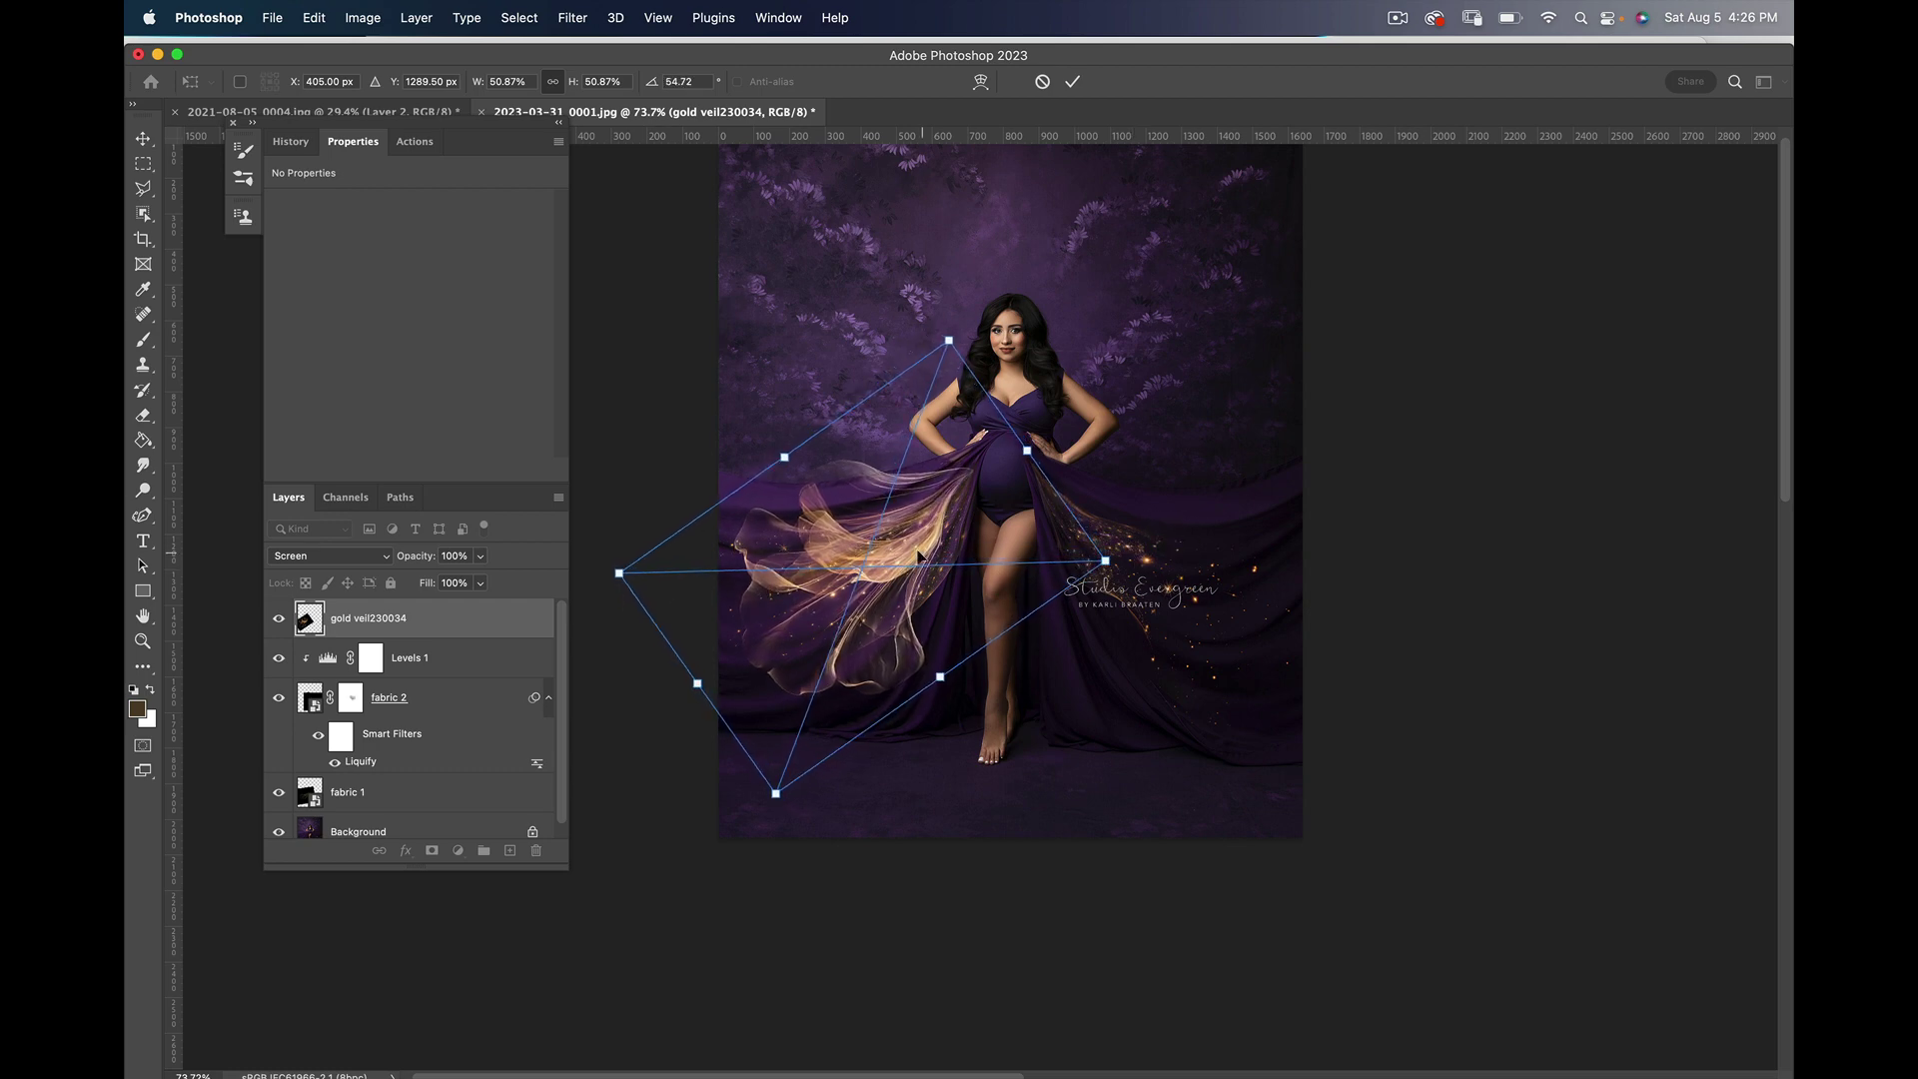
Step: Warp the first gold veil so its folds bend along the left train, then commit the warp
right_click(954, 507)
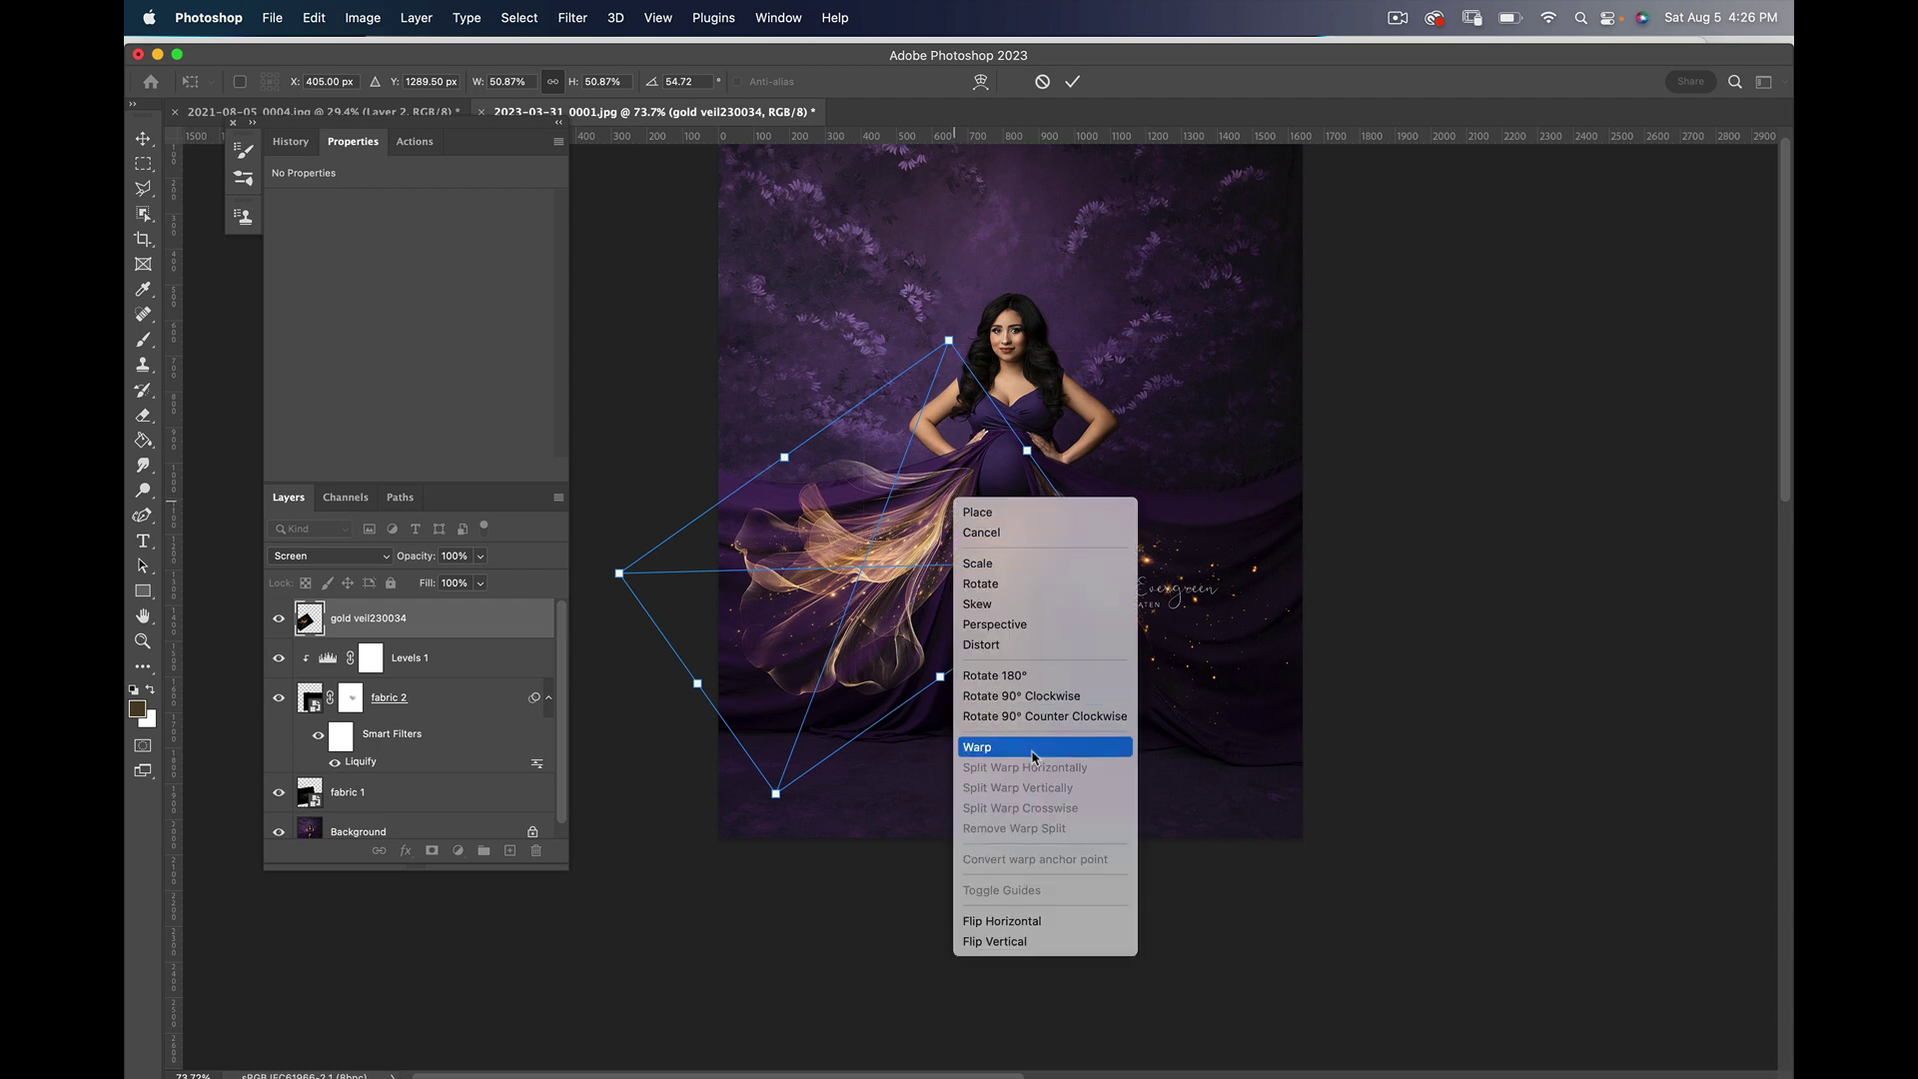
left_click(999, 747)
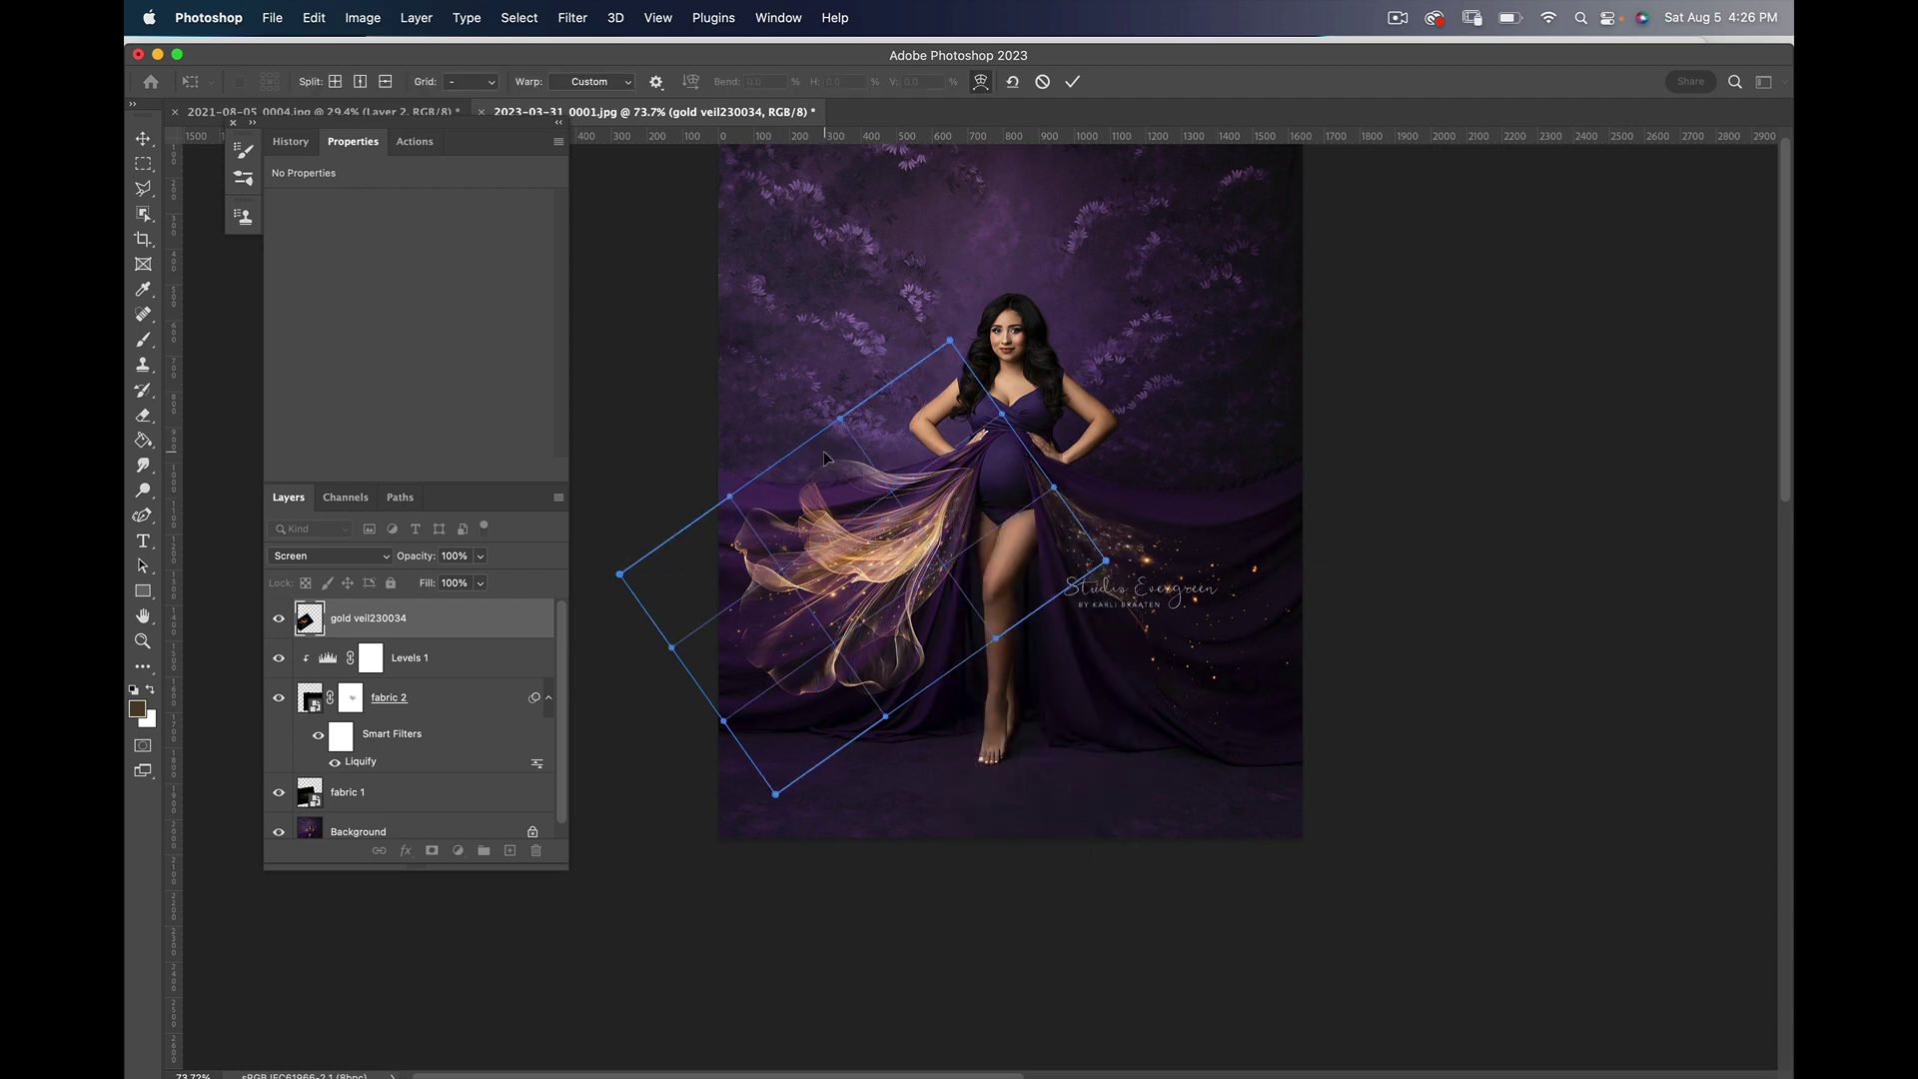
left_click_drag(823, 452, 825, 486)
left_click_drag(1057, 489, 1043, 350)
mouse_move(954, 432)
left_mouse_down()
mouse_move(1033, 436)
mouse_move(1034, 421)
mouse_move(938, 427)
left_mouse_up()
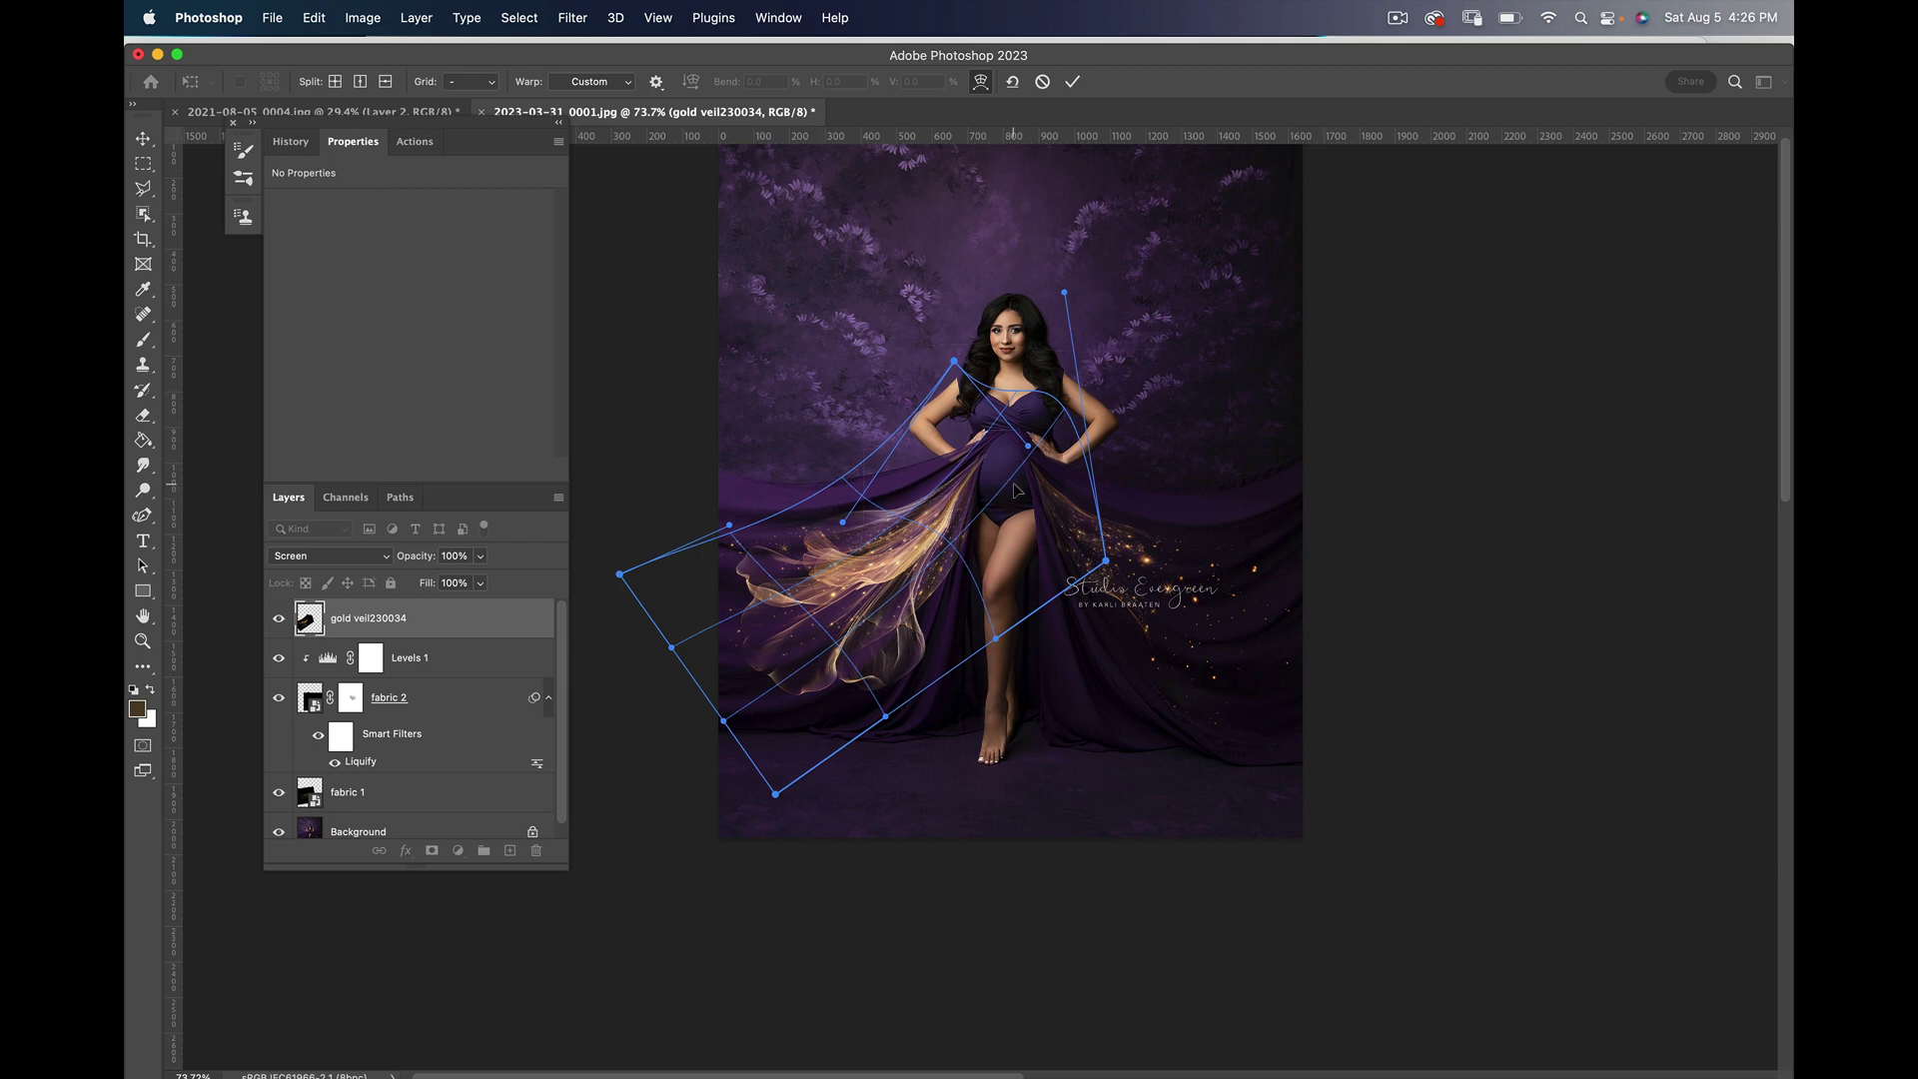
left_click_drag(1017, 489, 889, 674)
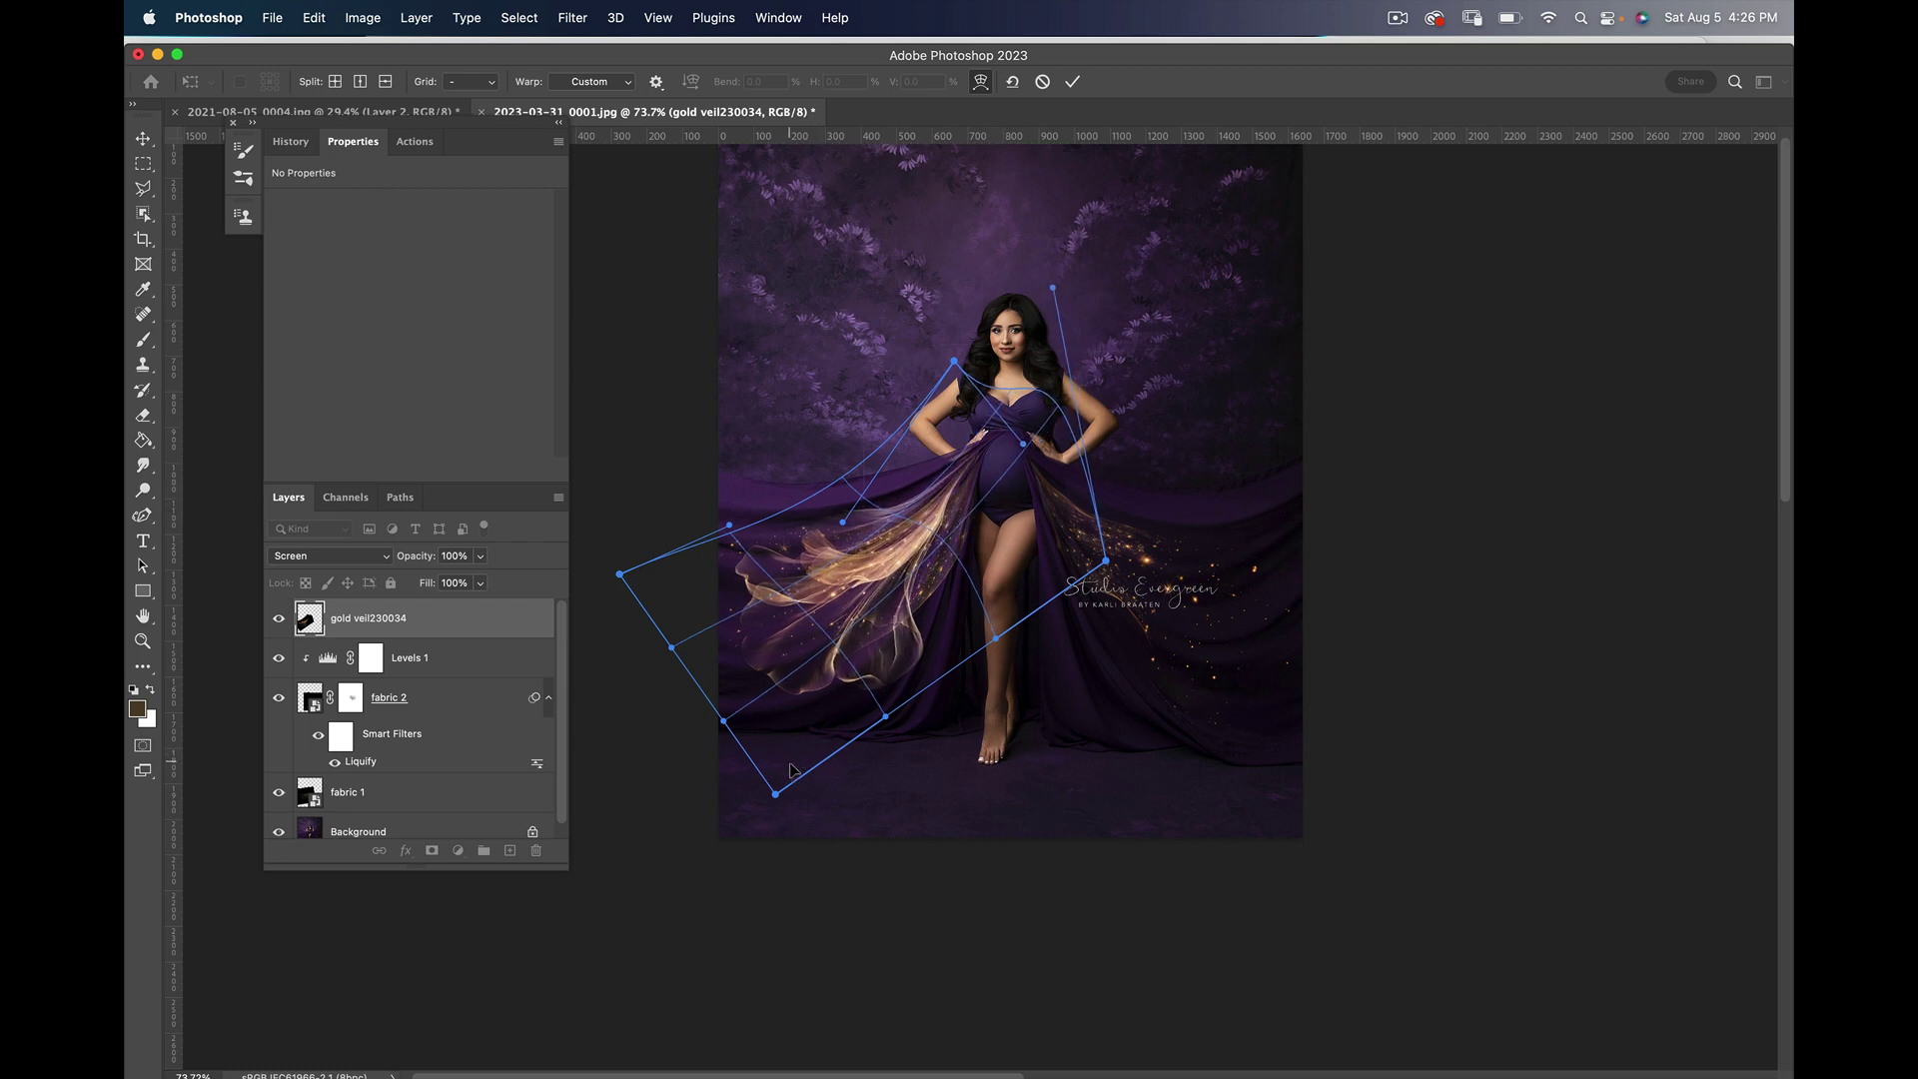
left_click_drag(791, 769, 763, 821)
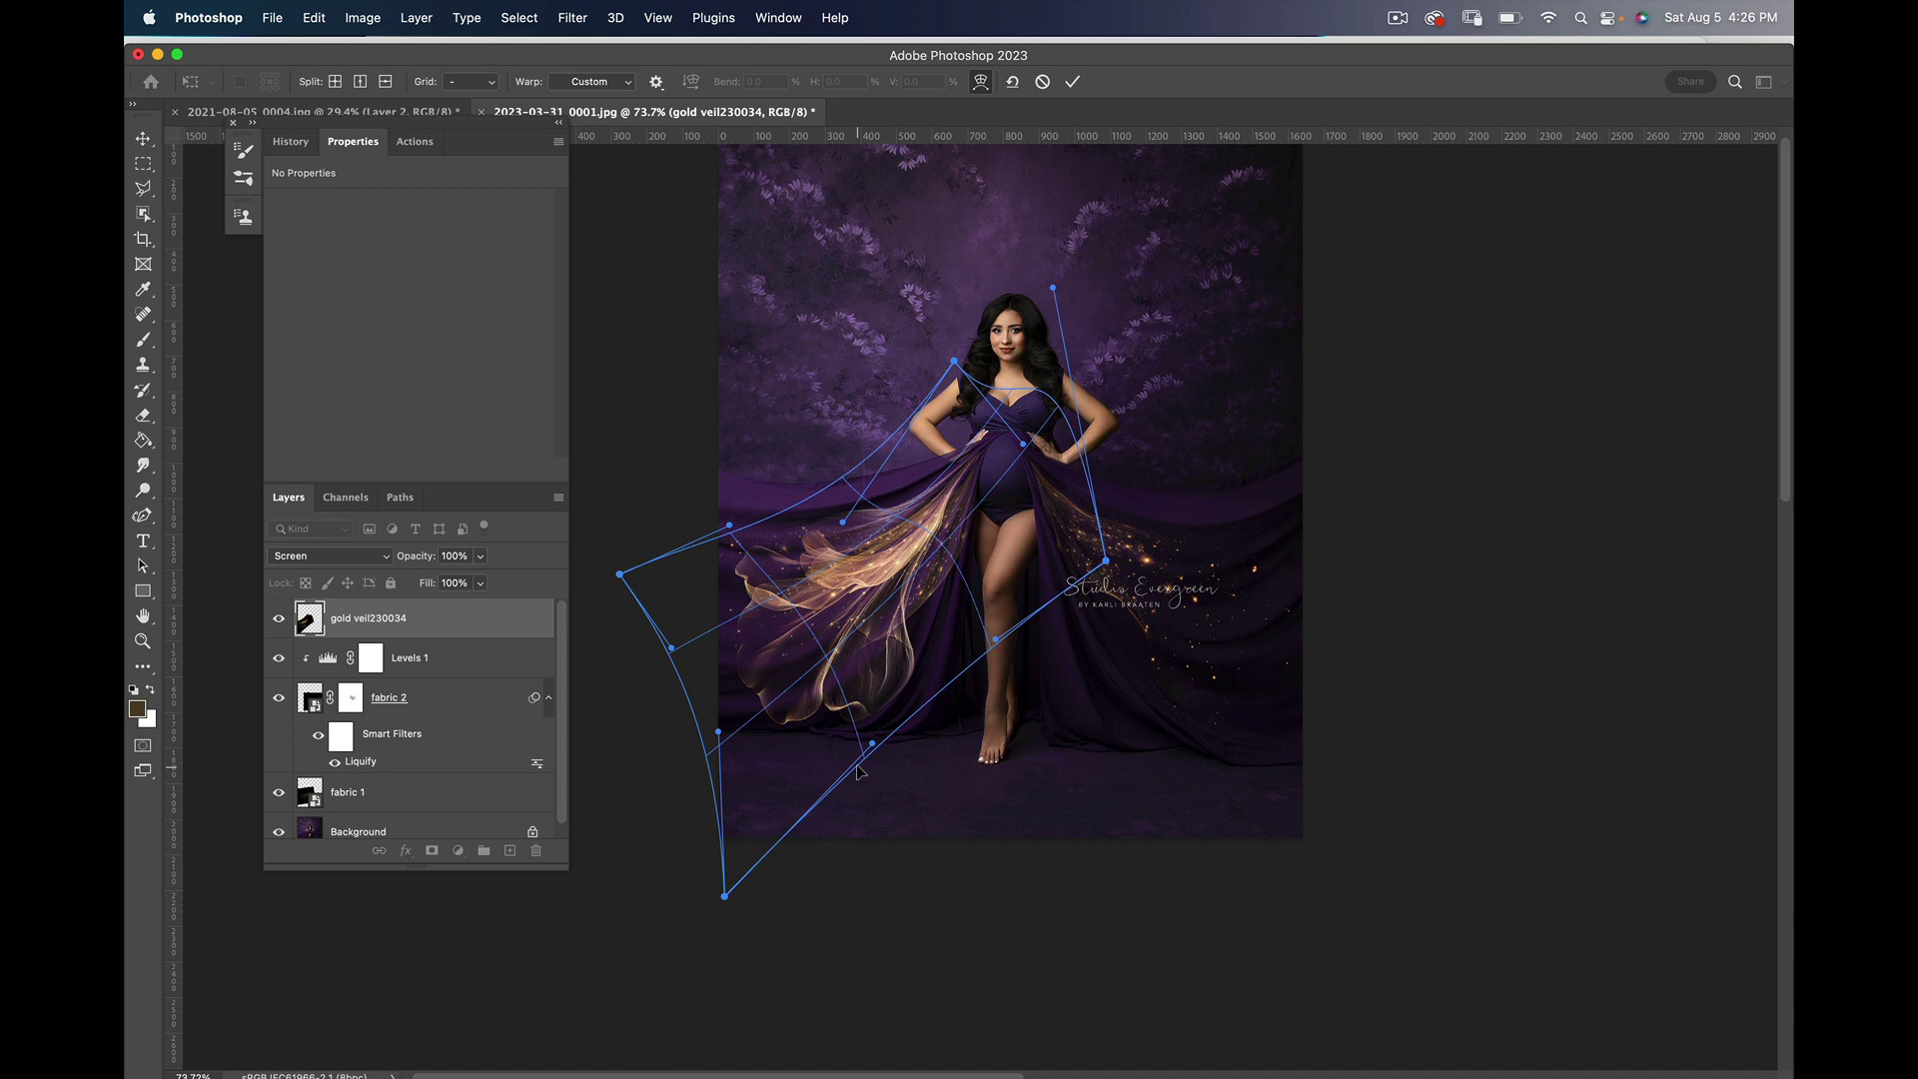
left_click_drag(880, 743, 902, 805)
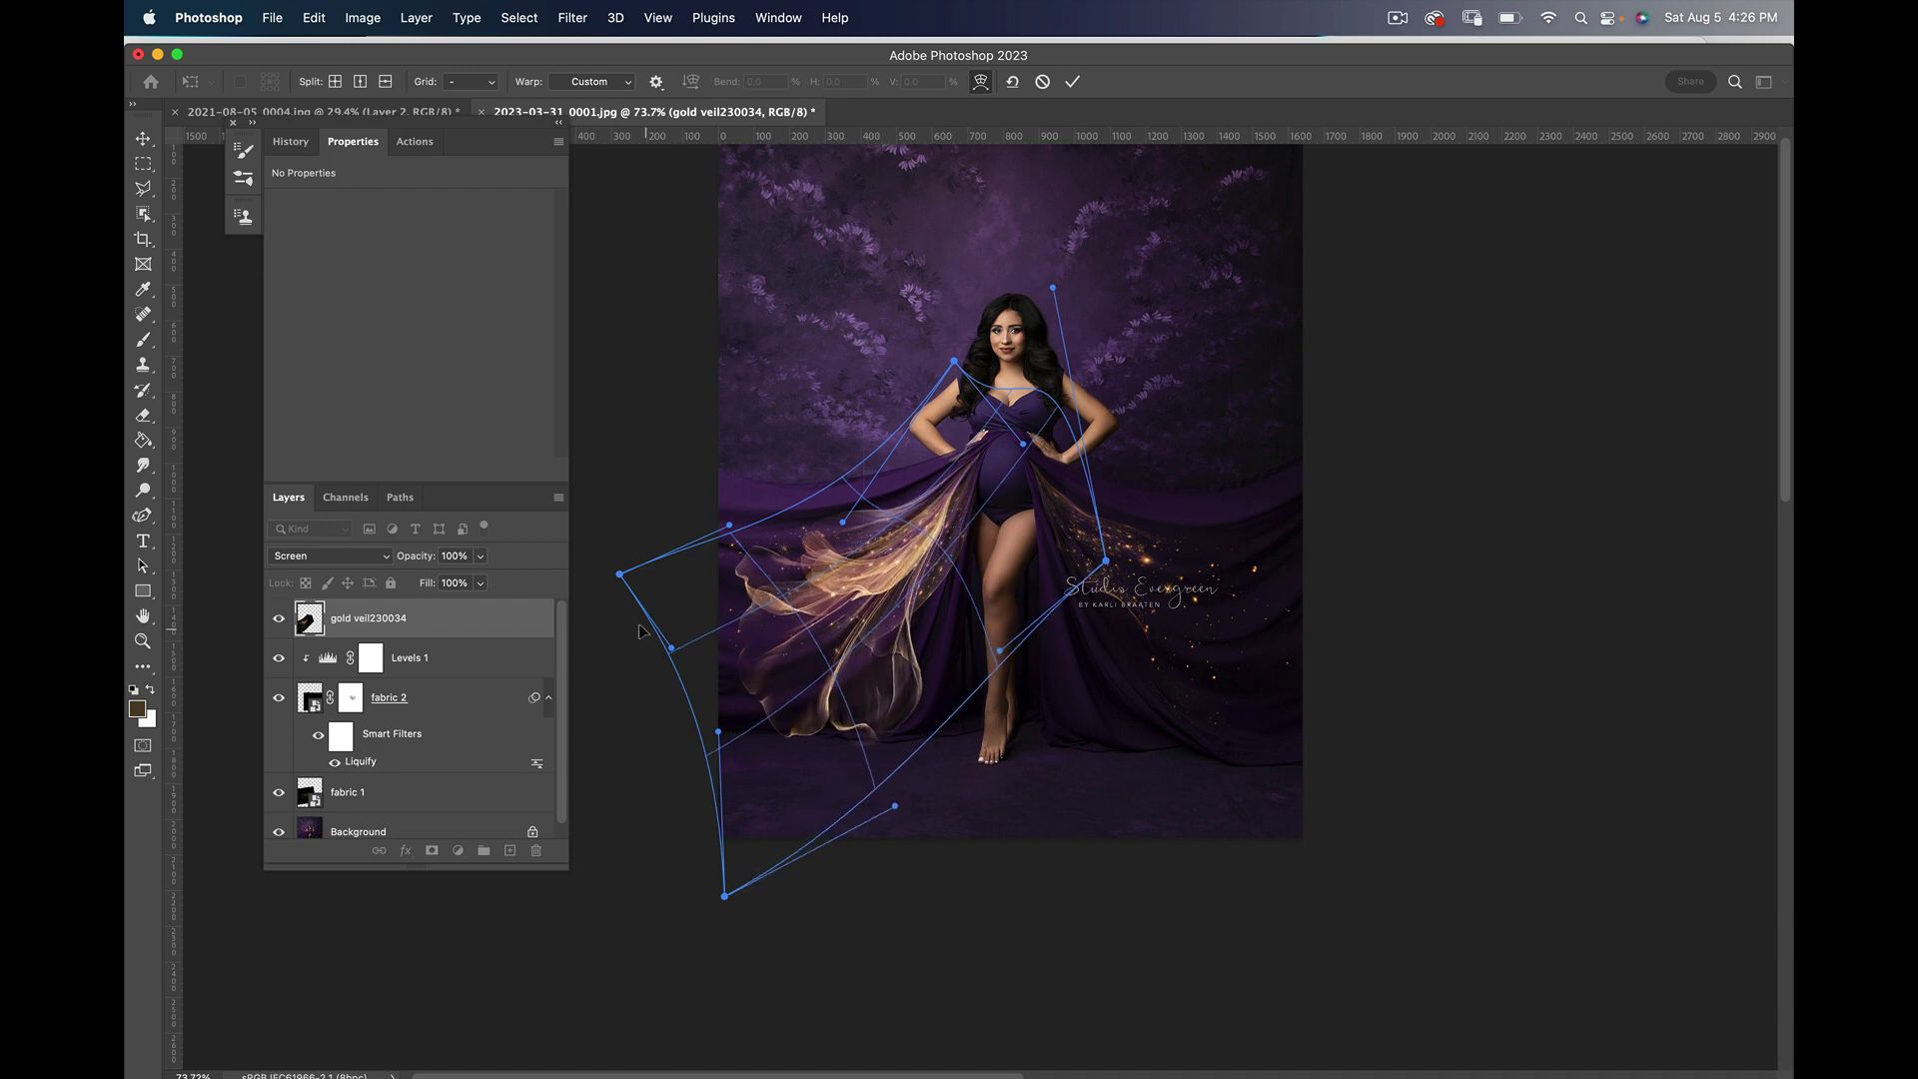
left_click_drag(687, 585, 623, 514)
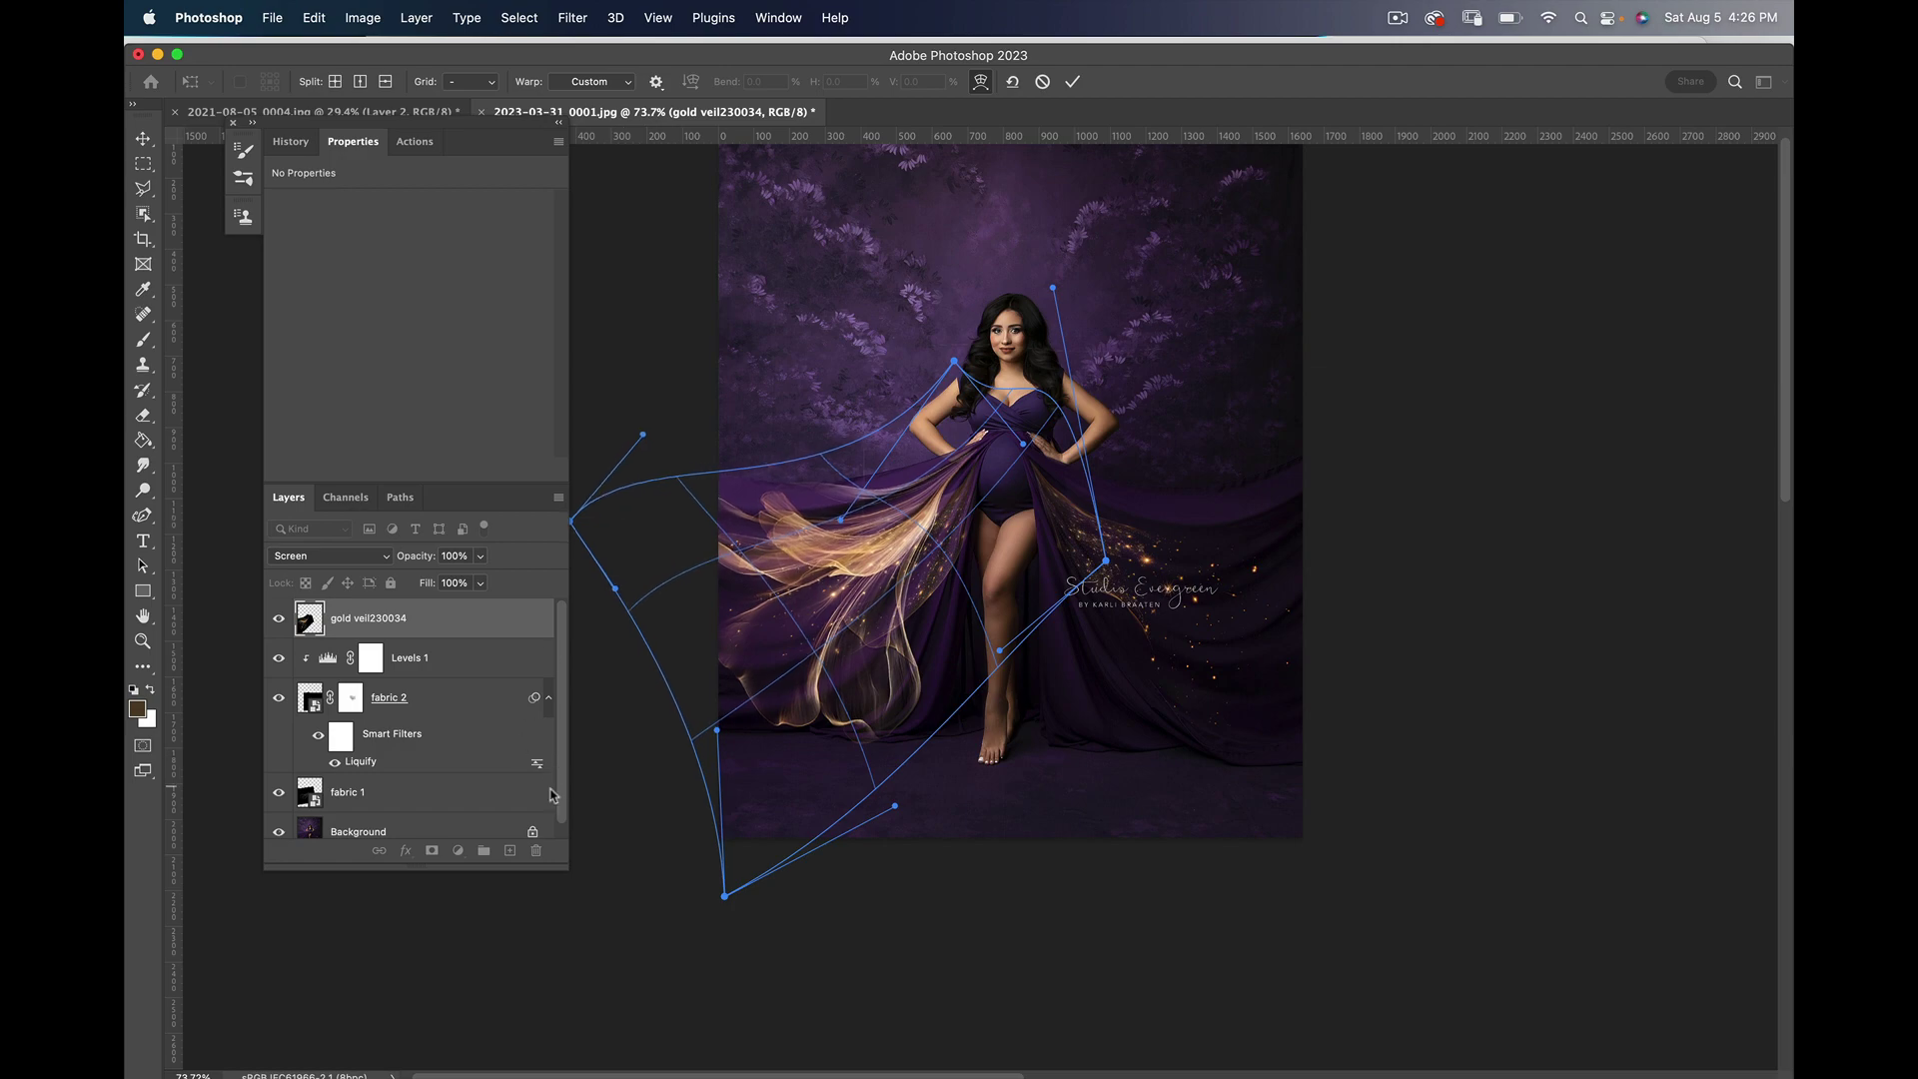
left_click(1075, 83)
Step: Lower the first gold veil's opacity to 62%
key("z")
left_click_drag(899, 462, 707, 493)
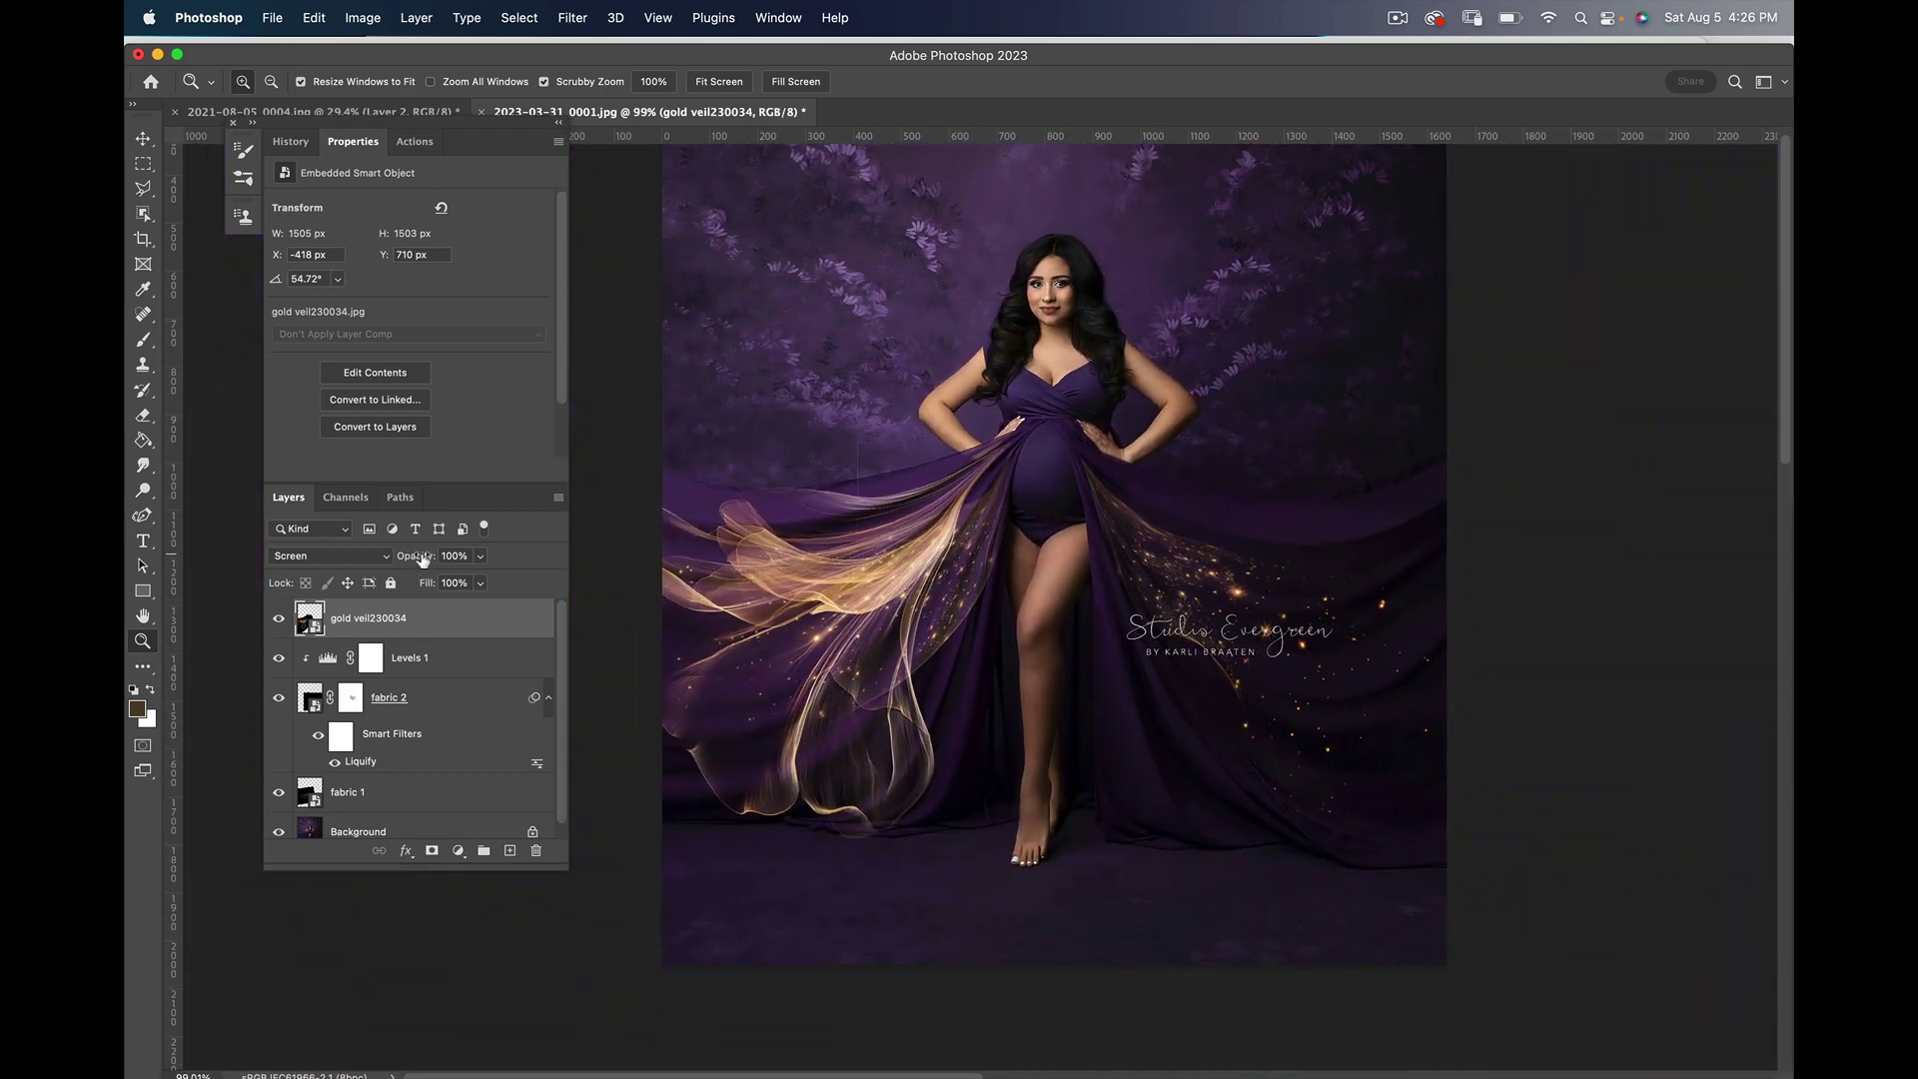
left_click_drag(421, 559, 413, 555)
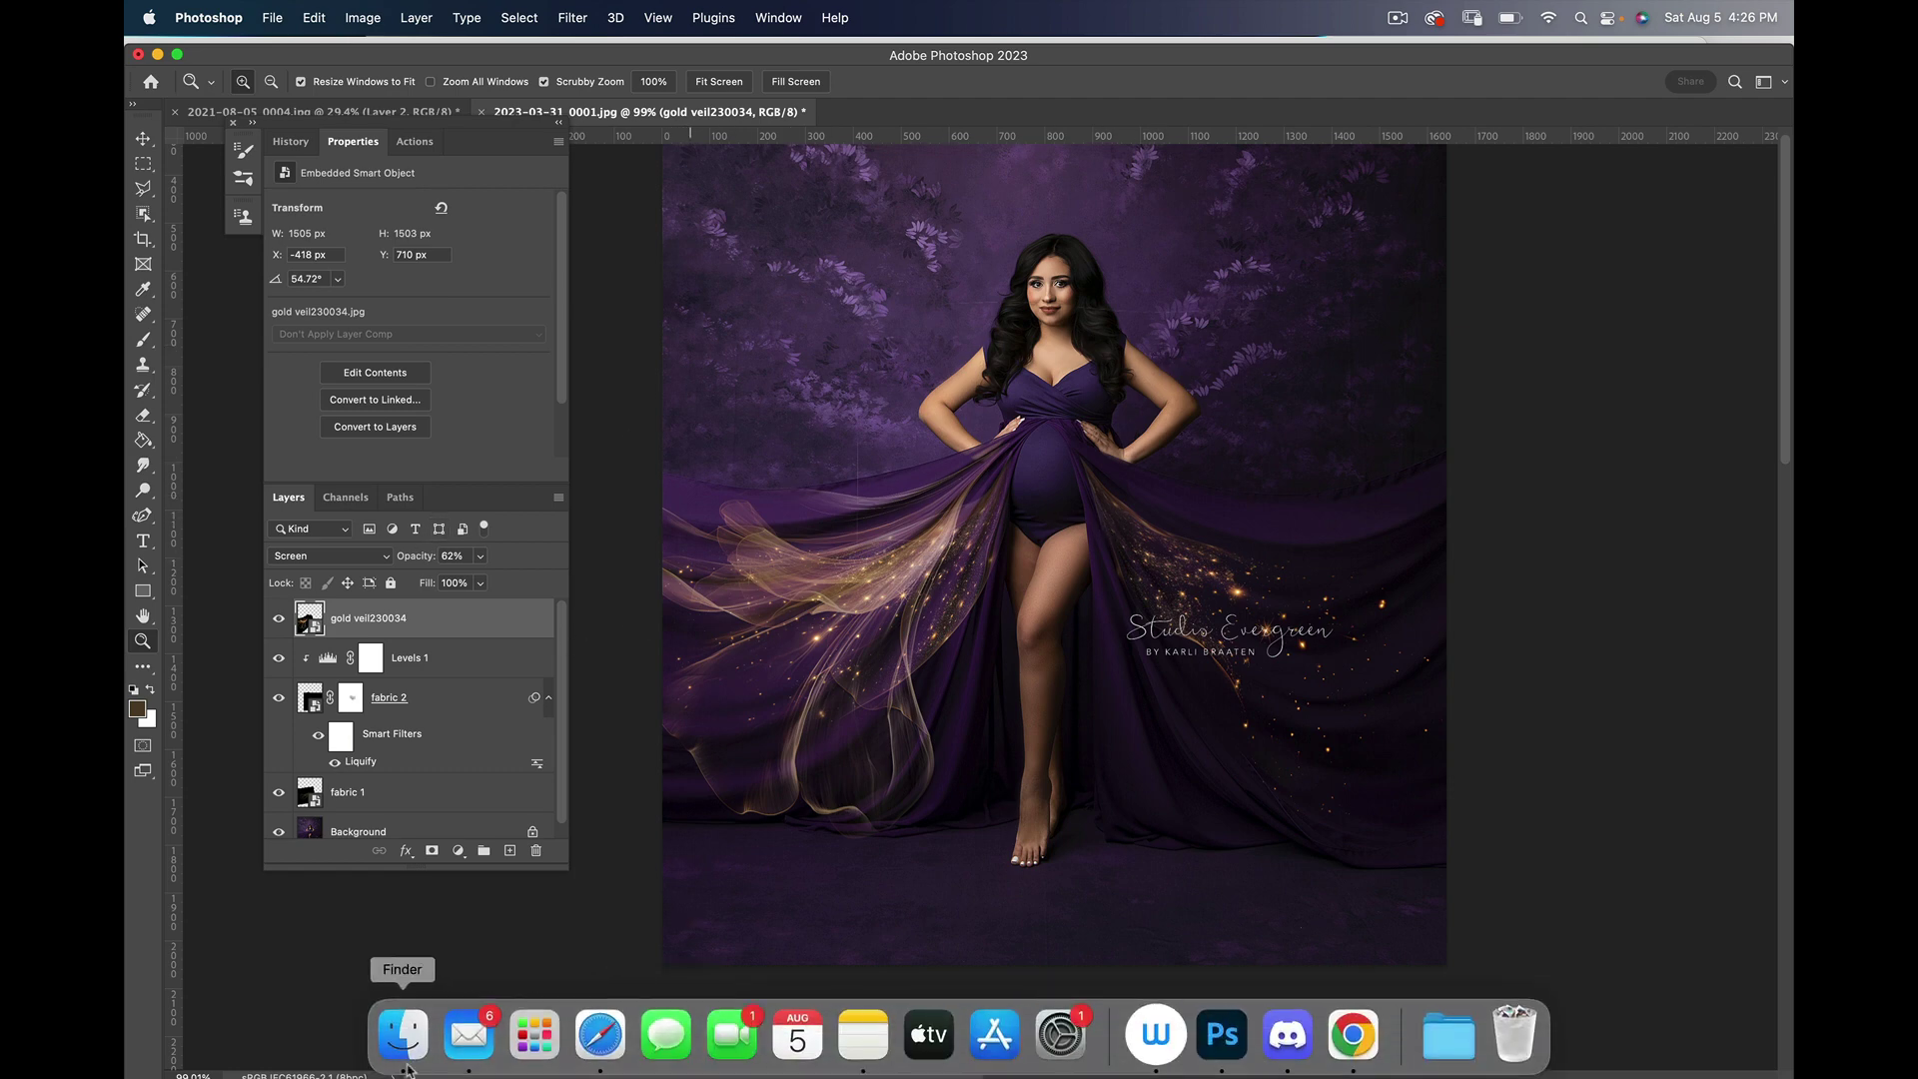
Step: Drag gold veil230037.jpg from Finder onto the canvas as a second veil
left_click(399, 1032)
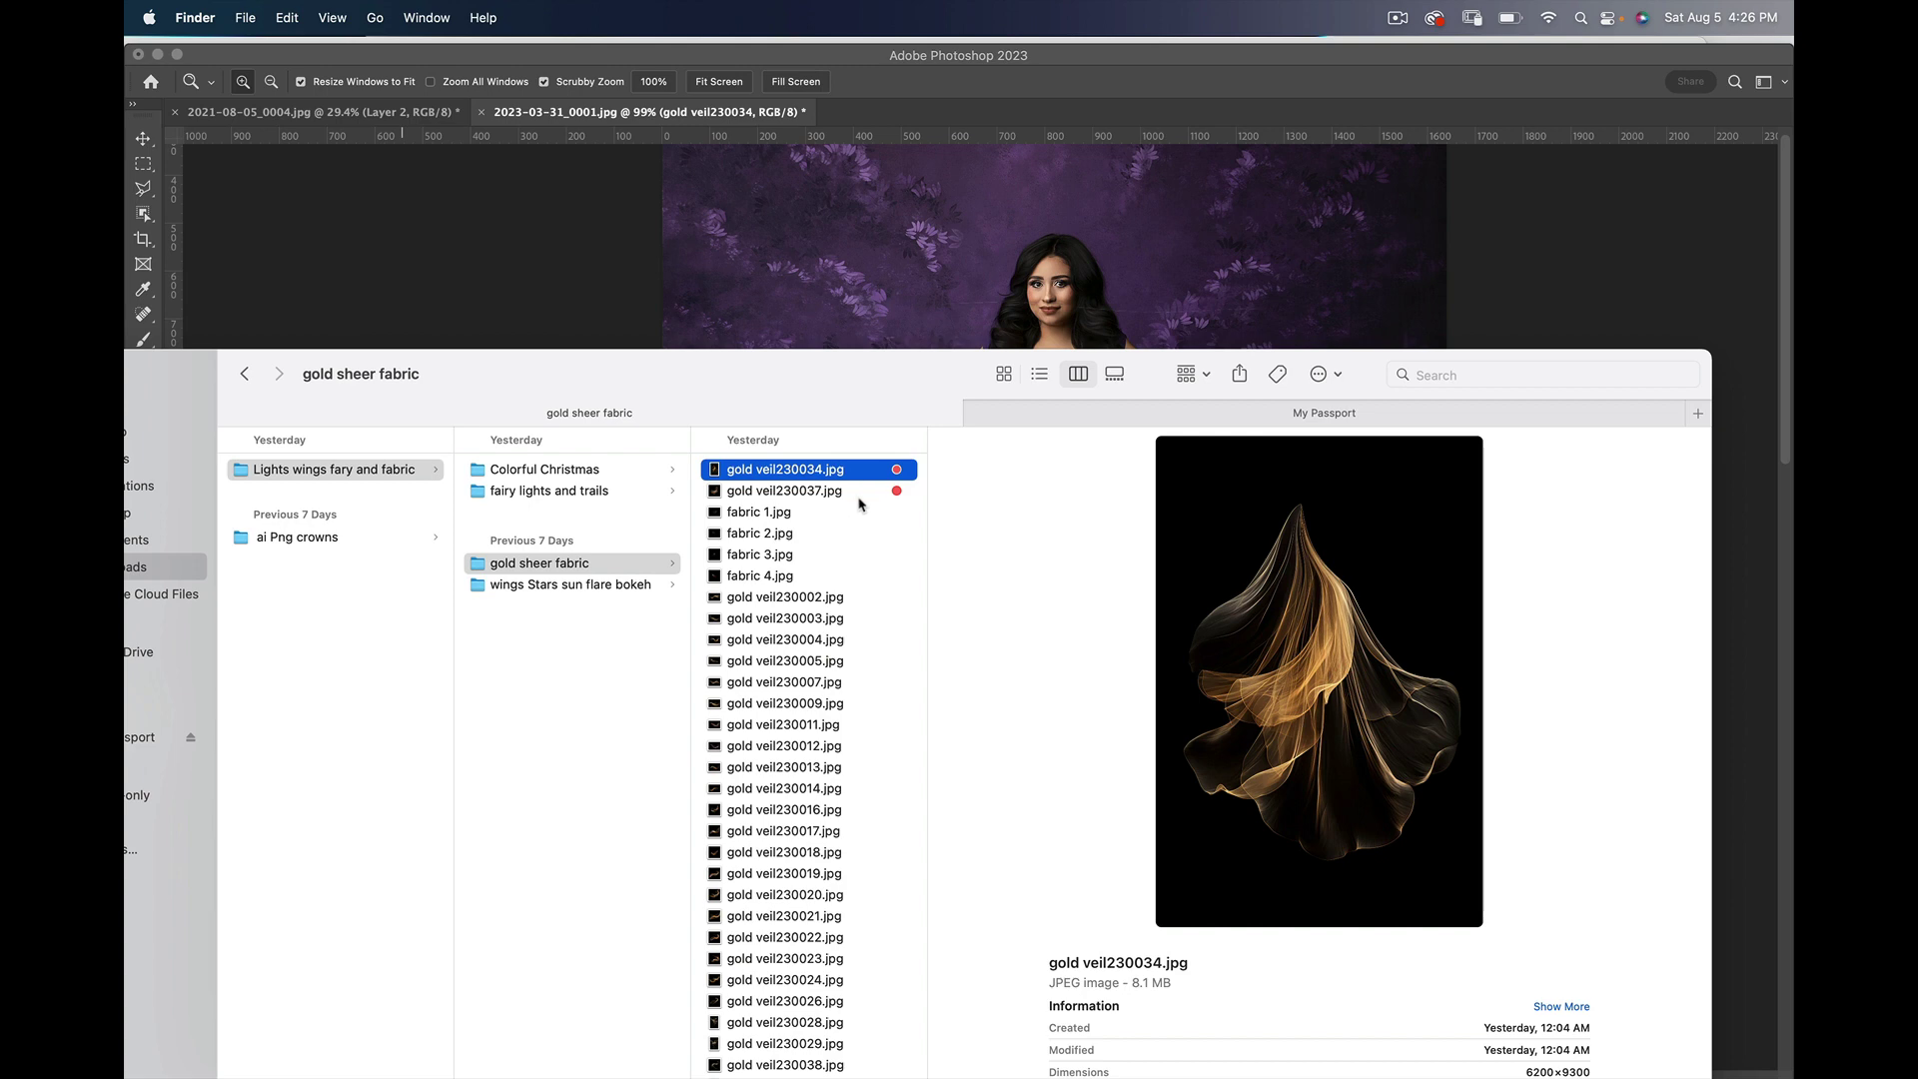
left_click(861, 494)
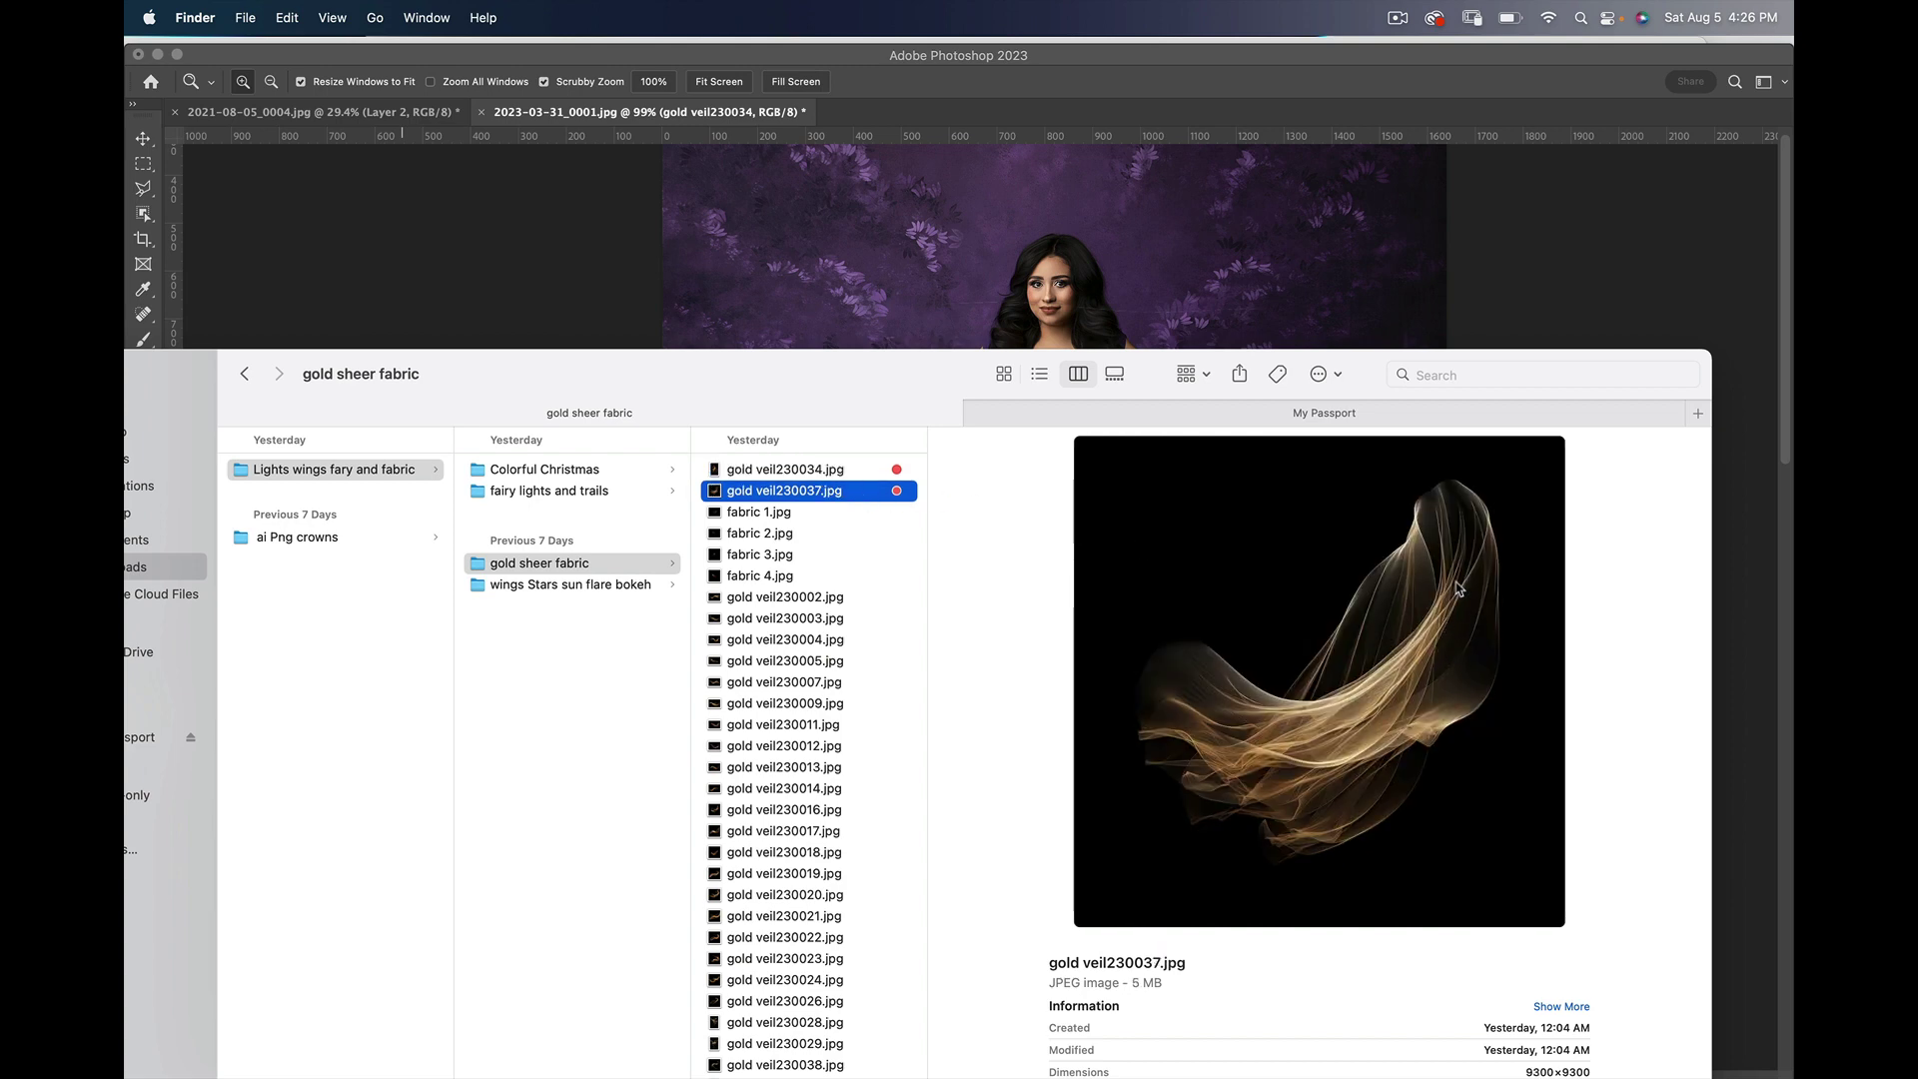
left_click_drag(1458, 590, 1229, 256)
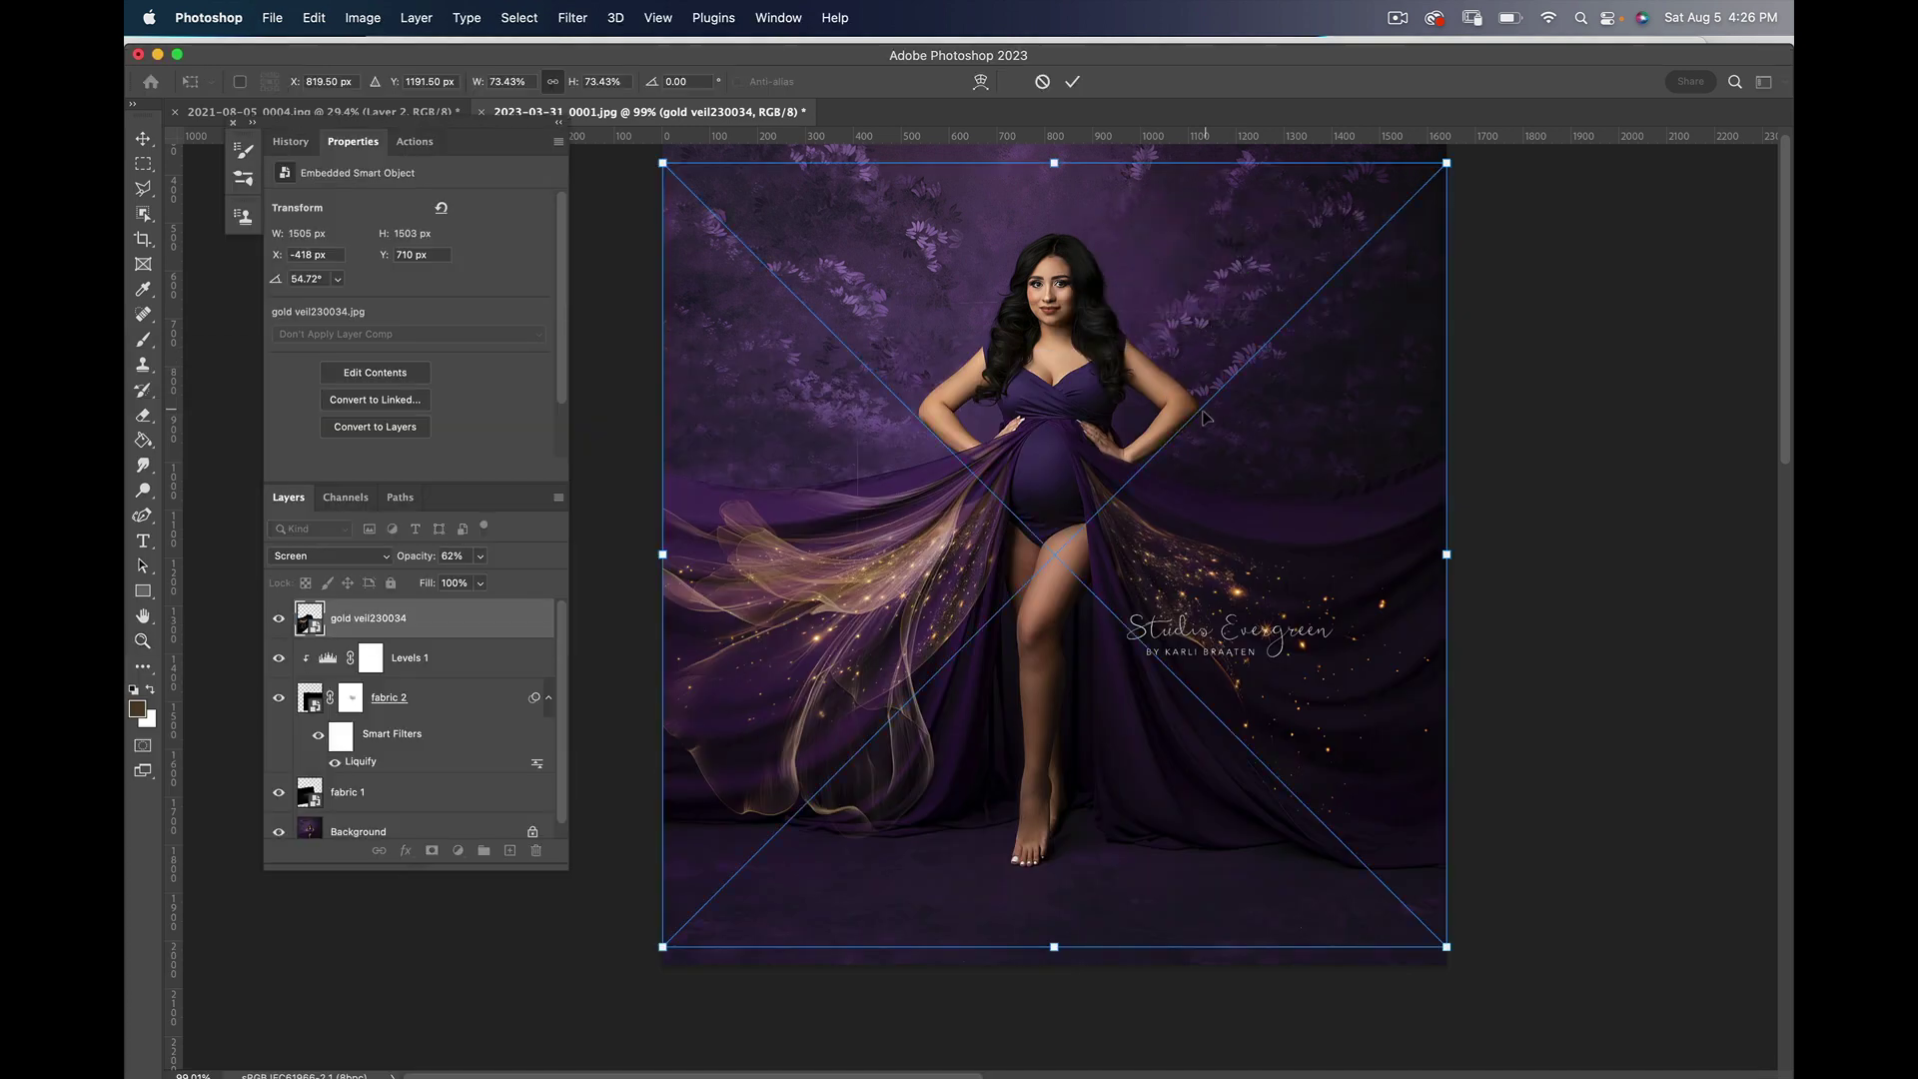
Step: Set the gold veil230037 layer to Screen blend mode and flip it horizontally
left_click(347, 564)
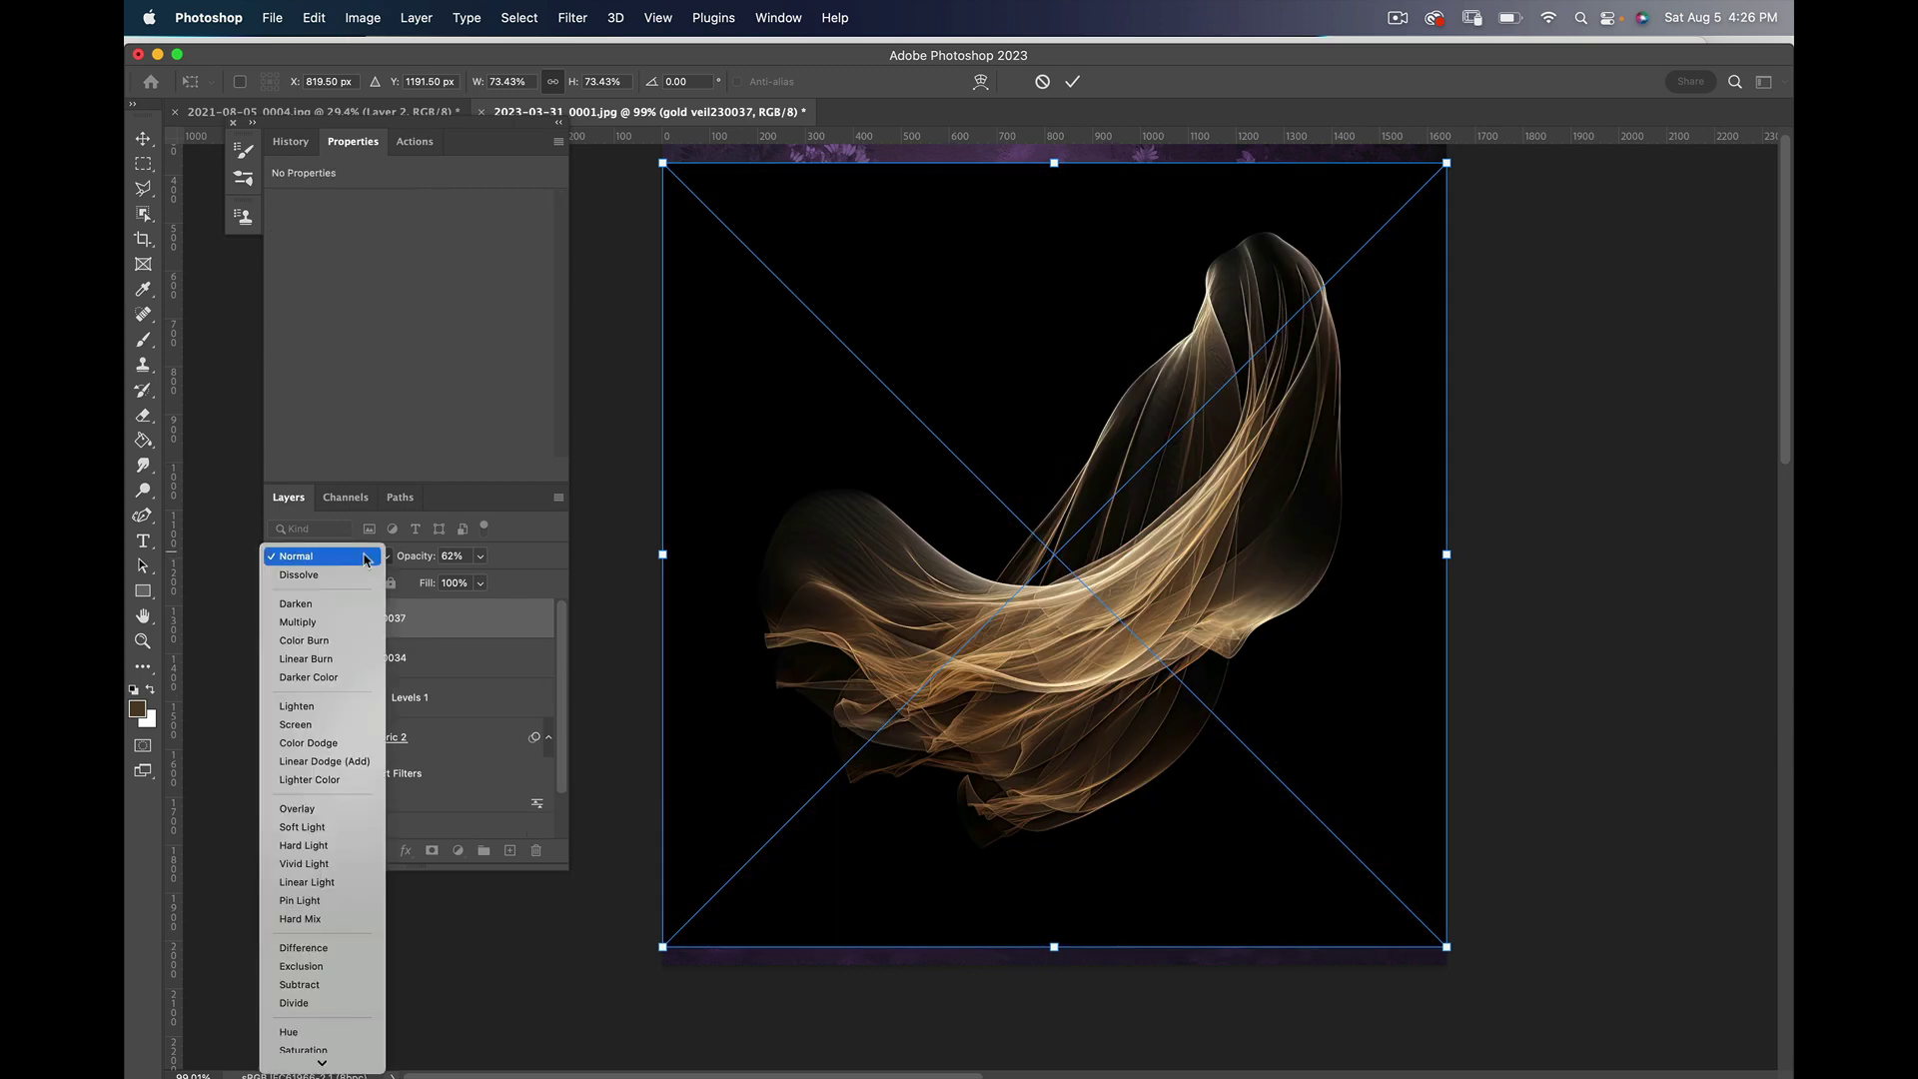
left_click(309, 727)
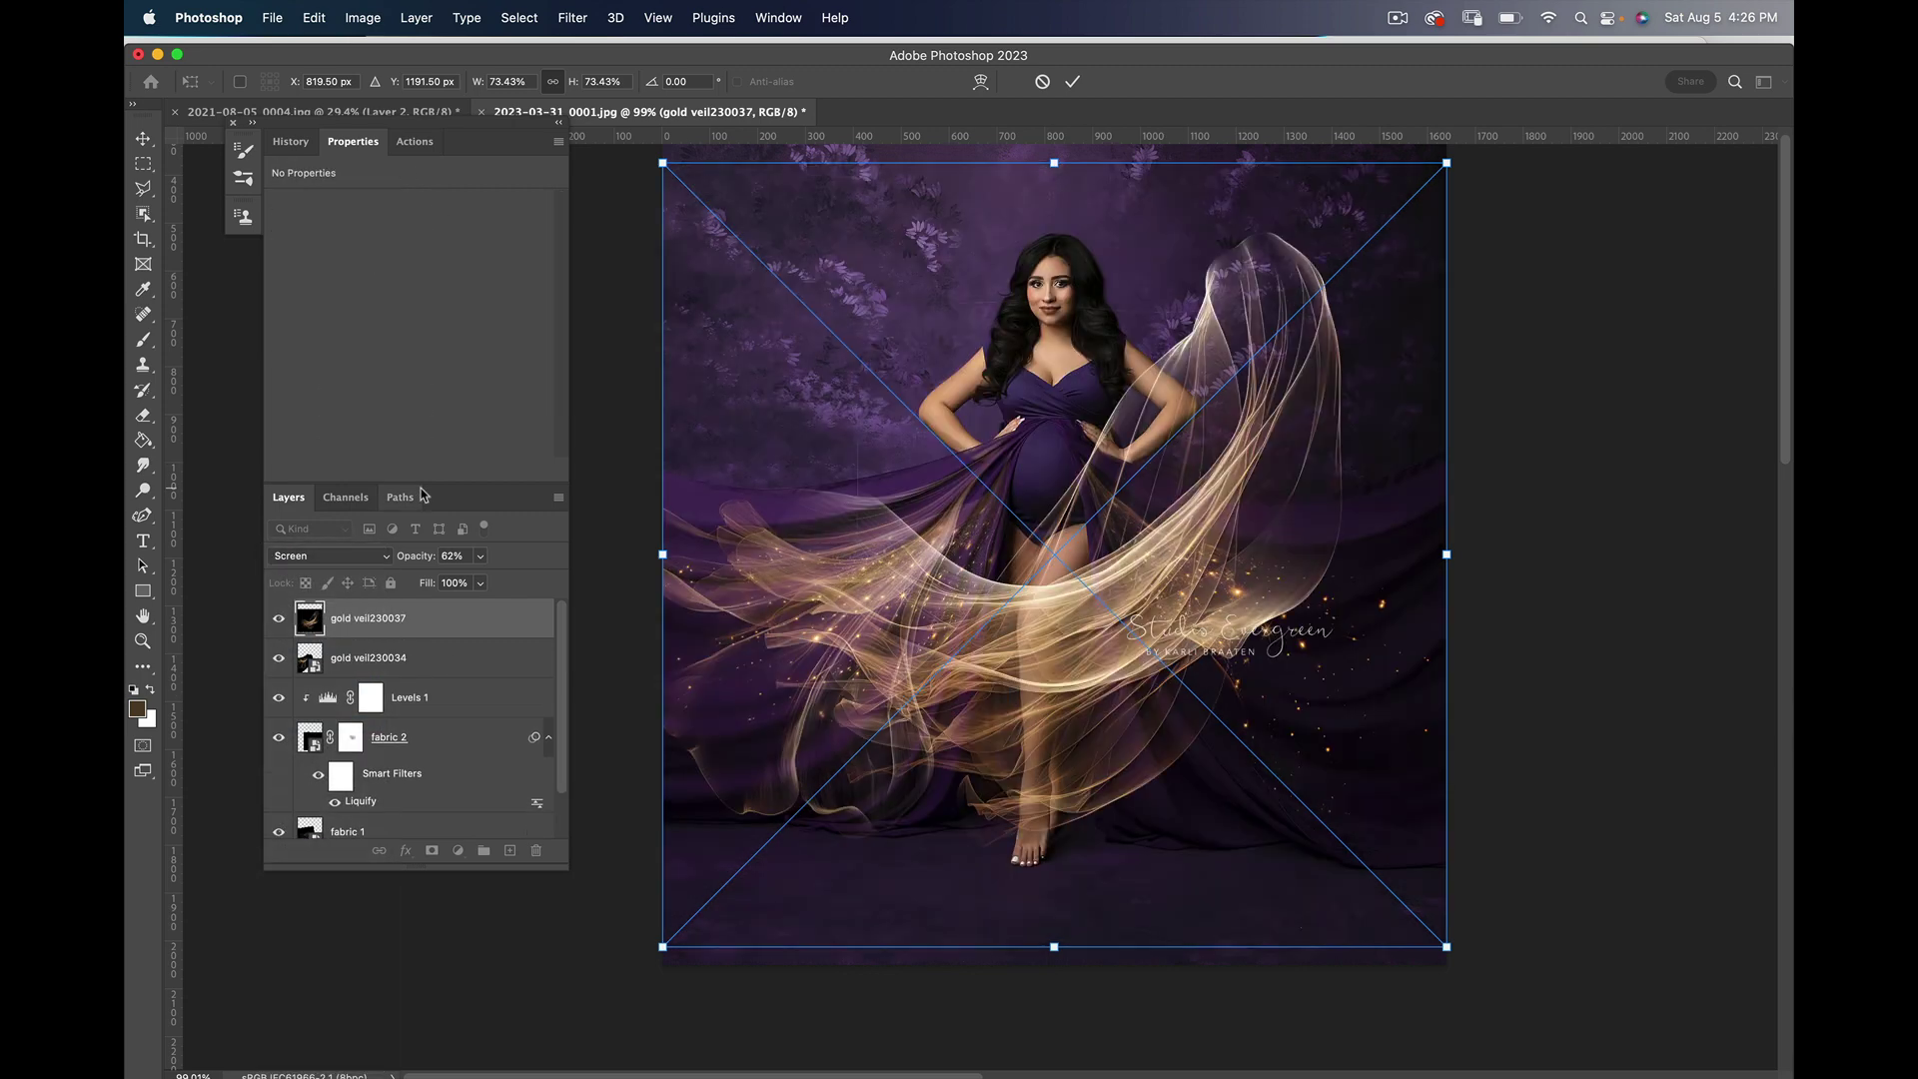
right_click(910, 612)
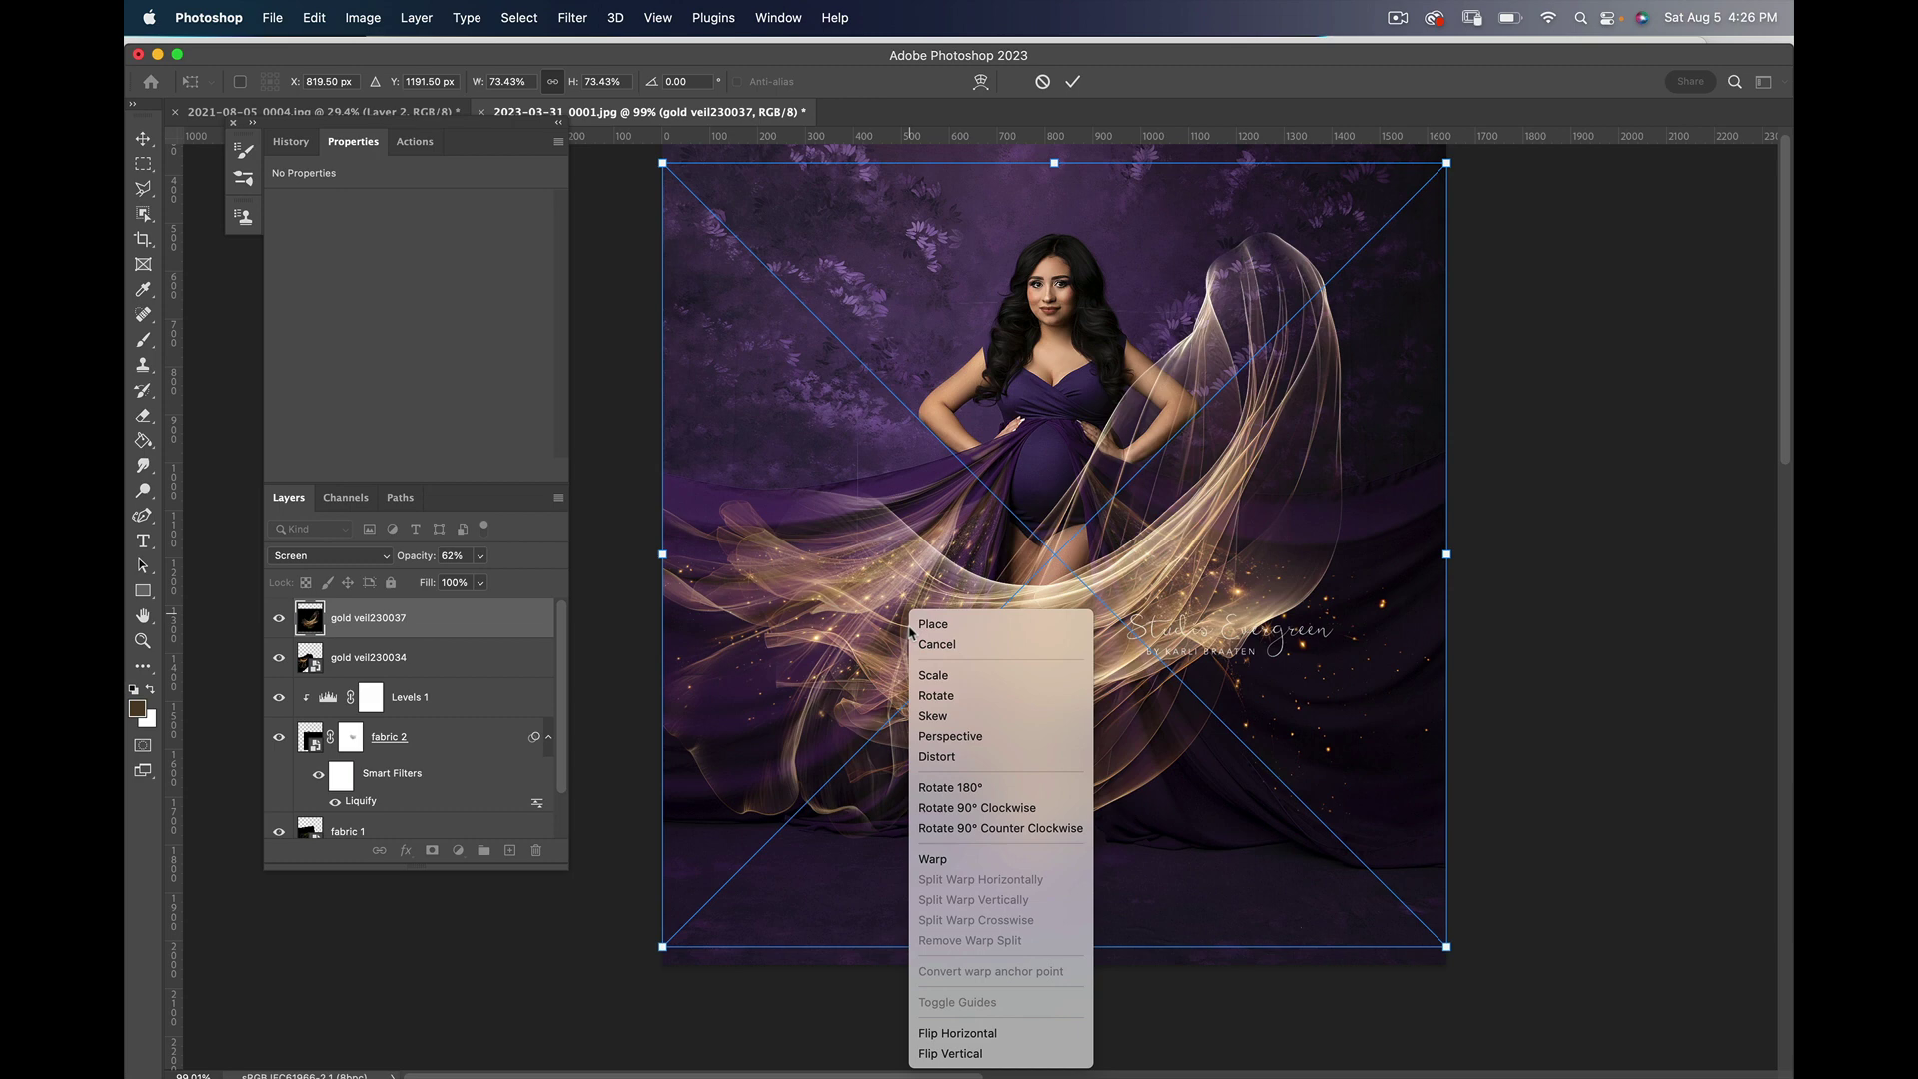
left_click(989, 1034)
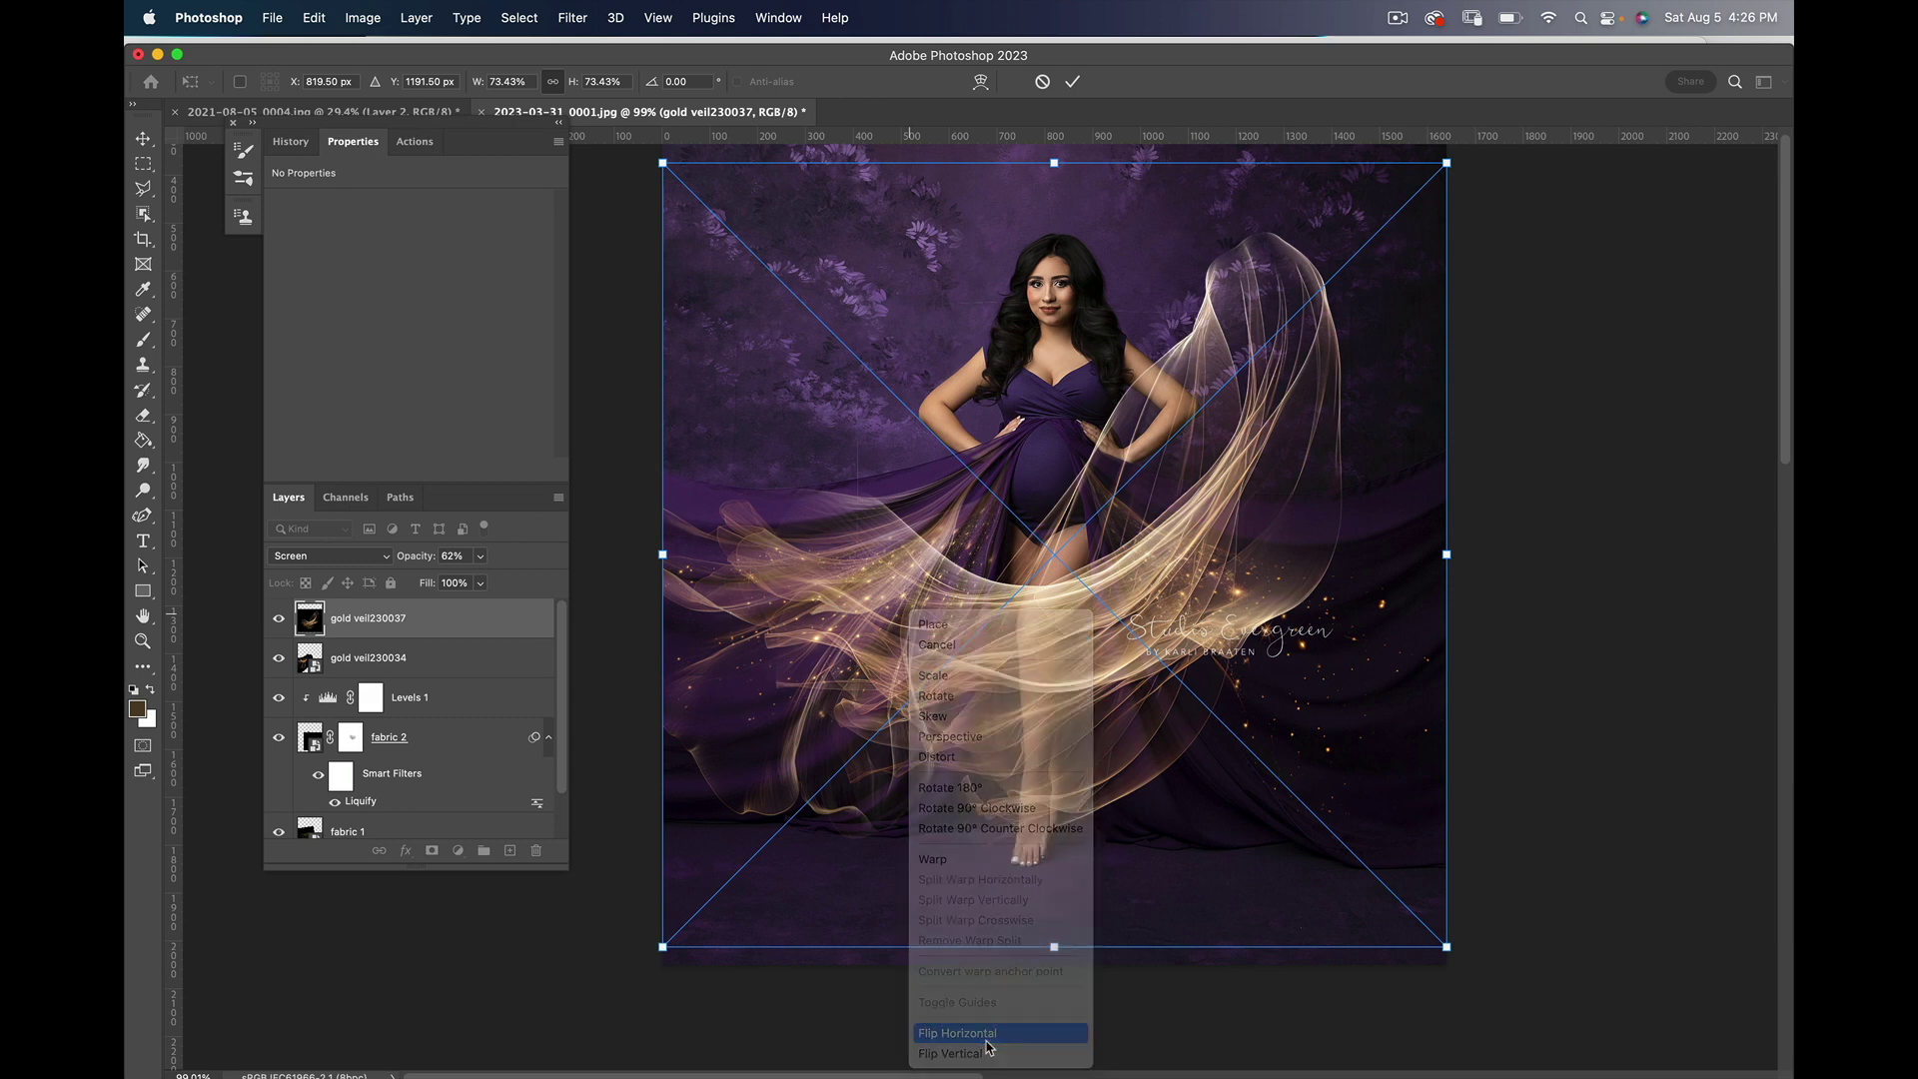
Step: Scale the second veil to about 49% and position it over the right train
left_click_drag(1016, 796, 1284, 835)
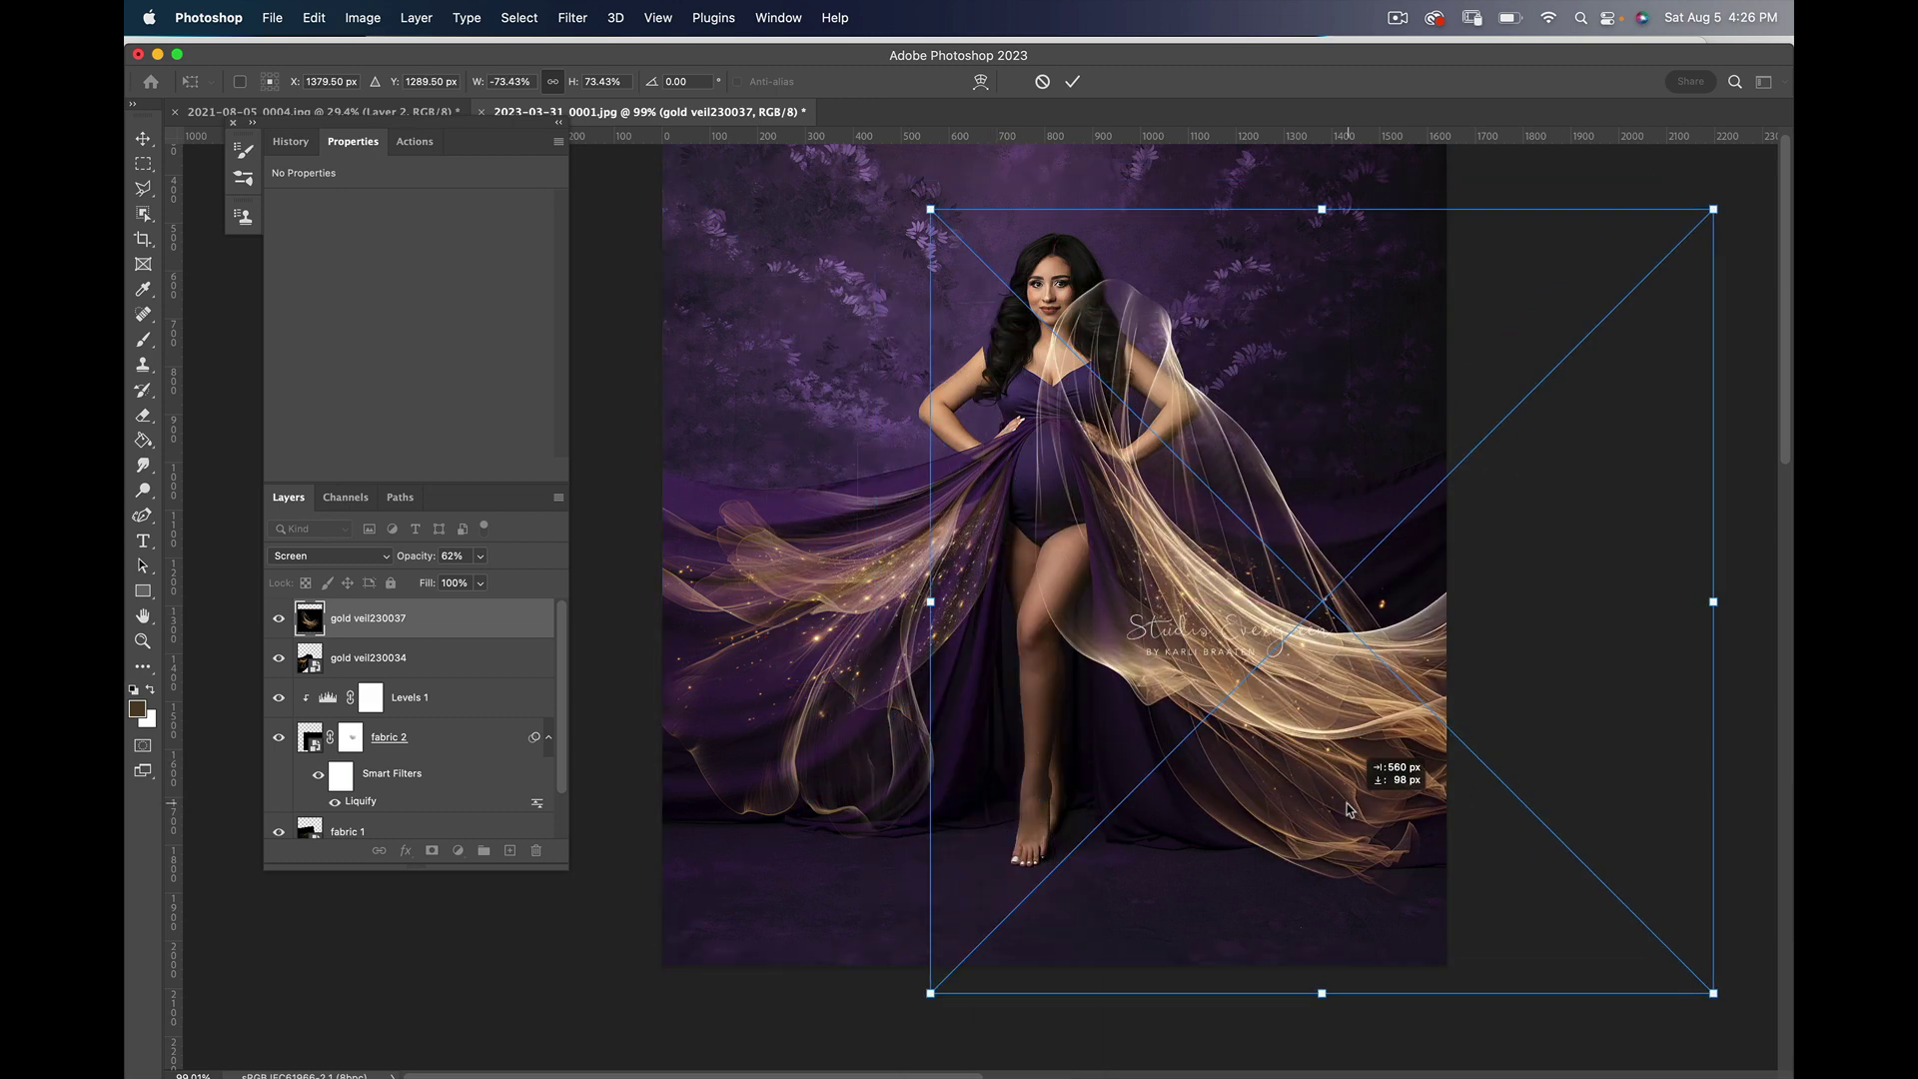
left_click_drag(1715, 201, 1478, 440)
left_click_drag(1361, 595, 1423, 506)
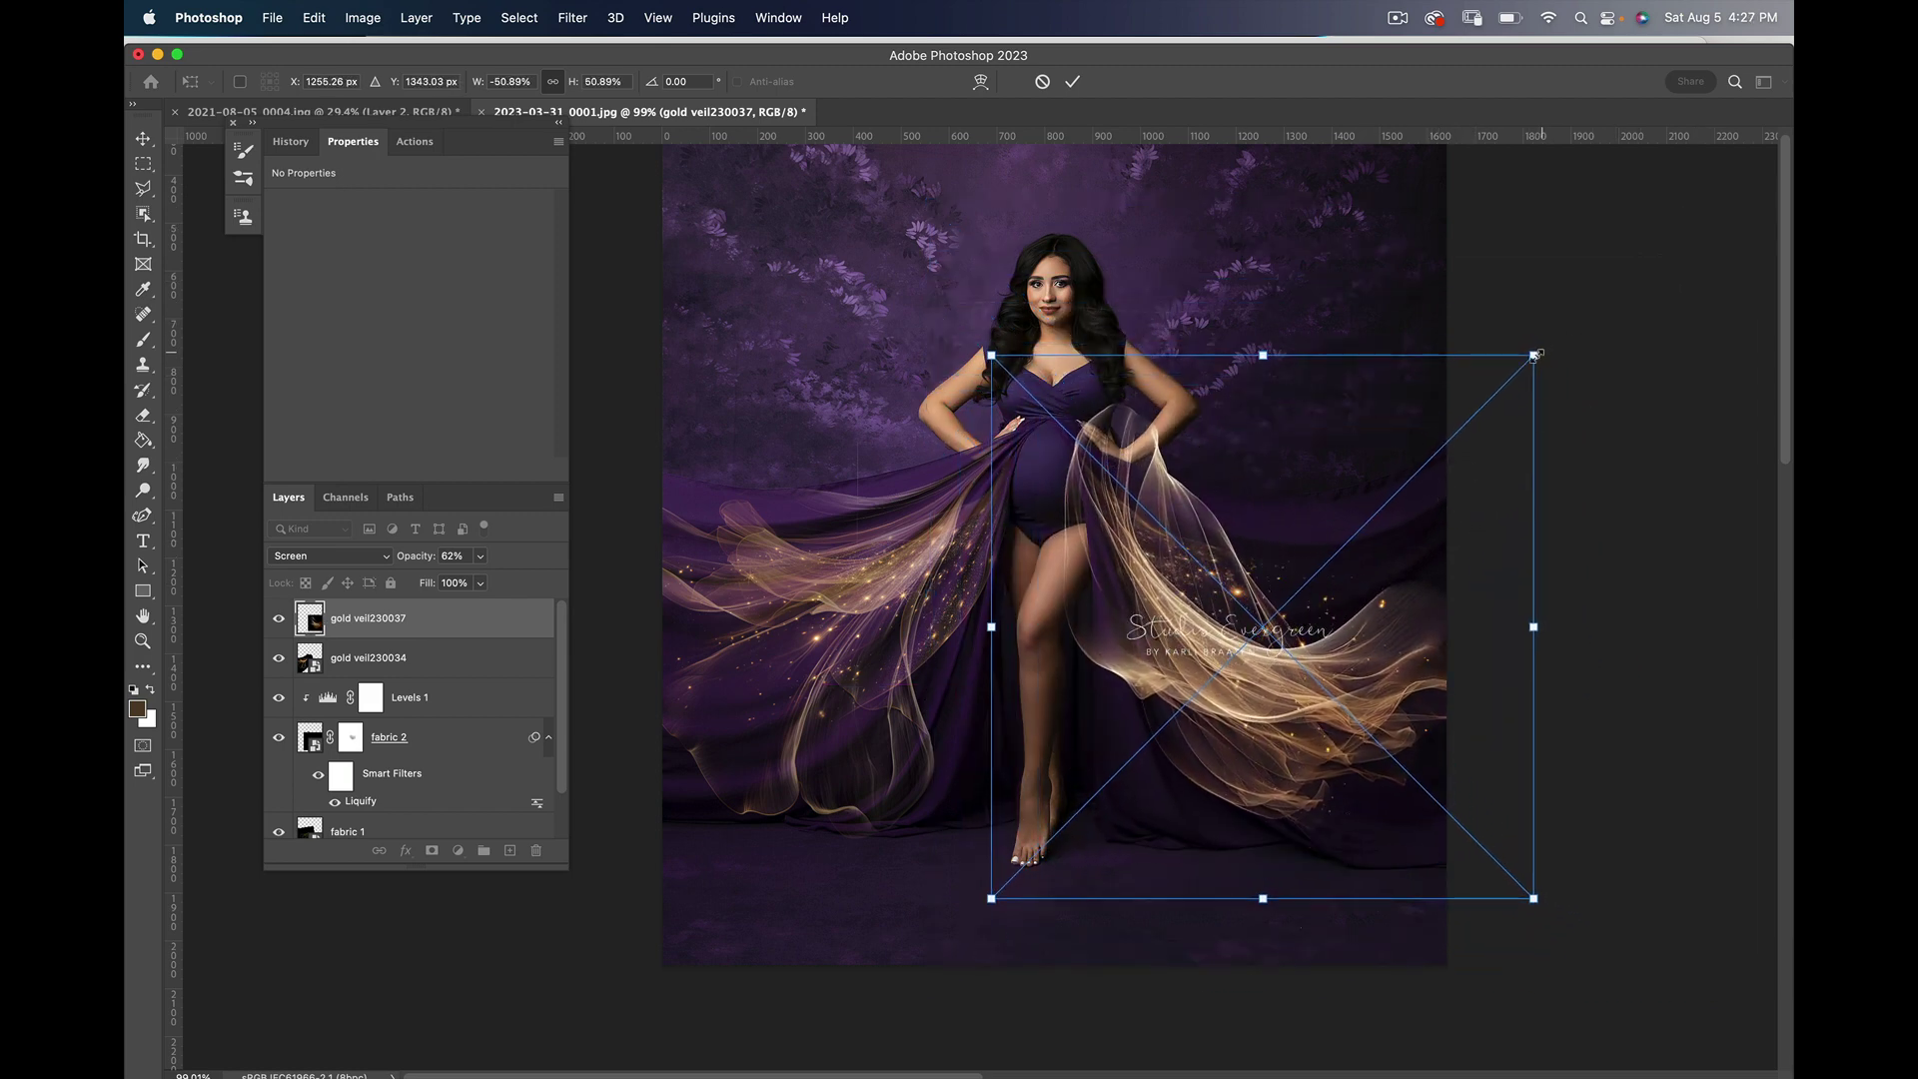
left_click_drag(1535, 355, 1517, 373)
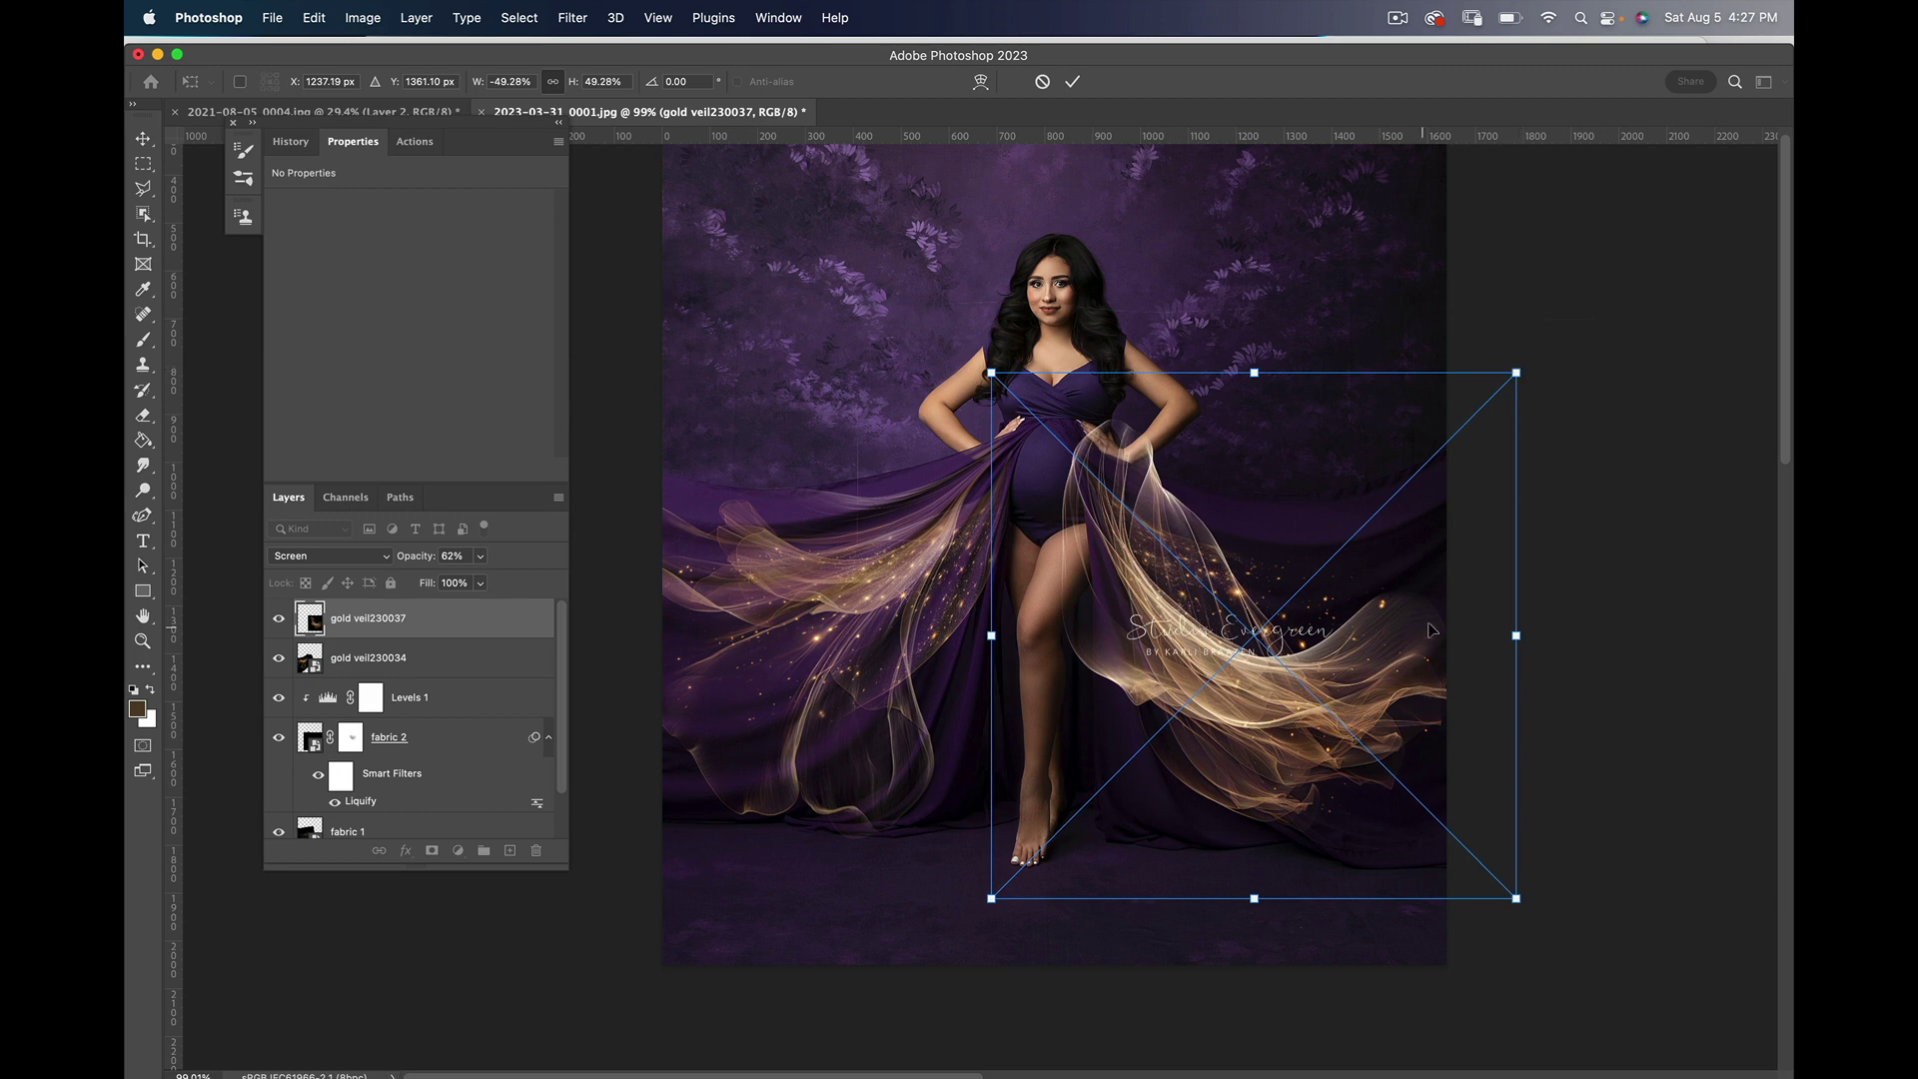
mouse_move(1431, 630)
left_mouse_down()
mouse_move(1459, 621)
mouse_move(1445, 644)
left_mouse_up()
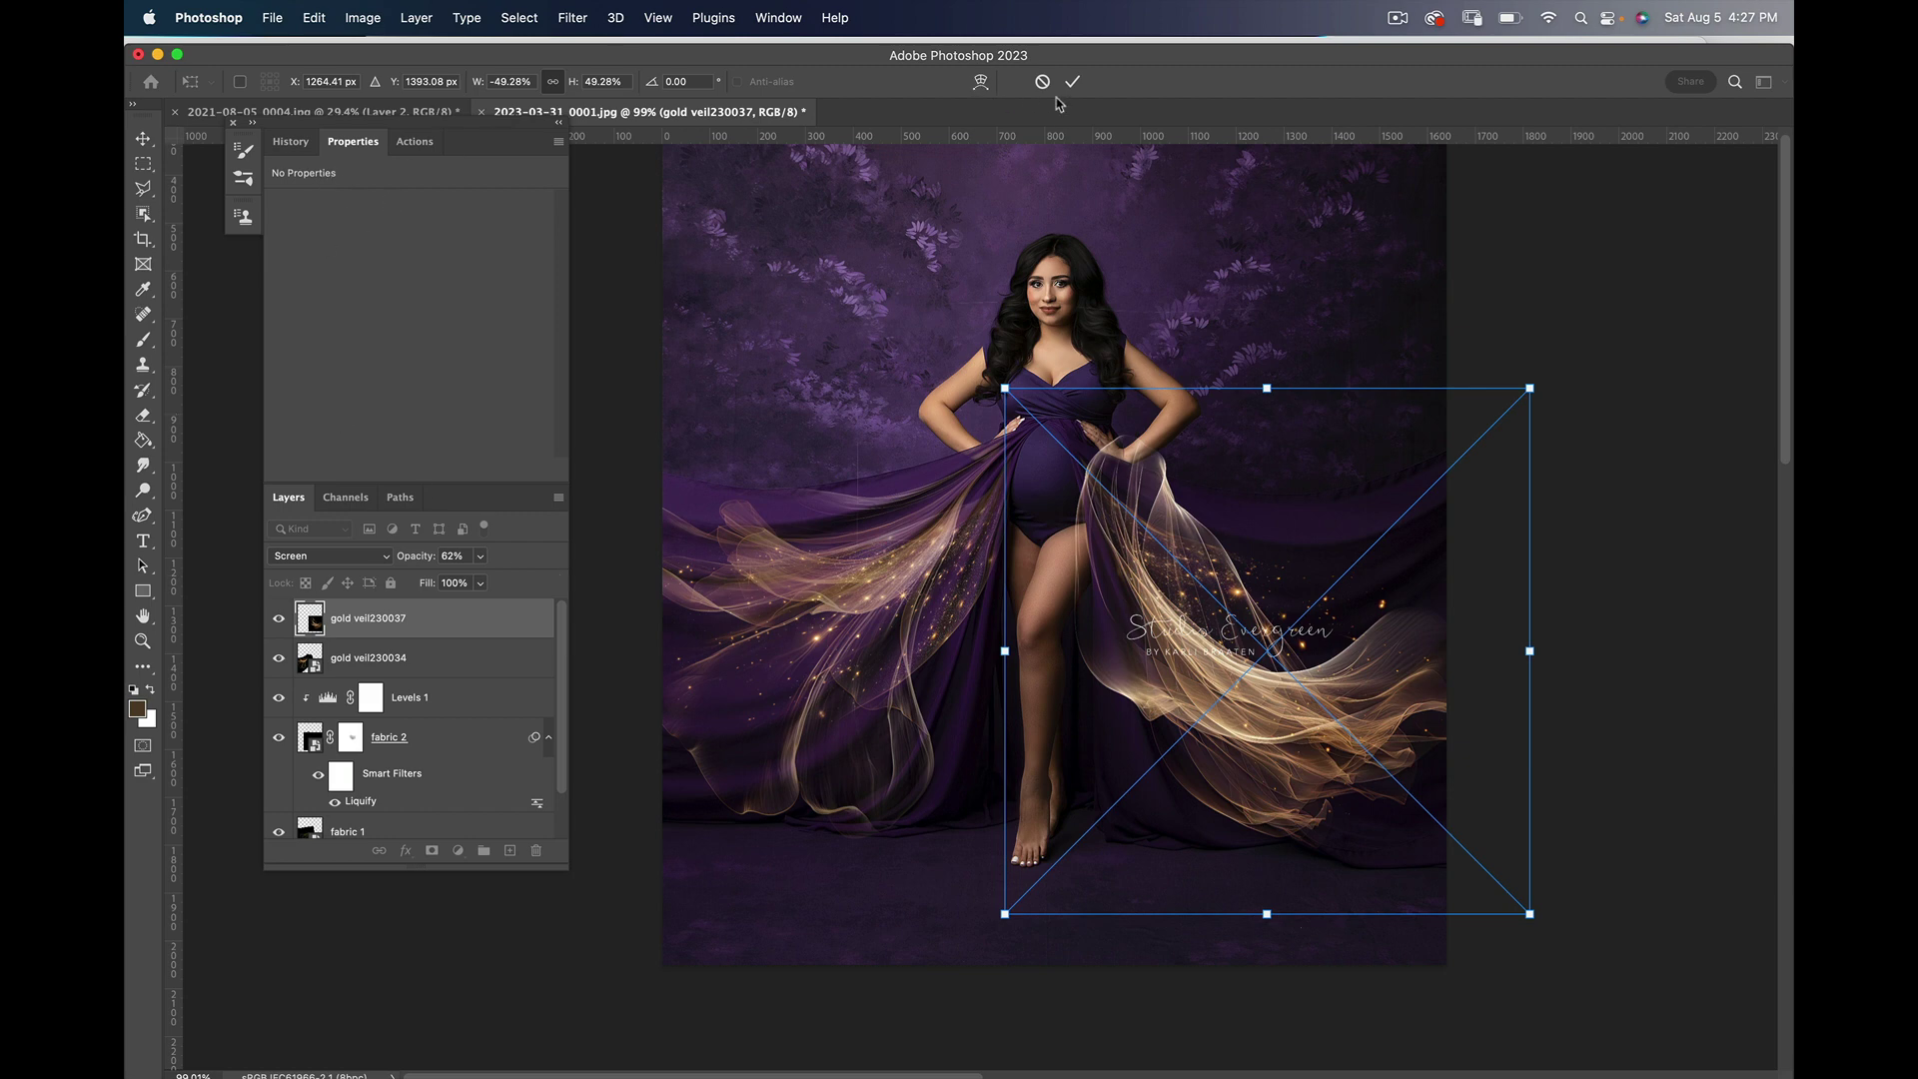
key("z")
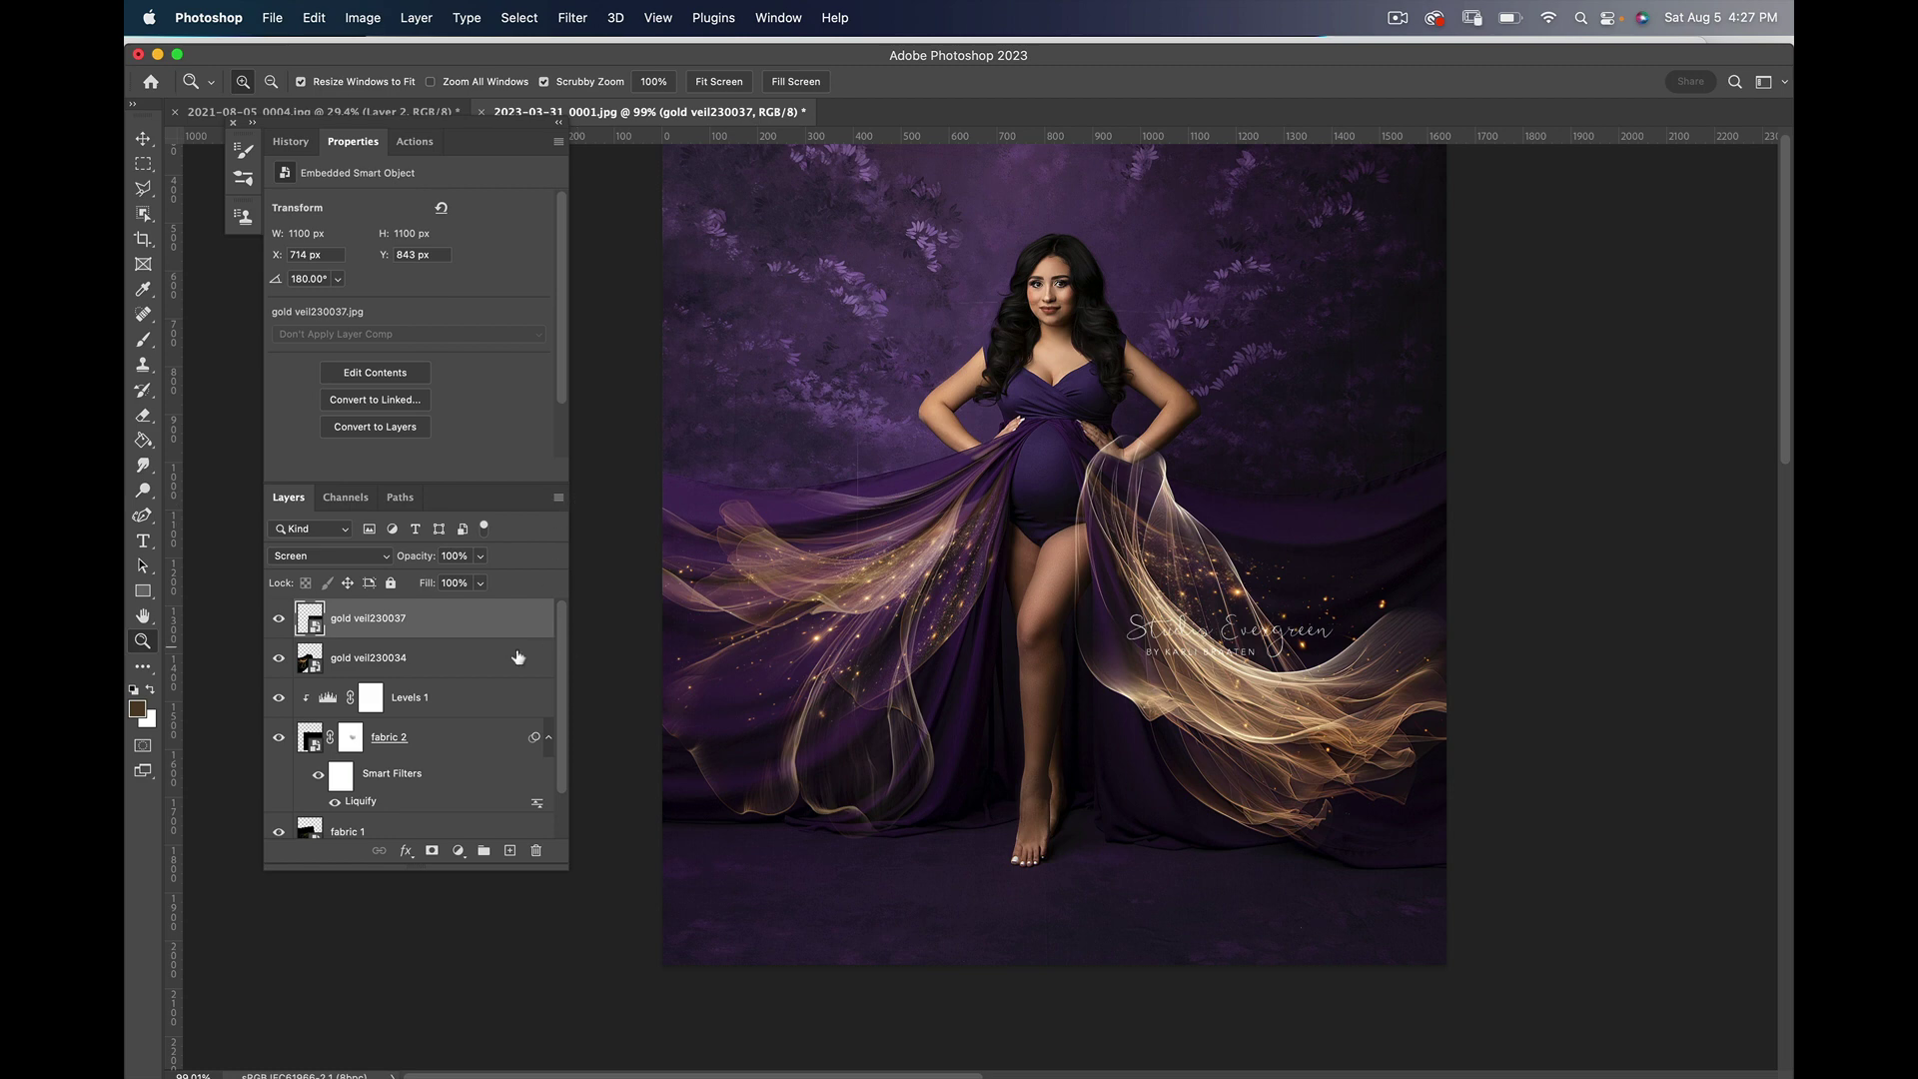
Step: Liquify the second veil with the backdrop hidden, bending its top edge and pulling the silk tip left
left_click(573, 18)
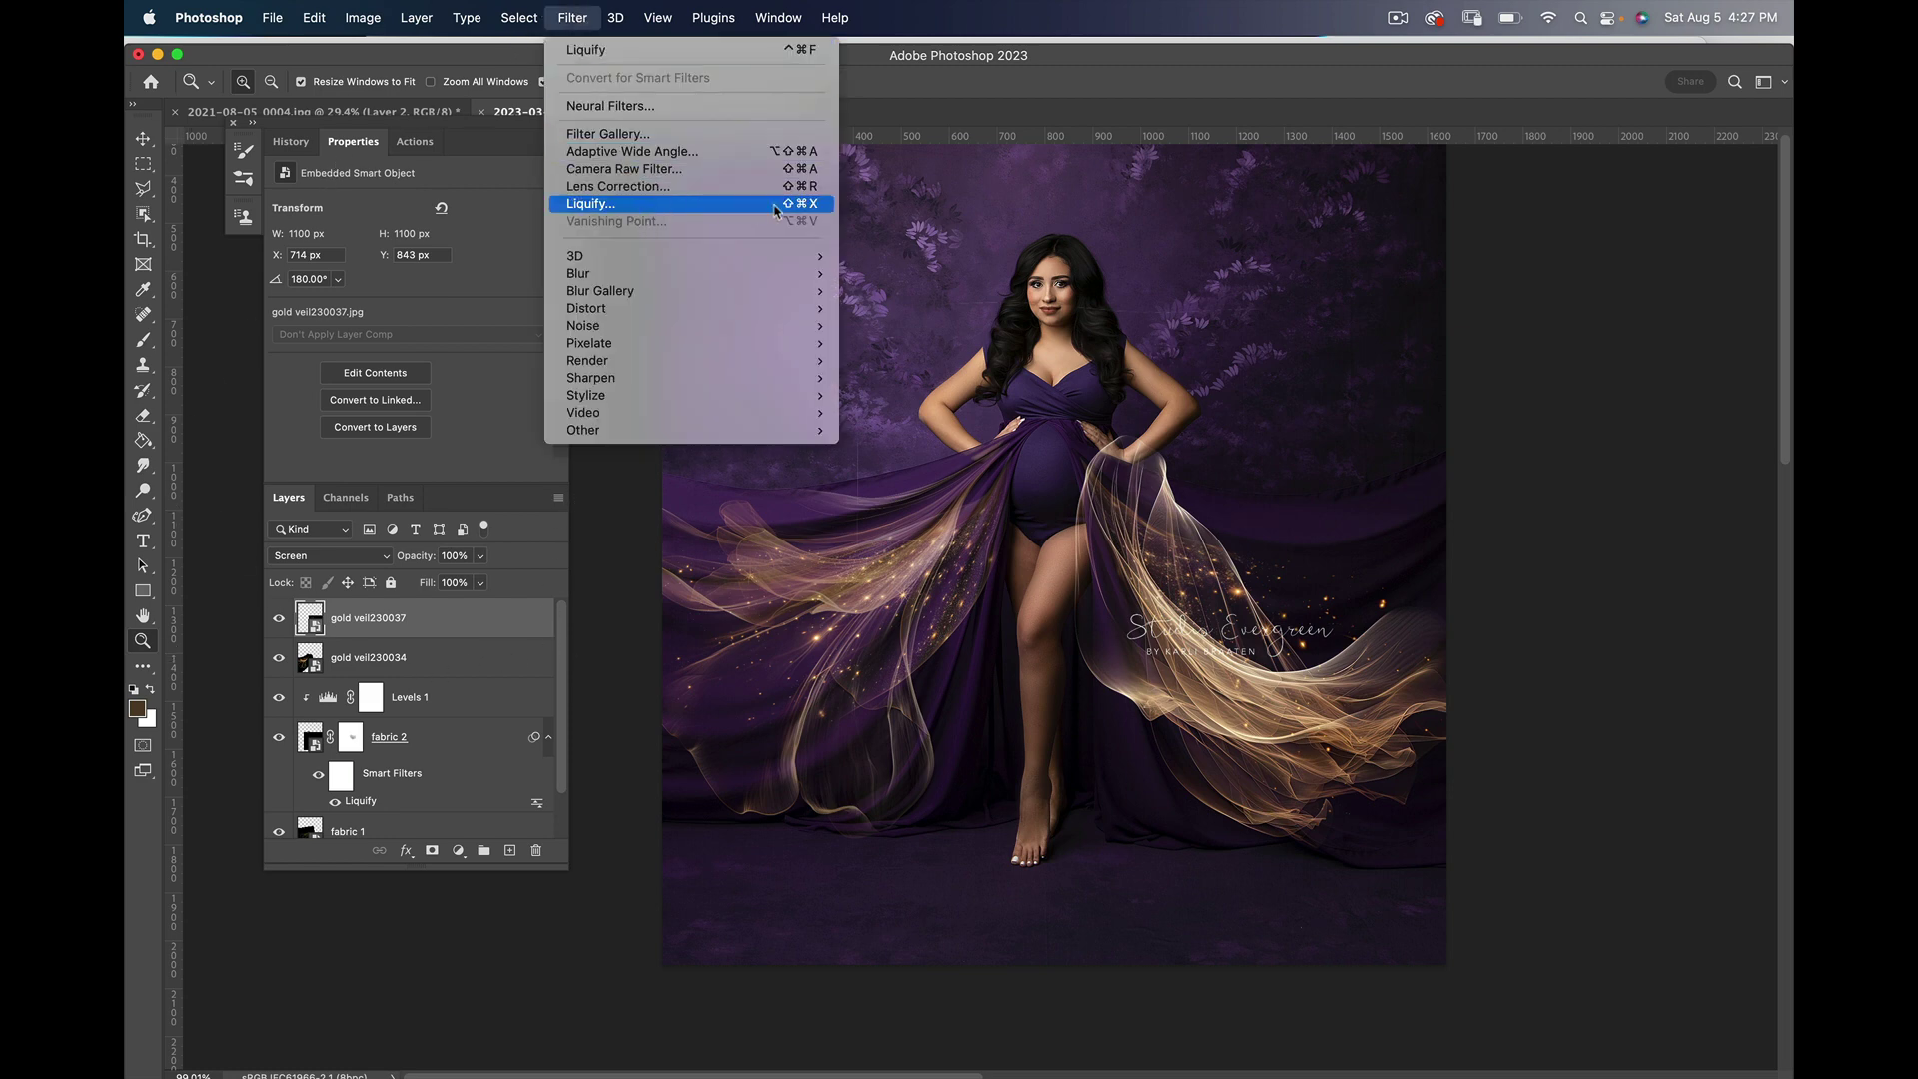
left_click(818, 207)
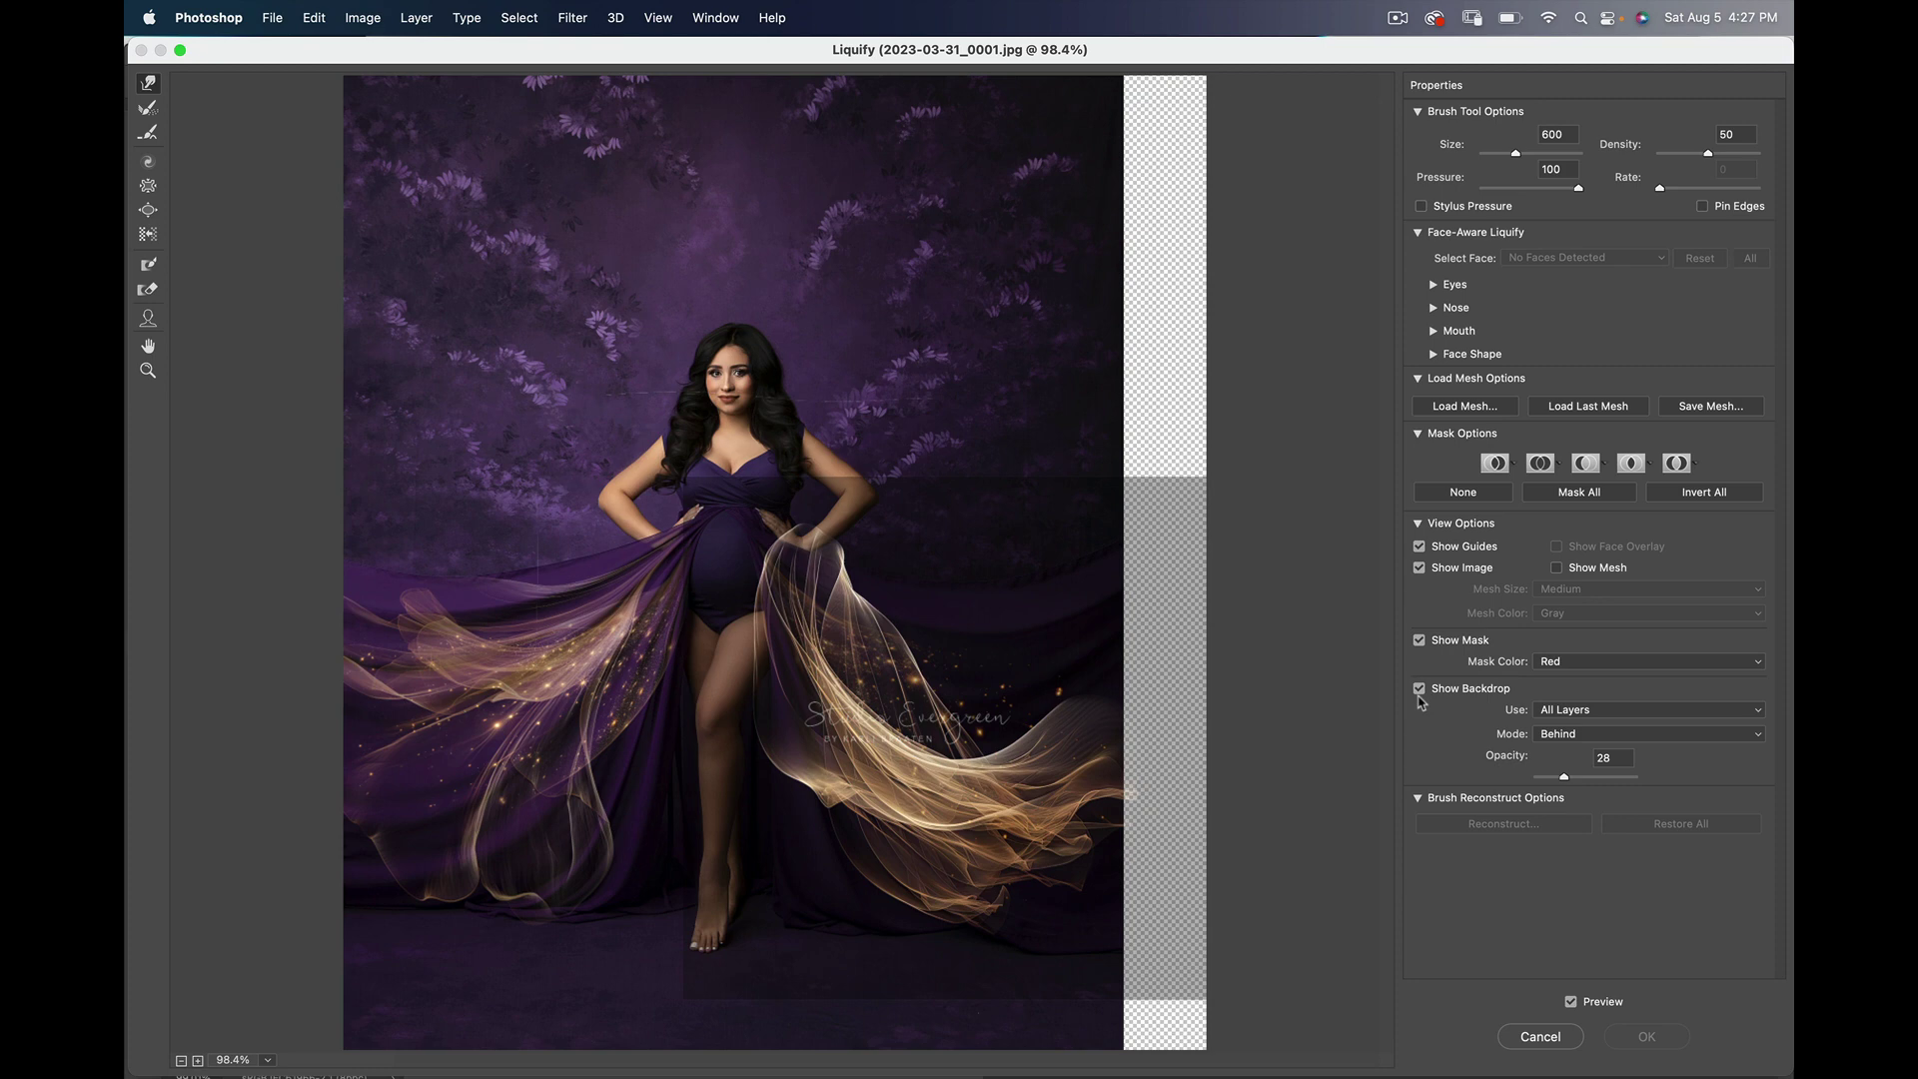
left_click(1421, 691)
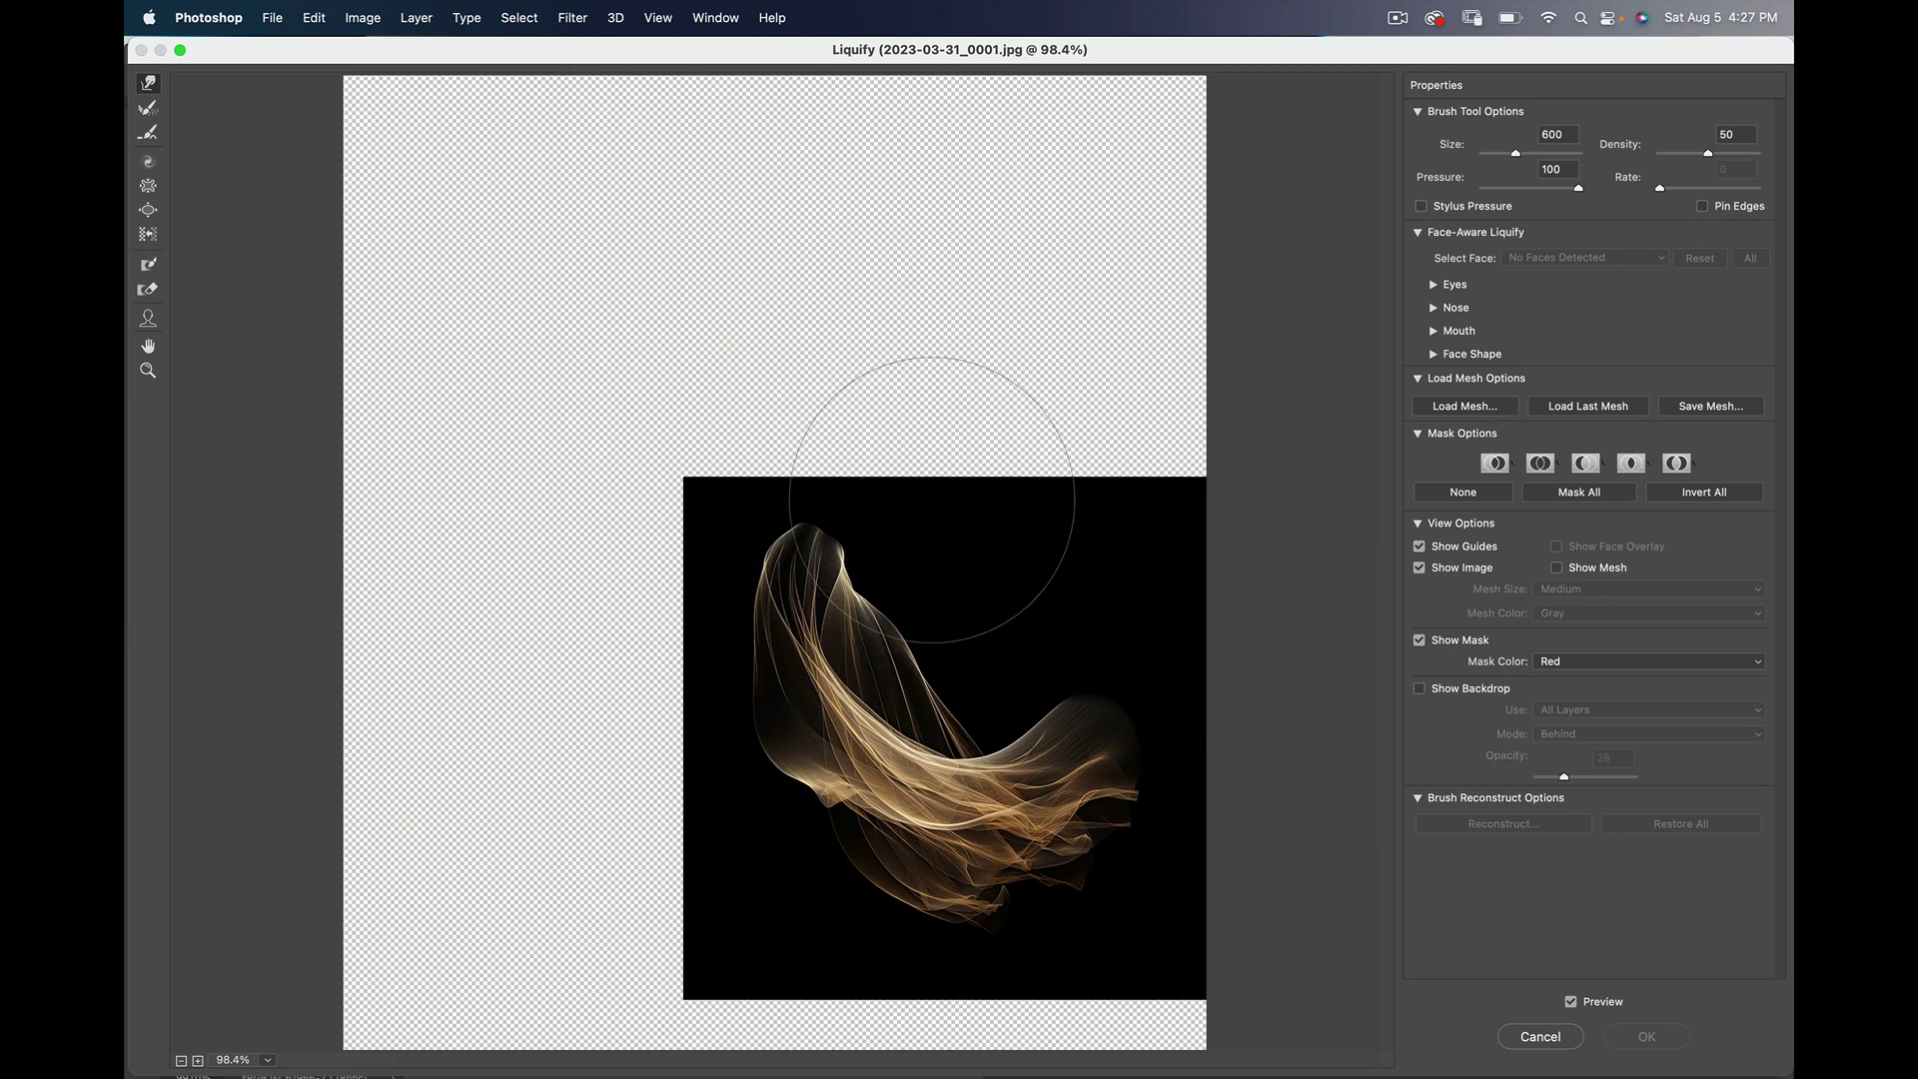
left_click_drag(972, 415, 869, 574)
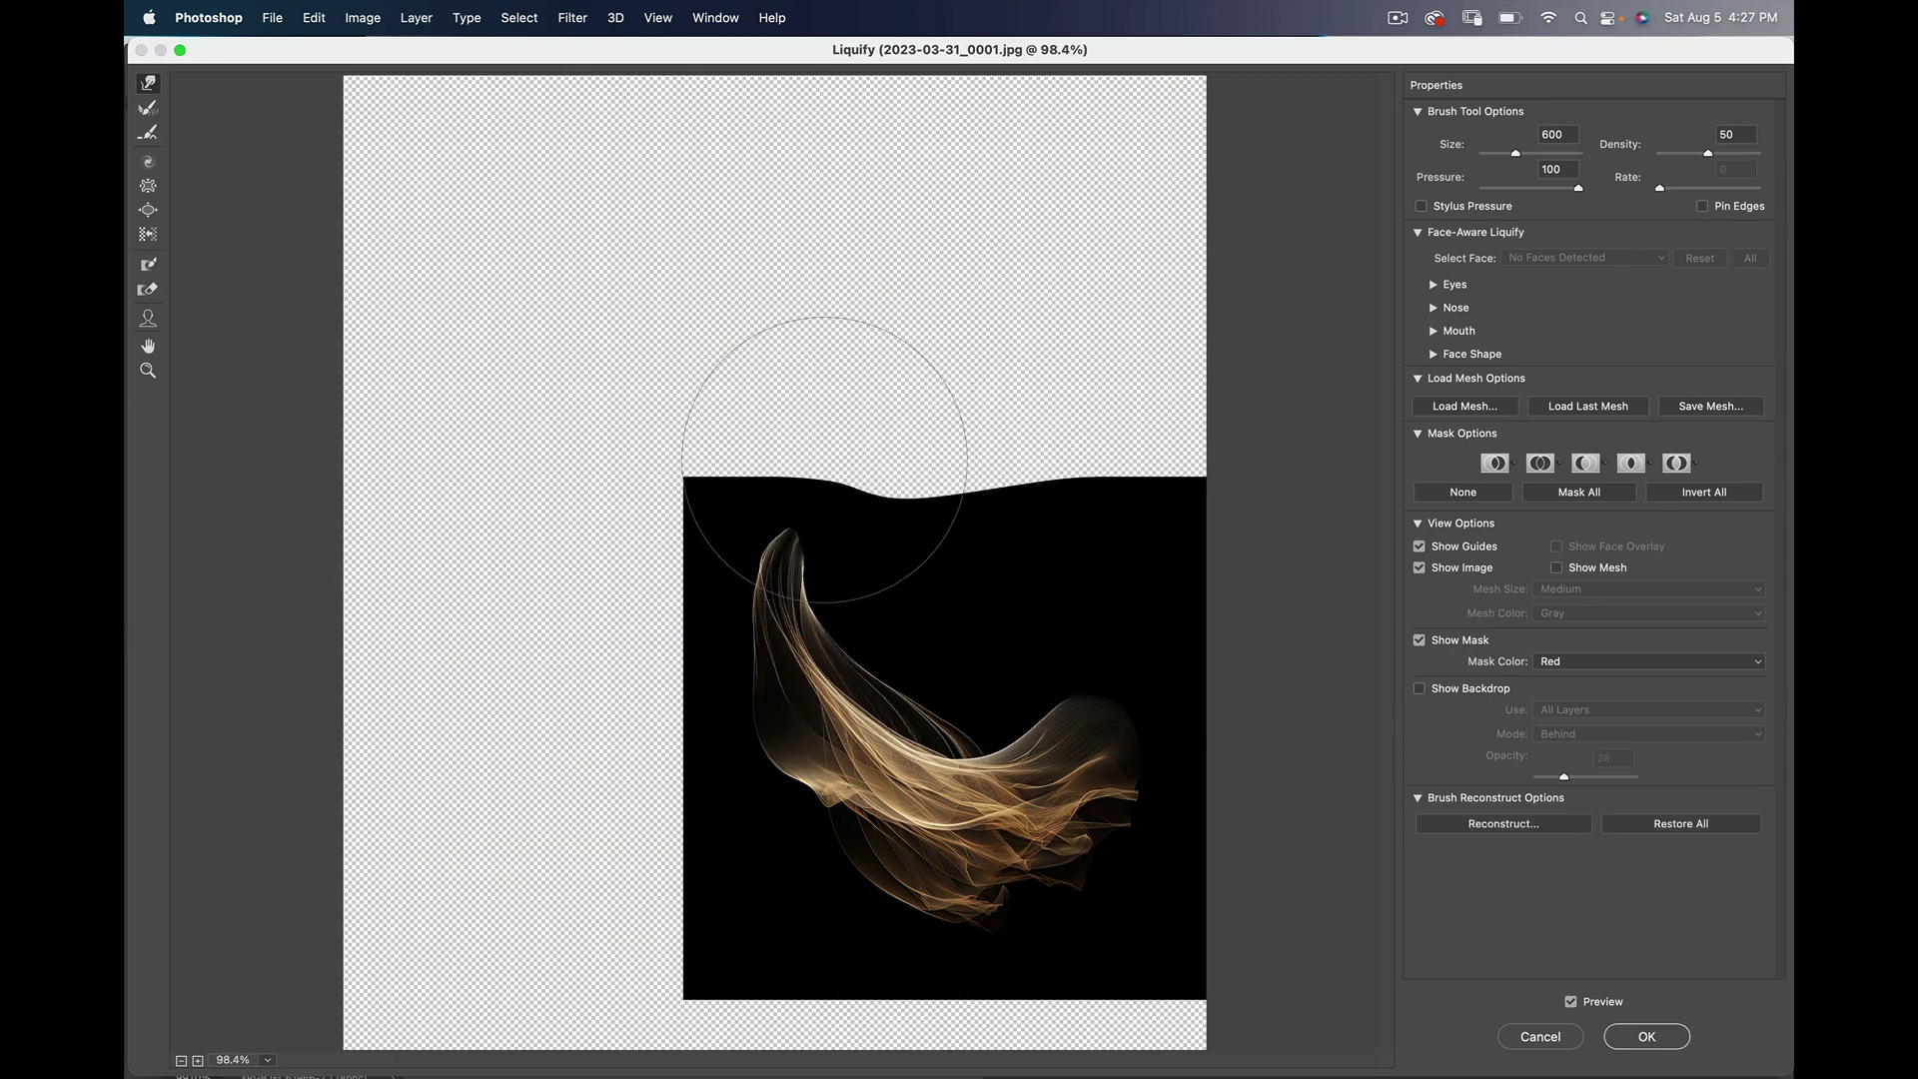
mouse_move(890, 437)
left_mouse_down()
mouse_move(920, 536)
mouse_move(886, 501)
mouse_move(826, 514)
mouse_move(941, 540)
mouse_move(879, 599)
mouse_move(856, 546)
mouse_move(644, 507)
mouse_move(834, 512)
mouse_move(805, 470)
mouse_move(719, 506)
left_mouse_up()
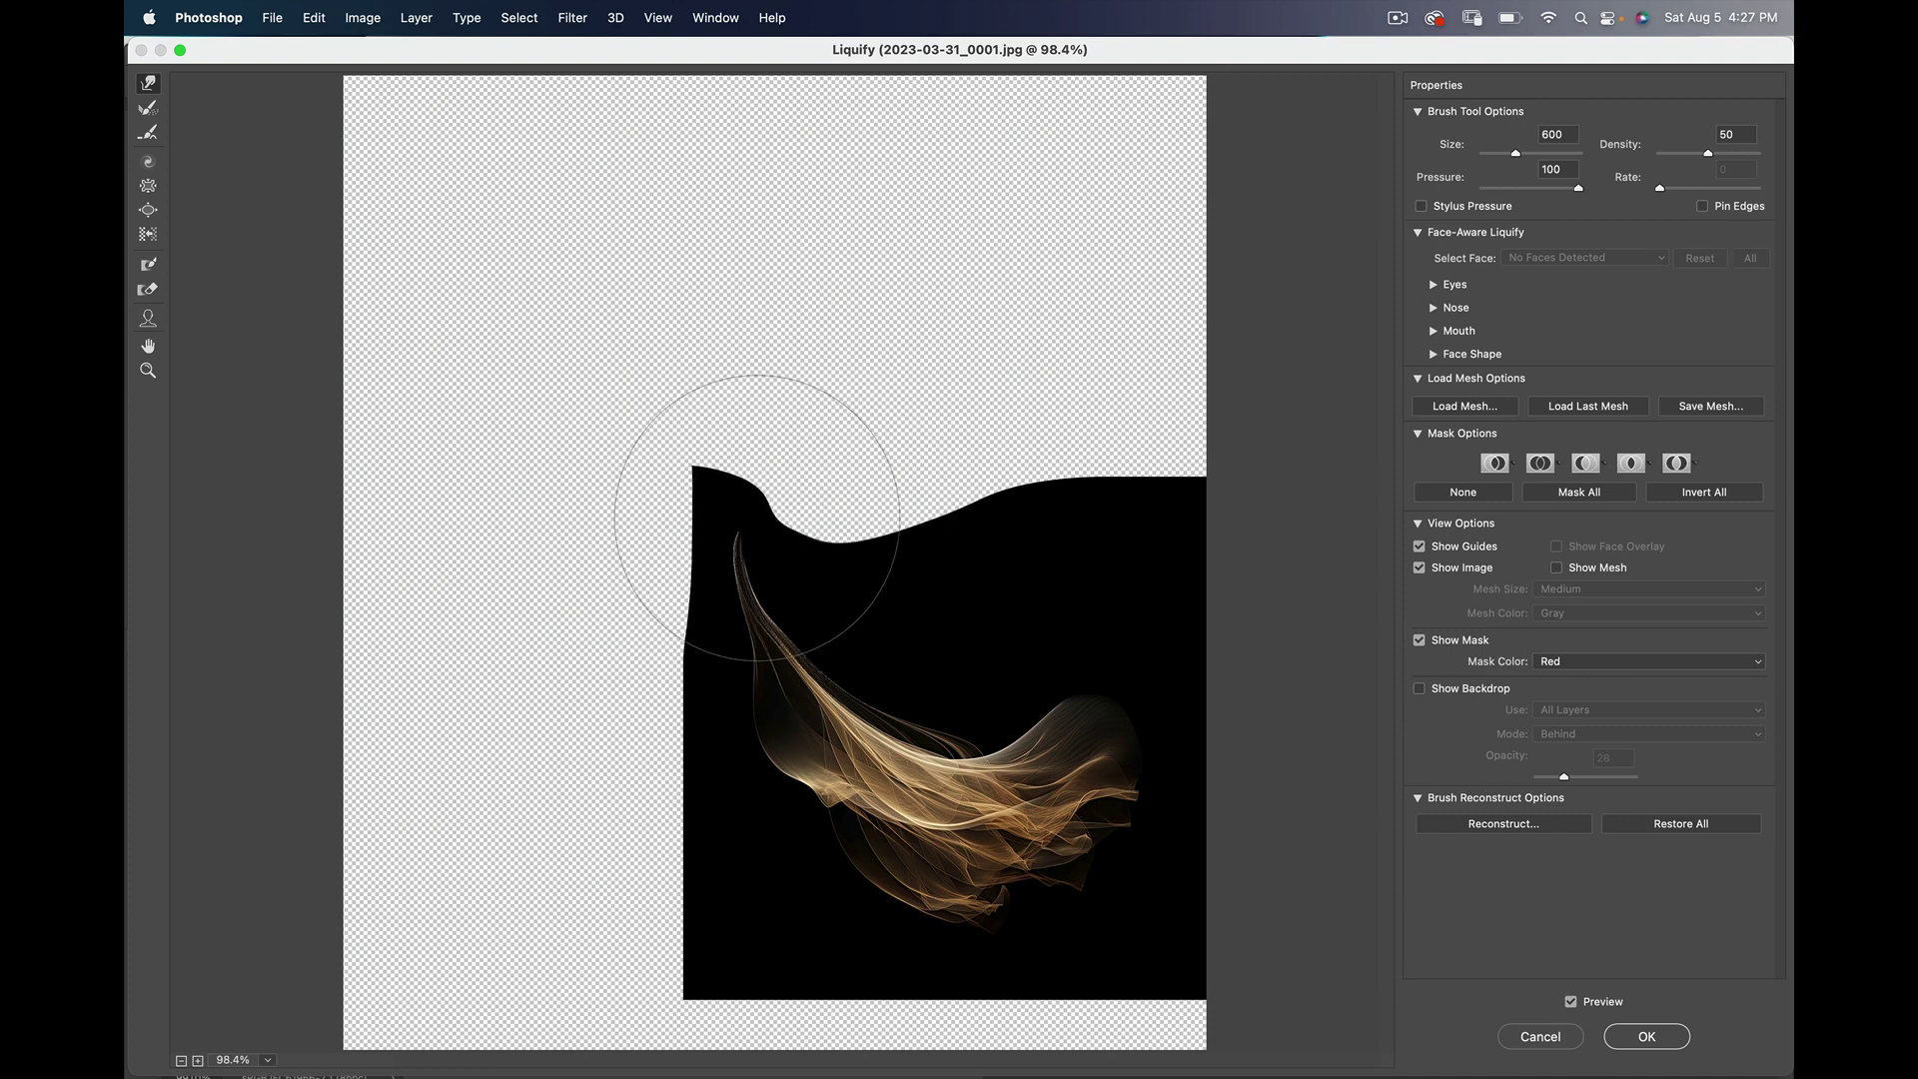
left_click(1646, 1037)
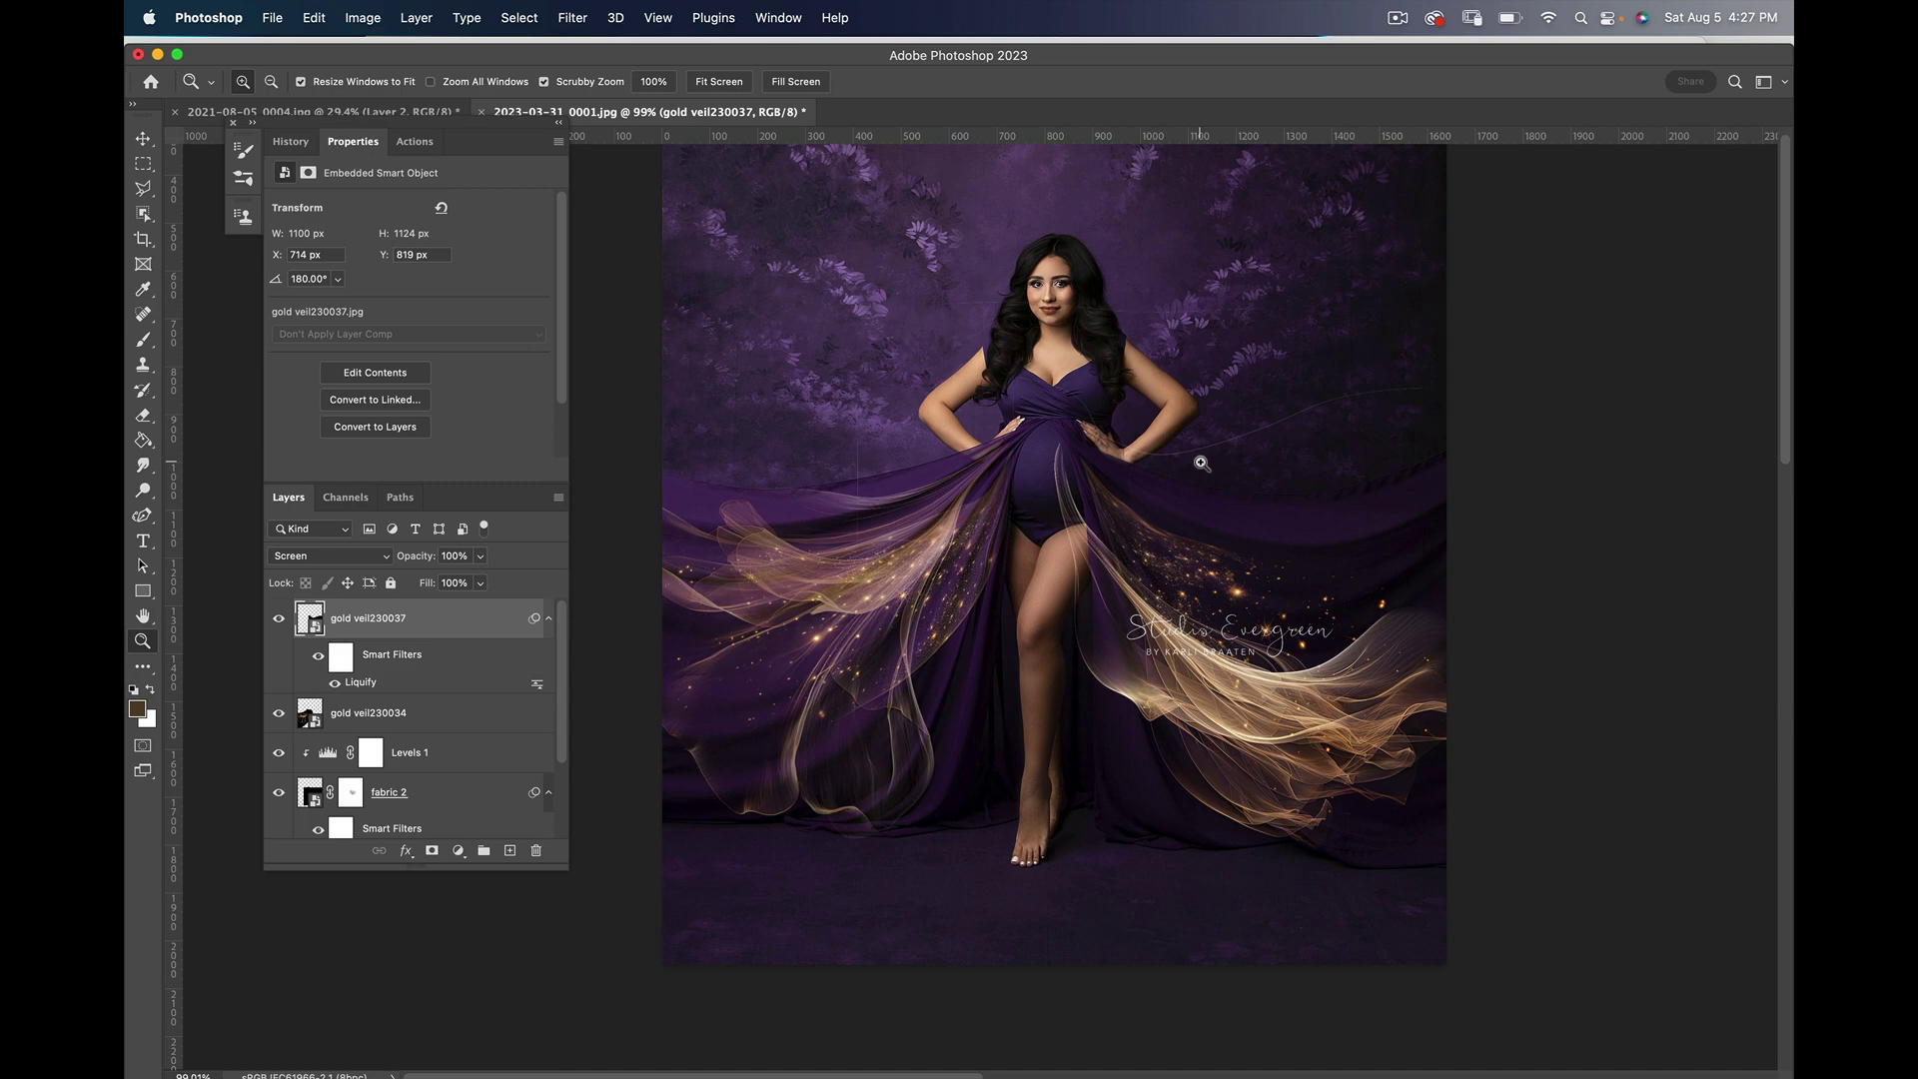
Step: Add a layer mask to gold veil230037 and paint black over the stray strand near her arm
left_click_drag(1205, 457, 1103, 403)
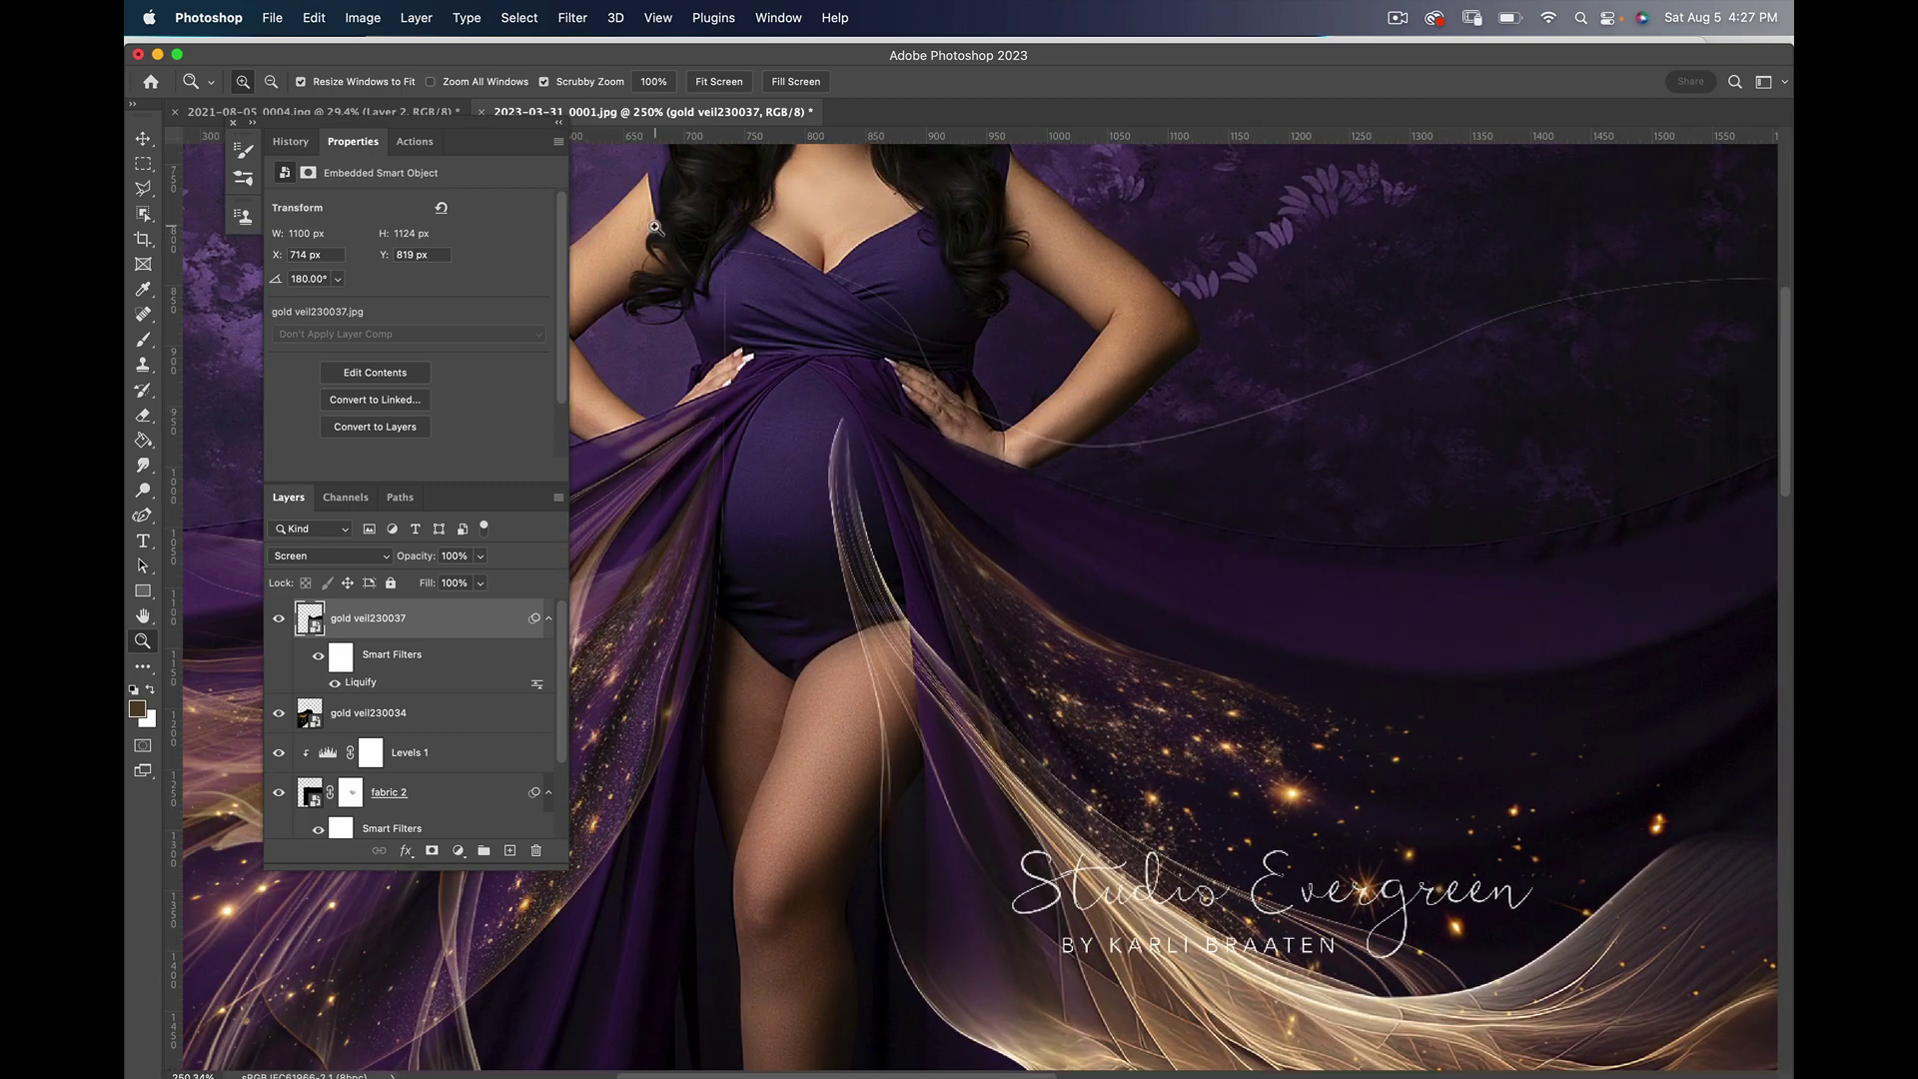
left_click(430, 852)
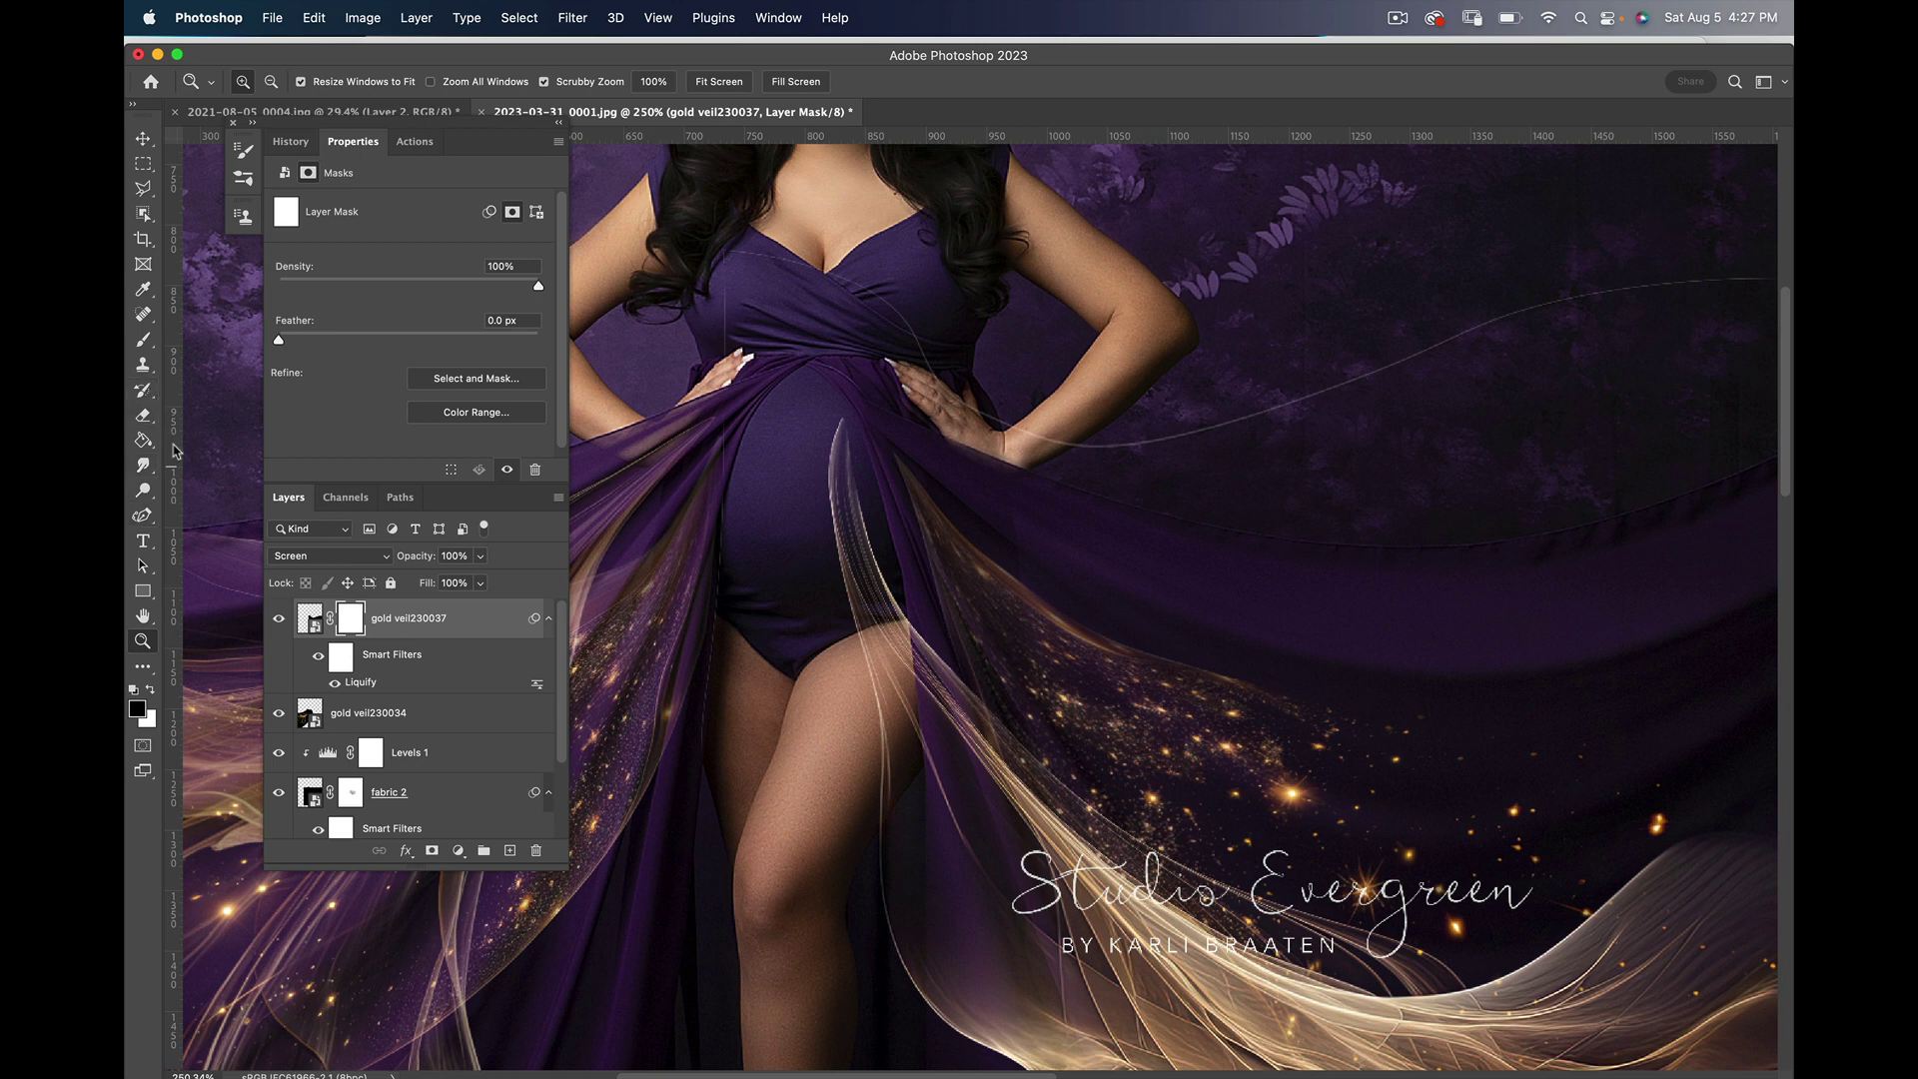
left_click(143, 340)
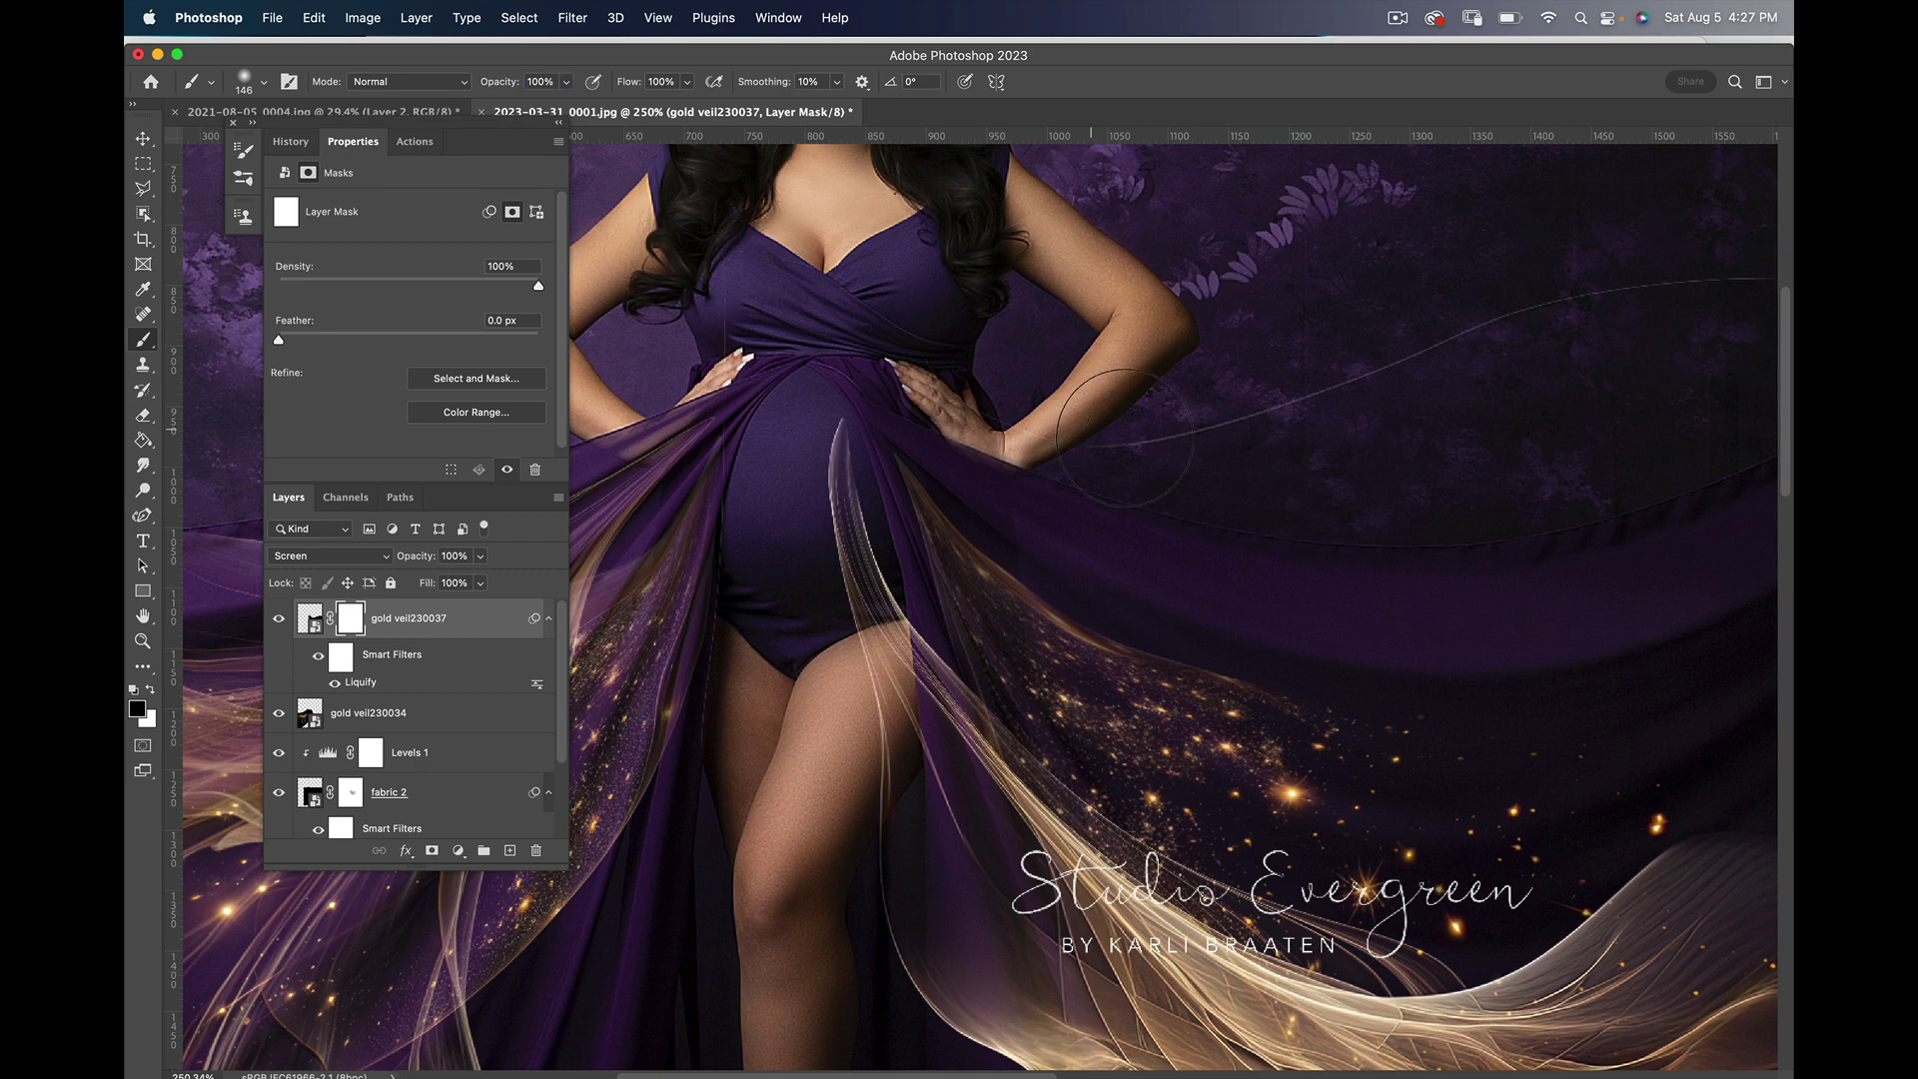
left_click_drag(1125, 438, 1430, 353)
left_click_drag(1563, 307, 1135, 471)
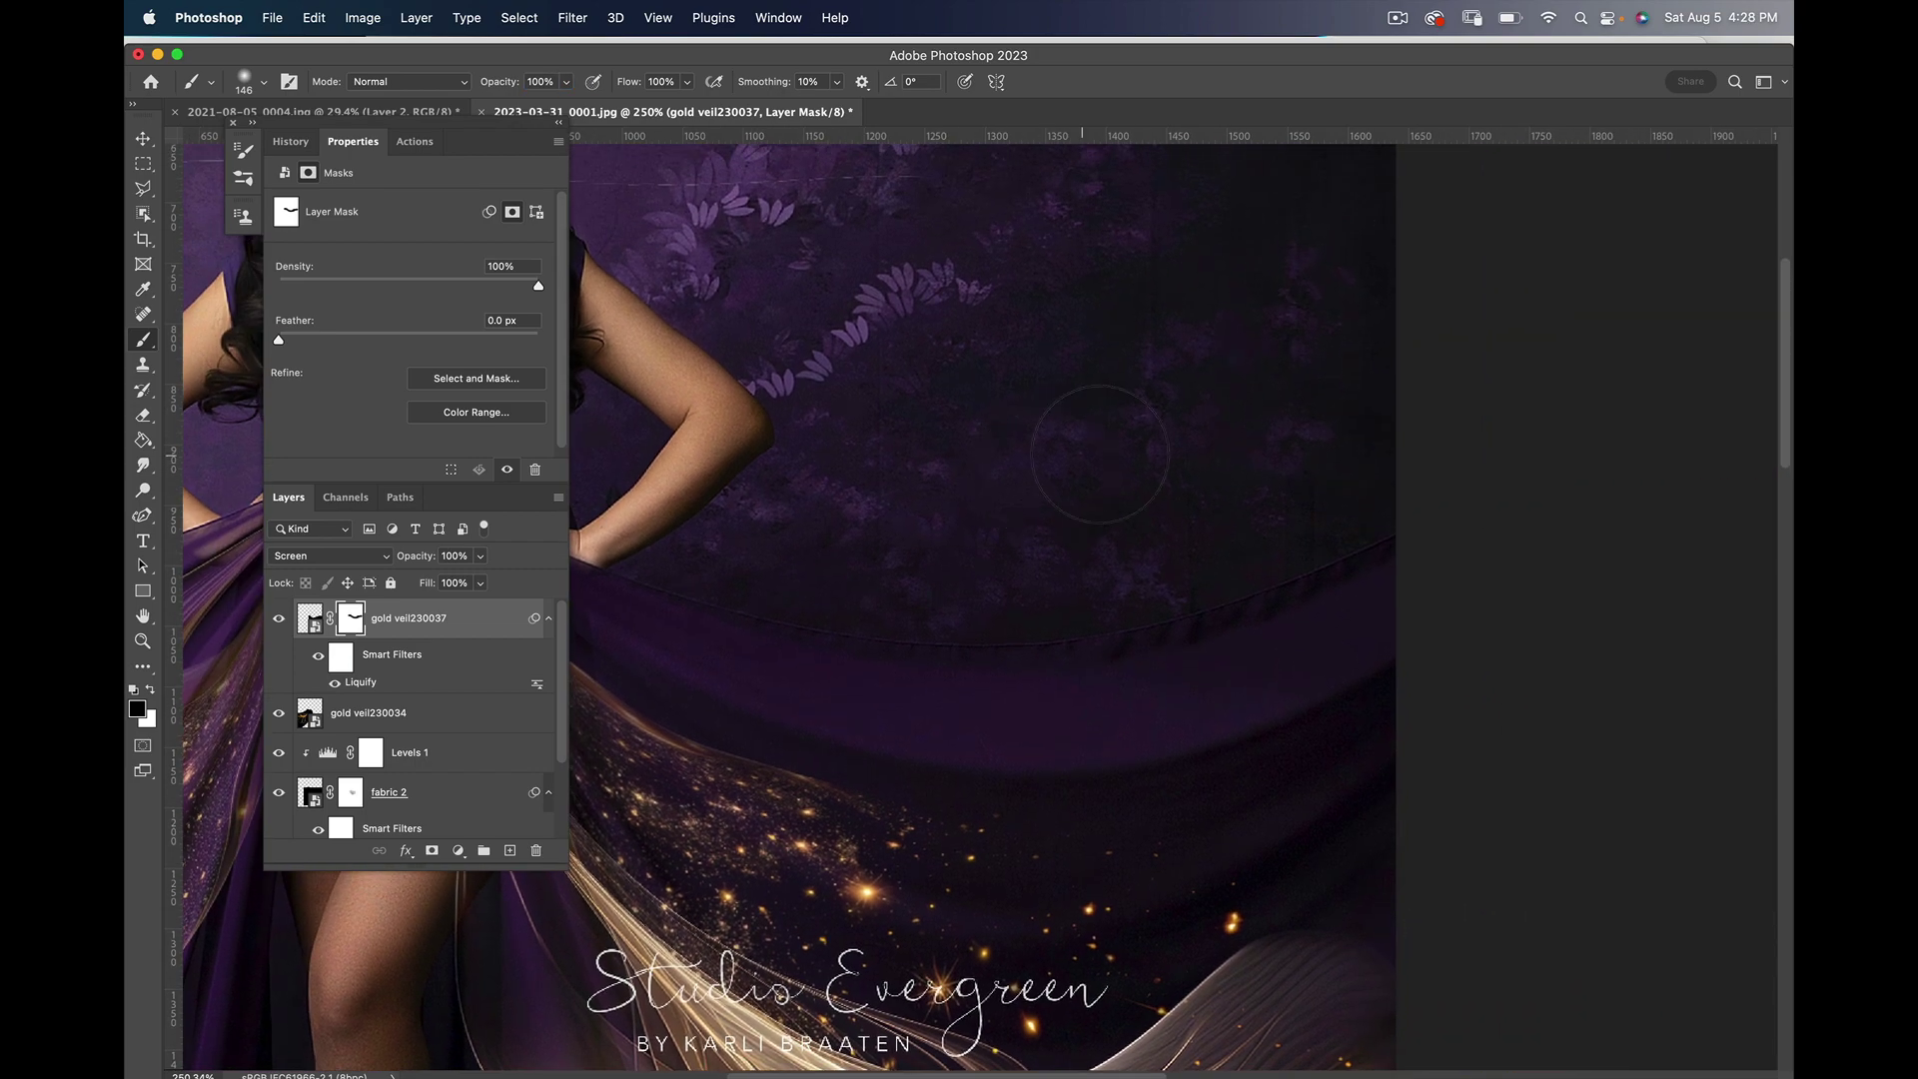
left_click_drag(1021, 561, 1494, 372)
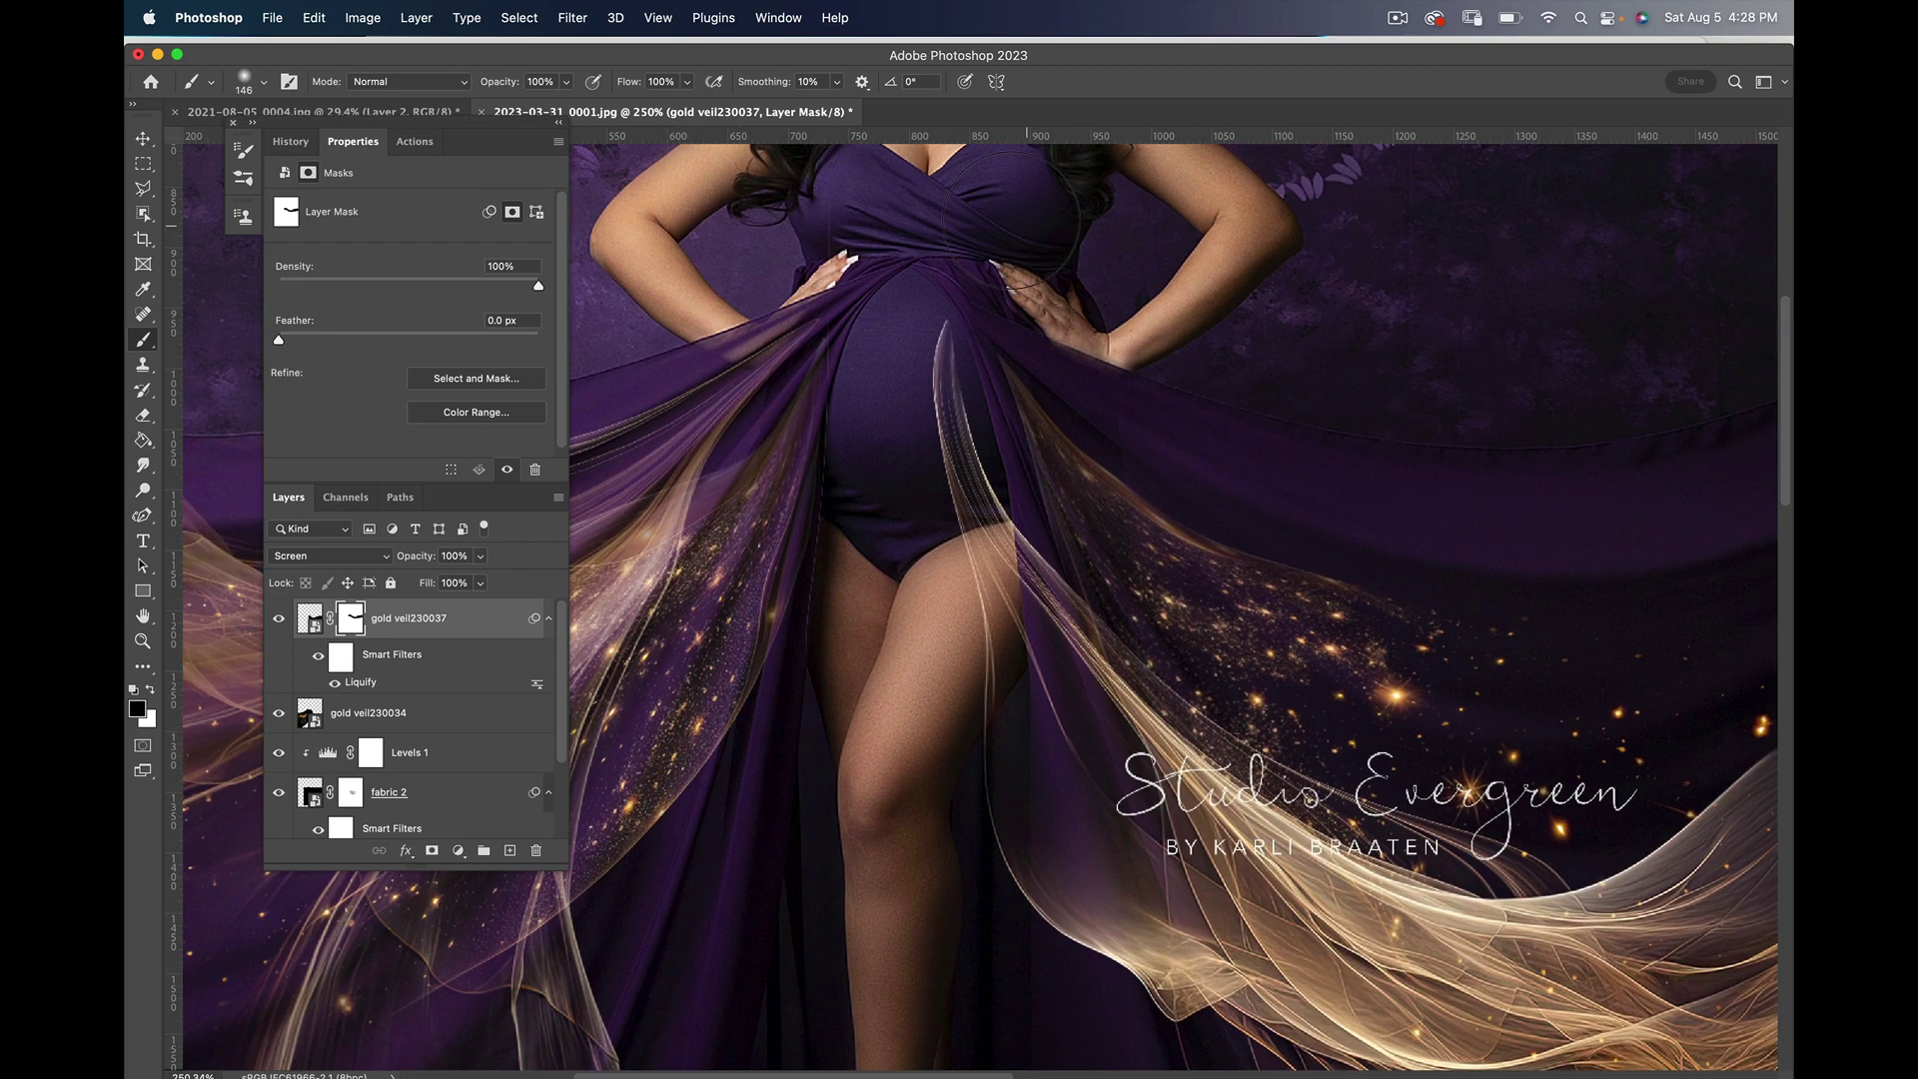
key("z")
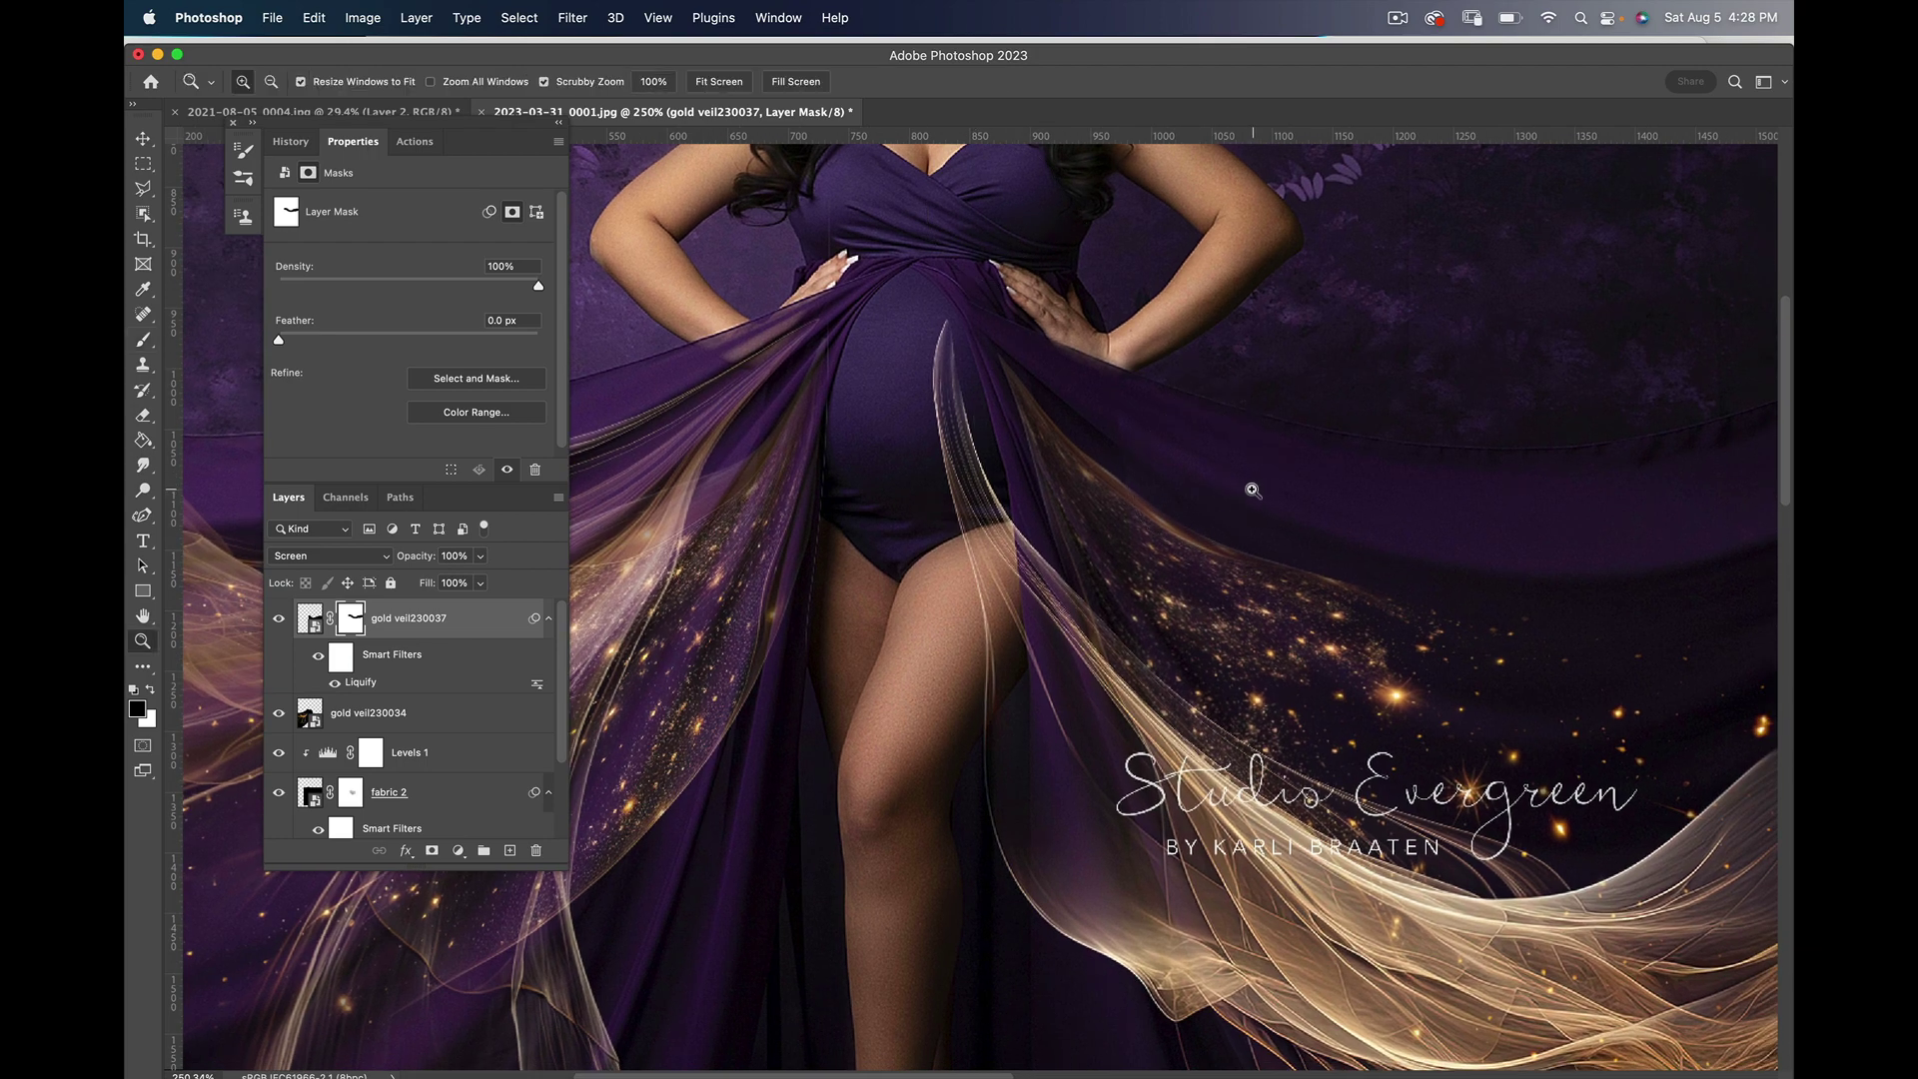
mouse_move(1250, 484)
left_mouse_down()
mouse_move(1167, 490)
mouse_move(1079, 529)
left_mouse_up()
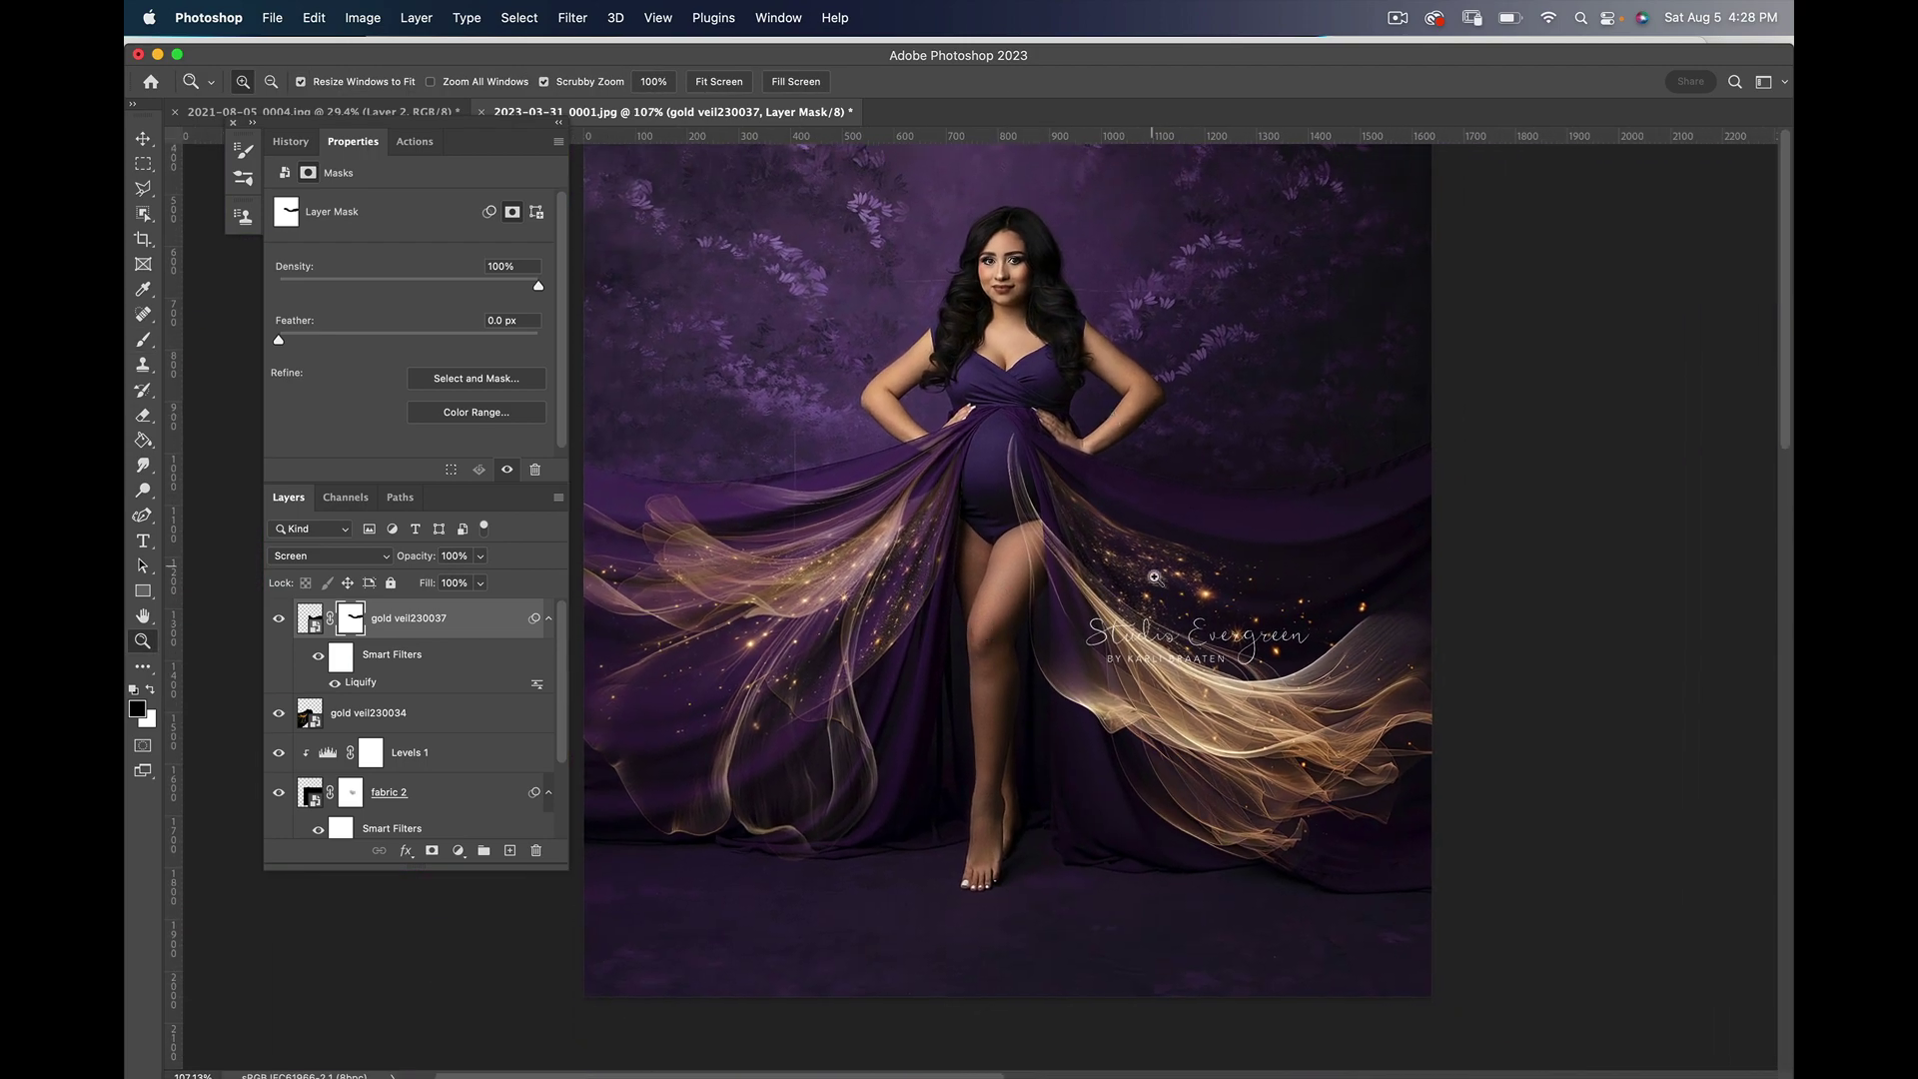
Step: Free Transform gold veil230037 to about 94.9% and nudge it slightly up and right
left_click(314, 20)
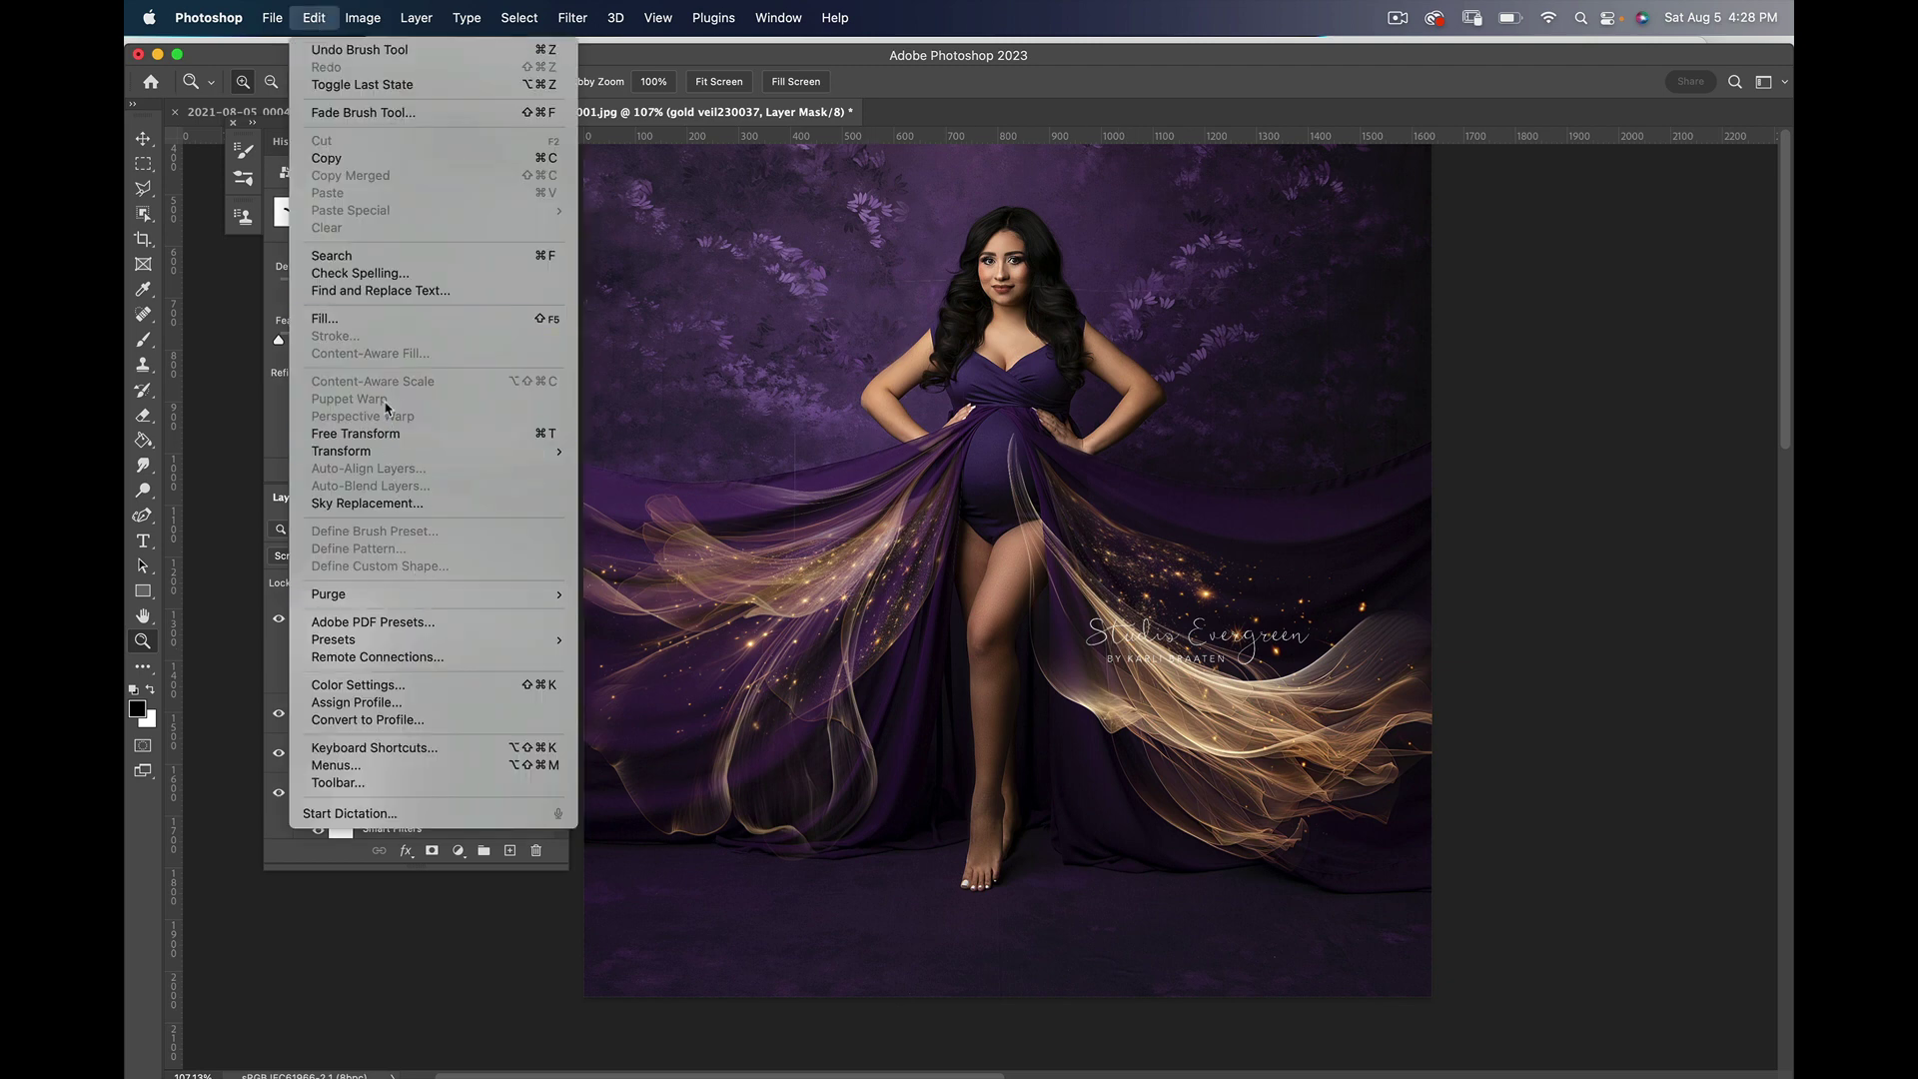
left_click(404, 433)
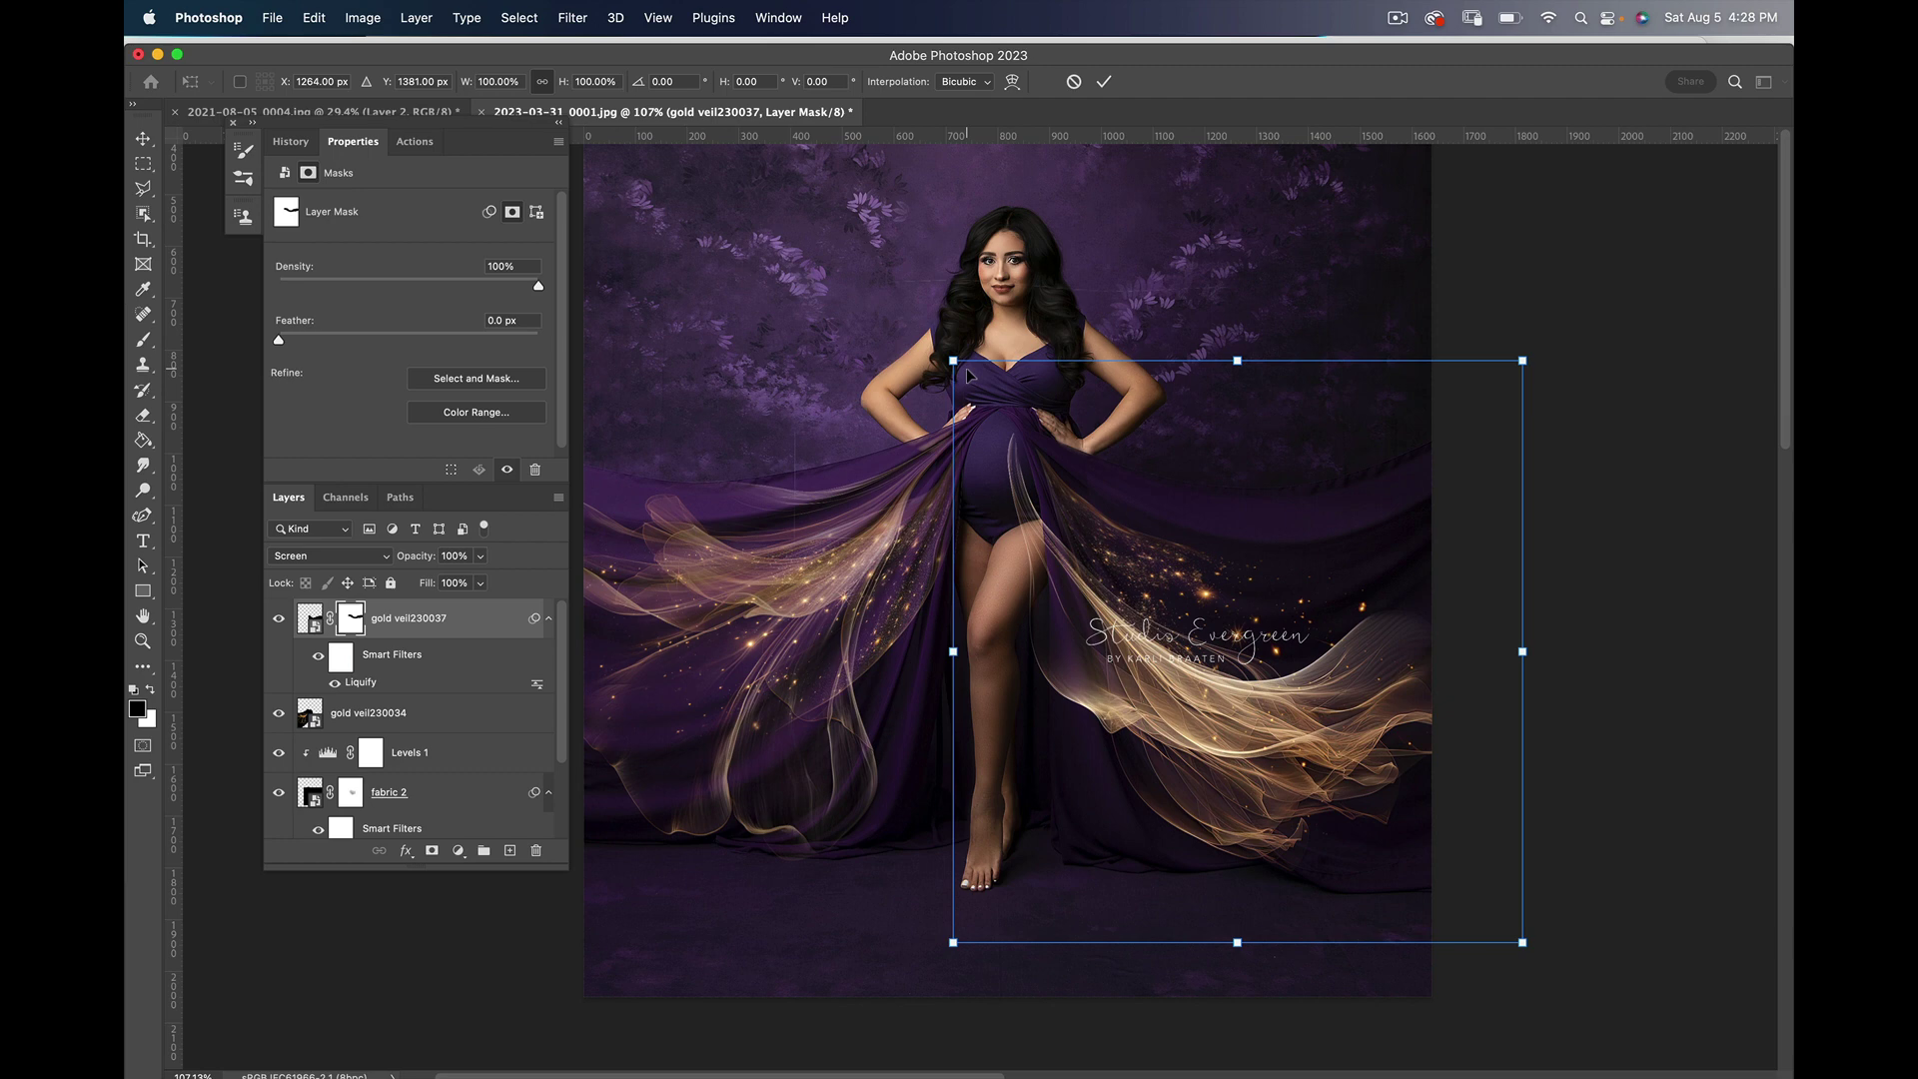
left_click_drag(952, 360, 982, 390)
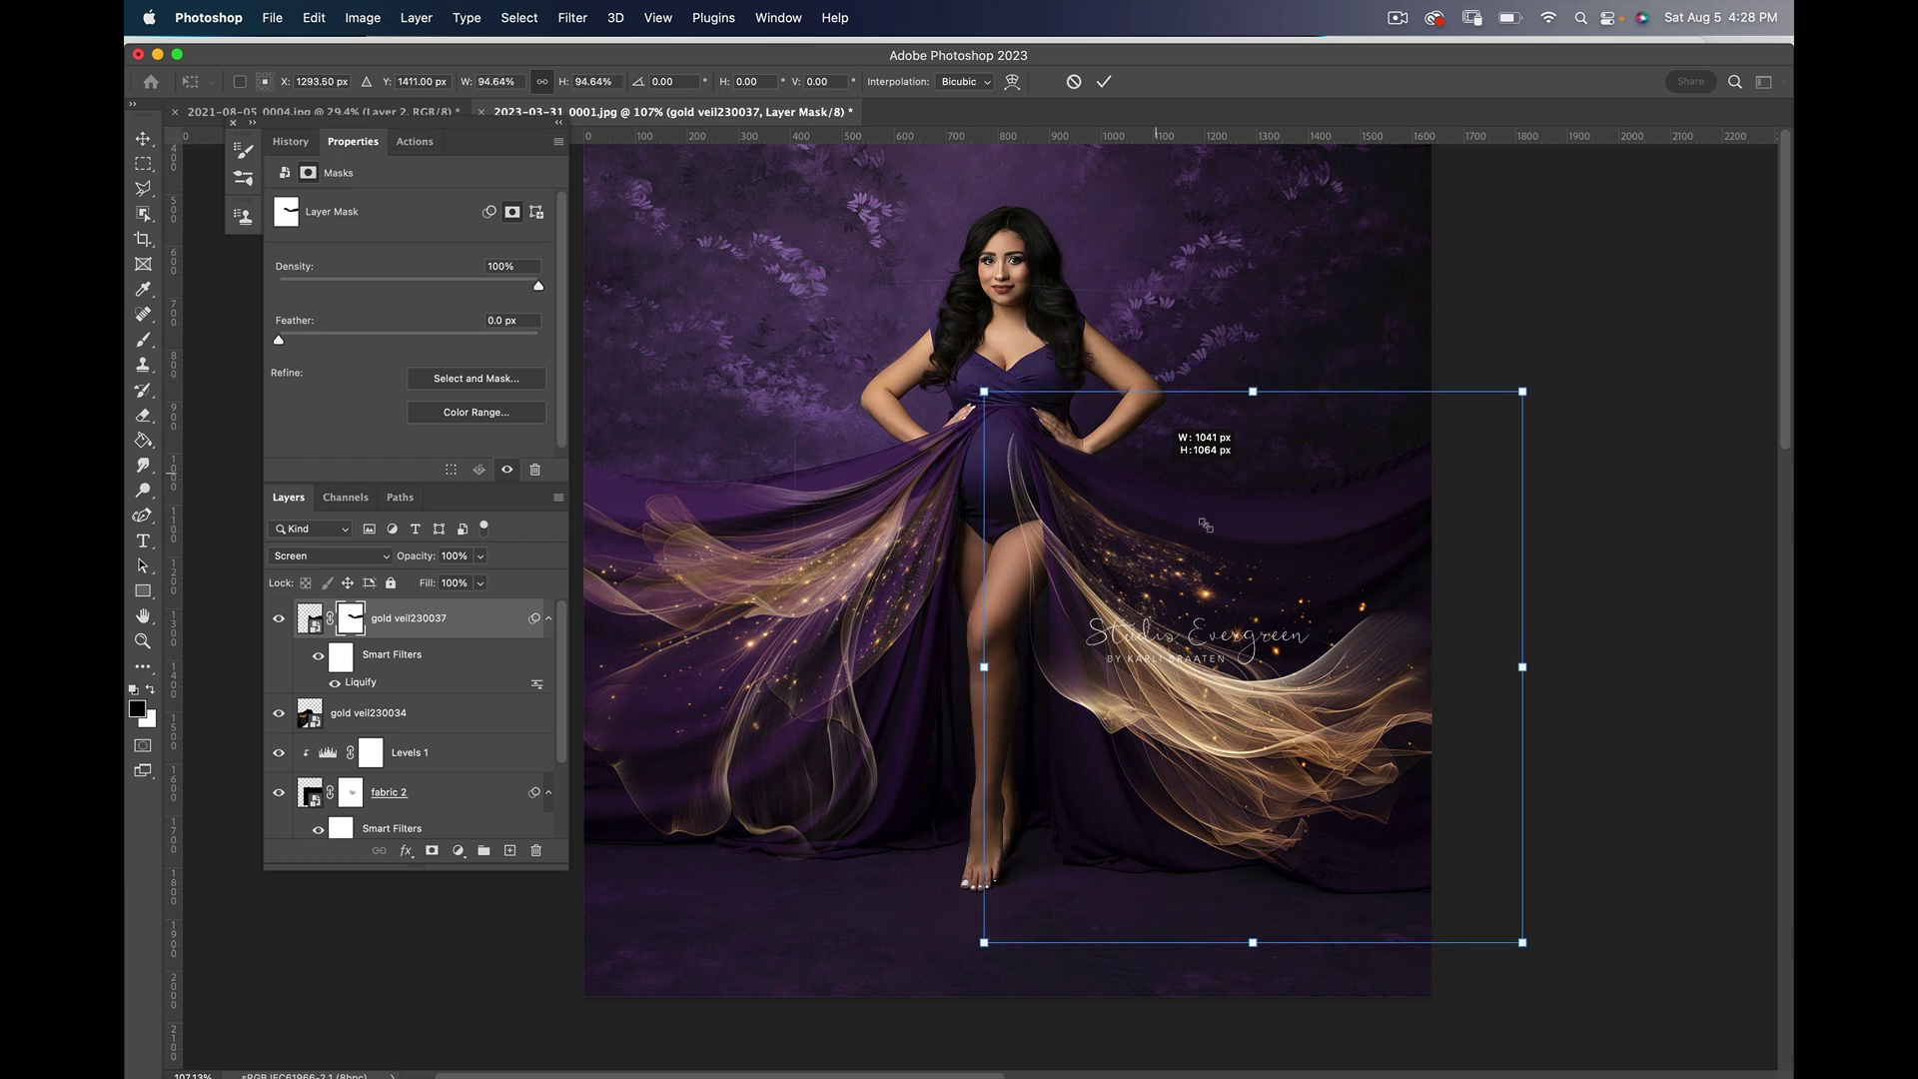
left_click_drag(1225, 509, 1252, 487)
left_click_drag(1129, 428, 1128, 432)
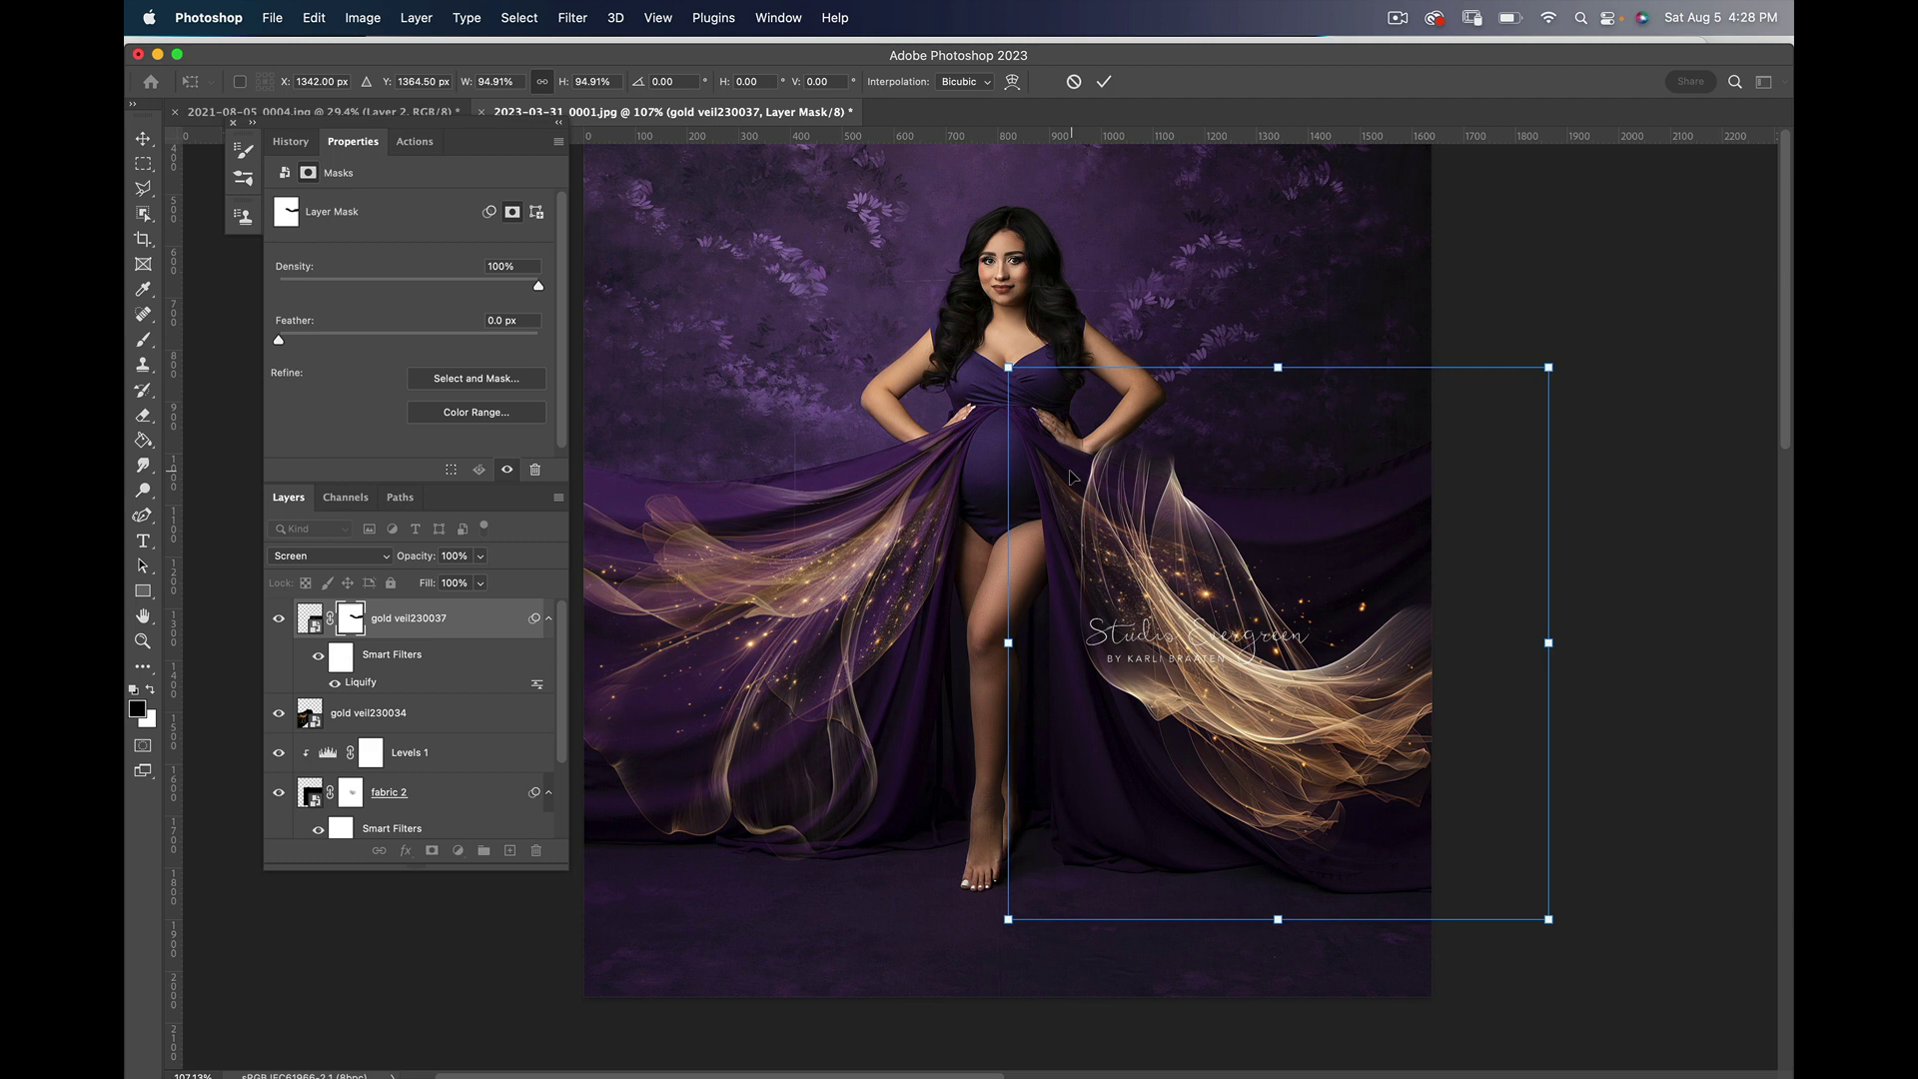
key("Return")
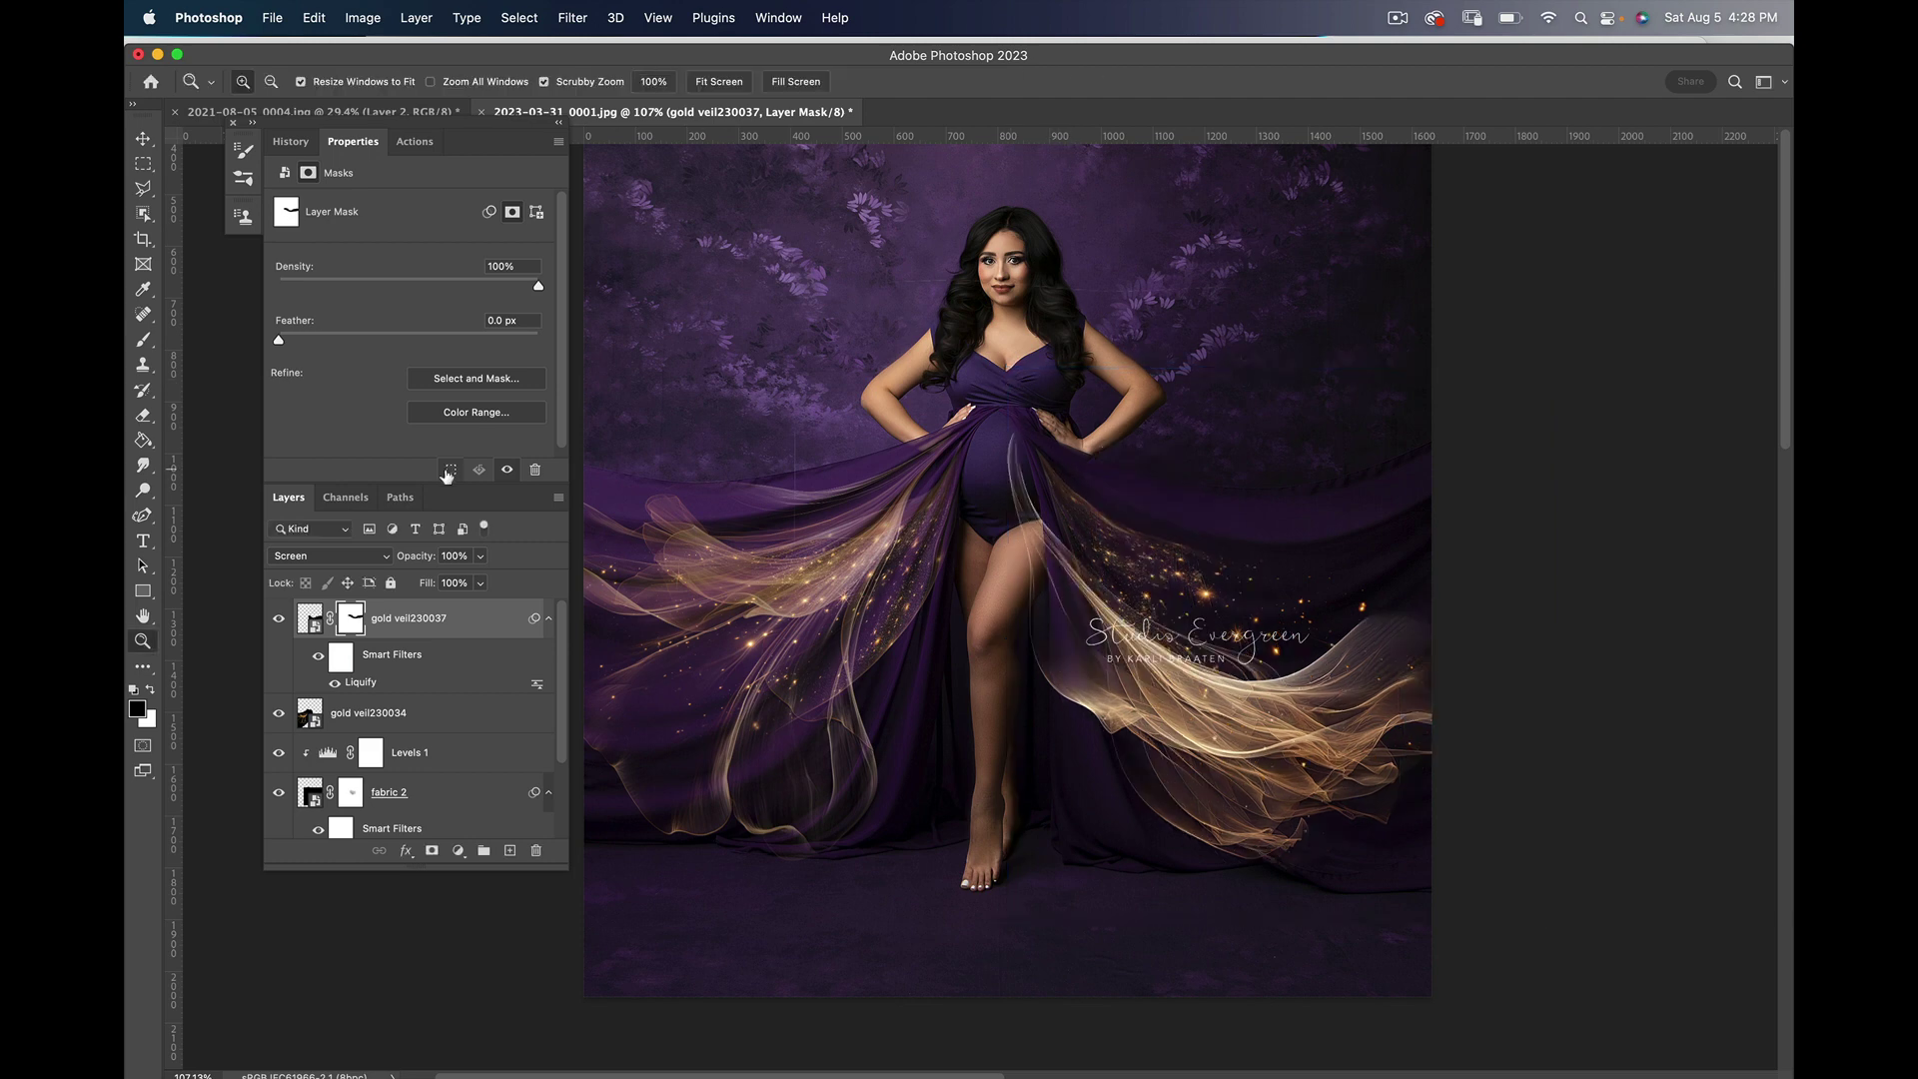
Step: Rasterize the gold veil230037 layer and shift it about 30 px right with Free Transform
right_click(472, 623)
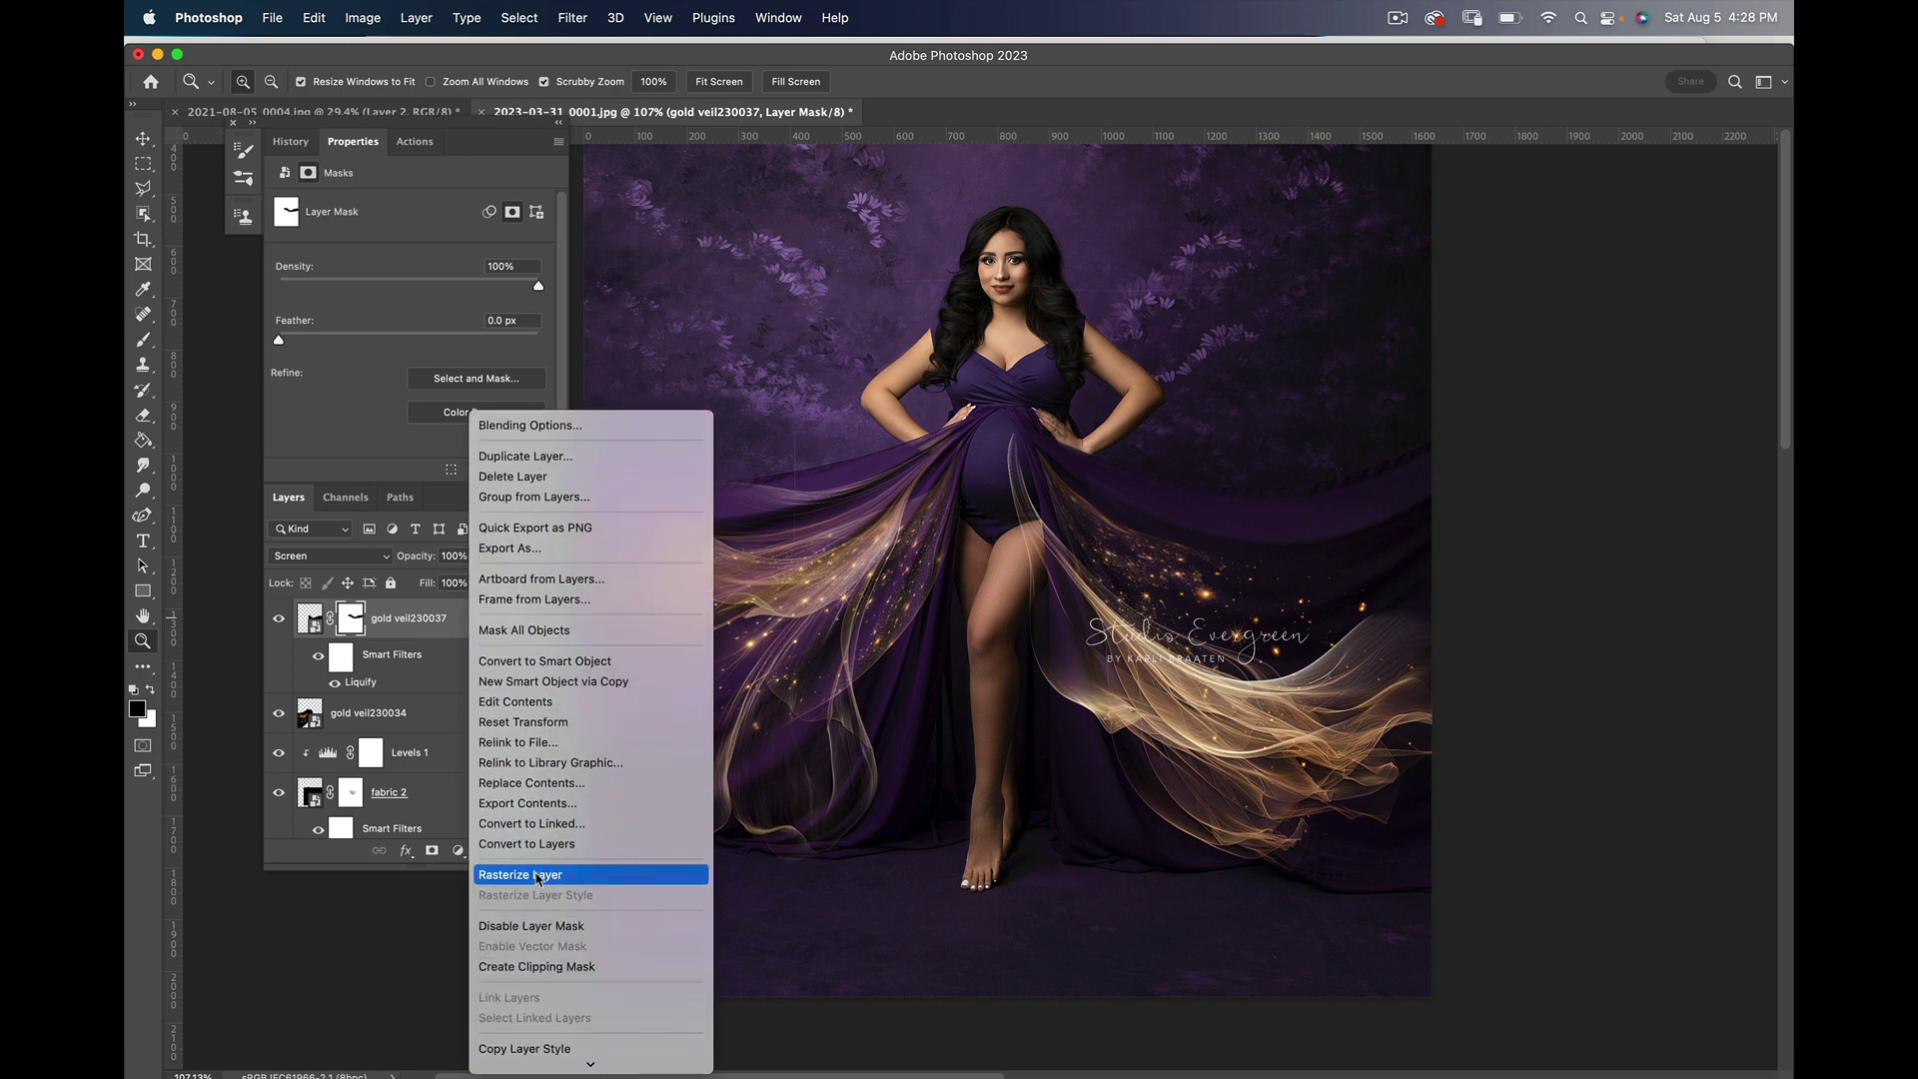
left_click(543, 876)
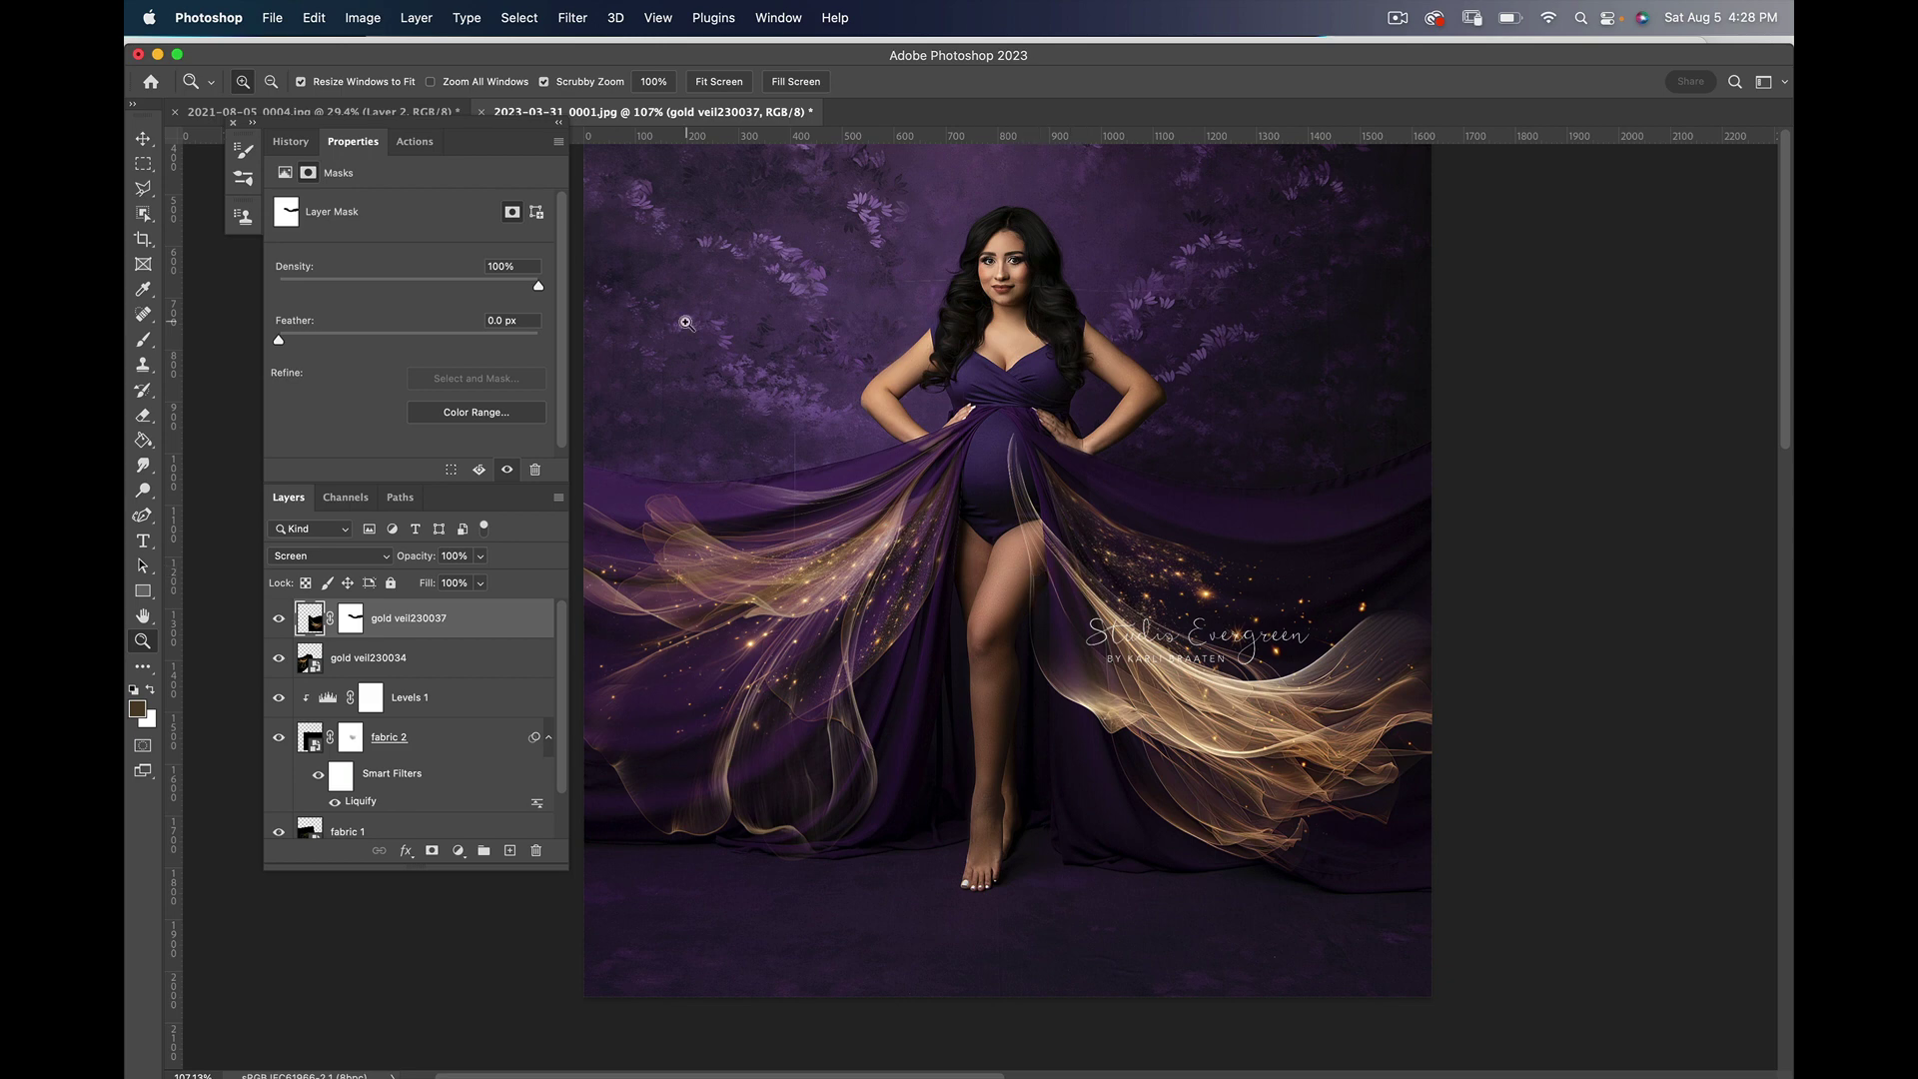
left_click(318, 20)
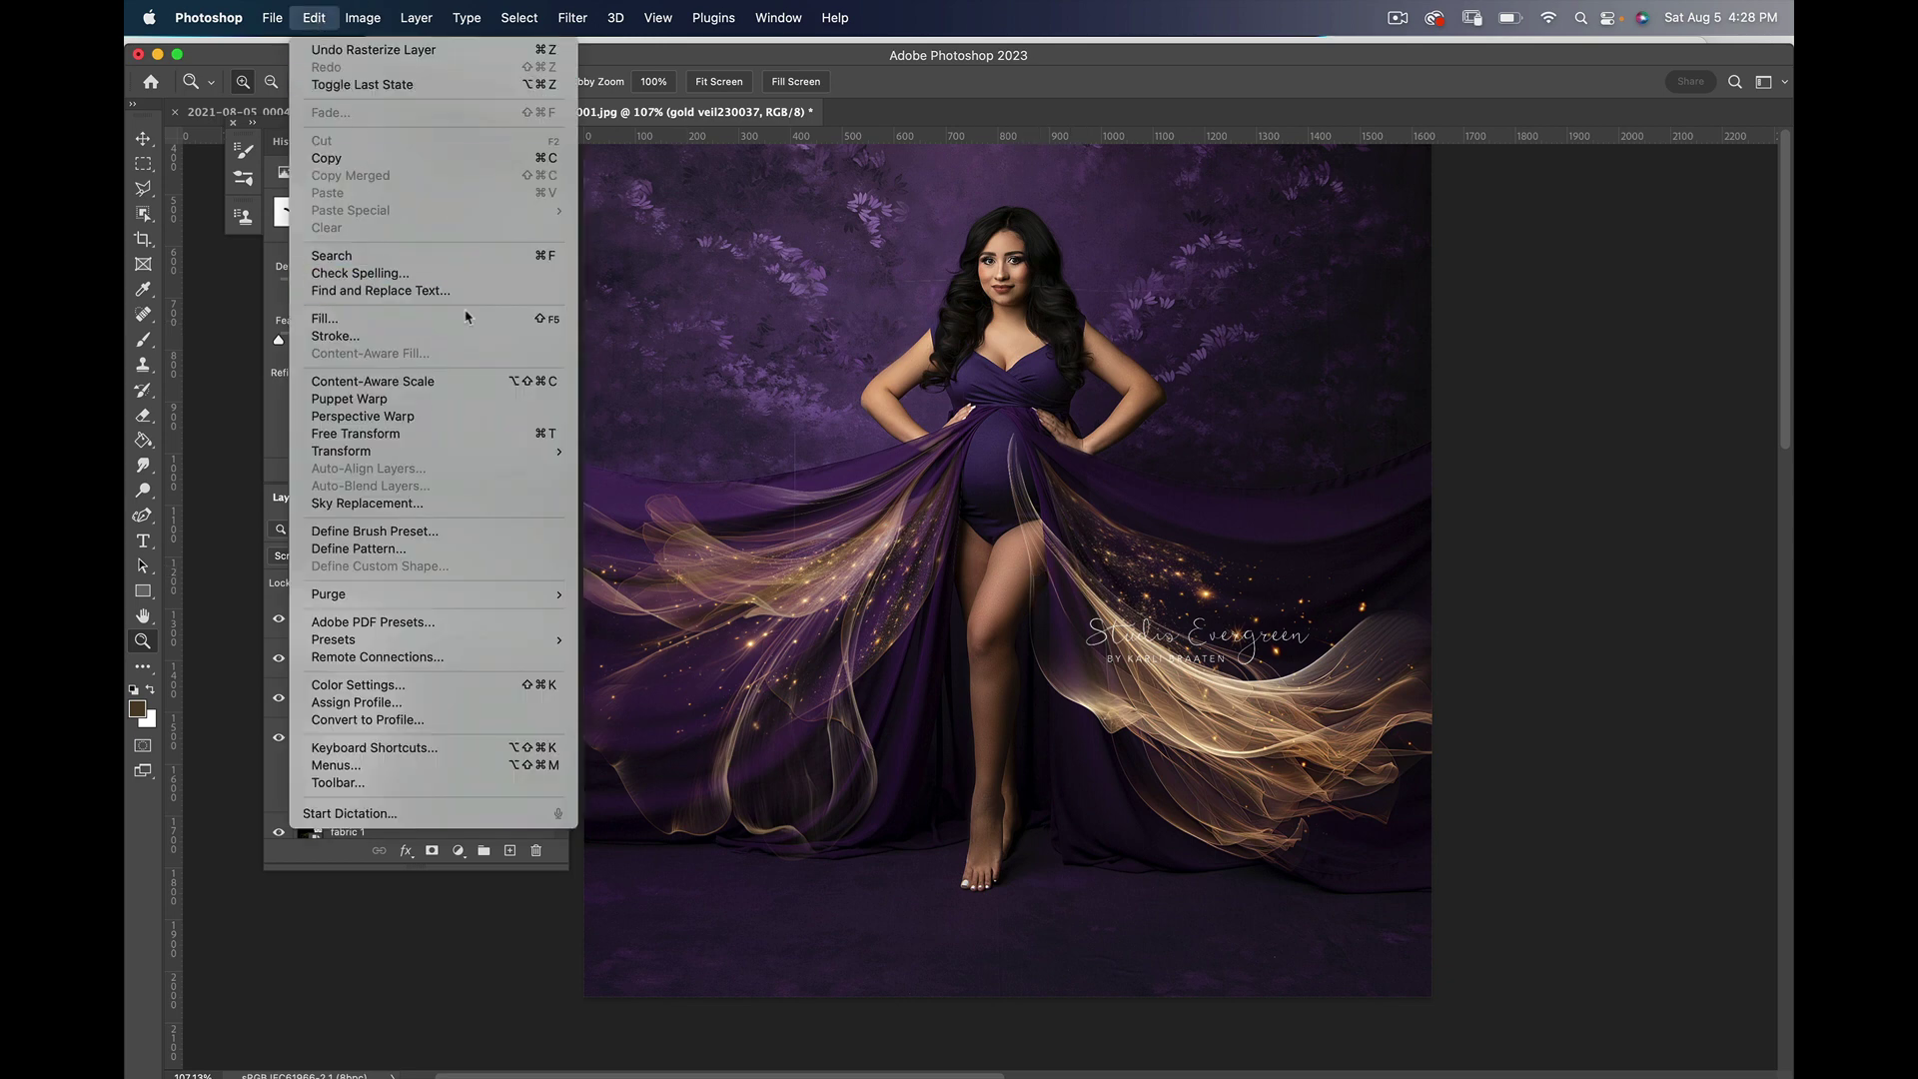
left_click(544, 433)
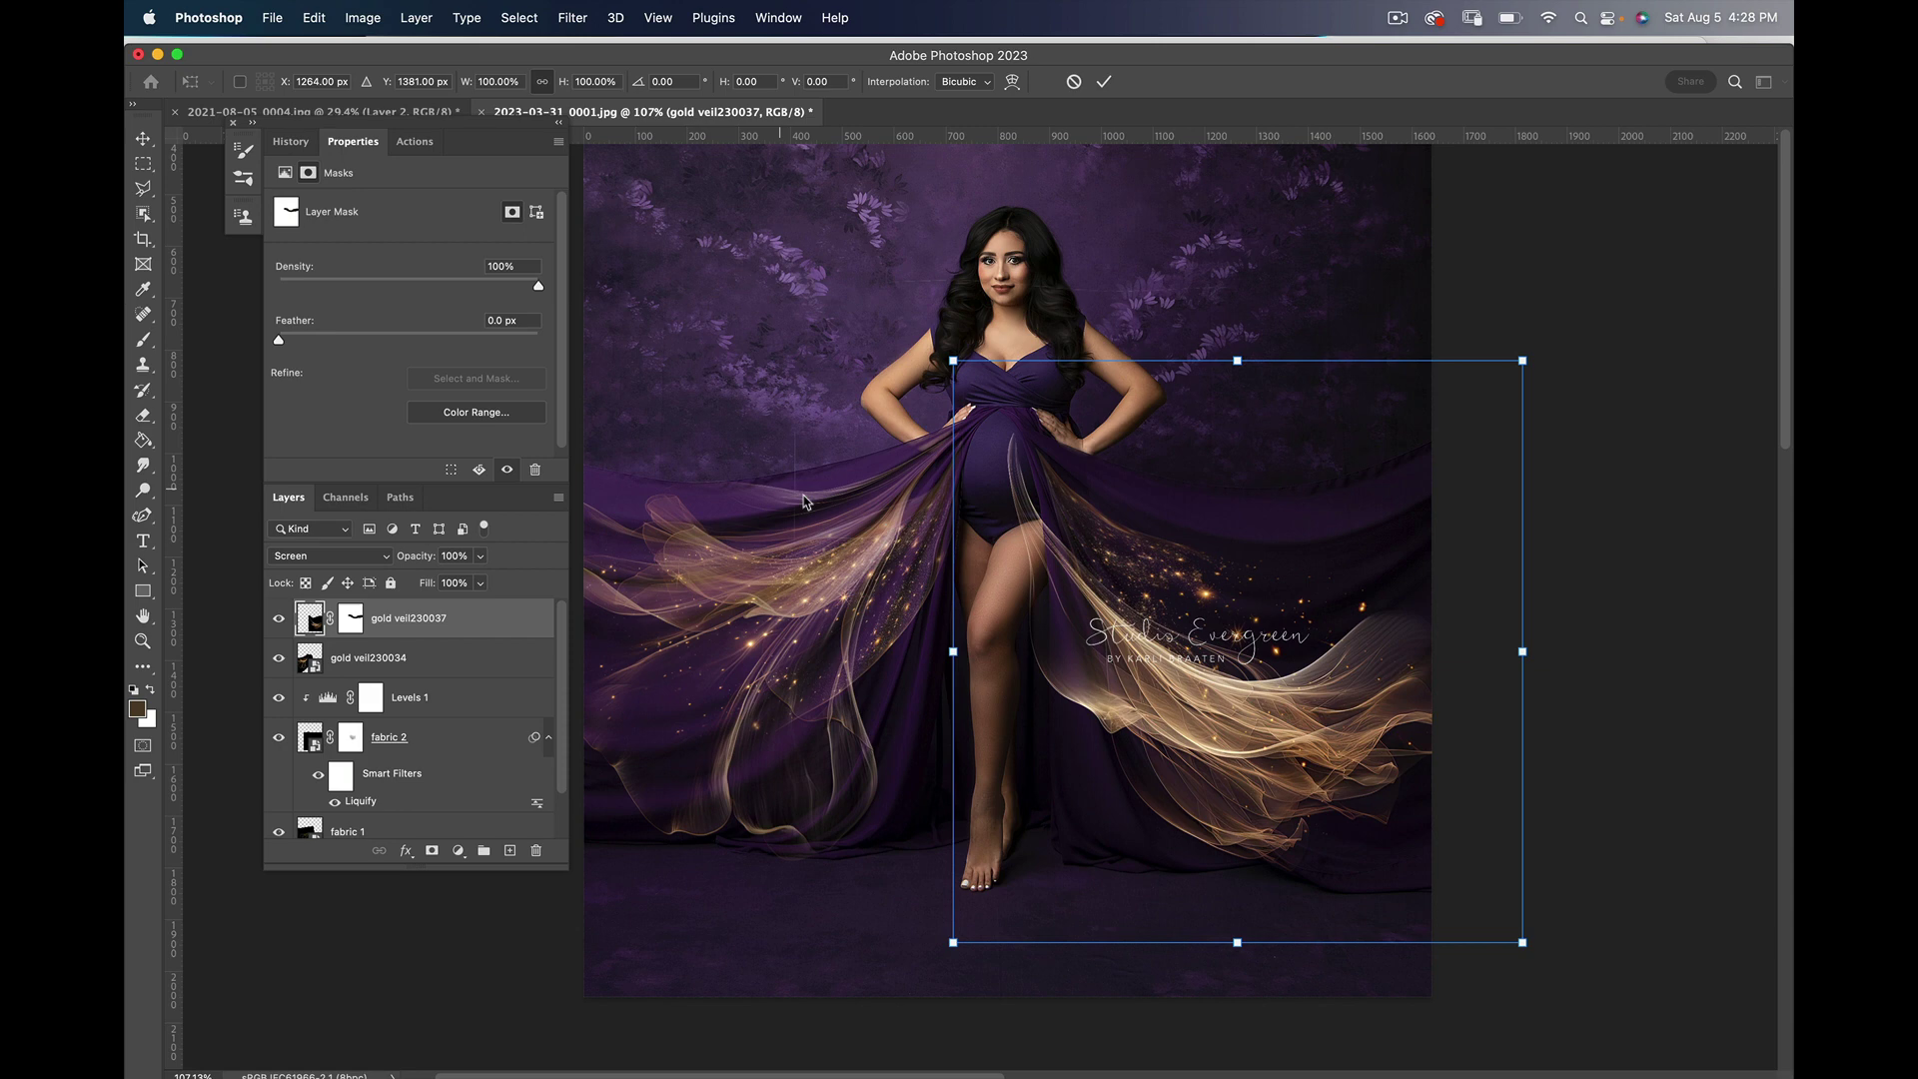
left_click_drag(1256, 691, 1294, 717)
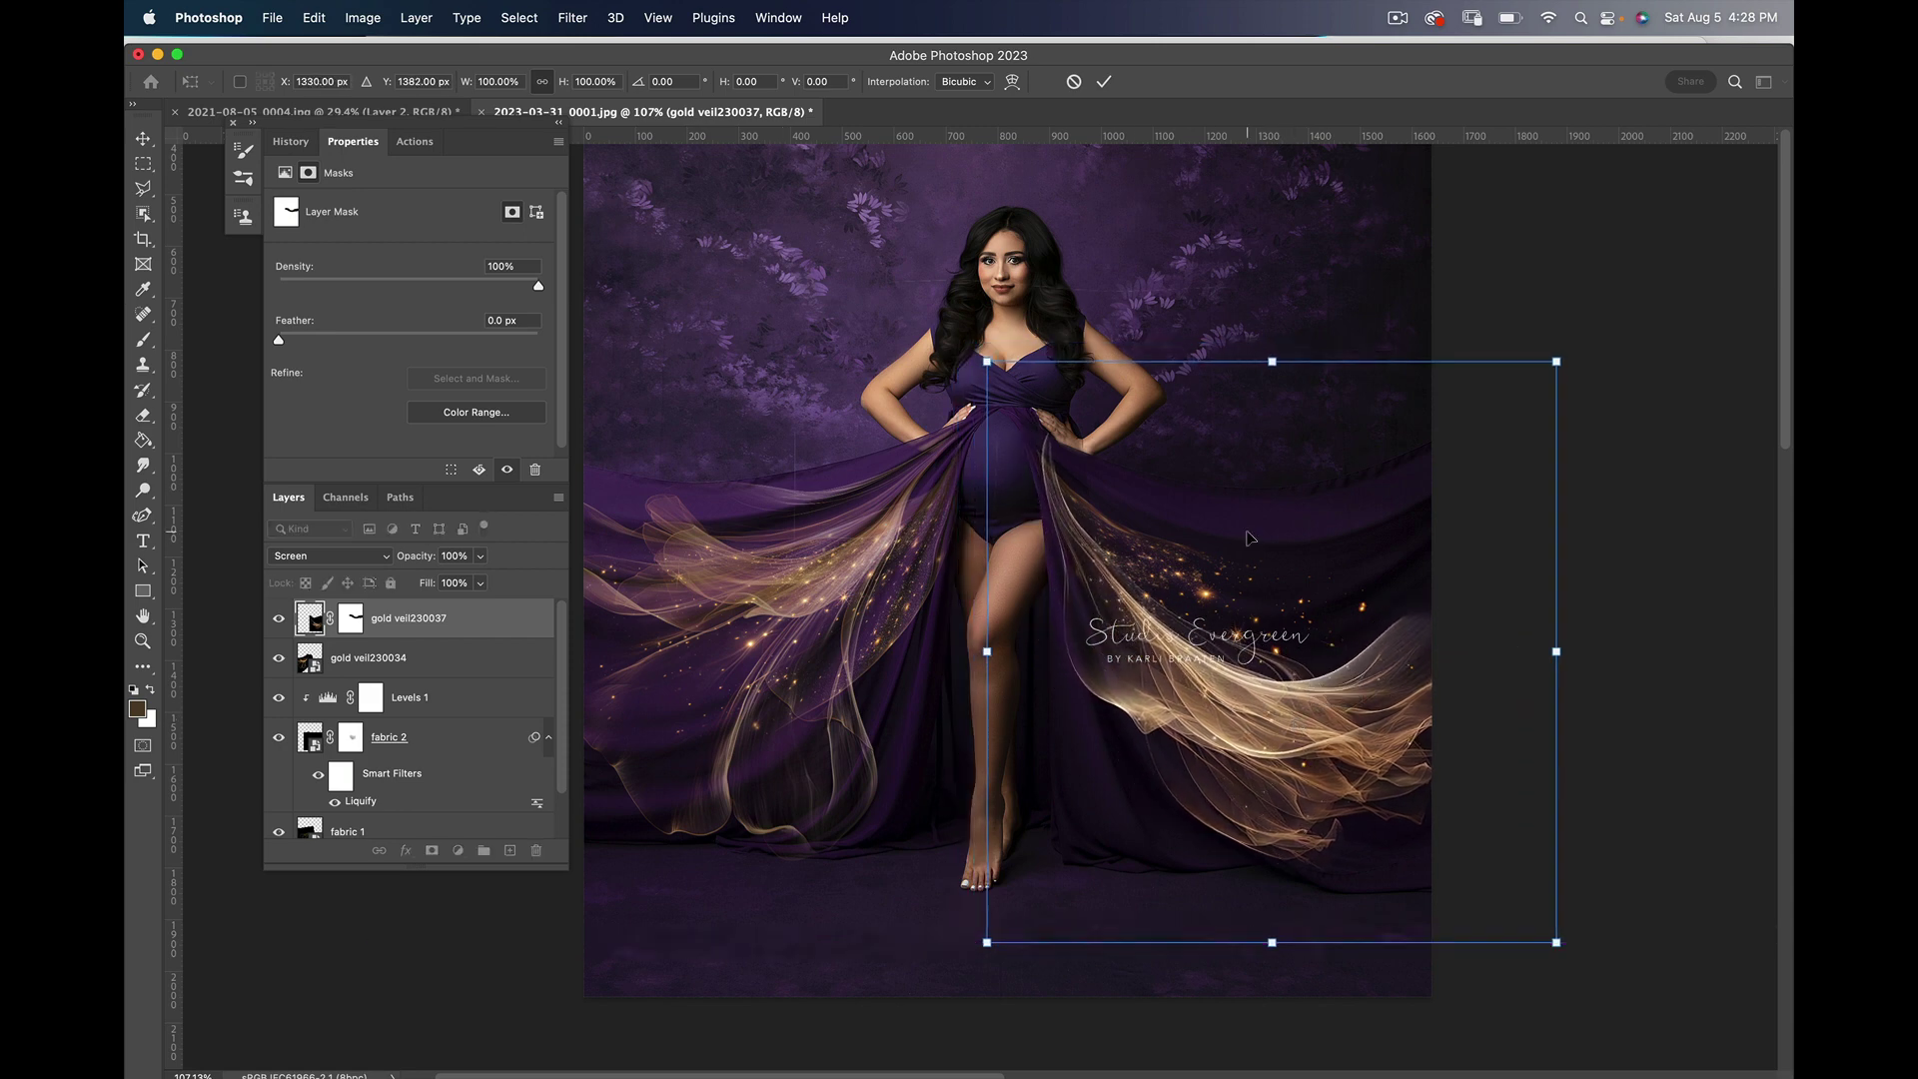
Step: Warp the veil so its top edge and upper-left corner curve in toward her waist
right_click(1263, 420)
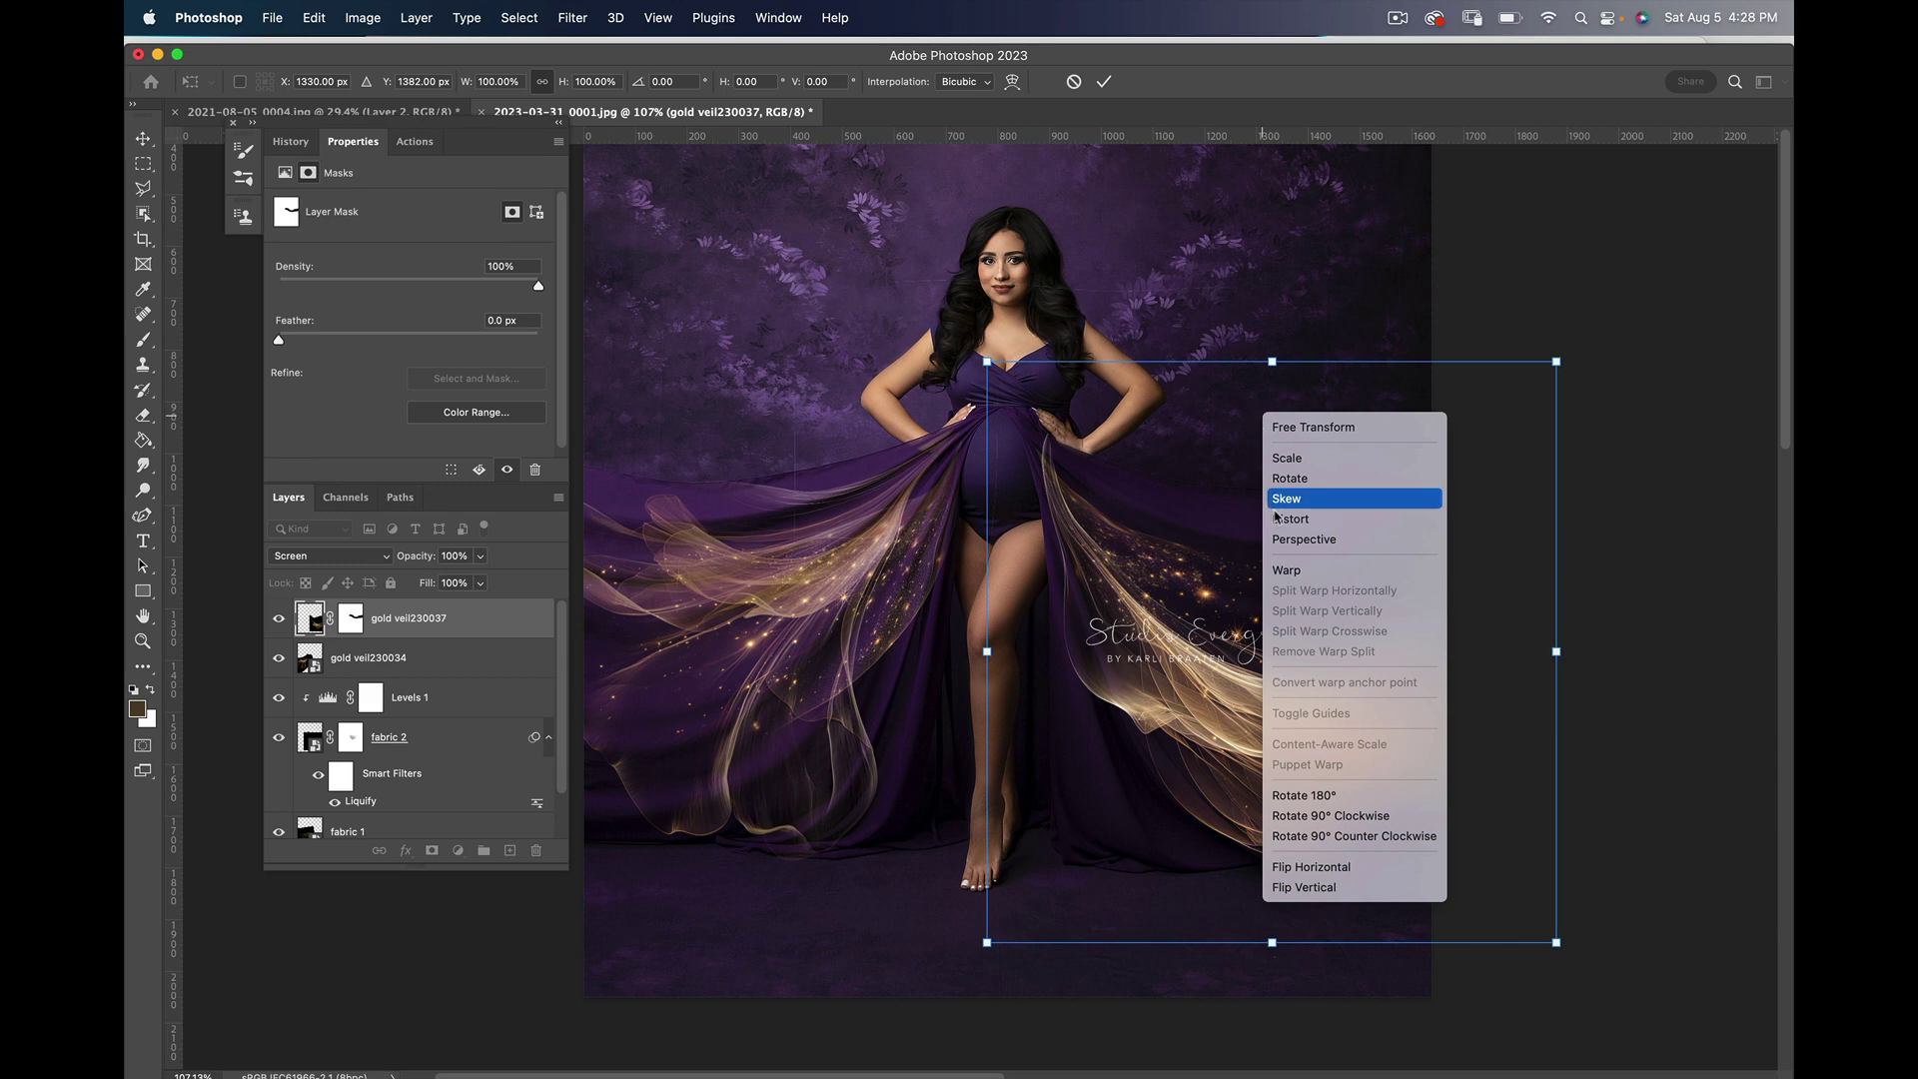
left_click(1296, 574)
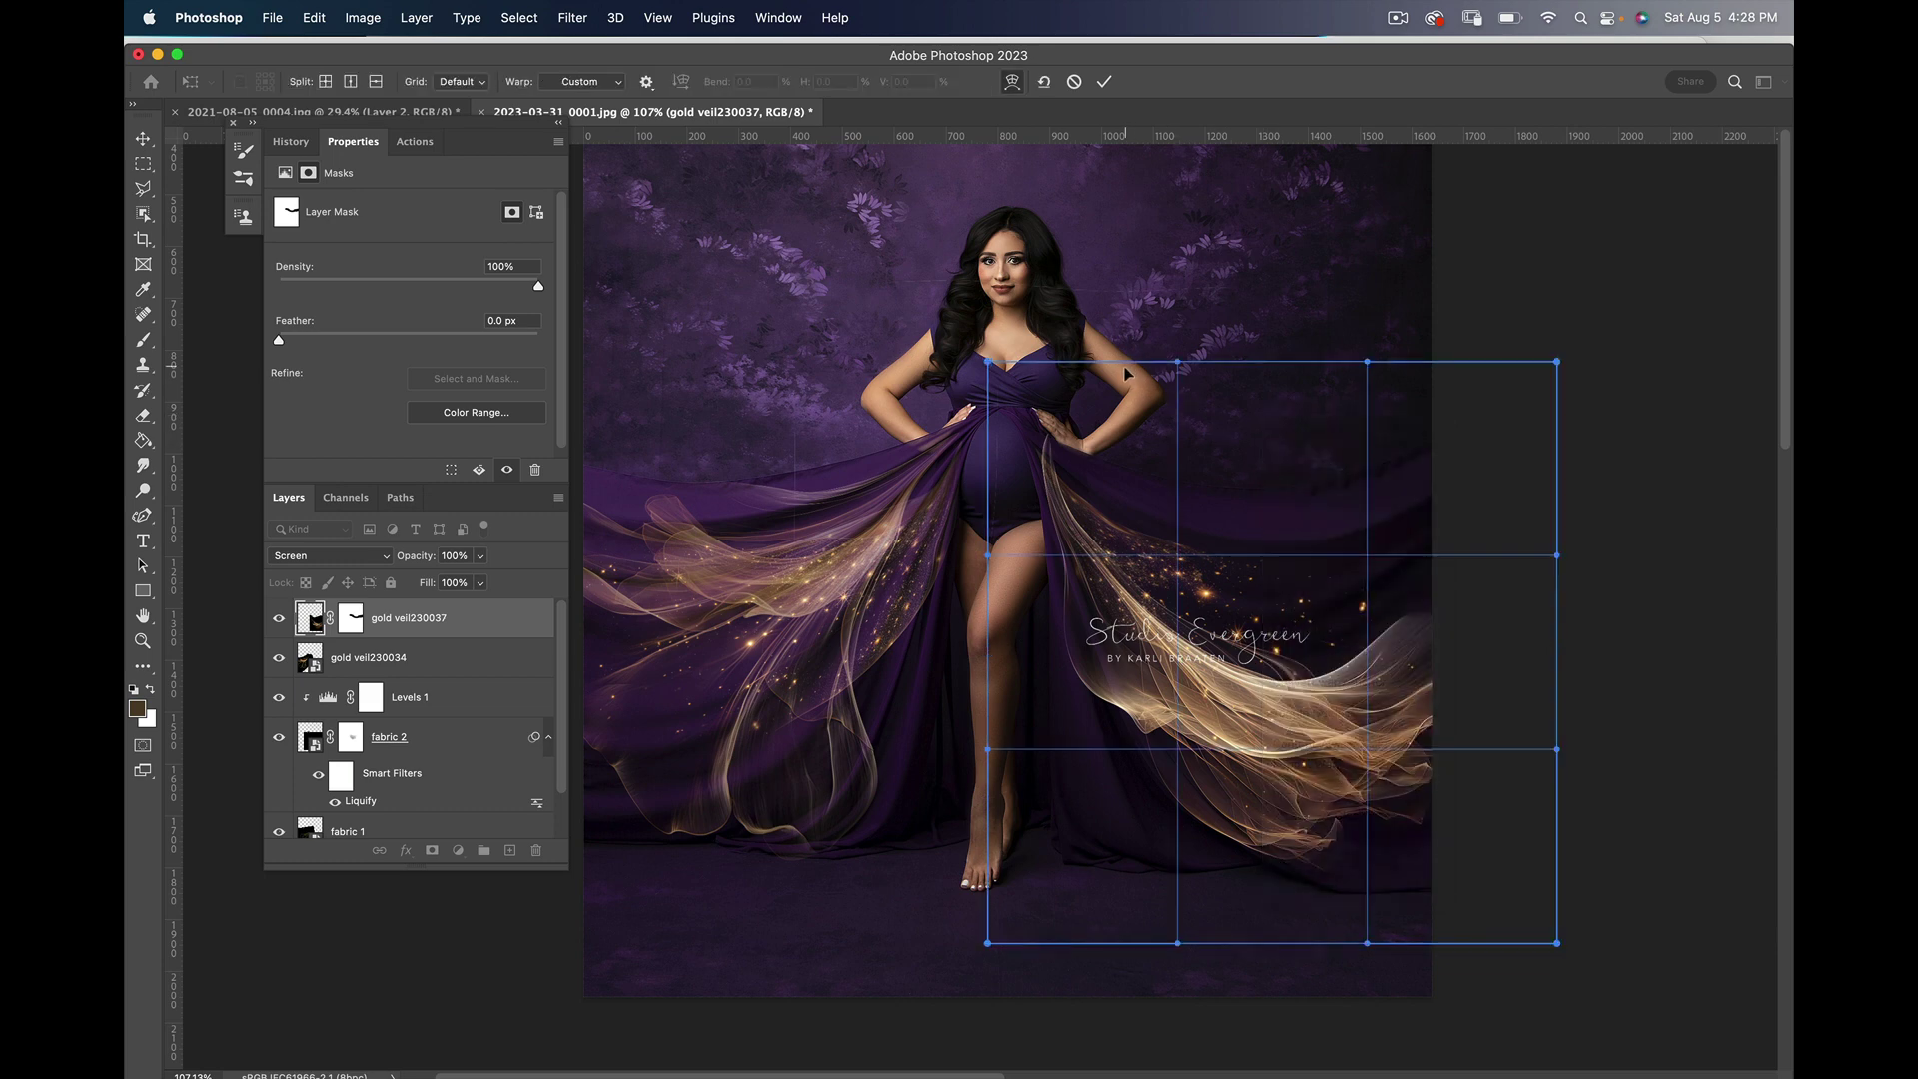
left_click_drag(1177, 364, 1022, 353)
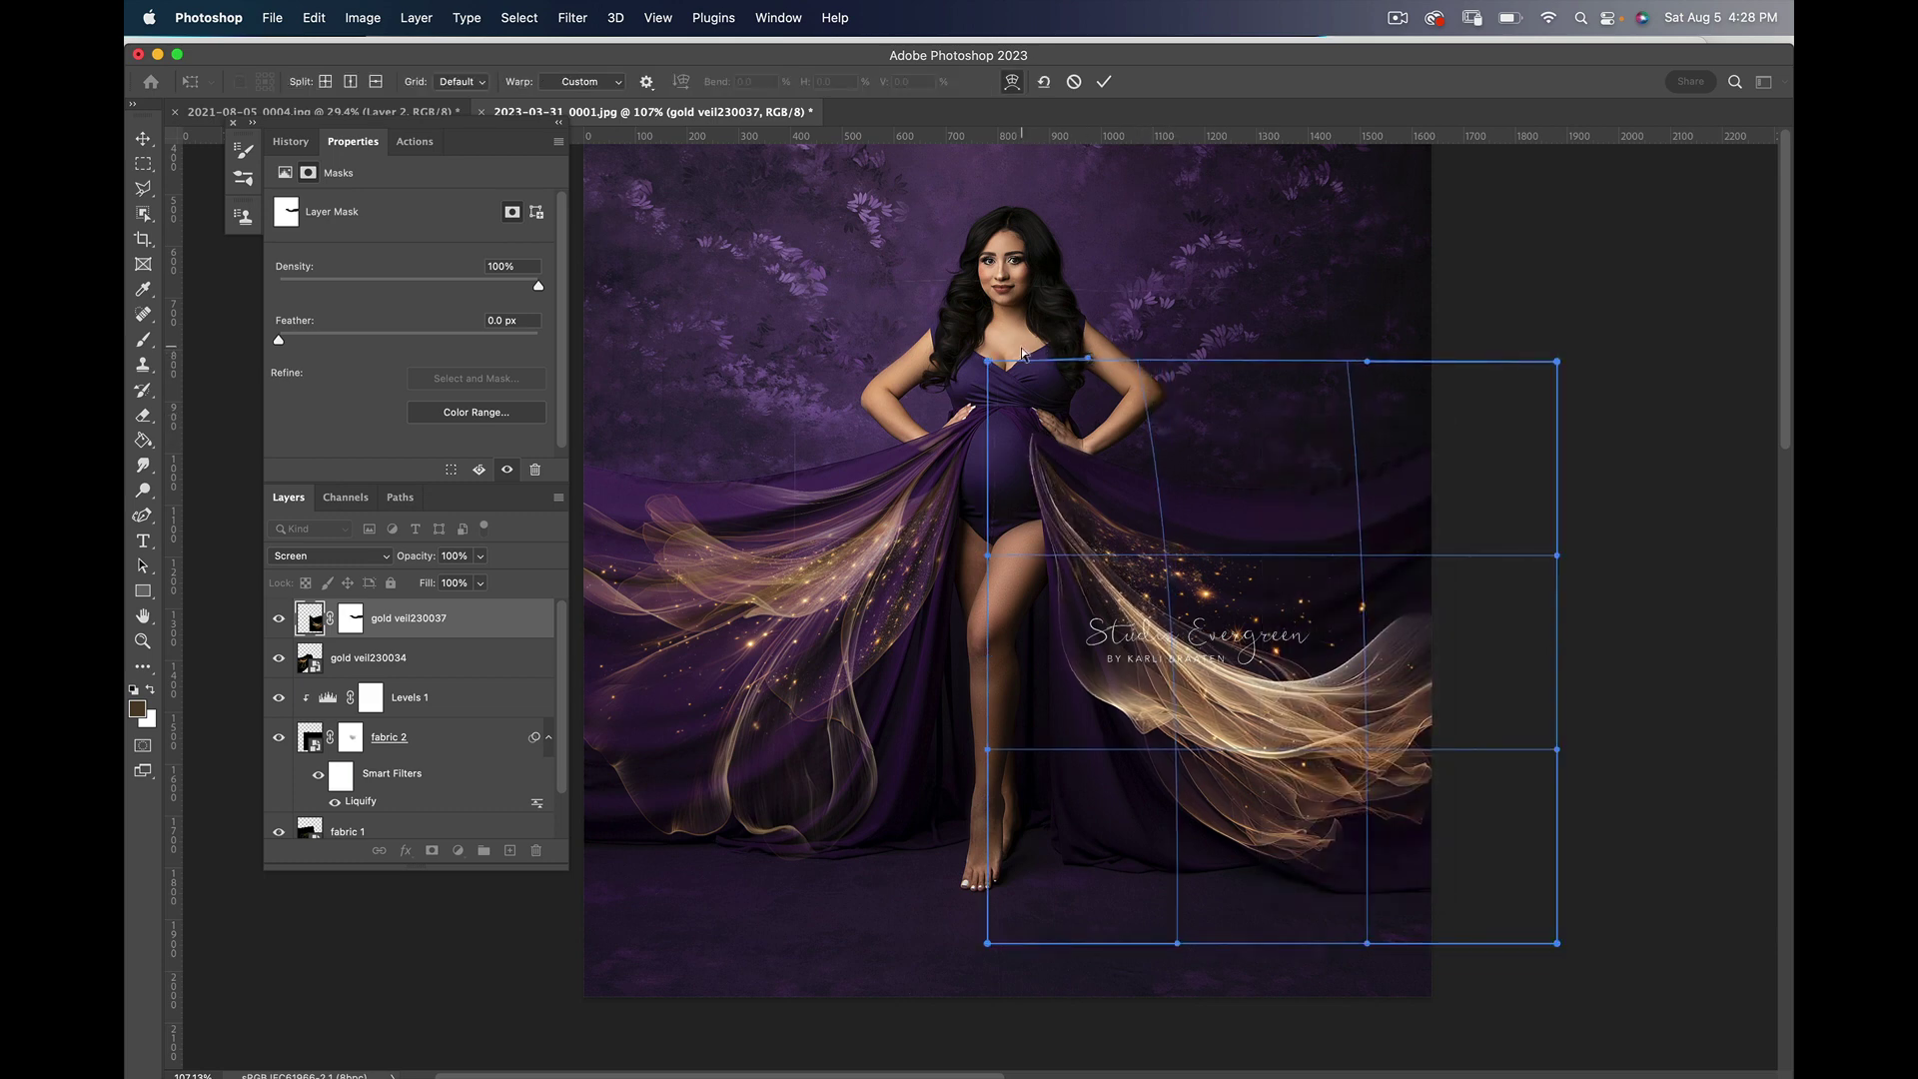
left_click_drag(1032, 516, 1070, 522)
left_click_drag(979, 366, 954, 383)
left_click_drag(1086, 512, 1095, 507)
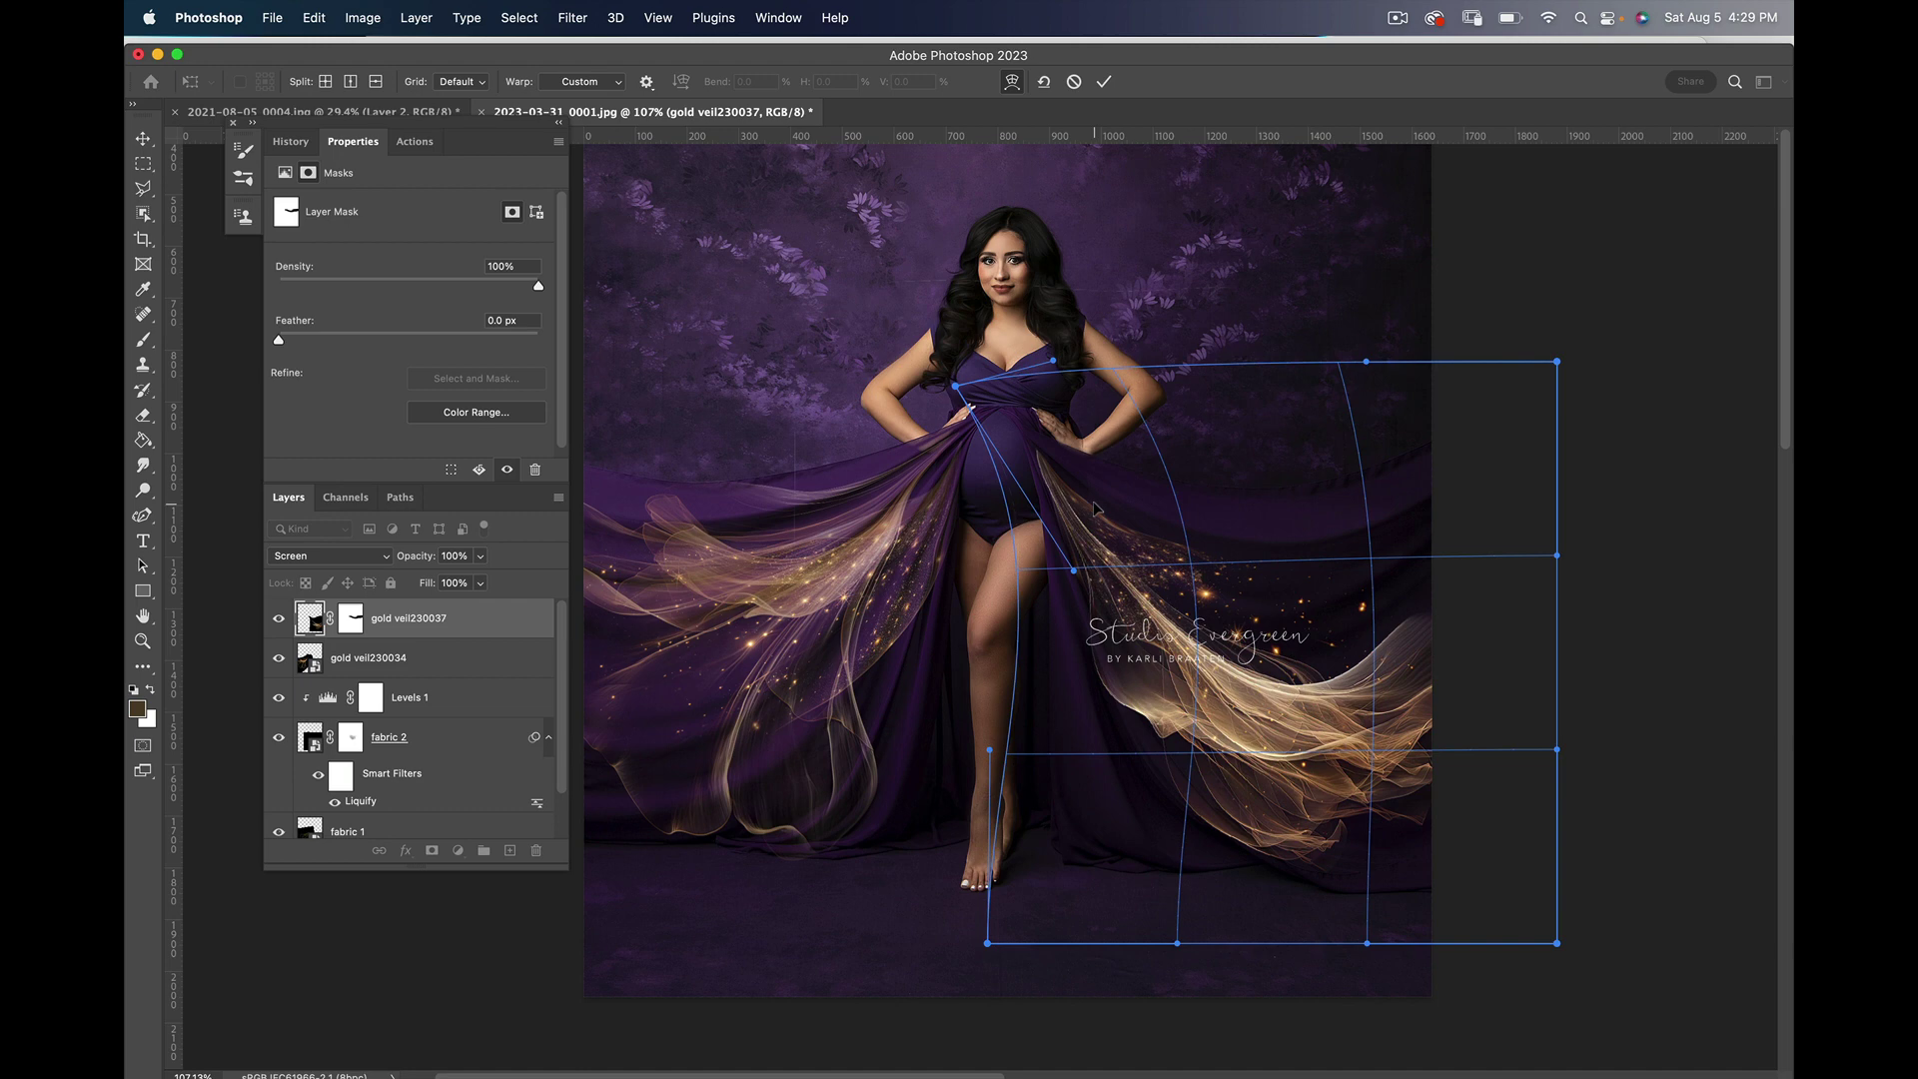
left_click_drag(1065, 392, 1039, 479)
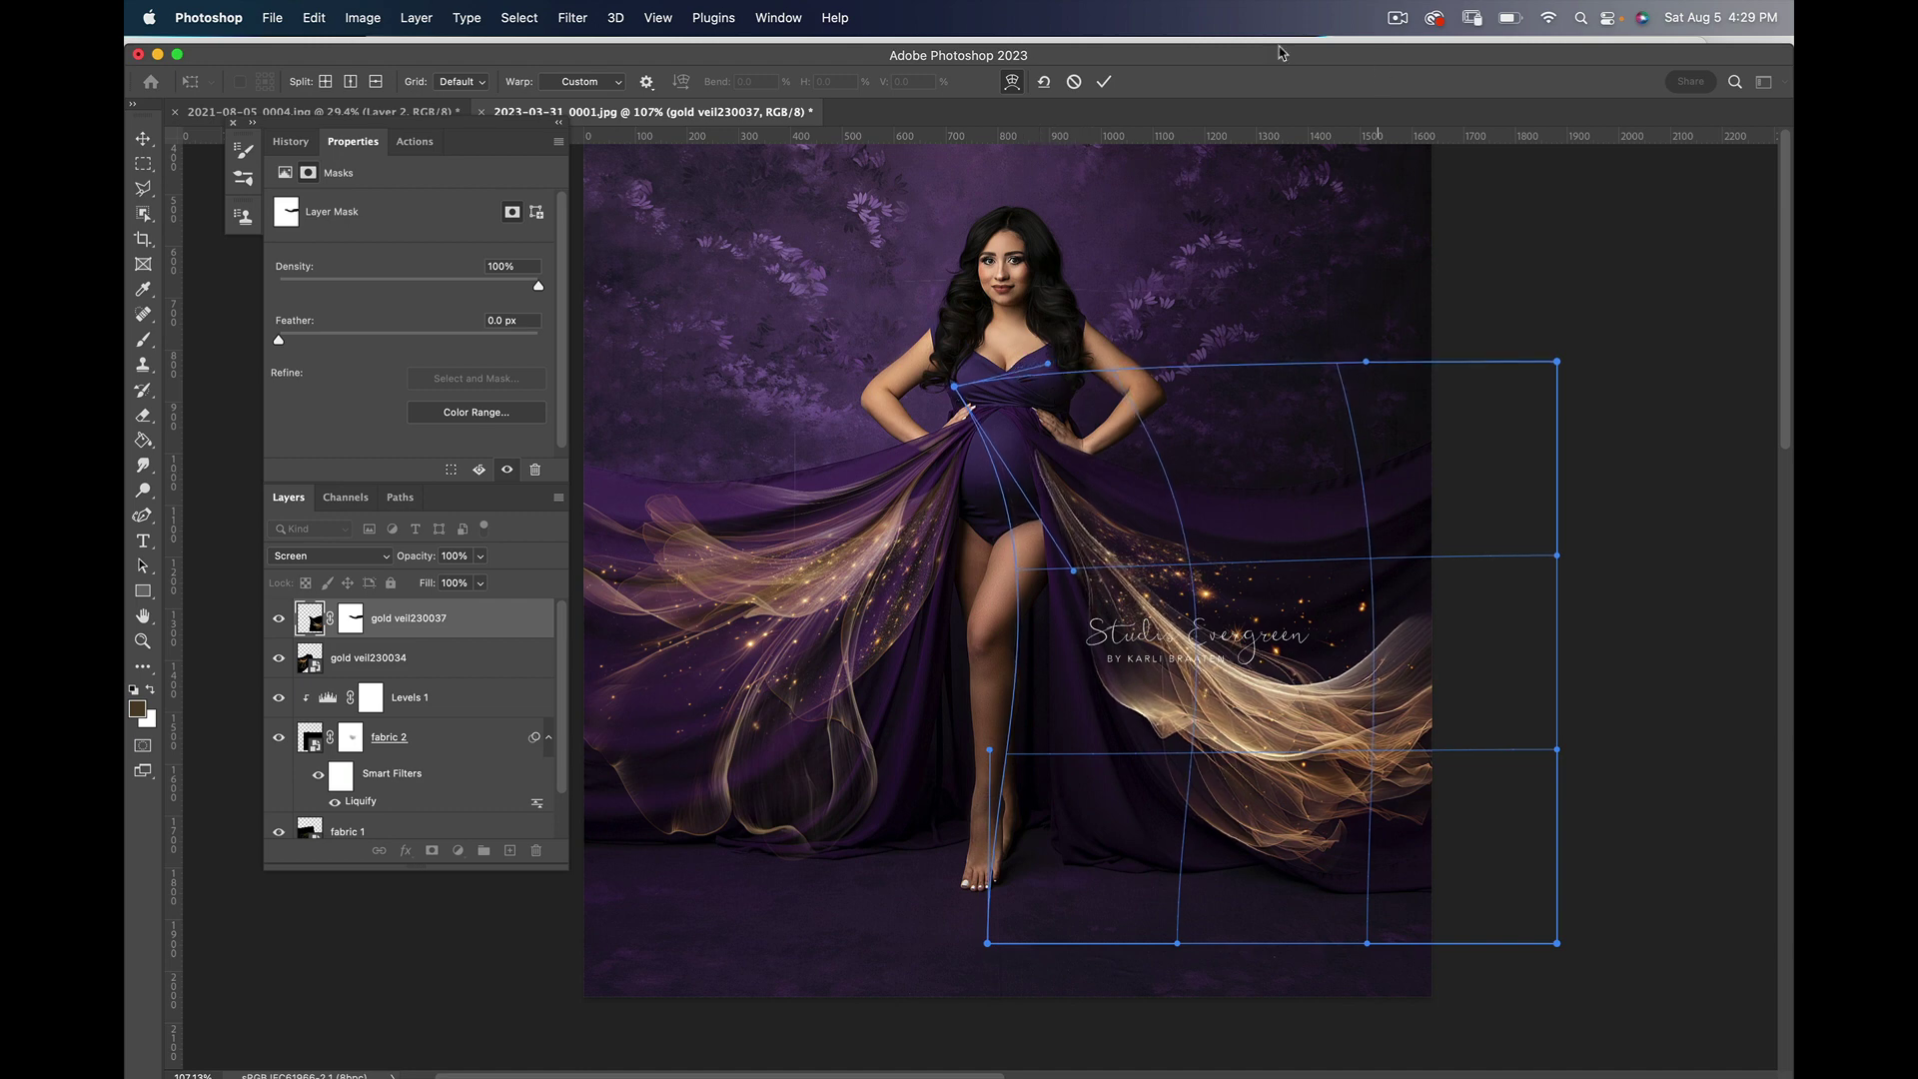
Step: Commit the warp and set the gold veil230037 layer opacity to 51%
left_click(1104, 82)
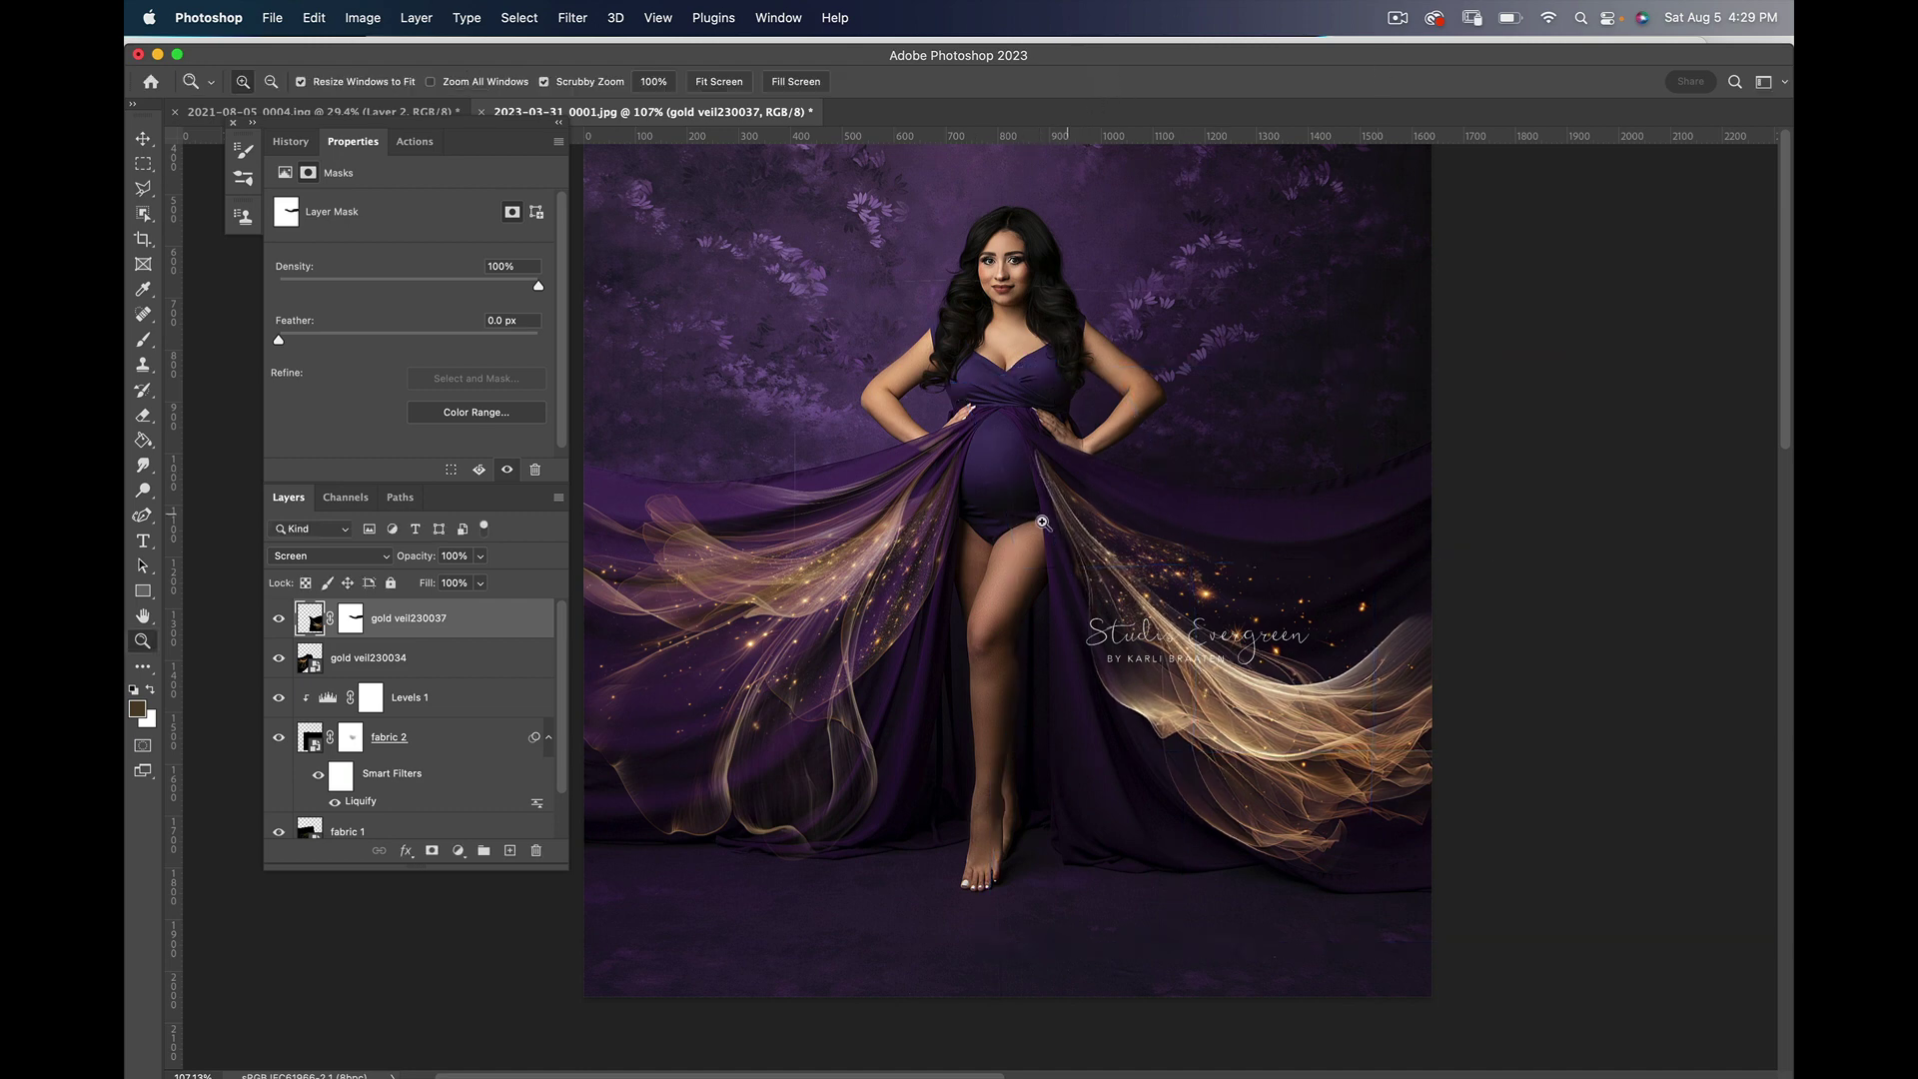
left_click_drag(426, 562, 414, 563)
scroll(969, 600, "left", 5)
scroll(969, 599, "down", 2)
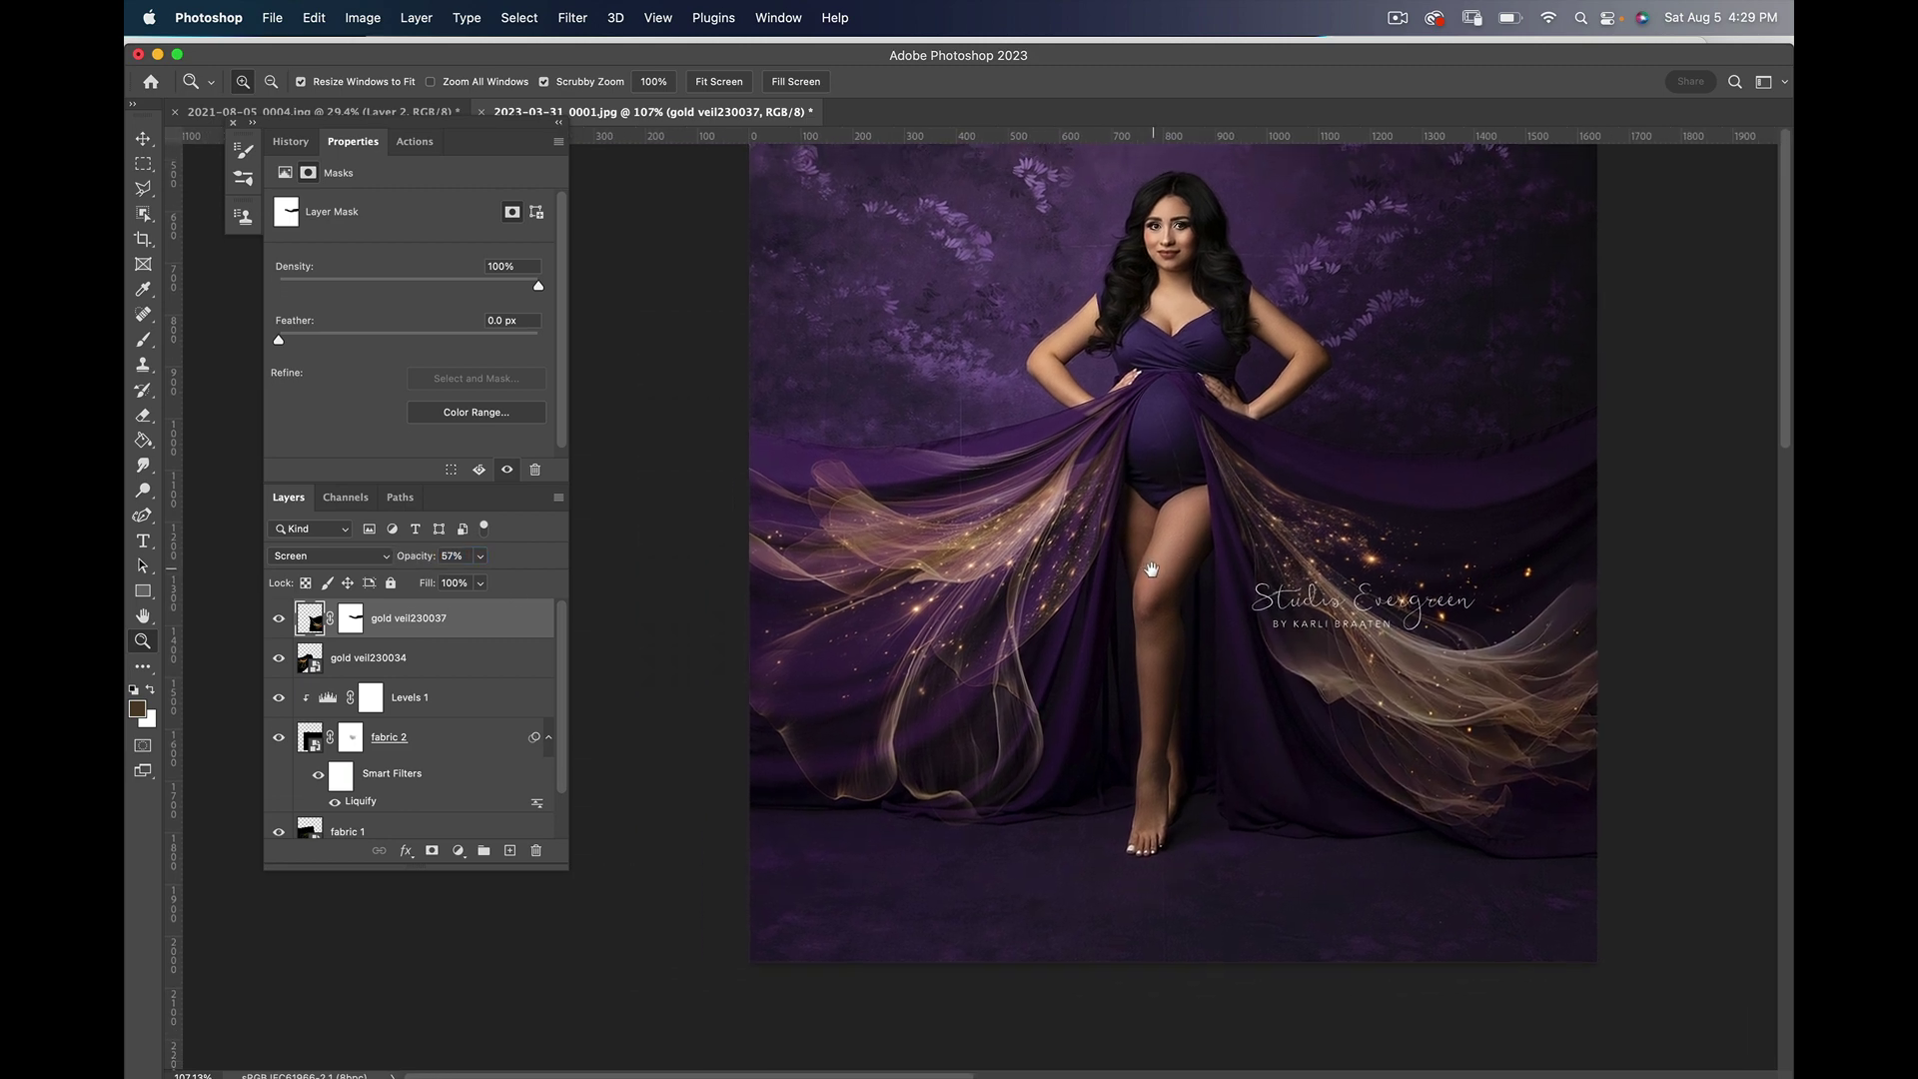
left_click_drag(428, 559, 422, 560)
scroll(1029, 617, "right", 2)
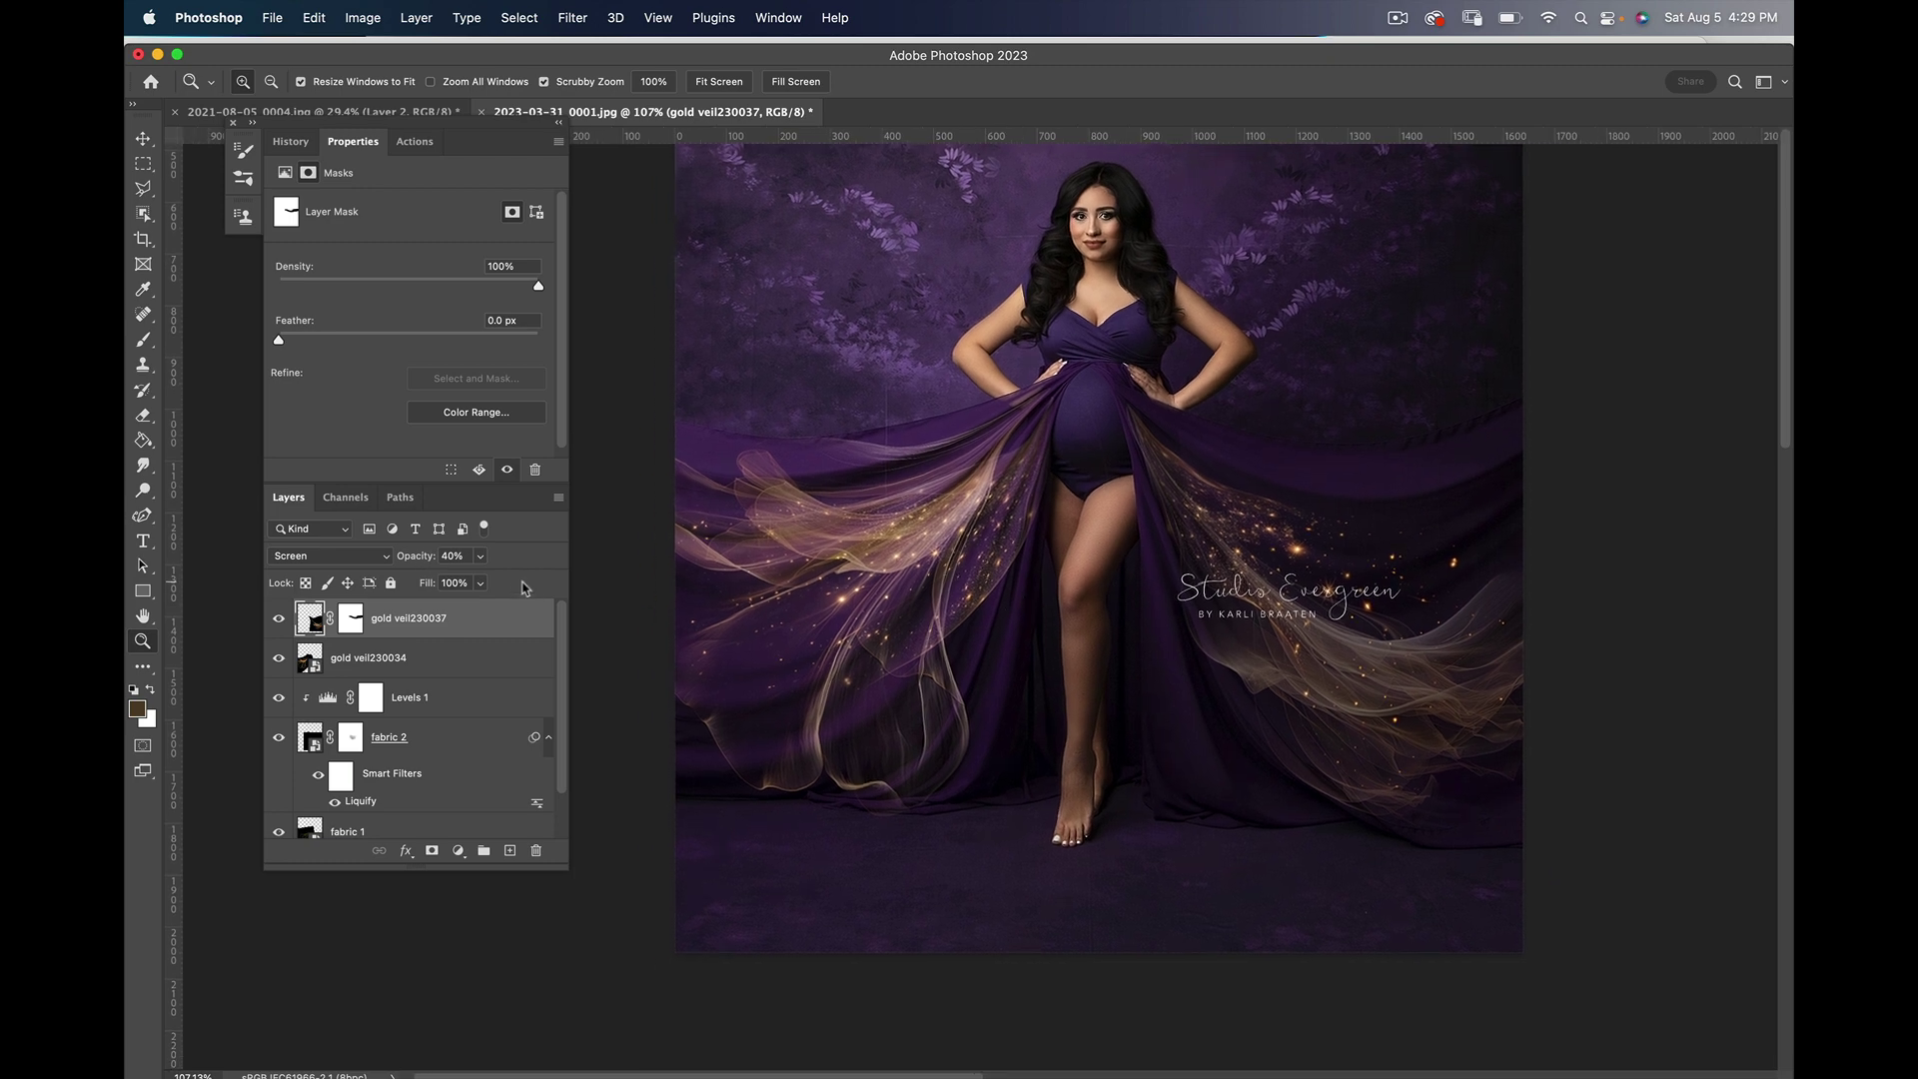
left_click_drag(418, 562, 427, 563)
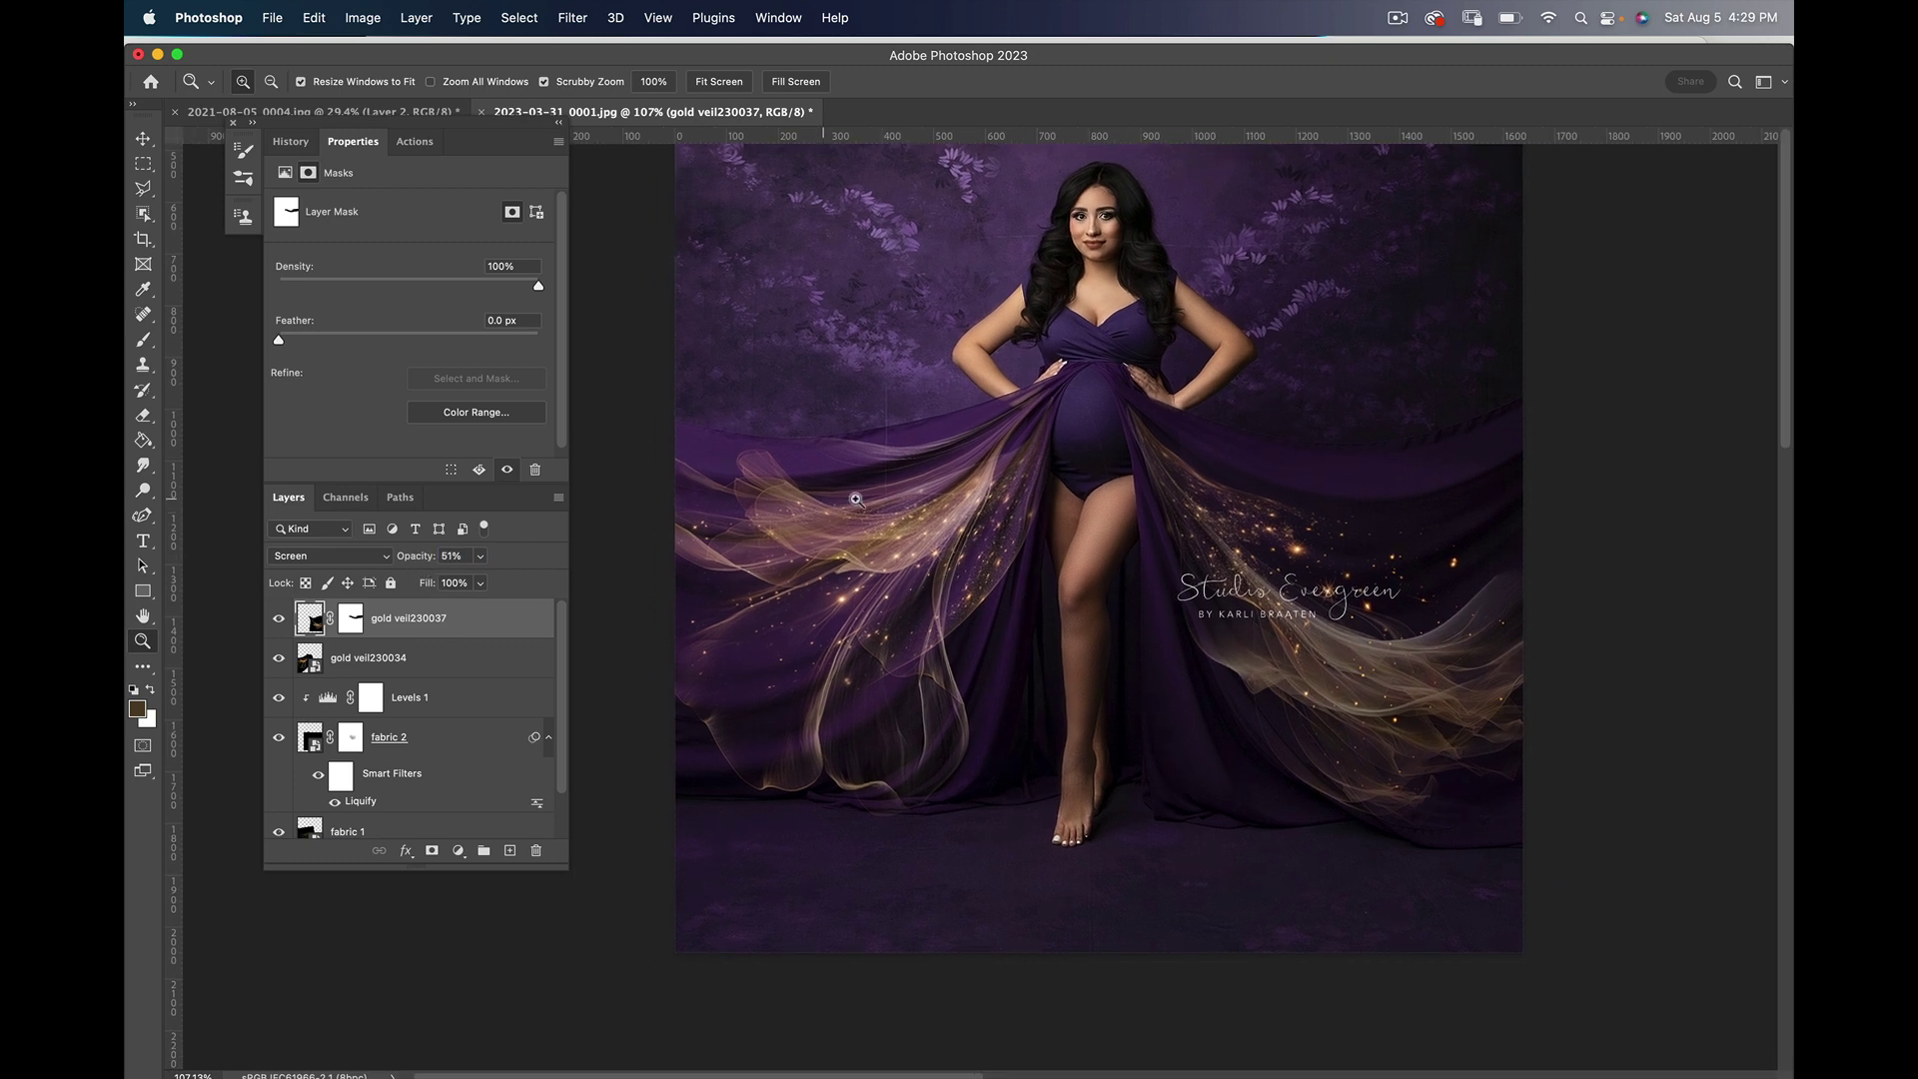
left_click_drag(977, 590, 1006, 712)
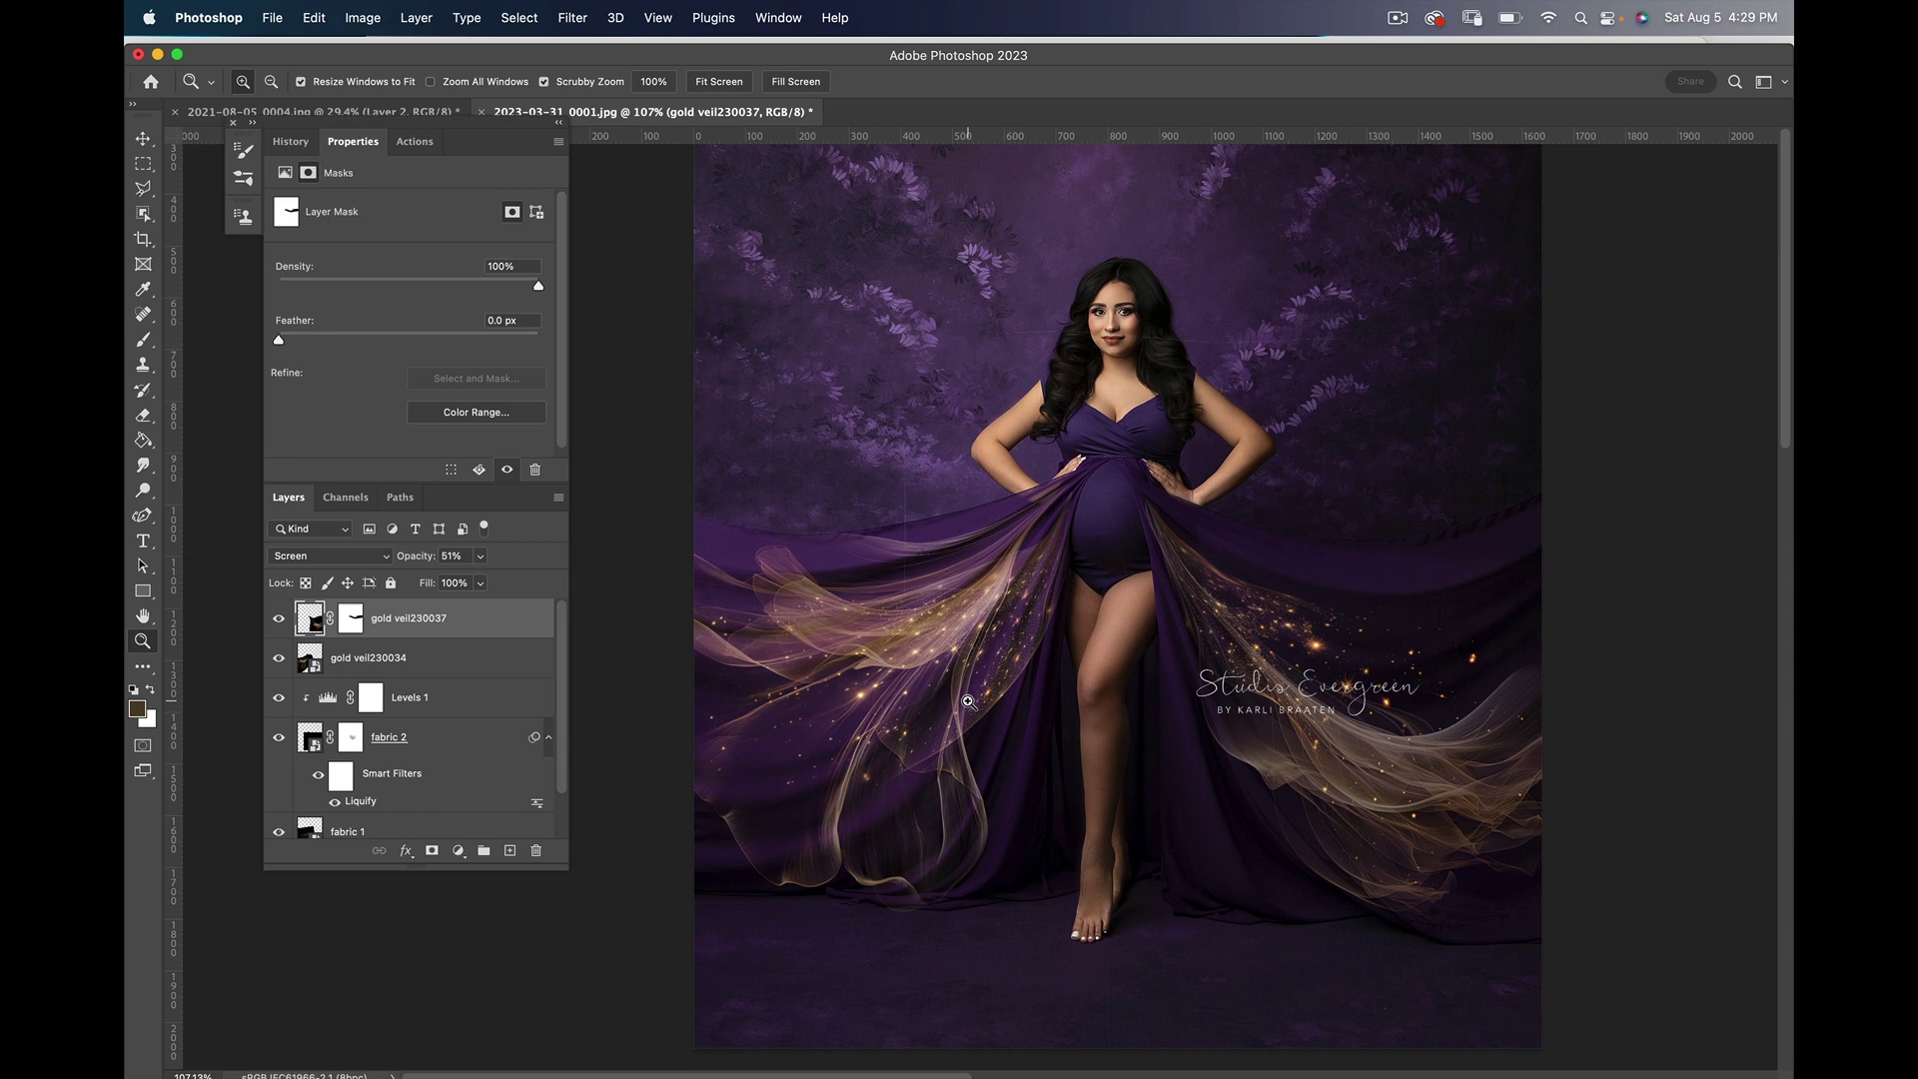